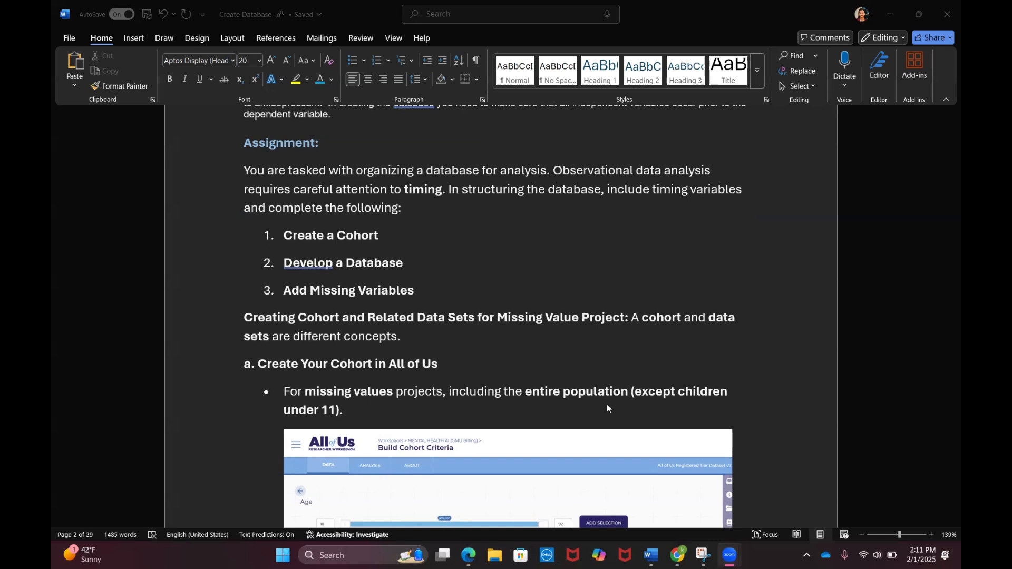
# Switch to the Researcher Workbench in Chrome, start a new cohort in the MENTAL HEALTH AI (GMU Billing) workspace and list Group 1's available criteria.
pyautogui.scroll(-1, 606, 403)
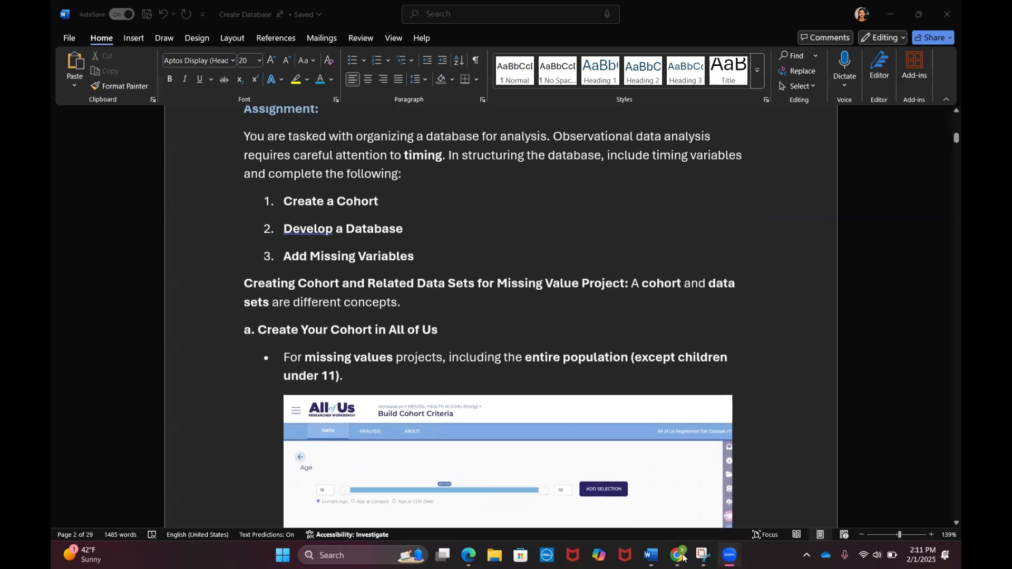
pyautogui.moveTo(678, 555)
pyautogui.click(680, 502)
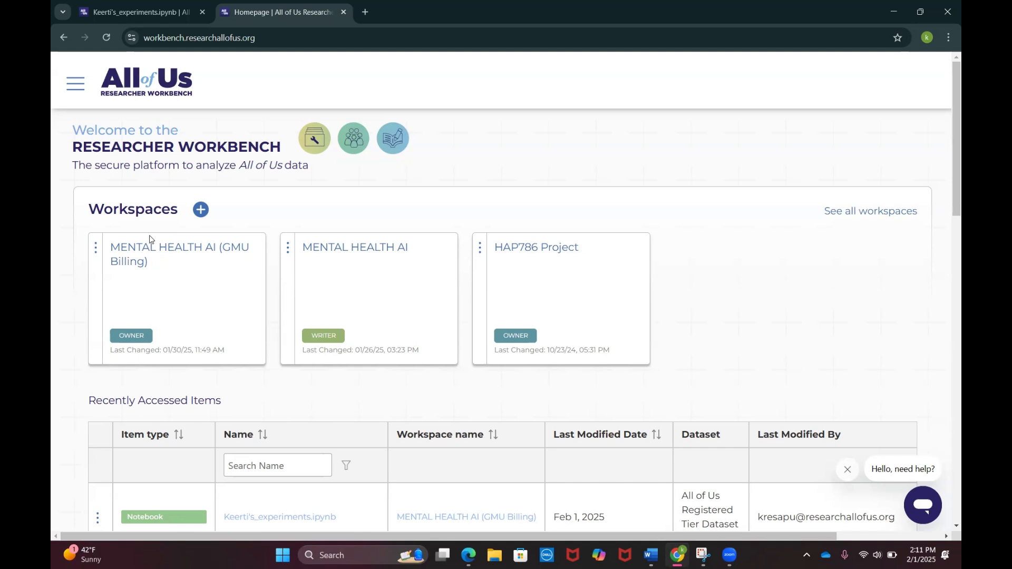
pyautogui.click(162, 262)
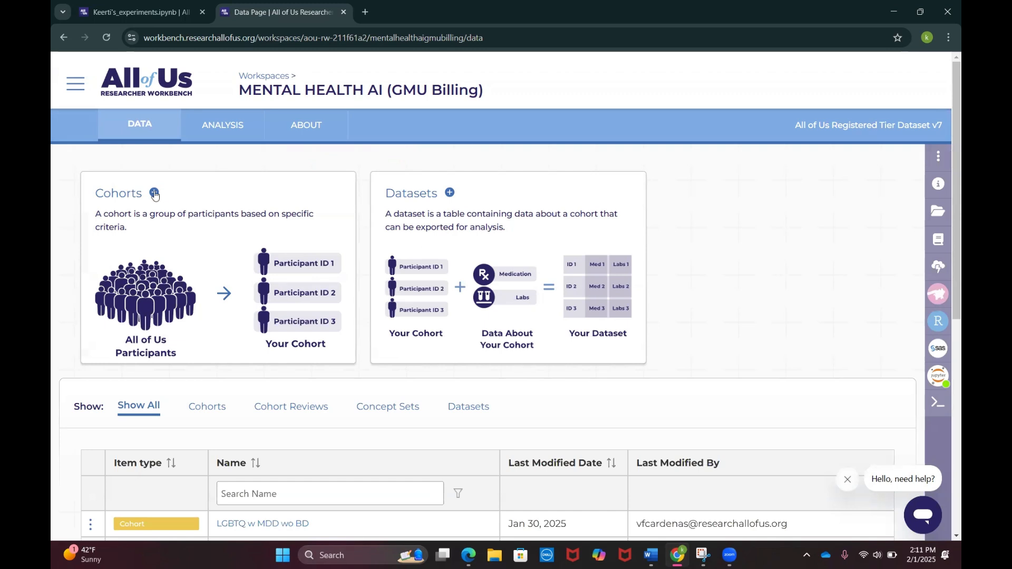
pyautogui.click(153, 193)
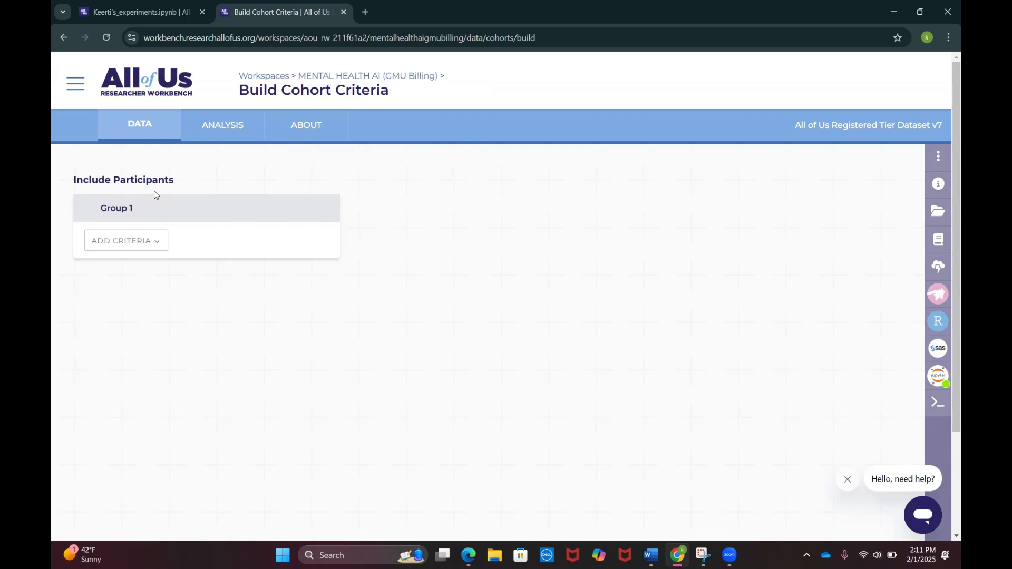
pyautogui.click(140, 250)
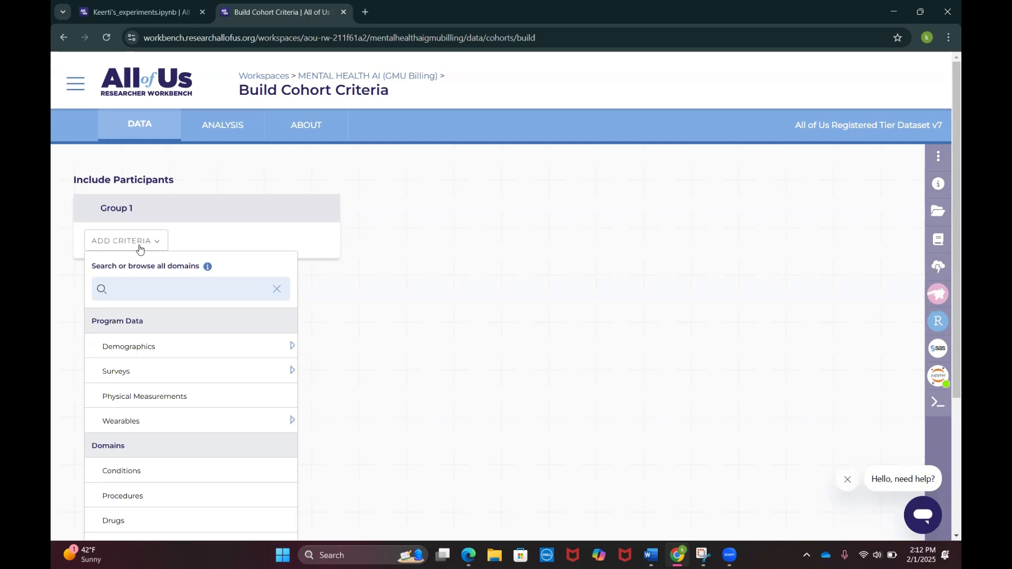
# Check the population requirement for missing values projects in the Create Database document in Word and return to the cohort builder.
pyautogui.moveTo(651, 554)
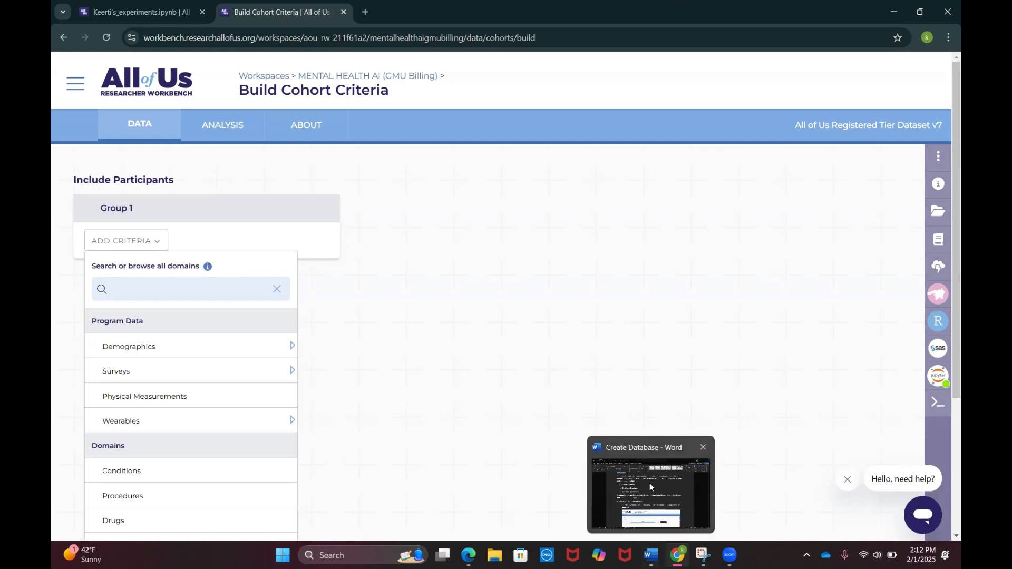
pyautogui.click(650, 487)
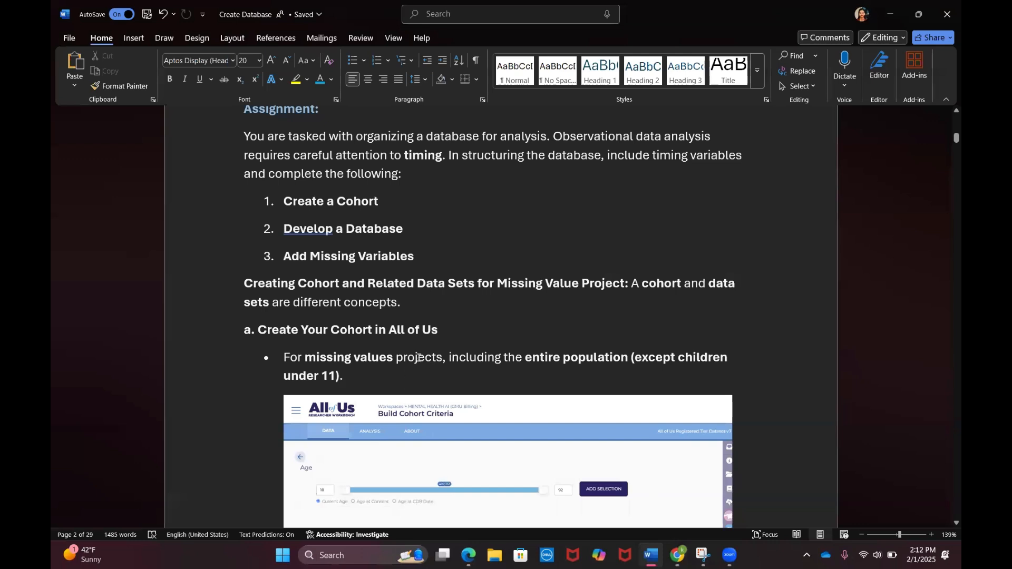
pyautogui.moveTo(442, 358); pyautogui.dragTo(524, 398)
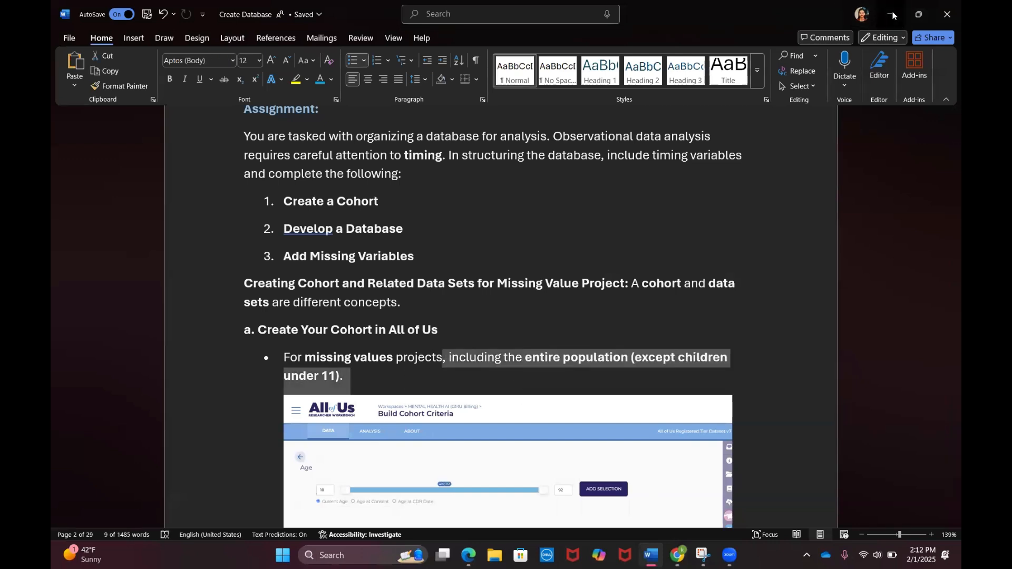
pyautogui.click(919, 15)
# View the Age criterion under Demographics for Group 1 and return to the workspace's data page.
pyautogui.moveTo(269, 341)
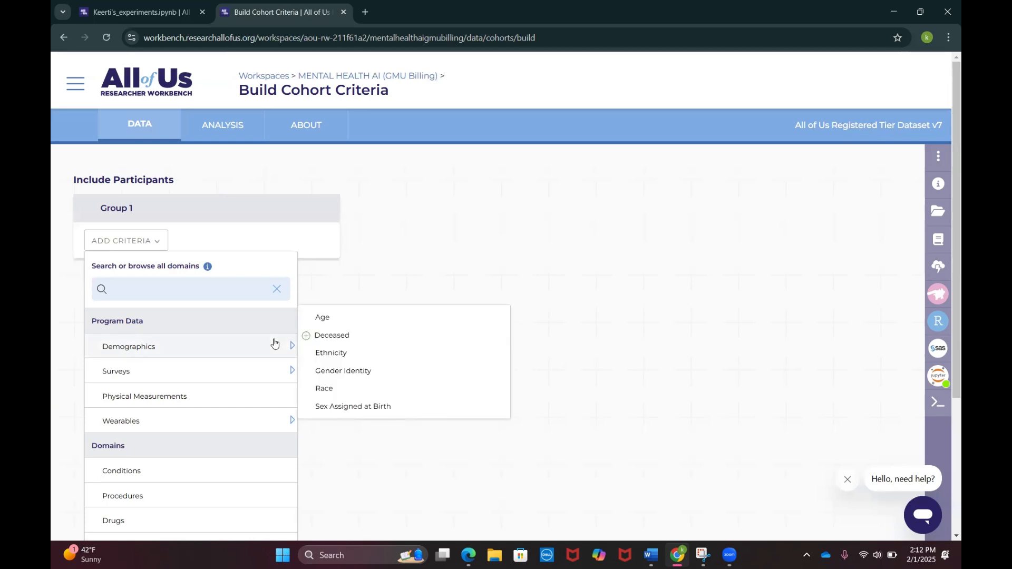
pyautogui.click(326, 318)
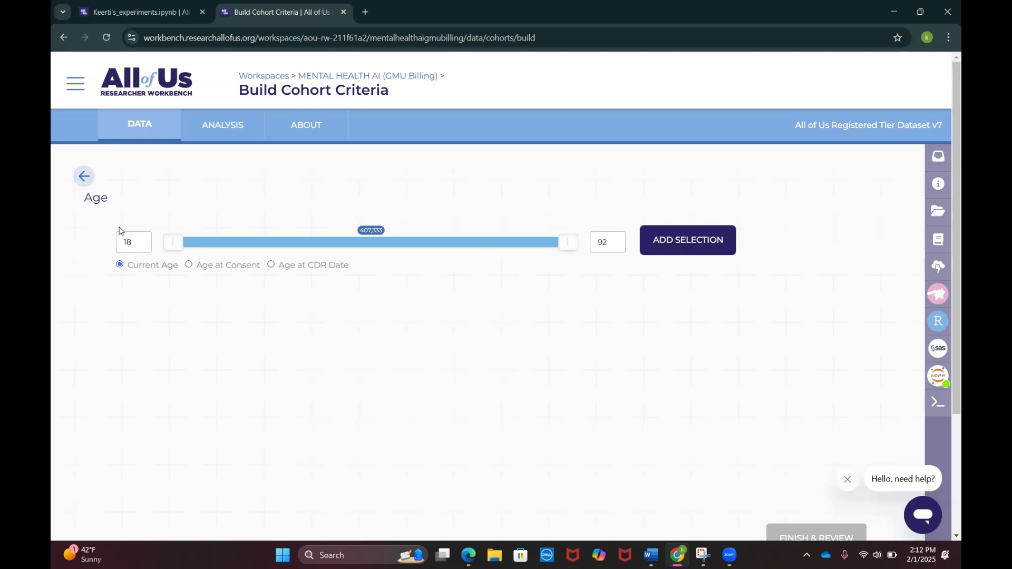
pyautogui.hscroll(-5, 119, 231)
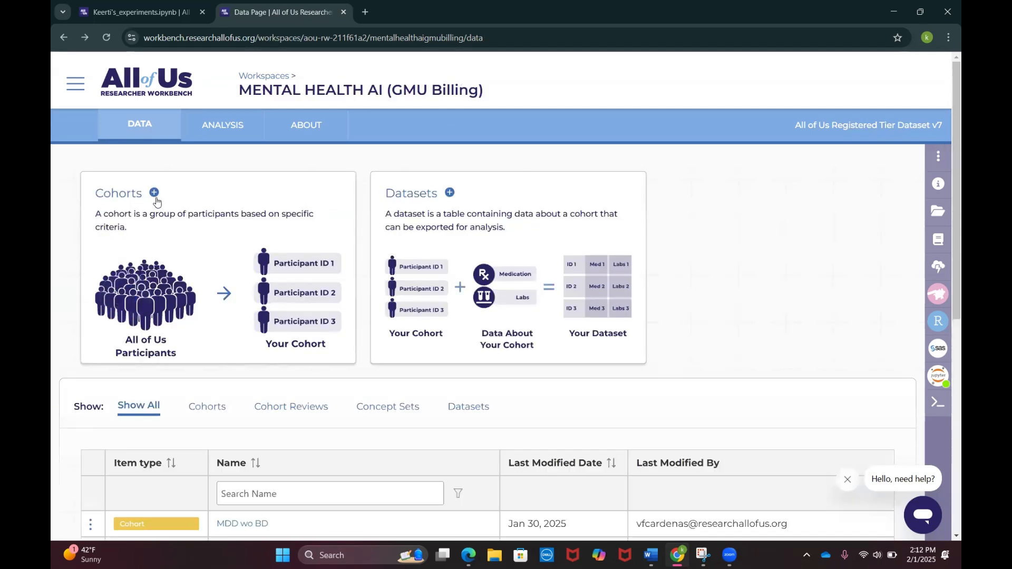
# Start a new cohort and select Black Or African American as the race criterion for Group 1.
pyautogui.click(153, 193)
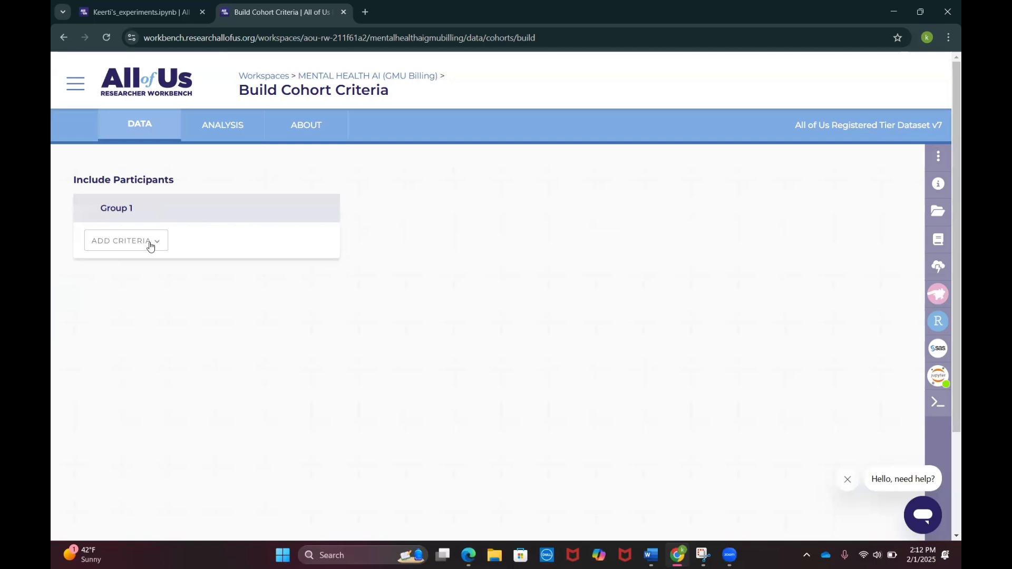
pyautogui.click(150, 246)
pyautogui.scroll(-2, 295, 380)
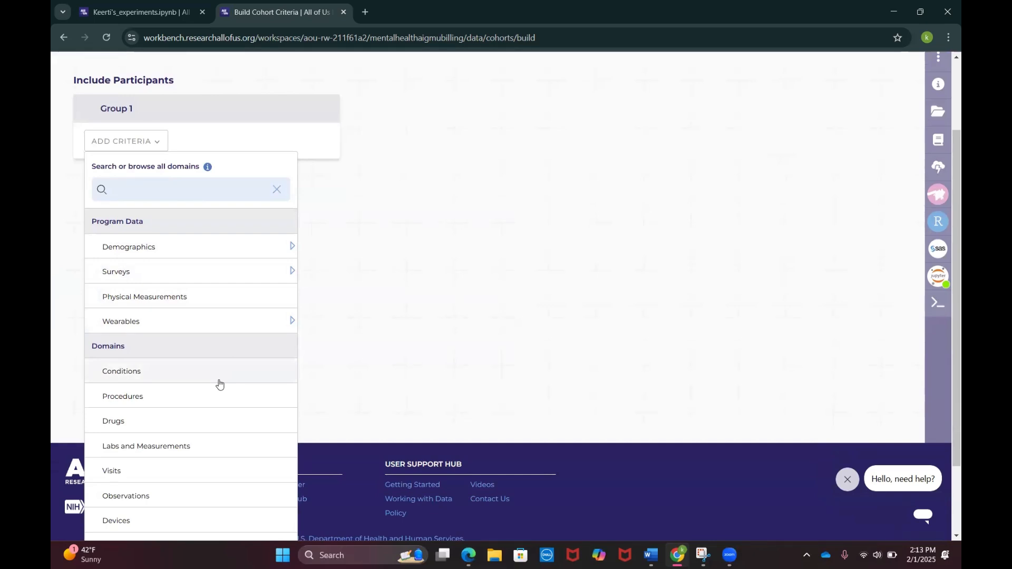
pyautogui.scroll(-1, 220, 383)
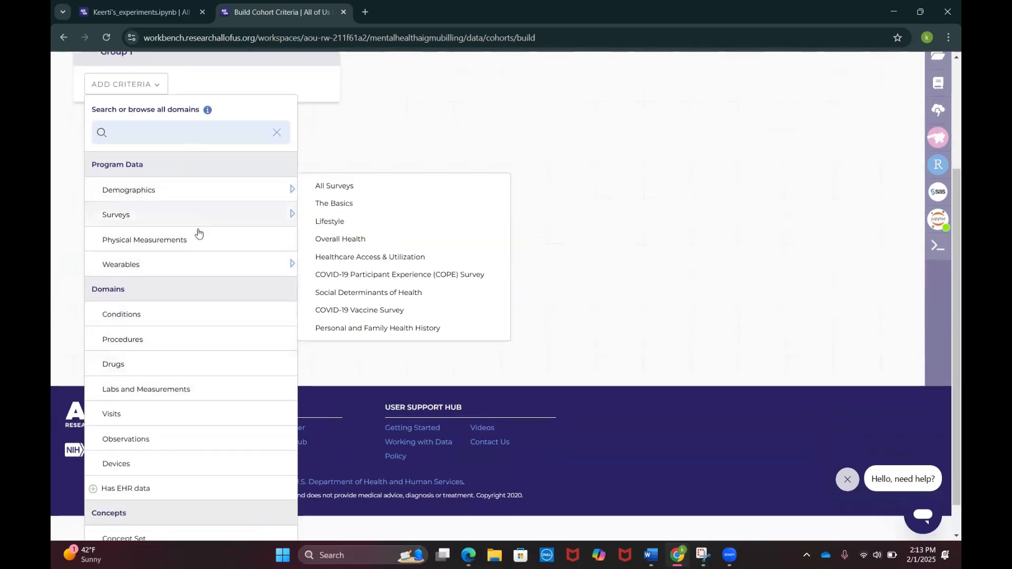
pyautogui.moveTo(241, 189)
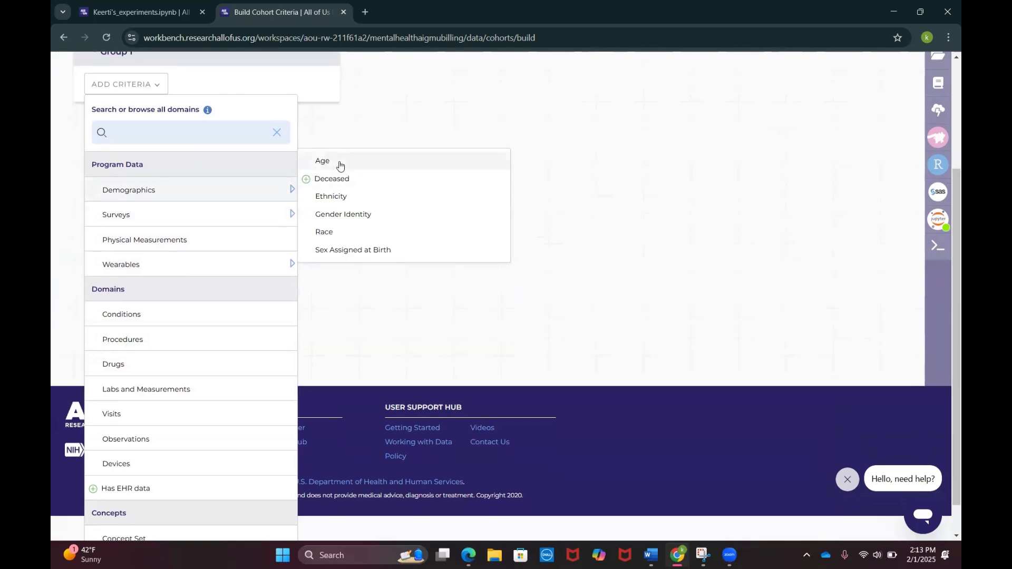
pyautogui.click(333, 234)
pyautogui.scroll(2, 333, 233)
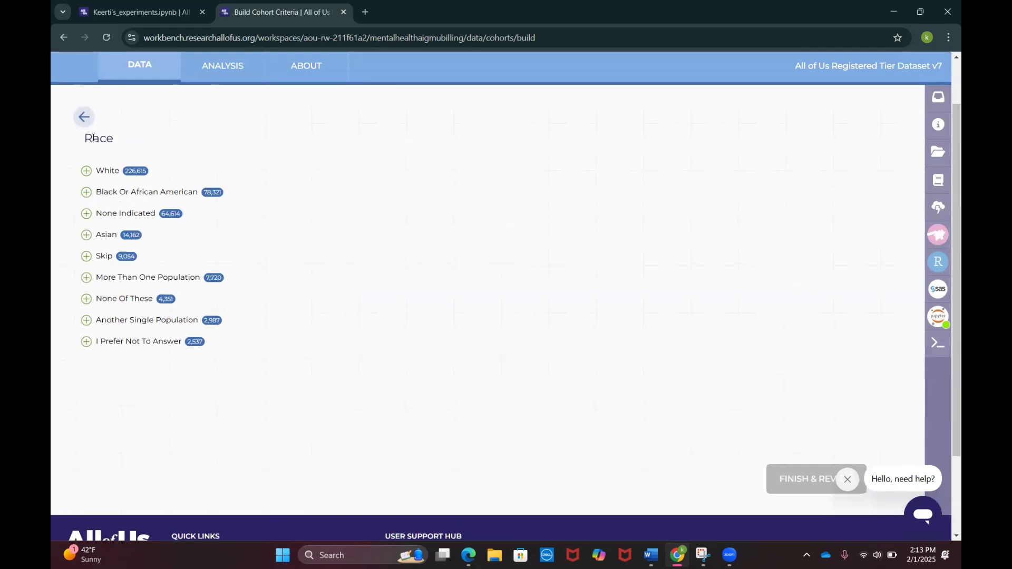
pyautogui.click(87, 195)
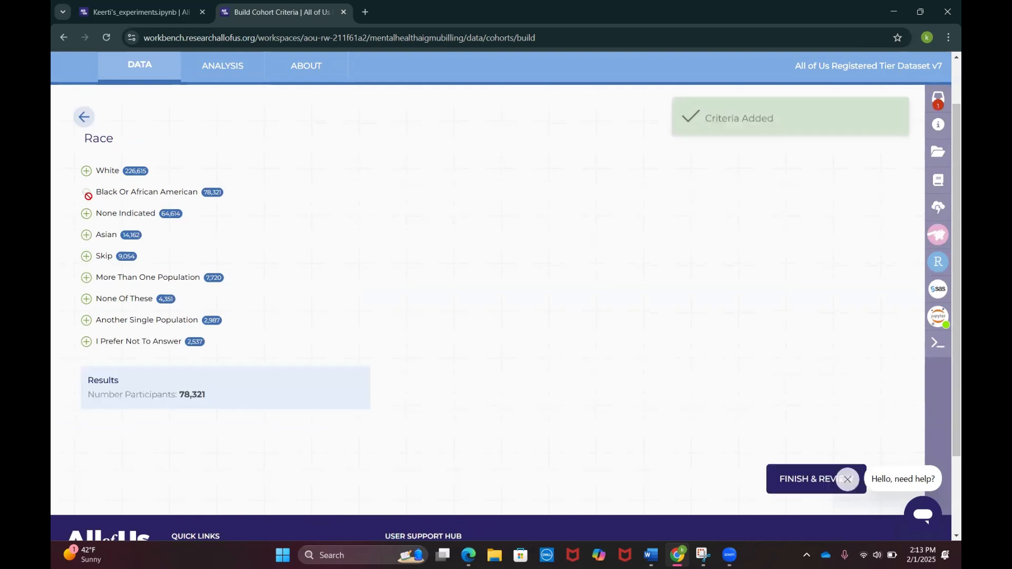
# Review the selected race criterion, save it to Group 1 and check its participant count.
pyautogui.scroll(-2, 560, 276)
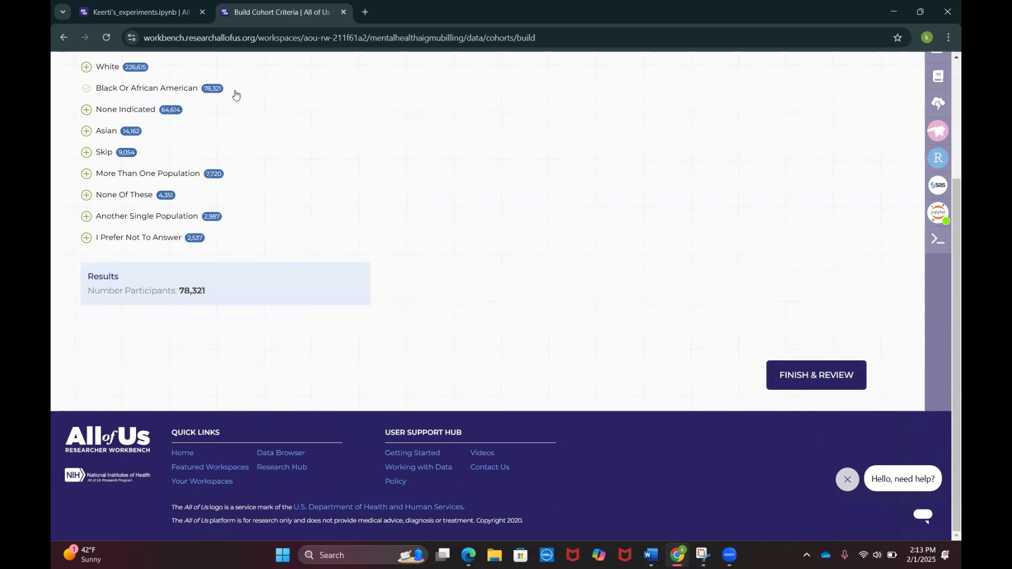
pyautogui.click(784, 376)
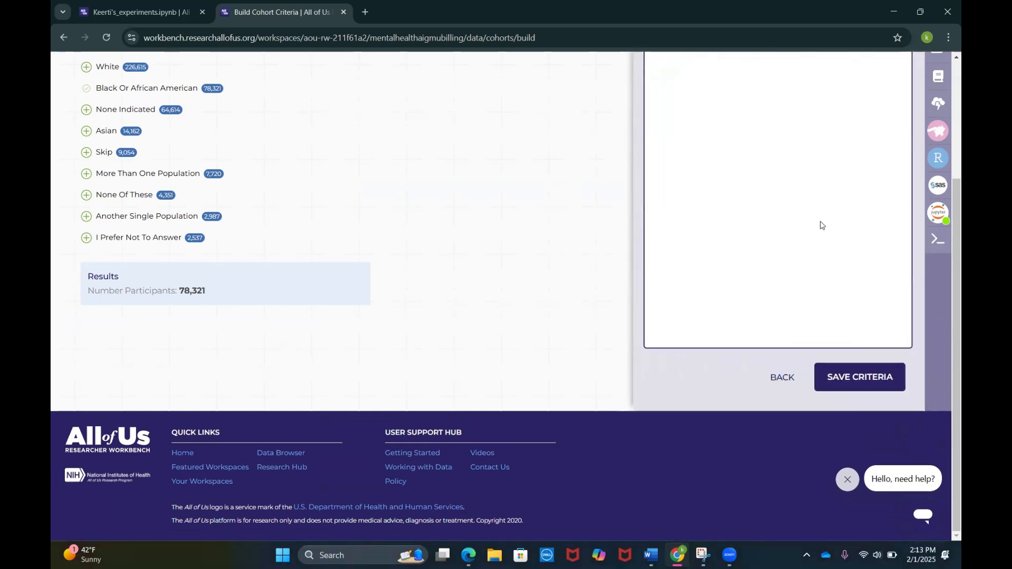
pyautogui.scroll(3, 821, 224)
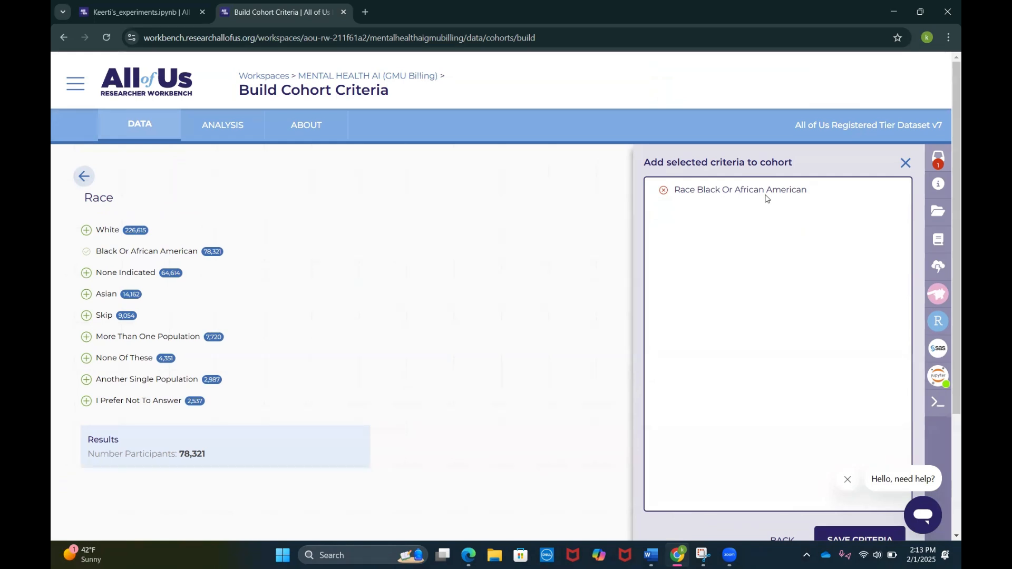
pyautogui.scroll(-1, 767, 199)
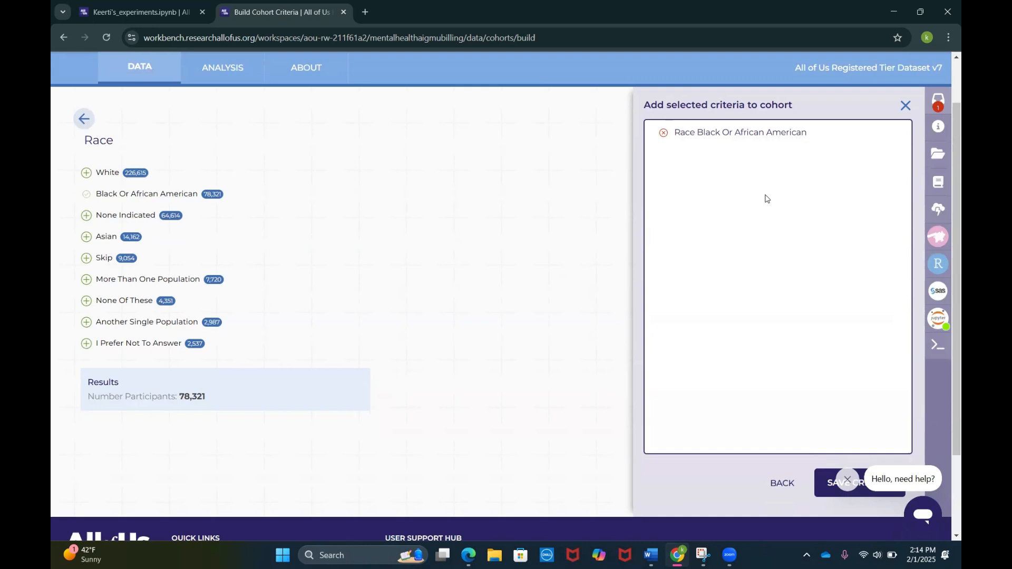
pyautogui.scroll(-1, 766, 198)
pyautogui.scroll(-3, 769, 184)
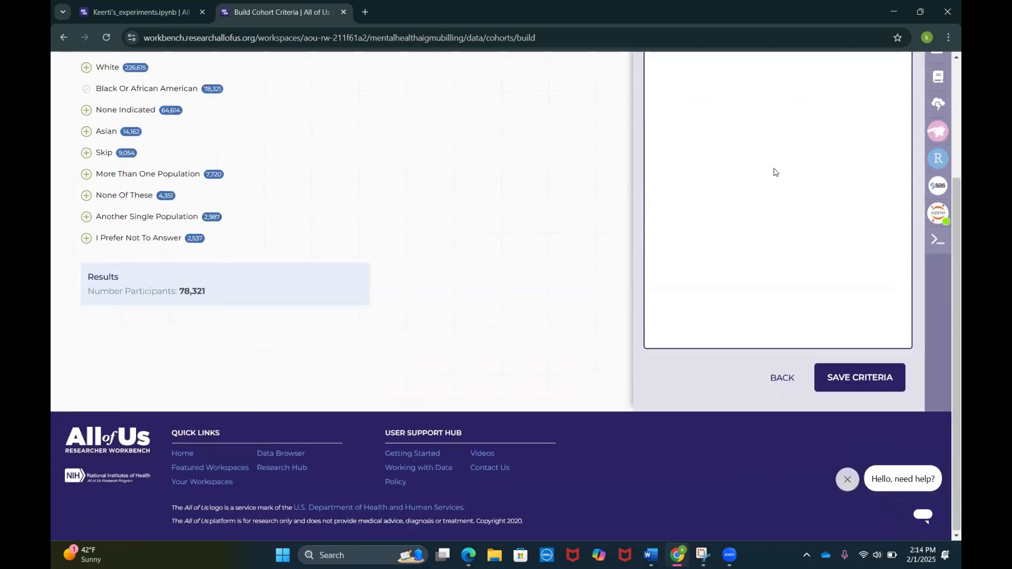
pyautogui.scroll(3, 773, 170)
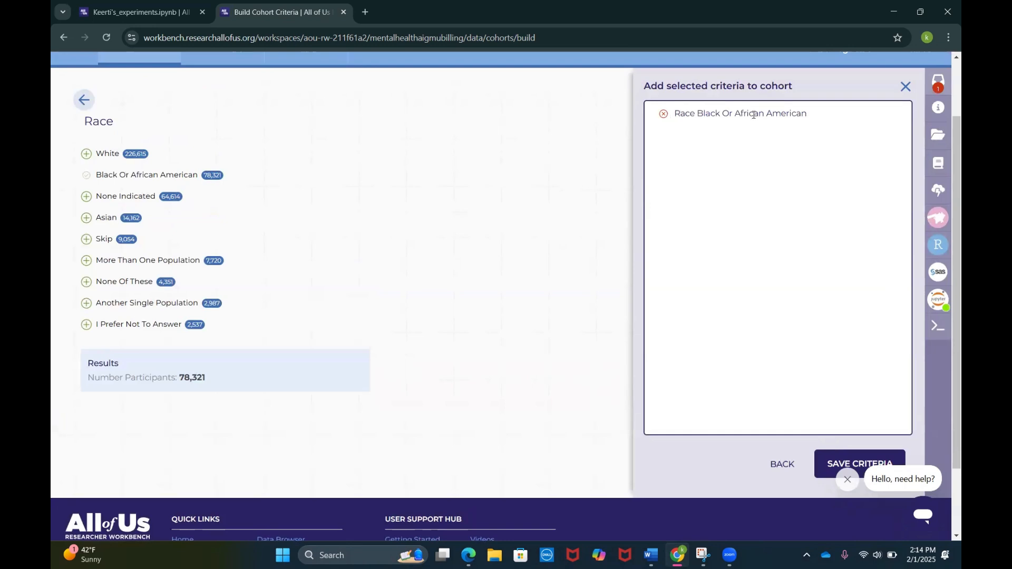
pyautogui.scroll(-2, 754, 116)
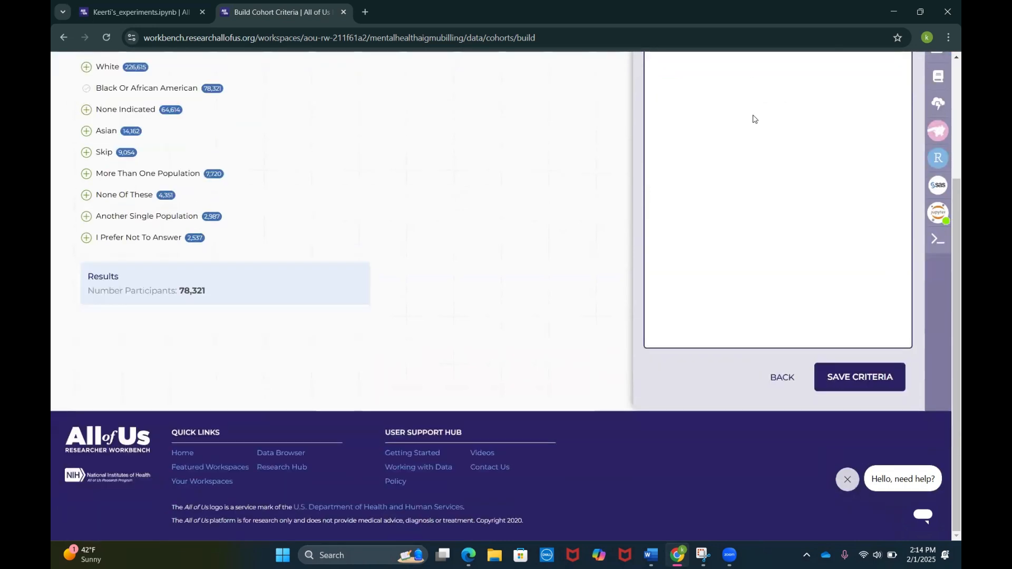
pyautogui.click(835, 377)
pyautogui.scroll(2, 741, 253)
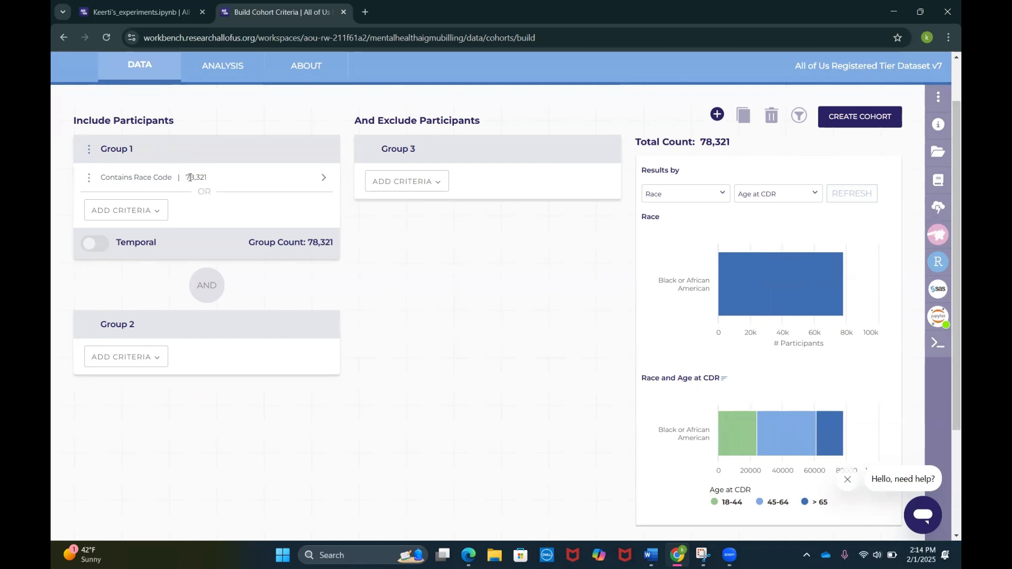
pyautogui.moveTo(187, 178); pyautogui.dragTo(217, 181)
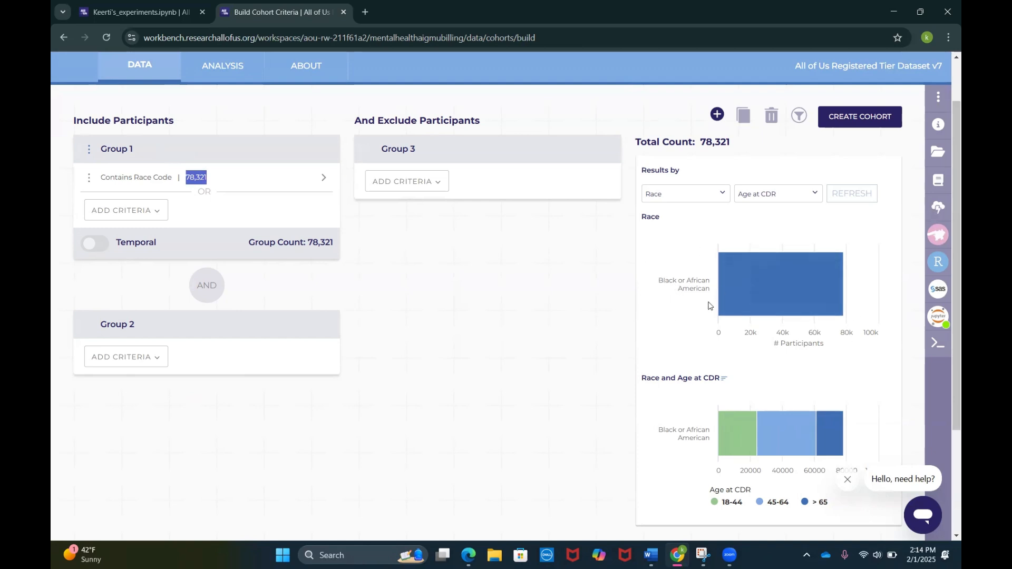
# Start creating the cohort with the name "African americans", and cancel without saving it.
pyautogui.scroll(1, 655, 280)
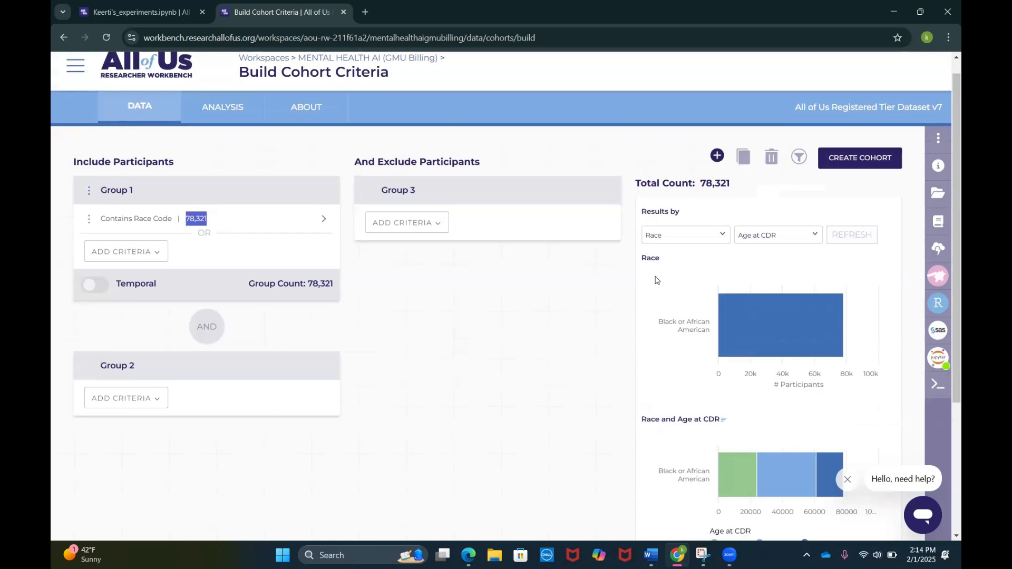
pyautogui.click(858, 161)
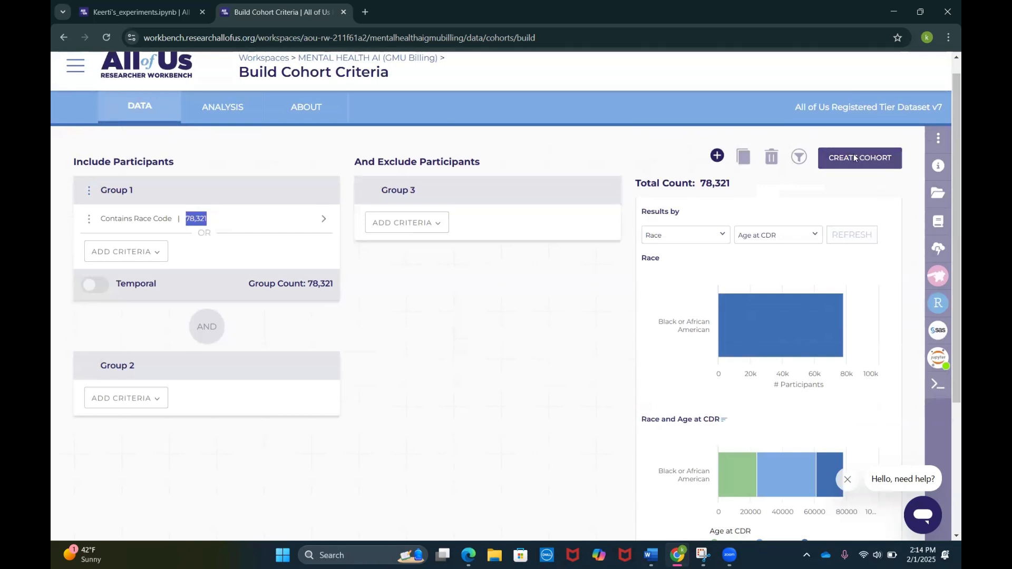
pyautogui.click(486, 236)
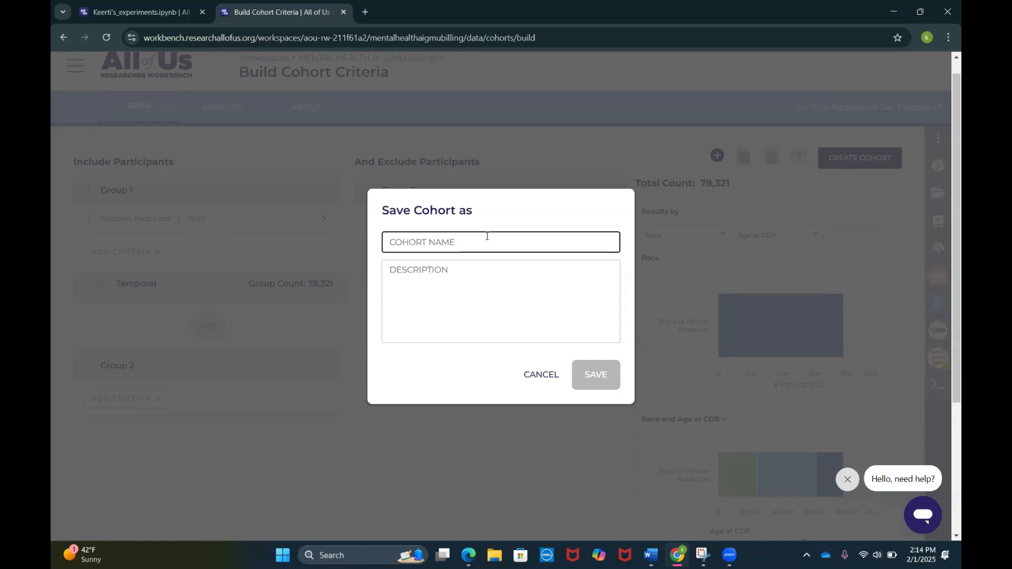
pyautogui.write('Aferic')
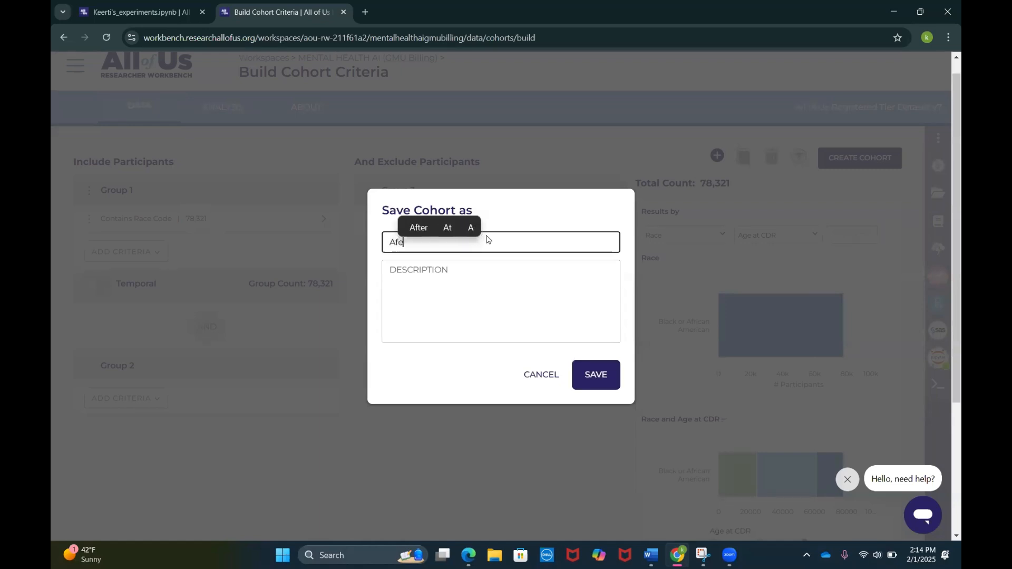
pyautogui.press('BackSpace')
pyautogui.press('BackSpace')
pyautogui.press('BackSpace')
pyautogui.press('BackSpace')
pyautogui.write('rican a')
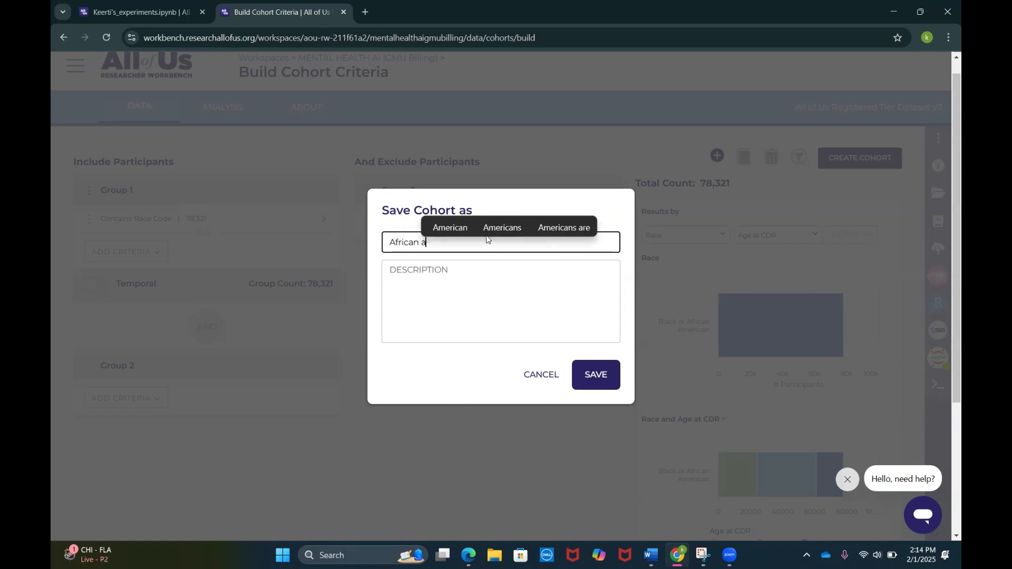
pyautogui.write('mericans')
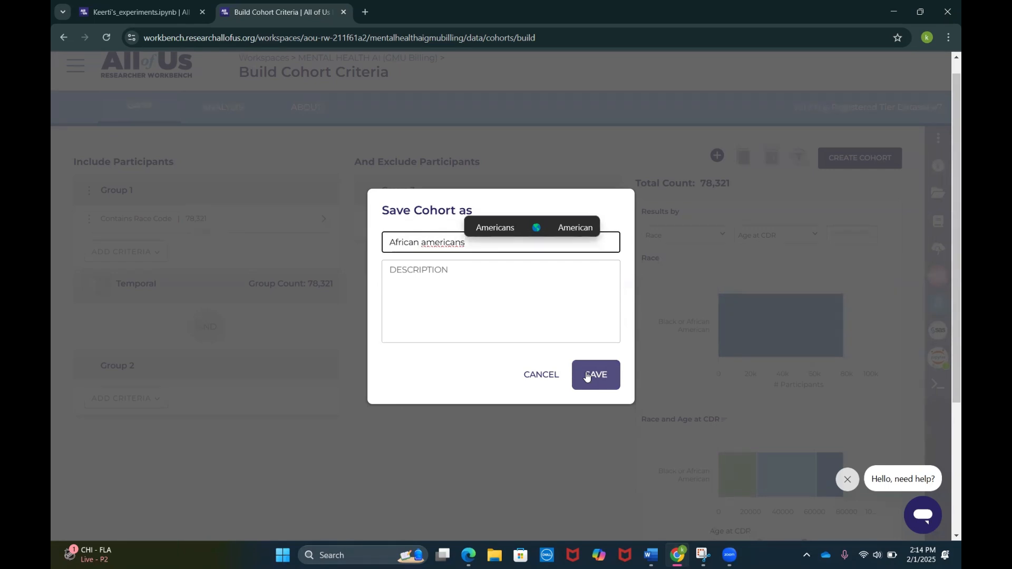
pyautogui.click(554, 376)
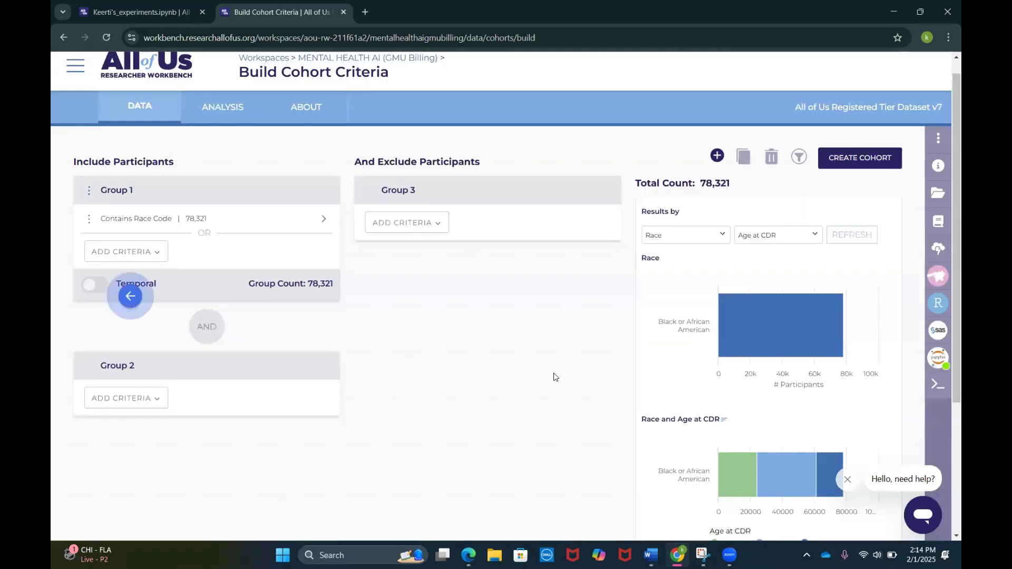
# Leave the unsaved cohort, start a new one and look through the criteria domains available for its first group.
pyautogui.hotkey('alt', 'Left')
pyautogui.click(542, 341)
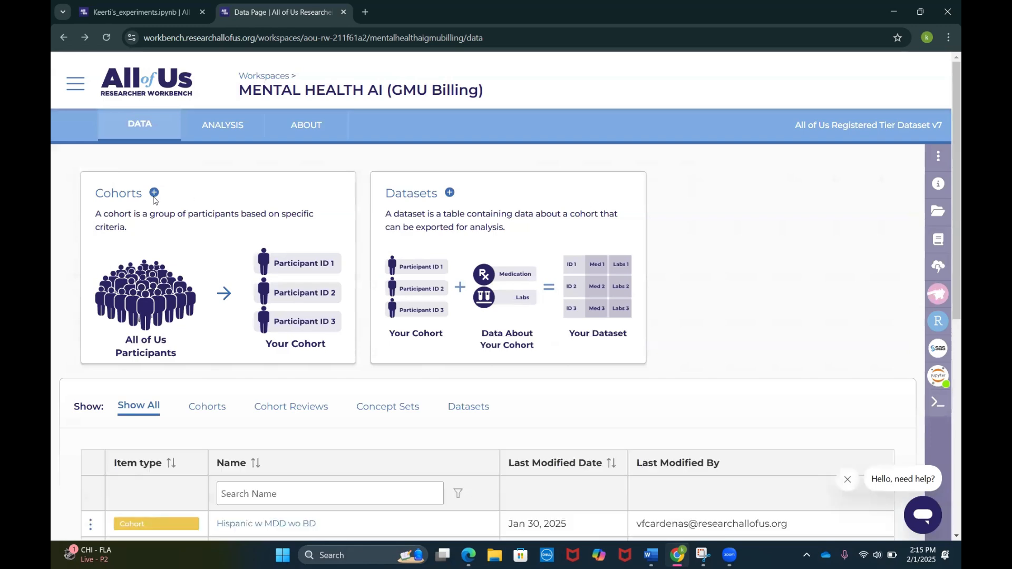
pyautogui.click(154, 192)
pyautogui.click(149, 237)
pyautogui.moveTo(191, 343)
pyautogui.scroll(-3, 191, 338)
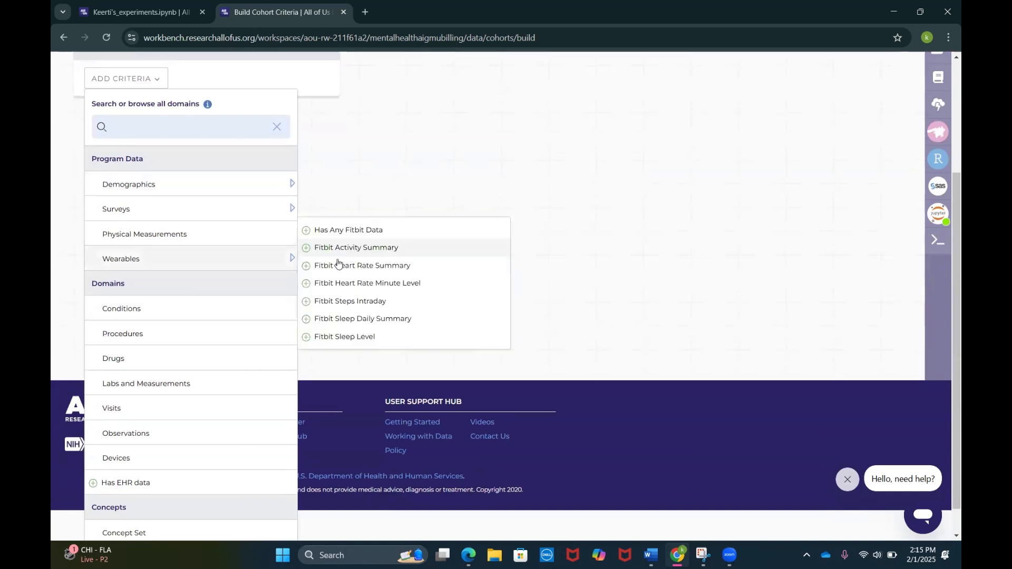
pyautogui.scroll(2, 355, 271)
# Return to the workspace's data page and start a new dataset with the prepackaged All Participants cohort selected.
pyautogui.hotkey('alt', 'Left')
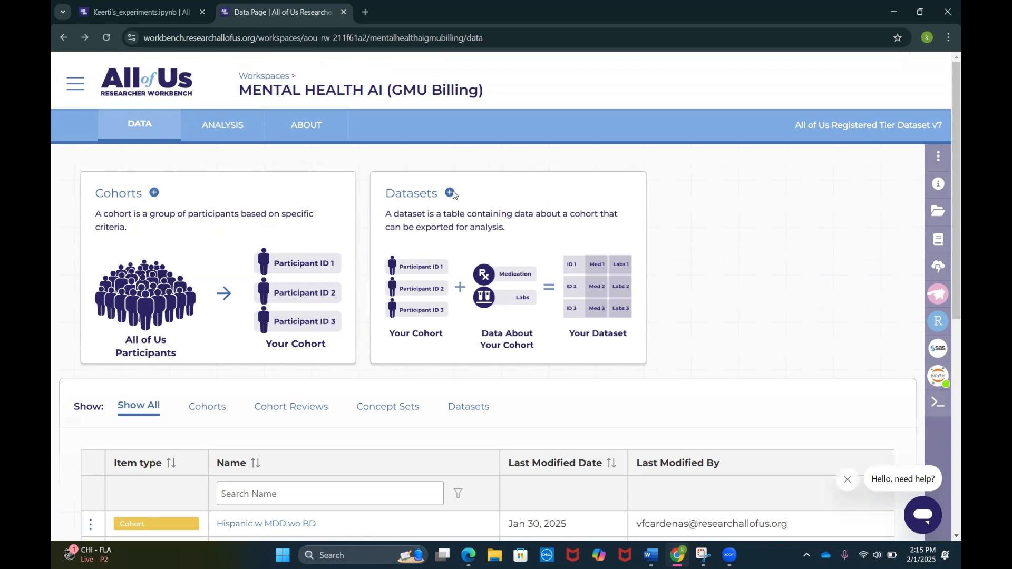
pyautogui.click(451, 193)
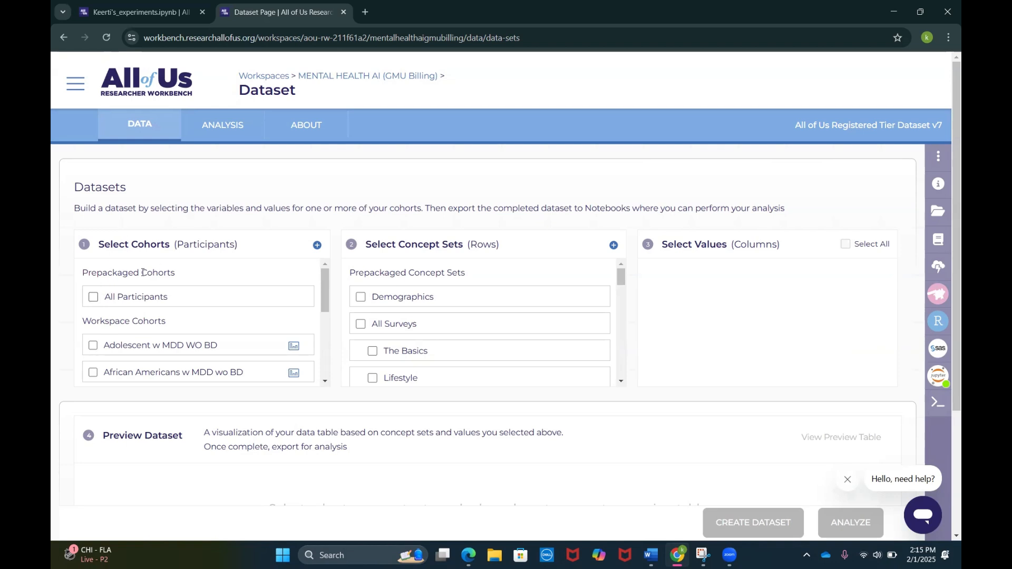
pyautogui.click(94, 298)
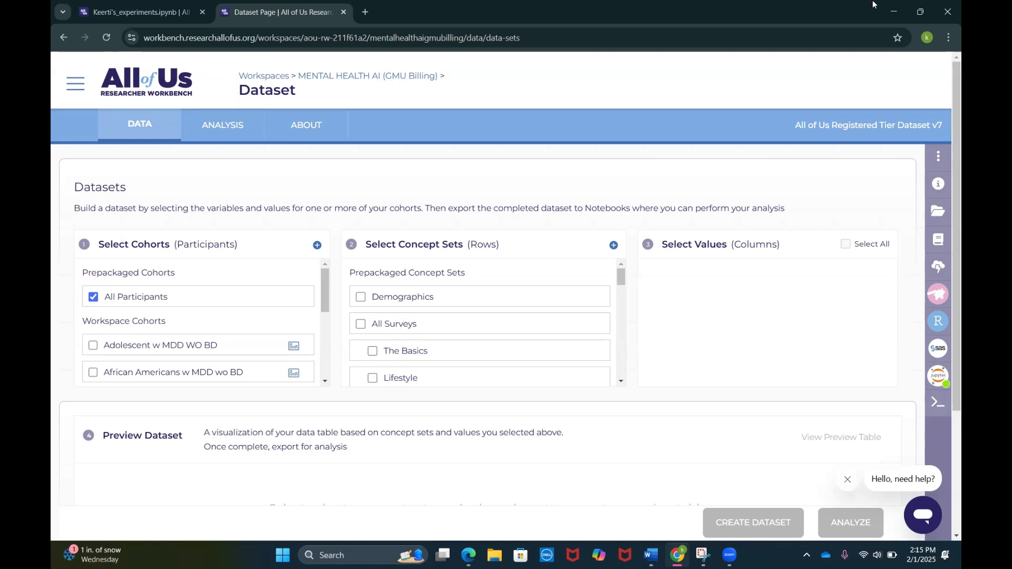
# Switch to the Create Database document in Word and review its cohort age and dataset selection examples.
pyautogui.click(895, 11)
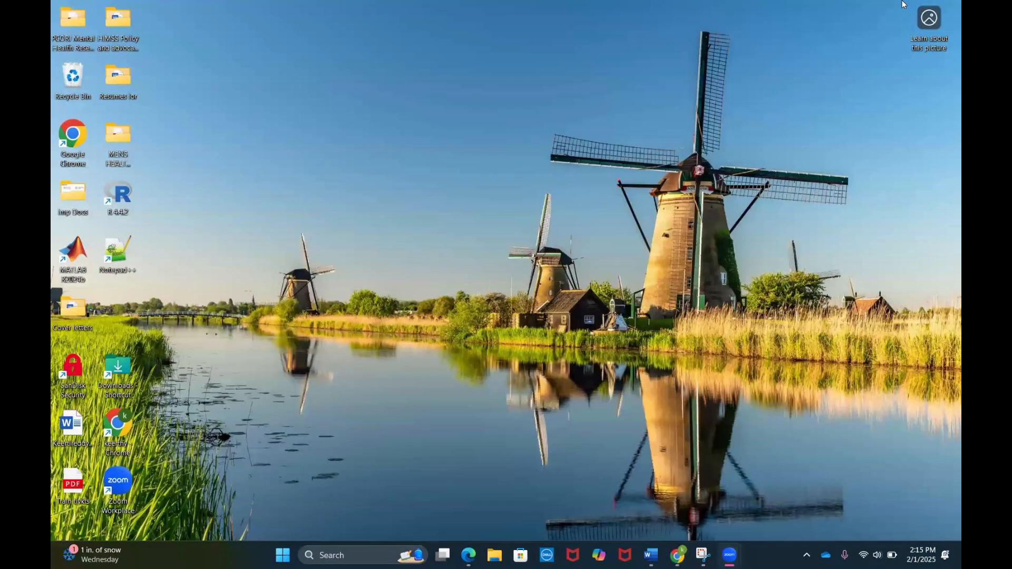
pyautogui.click(650, 557)
pyautogui.scroll(-3, 369, 263)
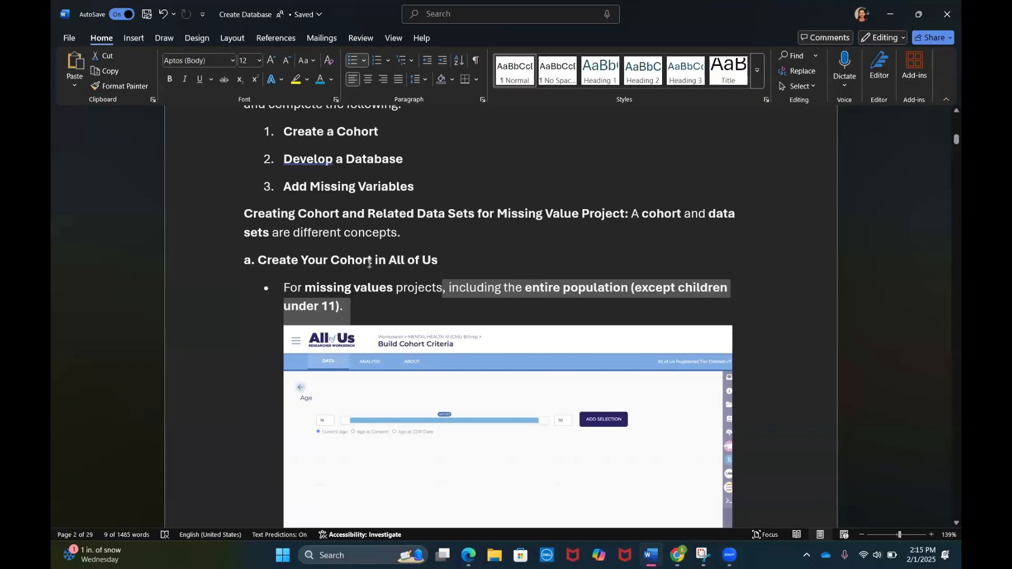
pyautogui.scroll(-4, 369, 264)
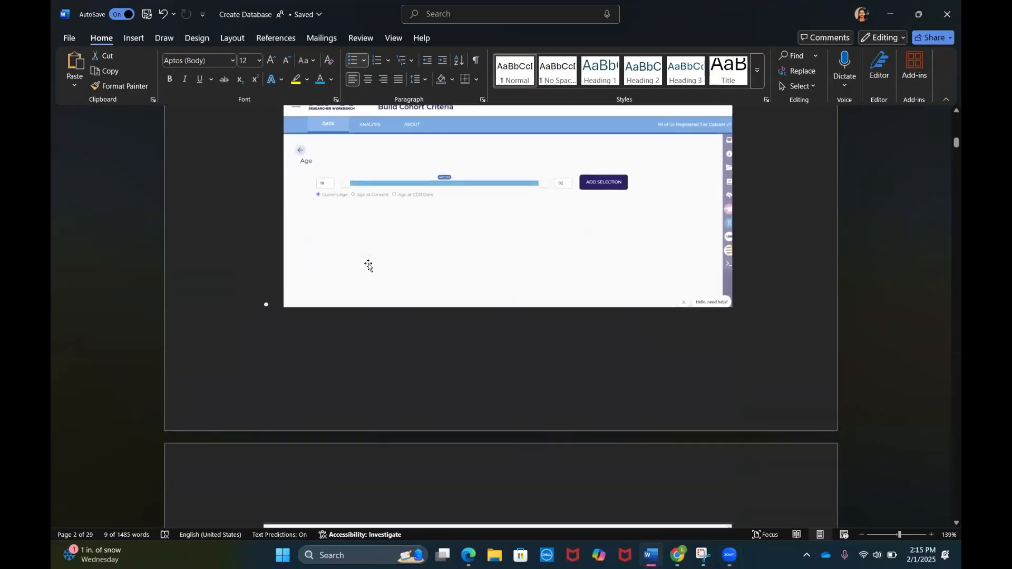
pyautogui.scroll(-1, 369, 266)
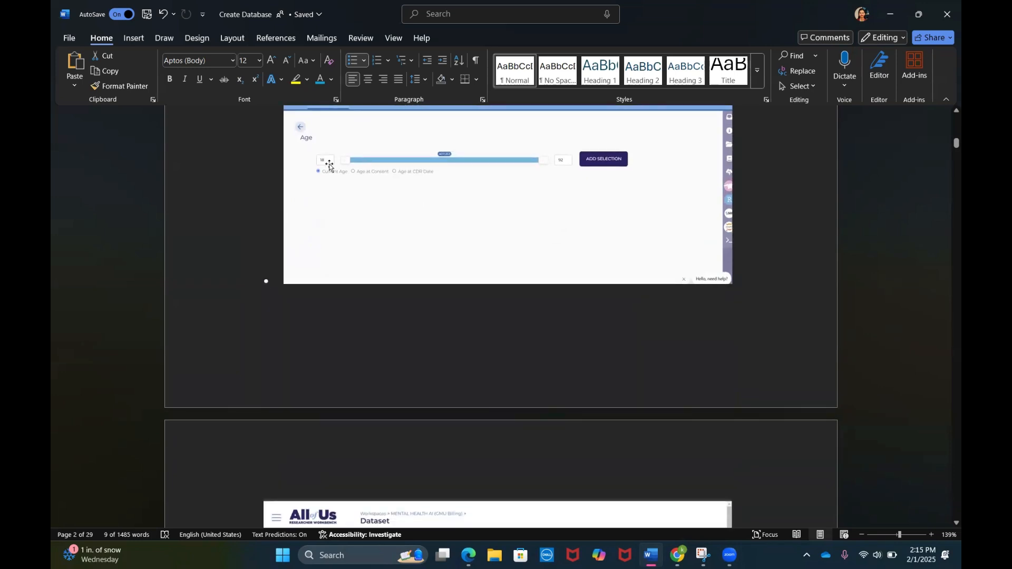
pyautogui.scroll(-5, 433, 356)
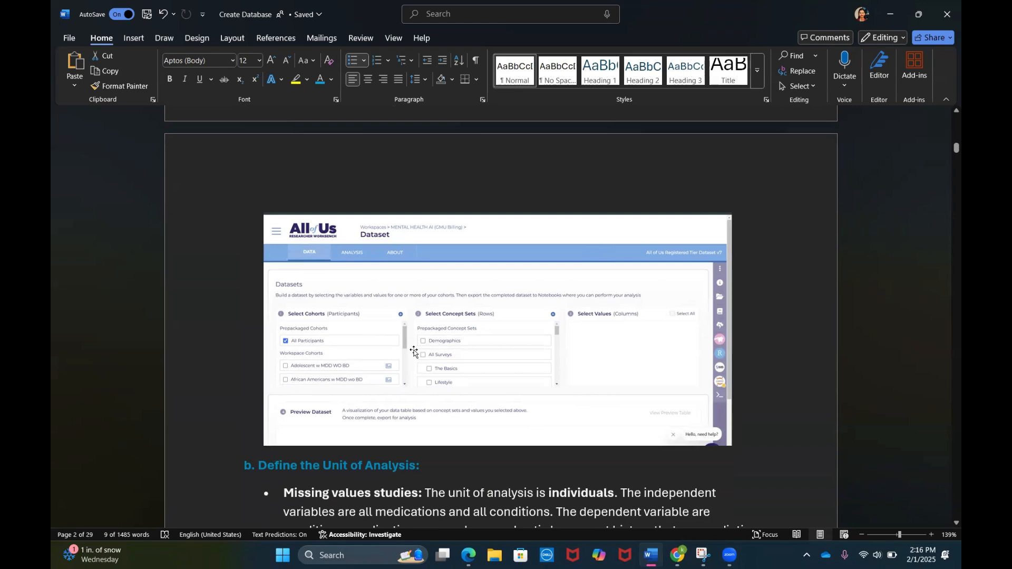
pyautogui.scroll(-1, 339, 266)
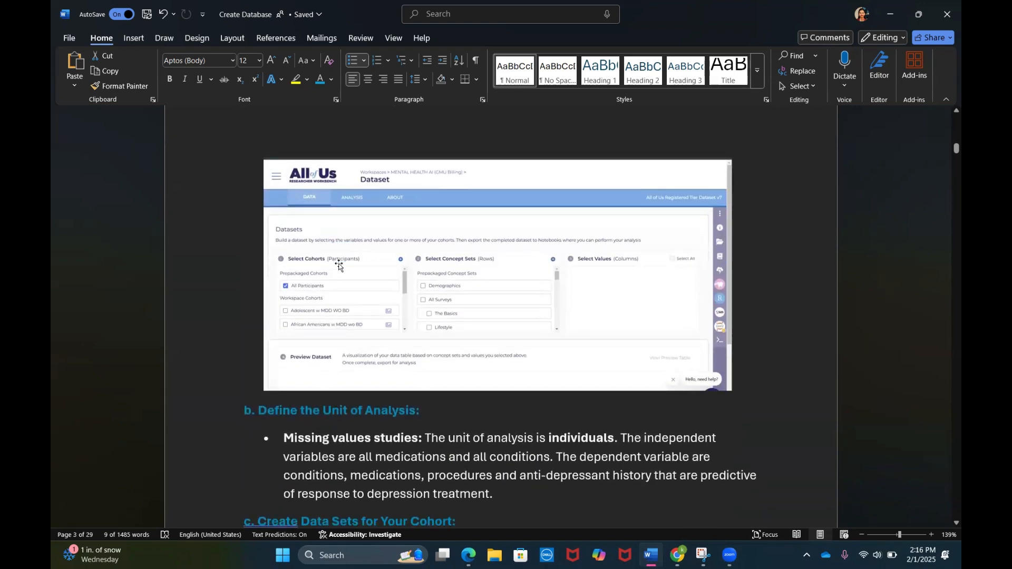
# Read the document's sections on unit of analysis, cohort data sets and retrieving patient demographics for missing value analysis.
pyautogui.scroll(-5, 391, 373)
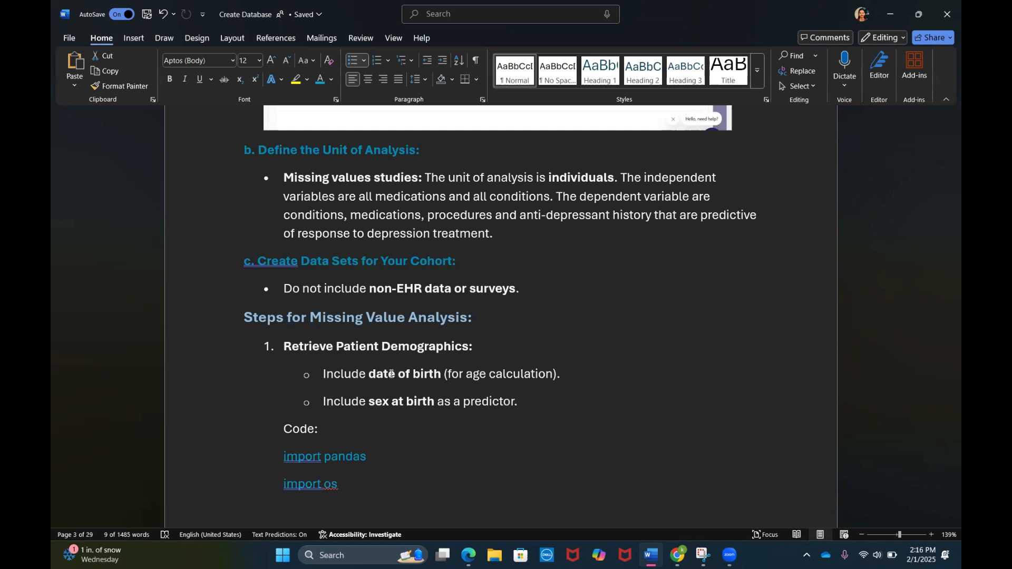
pyautogui.scroll(-1, 391, 374)
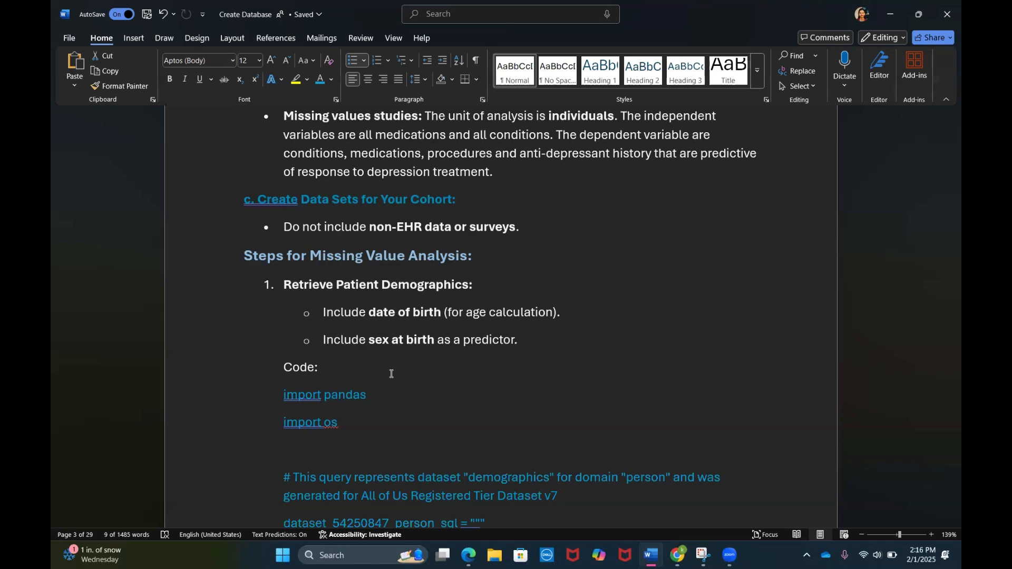
pyautogui.scroll(-2, 390, 373)
pyautogui.moveTo(289, 208); pyautogui.dragTo(359, 348)
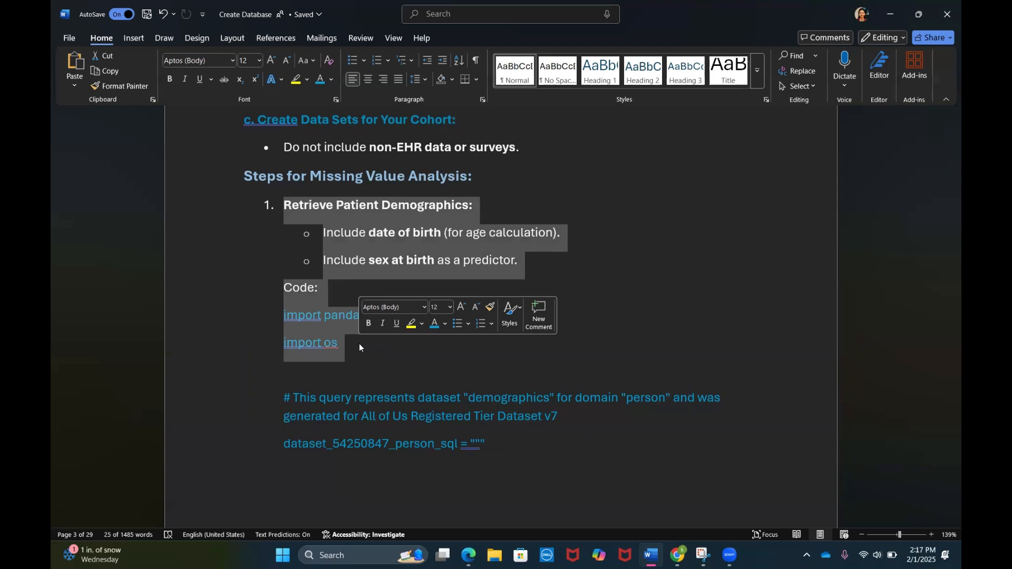
pyautogui.click(553, 210)
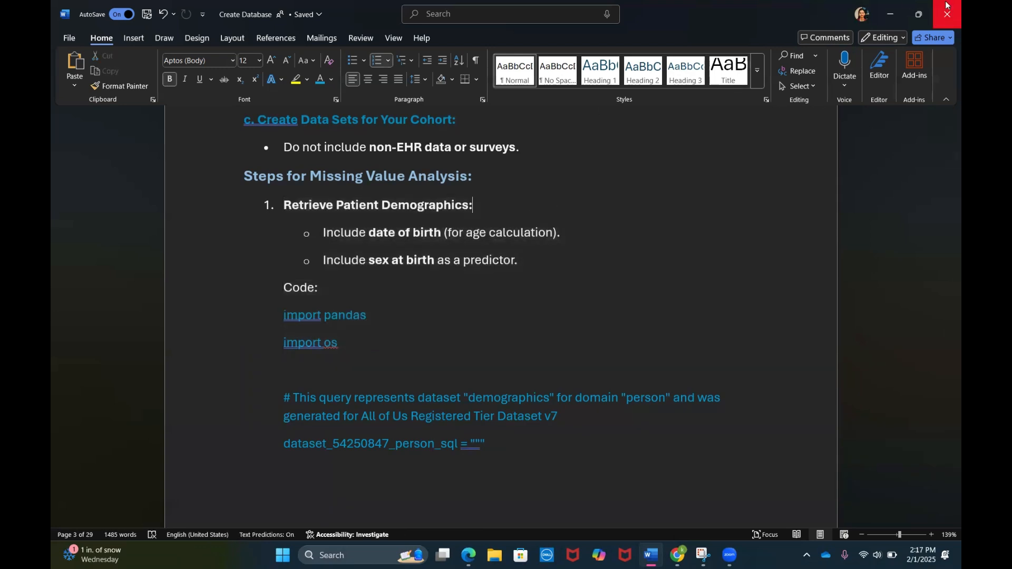
# Switch back to the Researcher Workbench in Chrome, select the Demographics concept set and review its available values.
pyautogui.click(890, 15)
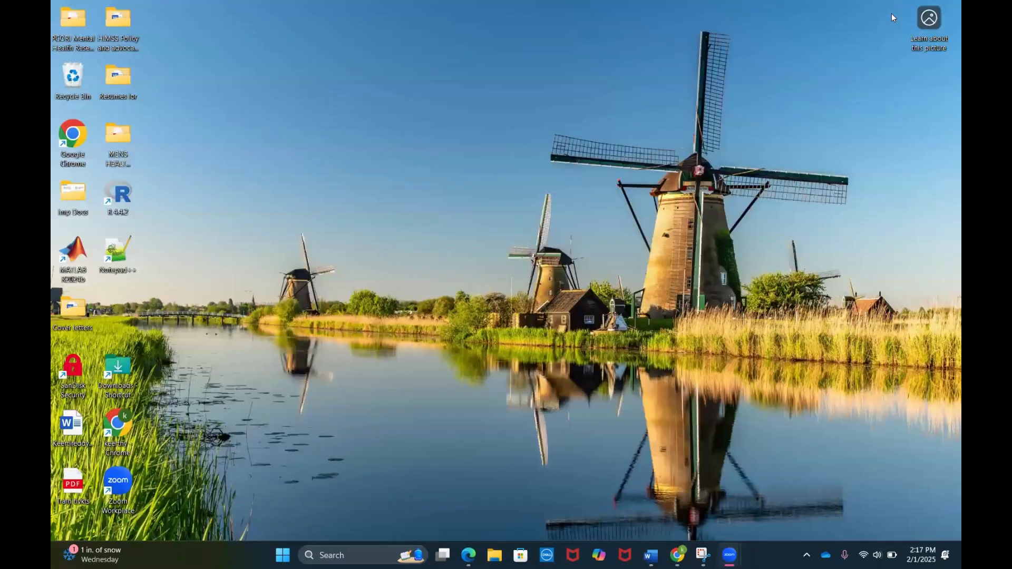
pyautogui.click(676, 556)
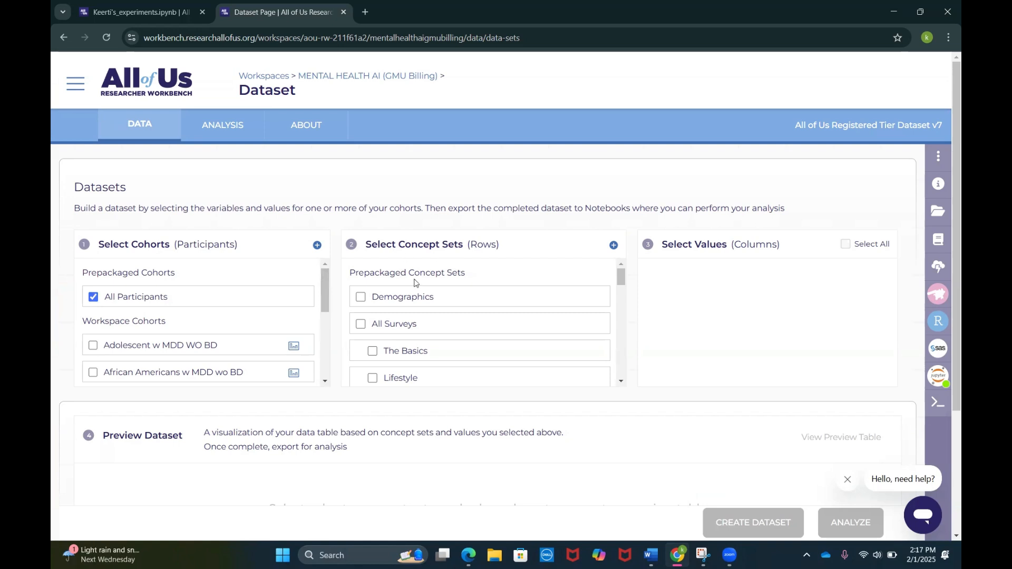
pyautogui.click(361, 298)
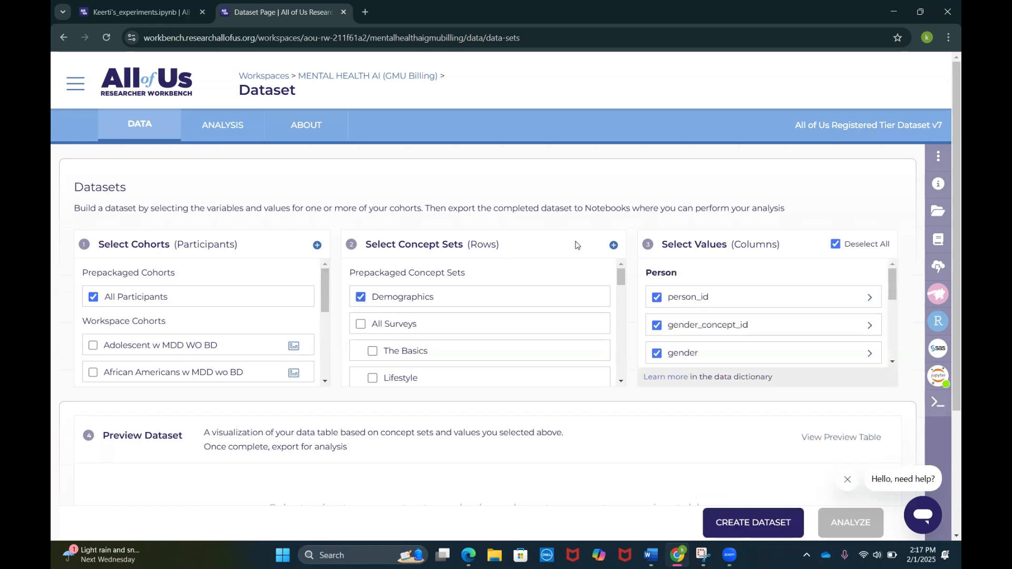
pyautogui.scroll(-1, 756, 255)
pyautogui.scroll(-5, 756, 257)
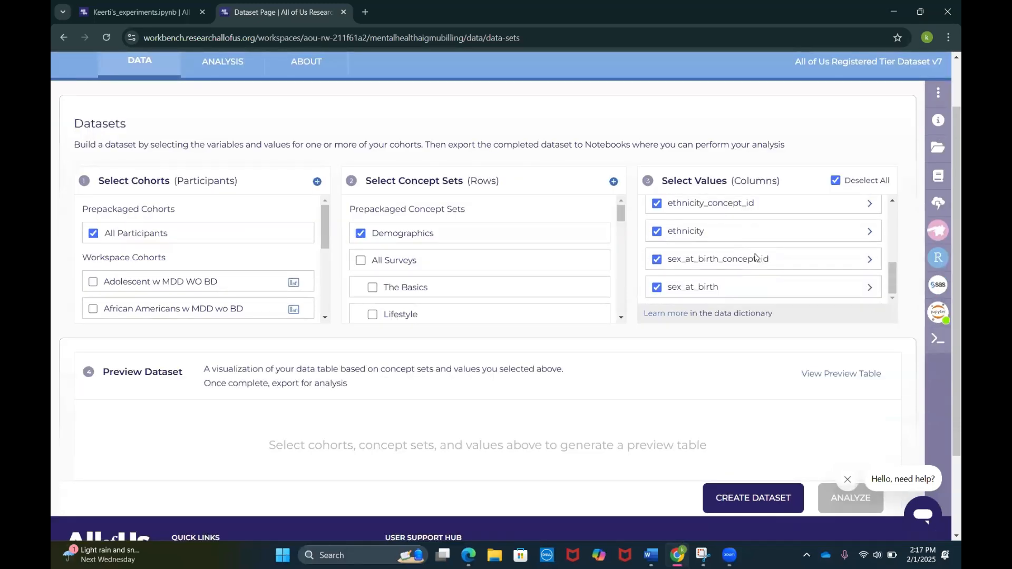
pyautogui.scroll(2, 755, 257)
pyautogui.scroll(2, 756, 257)
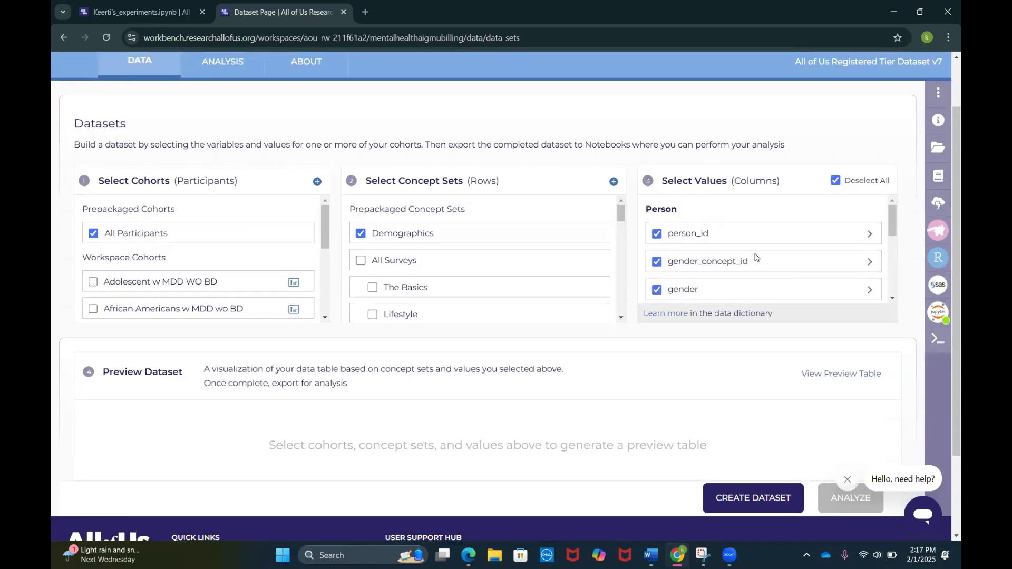
# Deselect all Person values, and select only person_id, gender, date_of_birth and sex_at_birth as the dataset's columns.
pyautogui.click(837, 180)
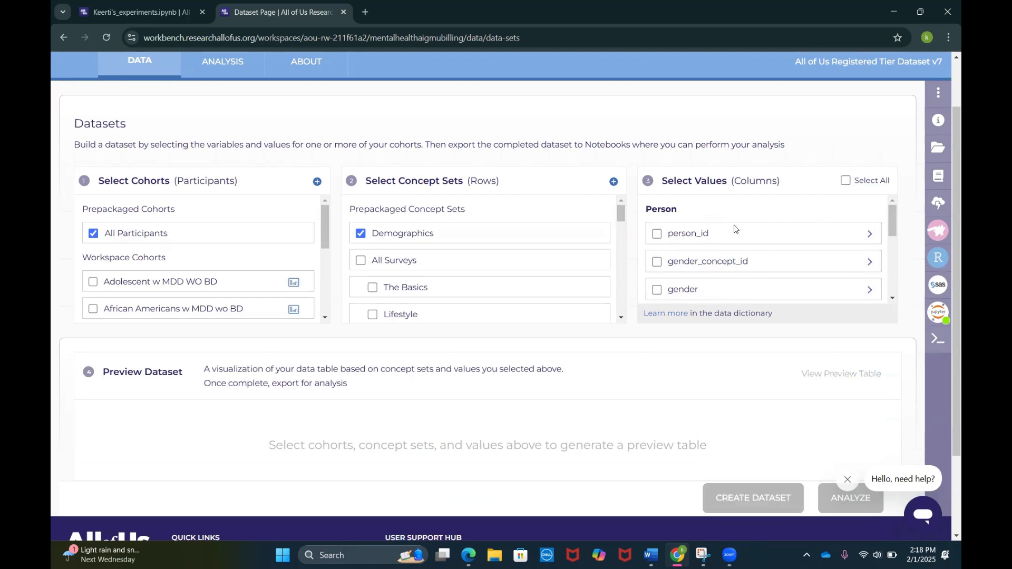
pyautogui.scroll(-1, 735, 229)
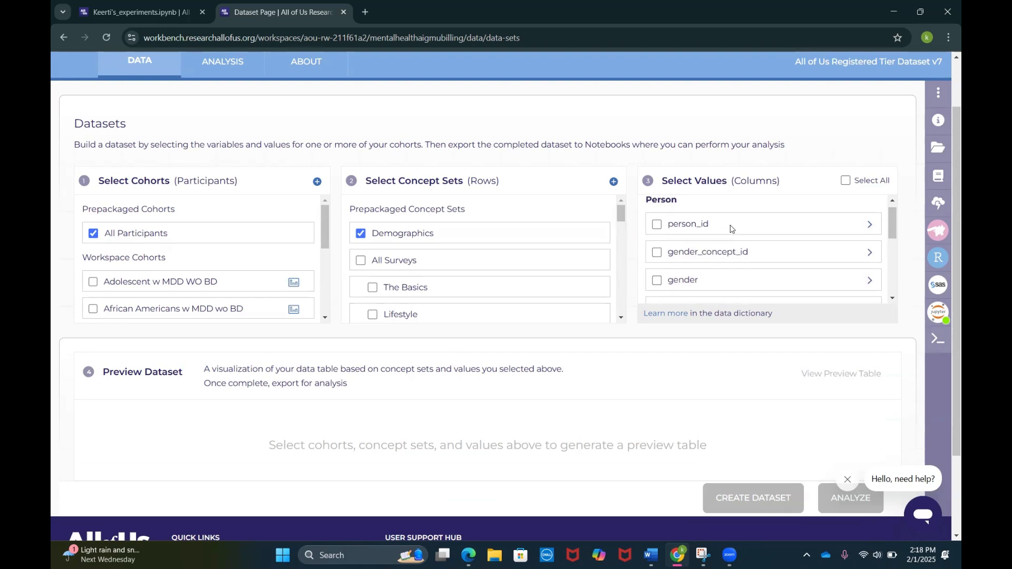
pyautogui.click(657, 230)
pyautogui.click(657, 229)
pyautogui.scroll(-1, 658, 226)
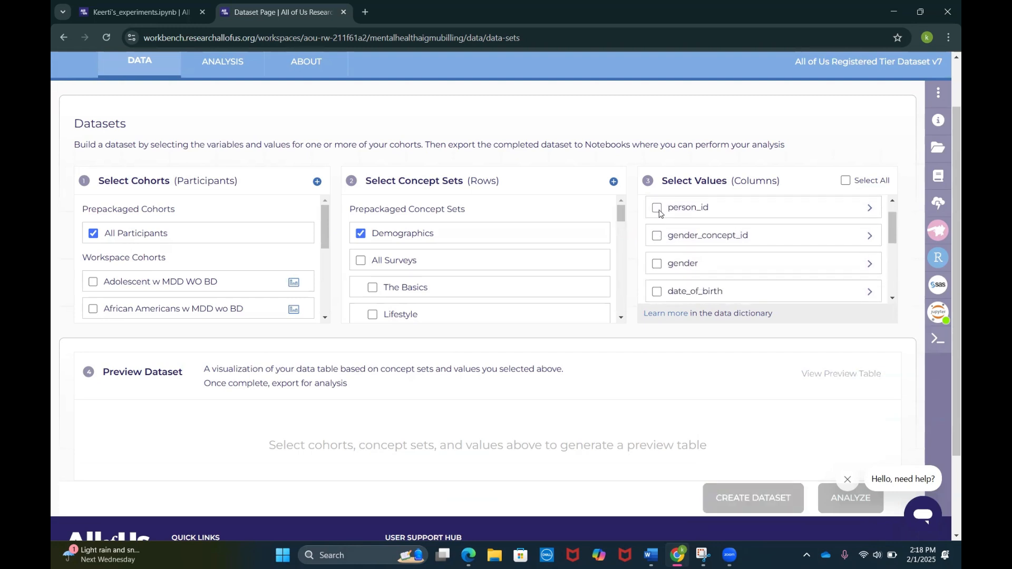
pyautogui.click(658, 209)
pyautogui.click(657, 263)
pyautogui.scroll(-1, 657, 265)
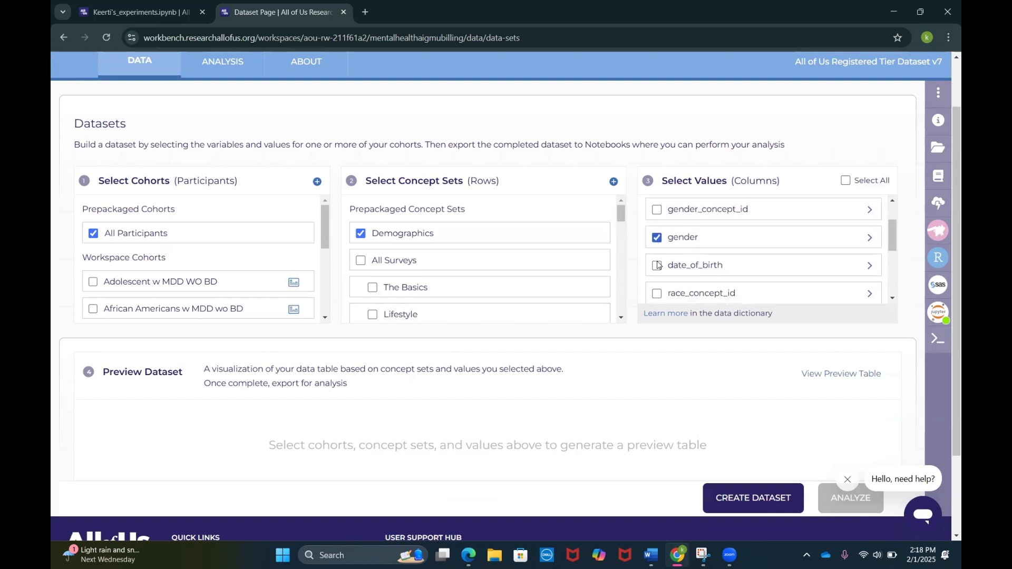
pyautogui.click(658, 264)
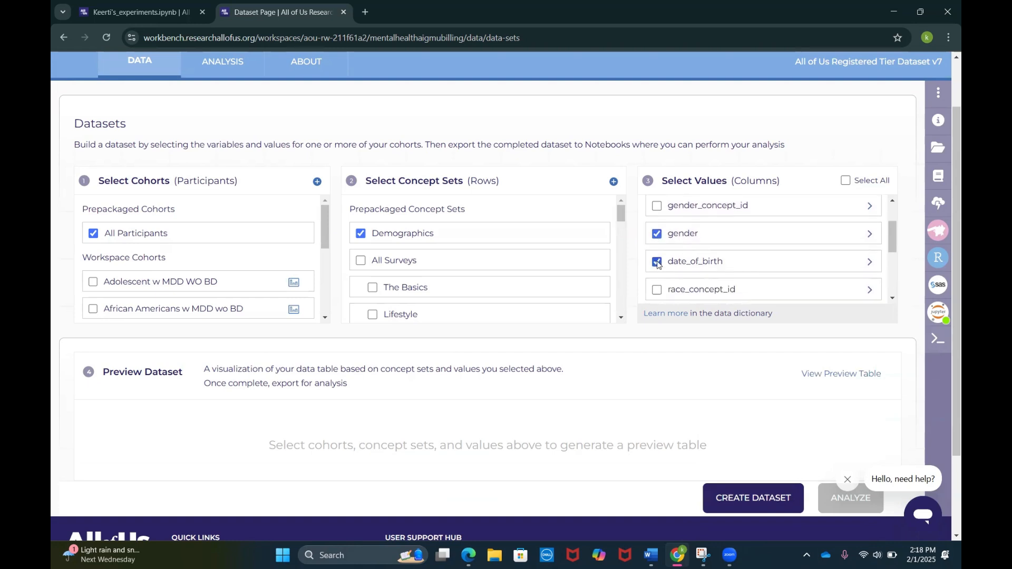
pyautogui.scroll(-6, 657, 265)
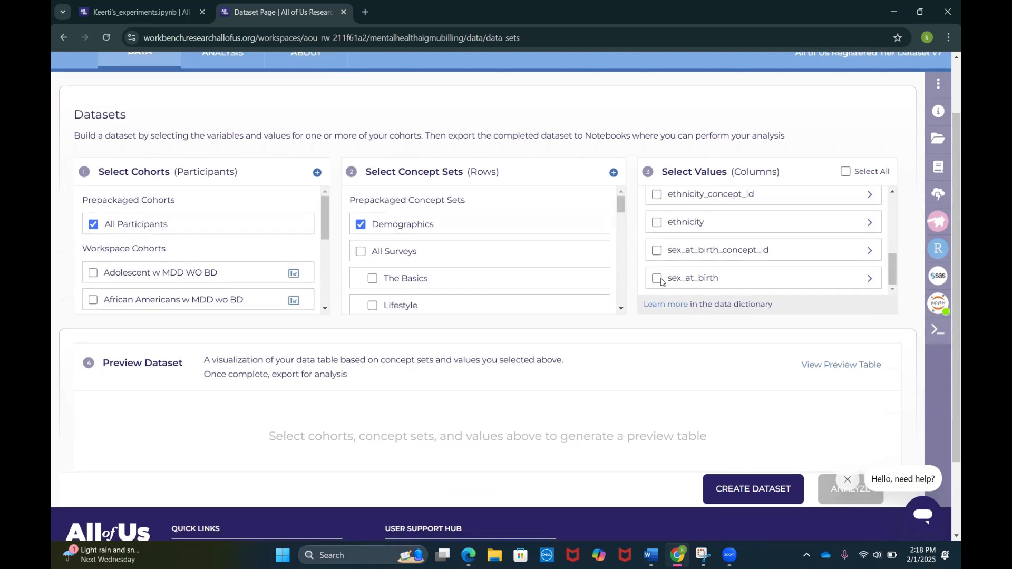
pyautogui.scroll(5, 661, 282)
pyautogui.scroll(-3, 660, 261)
pyautogui.scroll(-3, 660, 262)
# Generate the dataset's preview table and examine the Person rows for the selected columns.
pyautogui.click(825, 372)
pyautogui.scroll(-1, 826, 372)
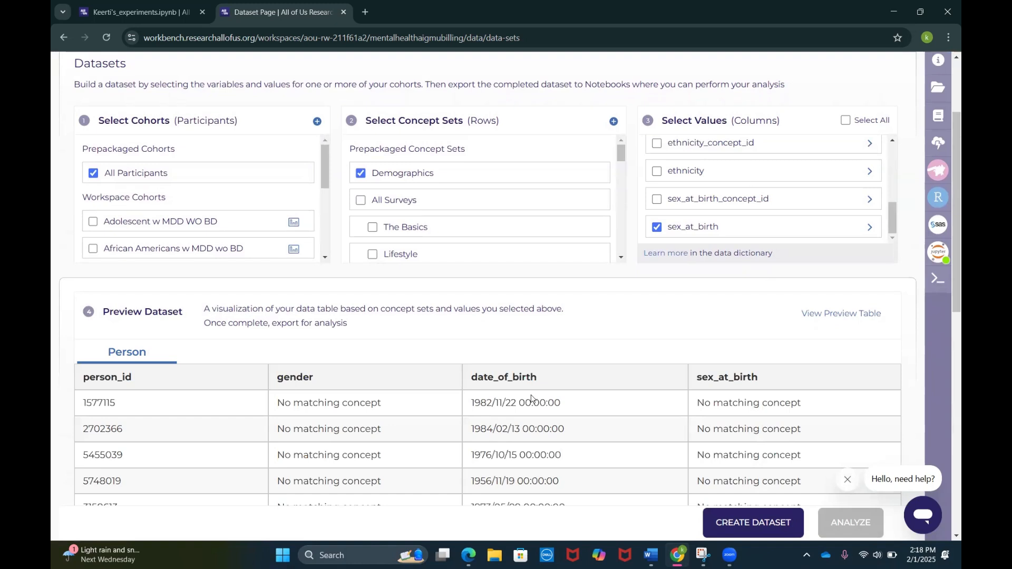
pyautogui.scroll(-1, 531, 399)
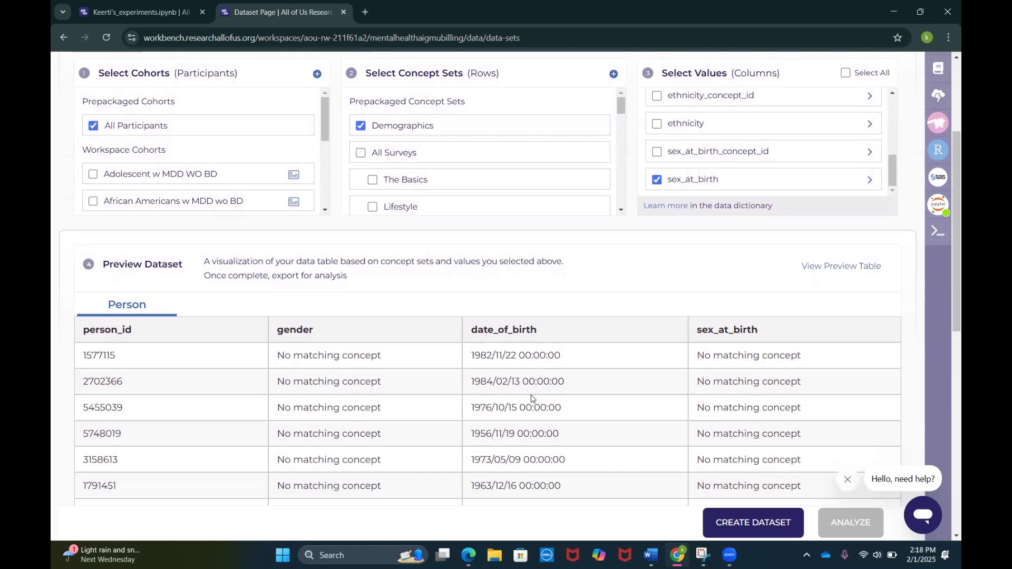
pyautogui.scroll(-1, 531, 399)
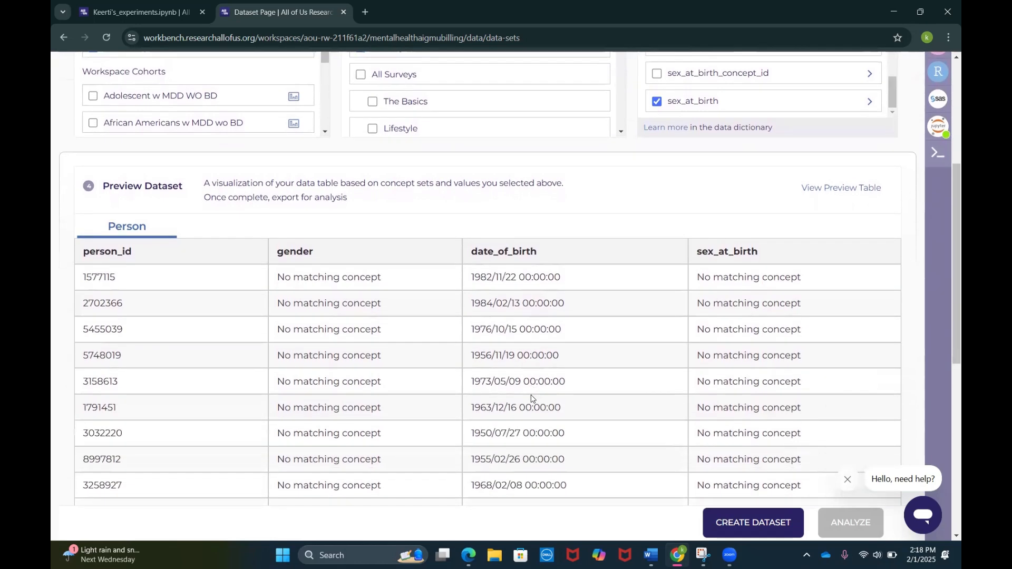
pyautogui.scroll(-2, 531, 399)
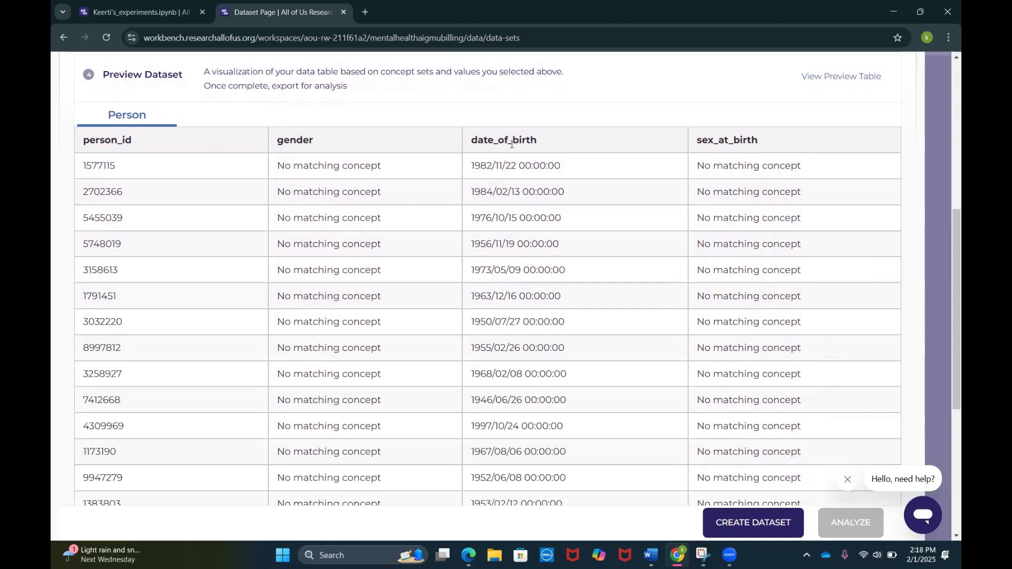
pyautogui.scroll(-5, 749, 168)
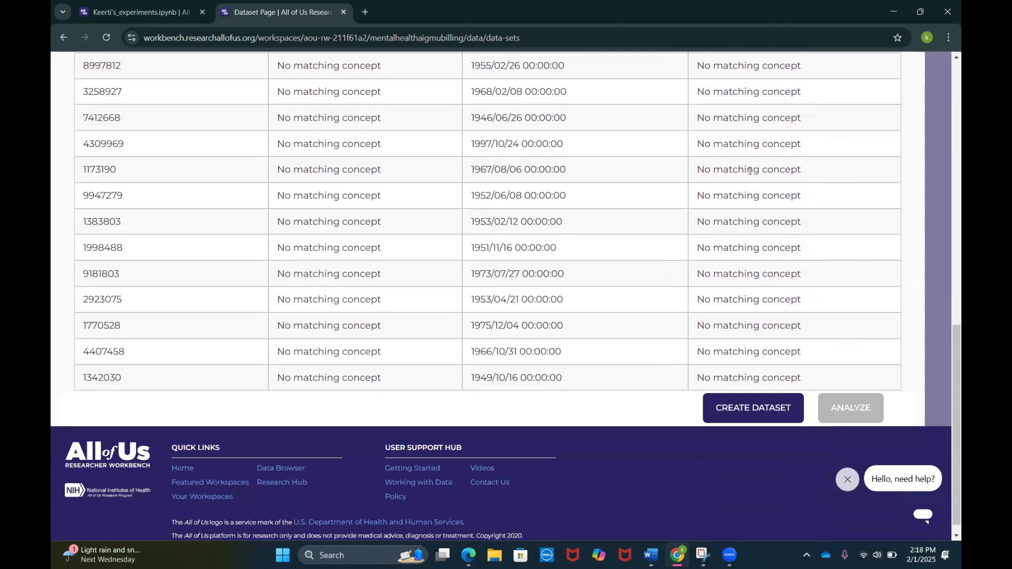
pyautogui.scroll(6, 749, 171)
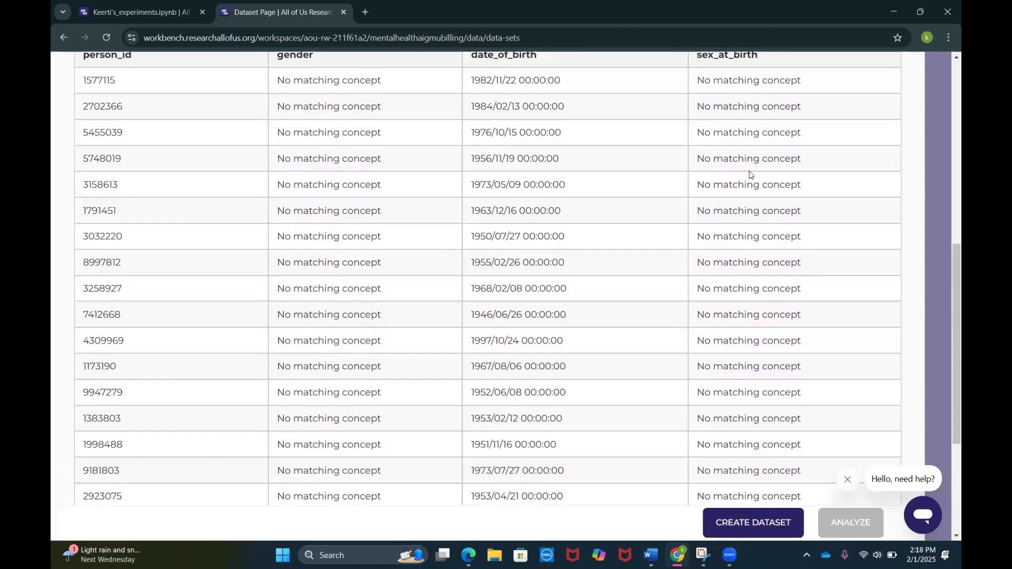
pyautogui.scroll(4, 774, 265)
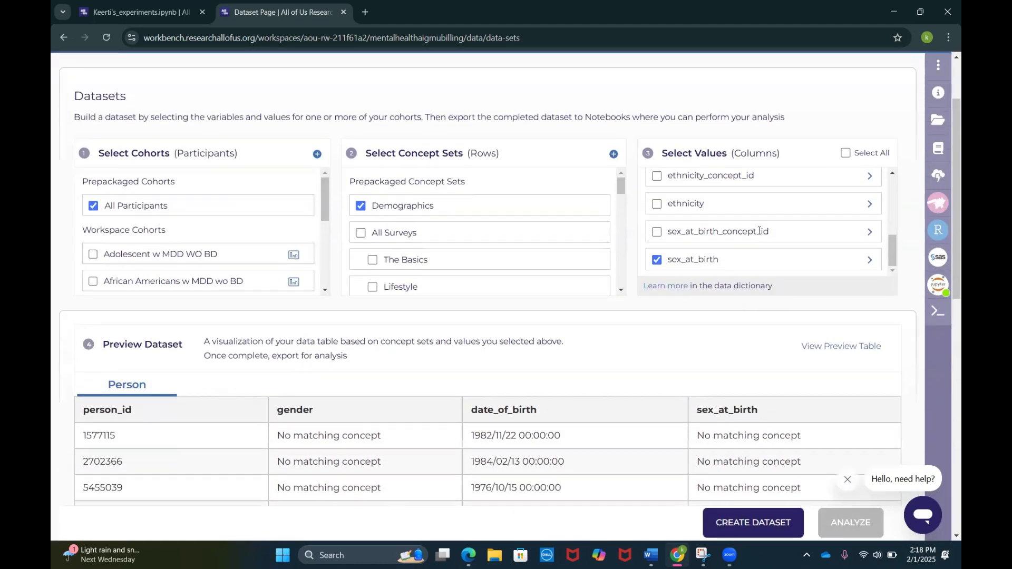
# Create the dataset from the previewed selection and save it under the name Demographics_data.
pyautogui.scroll(-2, 770, 254)
pyautogui.scroll(-2, 762, 442)
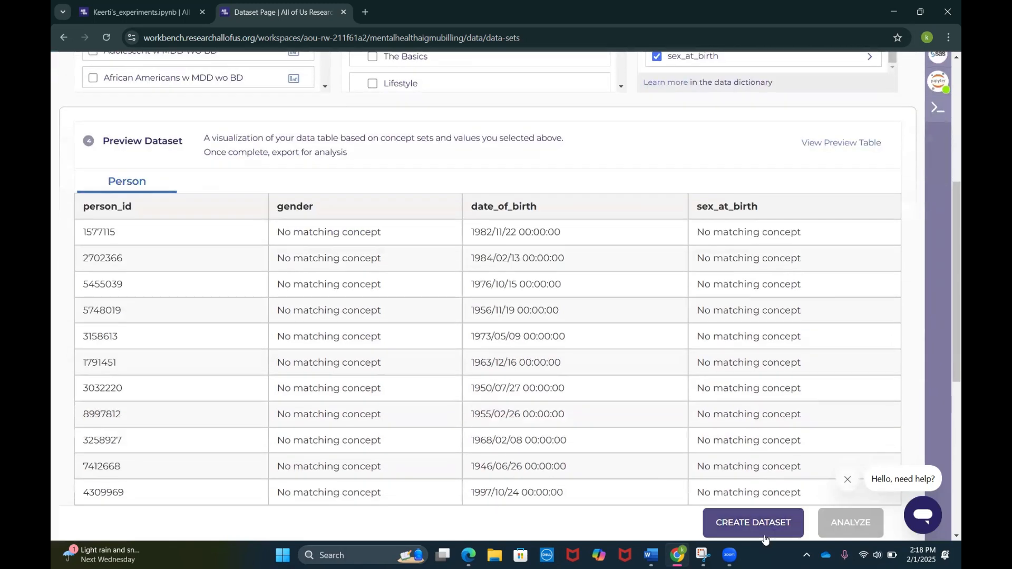
pyautogui.click(752, 523)
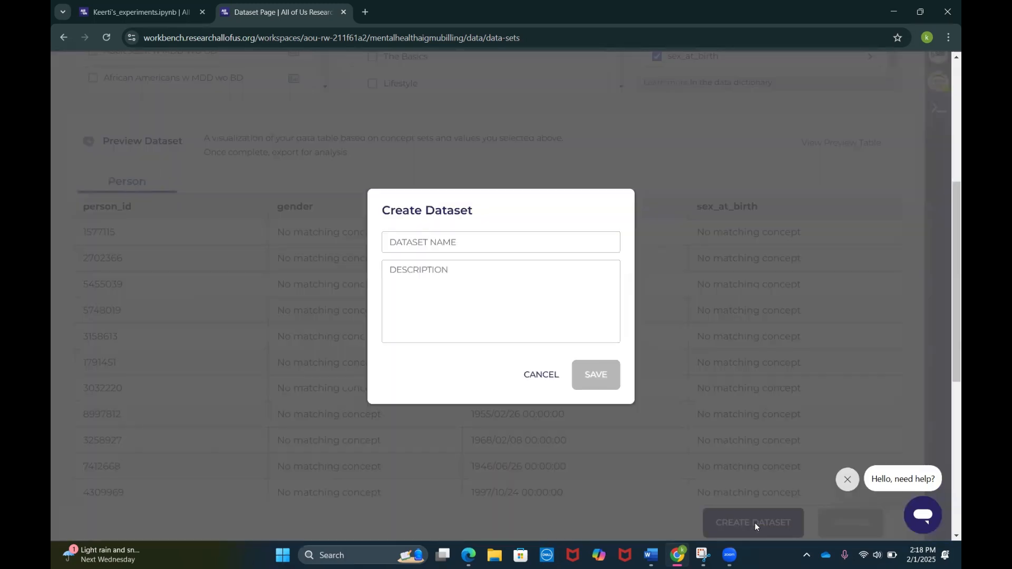
pyautogui.click(500, 238)
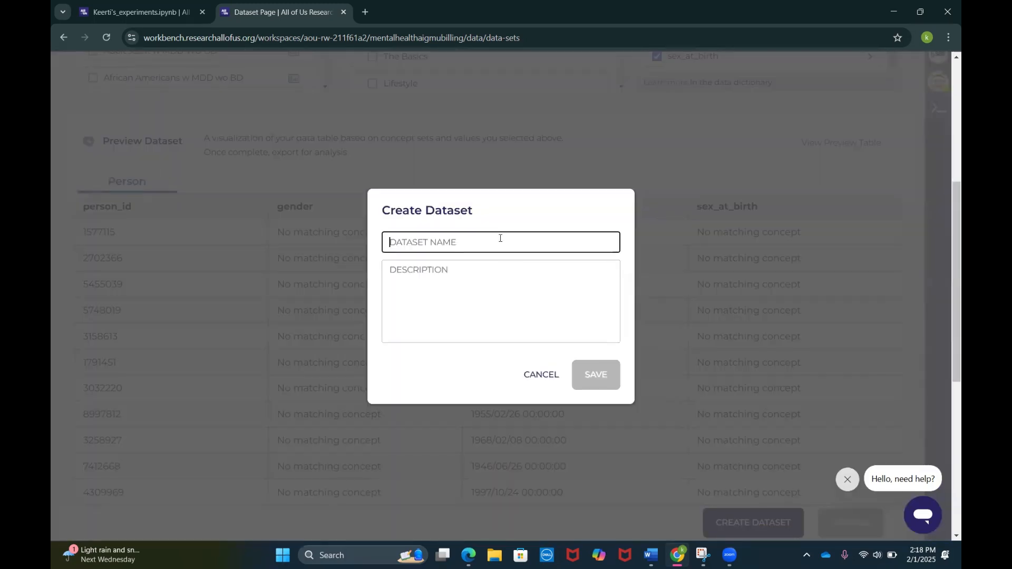
pyautogui.write('Demo')
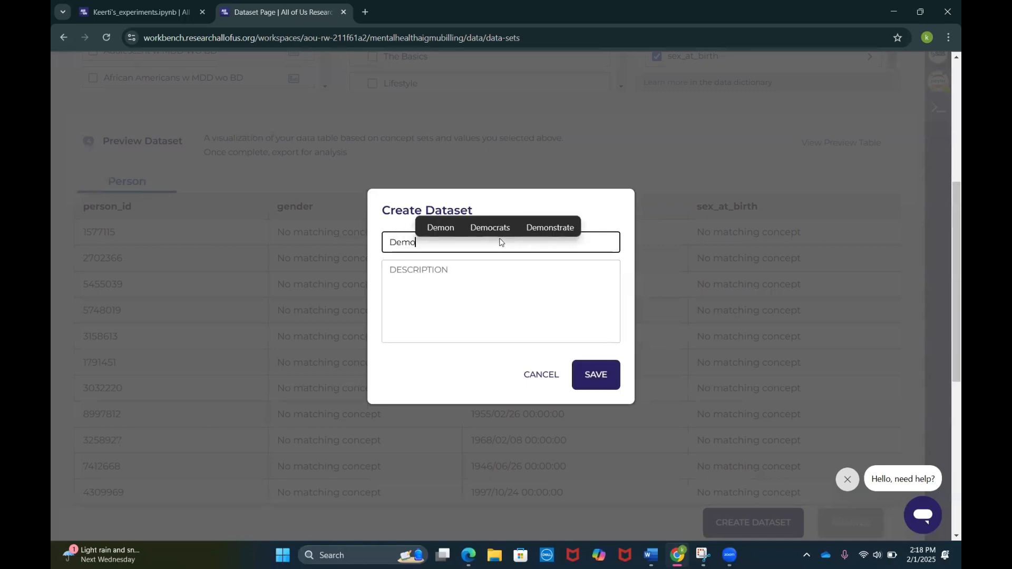
pyautogui.write('graphics')
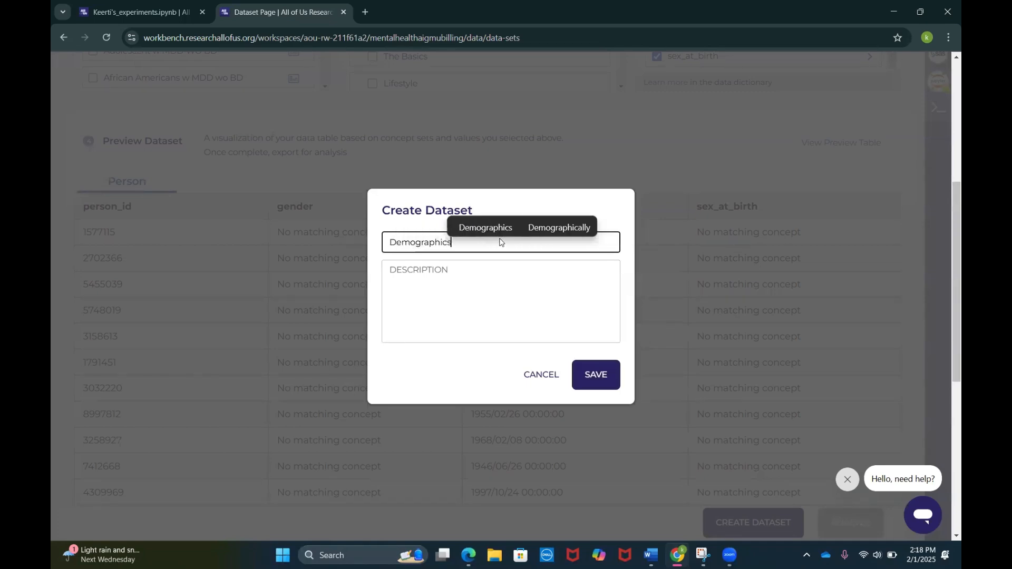
pyautogui.write('_data')
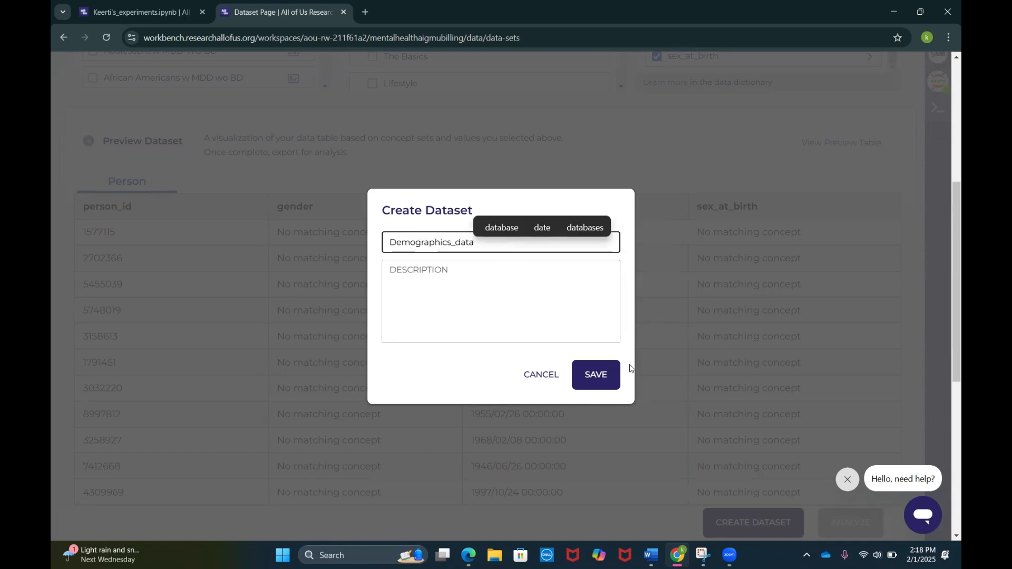
pyautogui.click(607, 388)
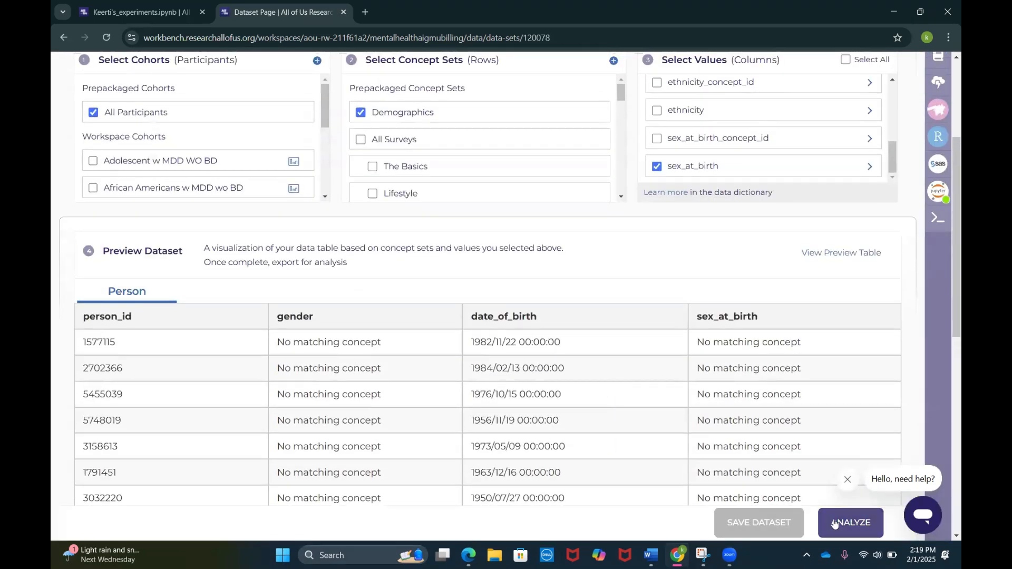
# Export the Demographics_data dataset as Python code into the existing experiments notebook that is open in the other browser tab.
pyautogui.click(837, 524)
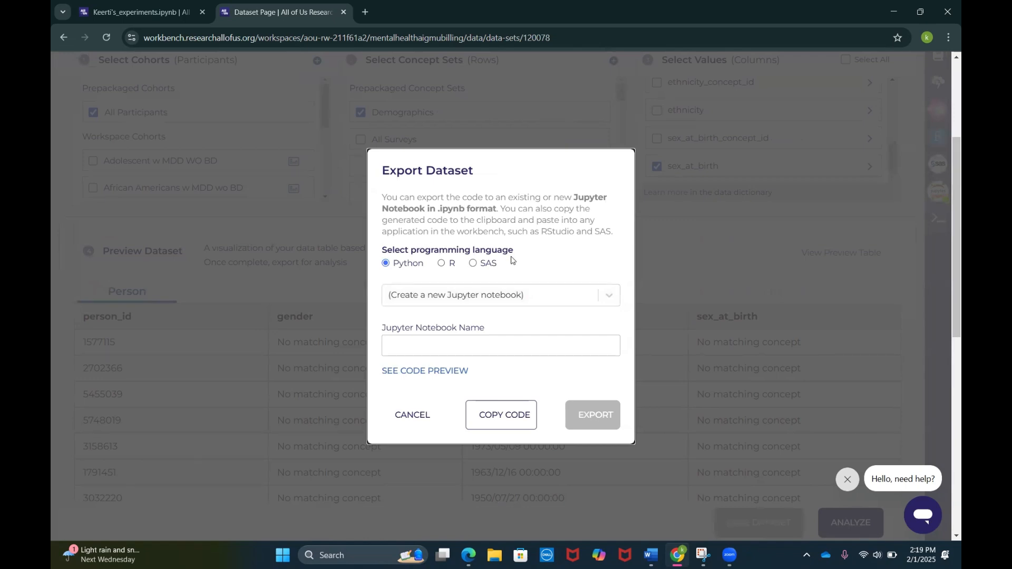
pyautogui.click(437, 296)
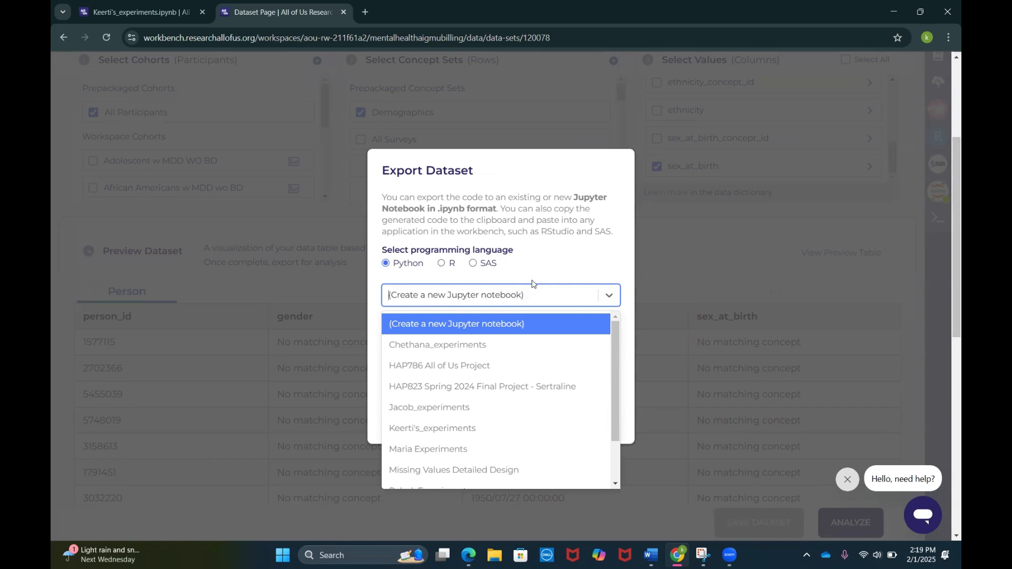
pyautogui.click(550, 263)
pyautogui.click(475, 350)
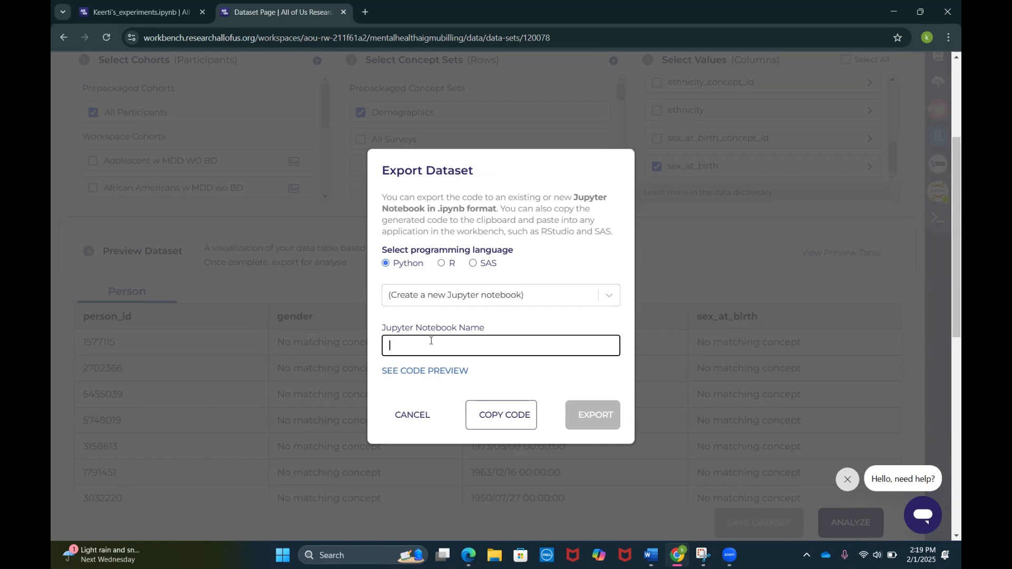
pyautogui.click(504, 291)
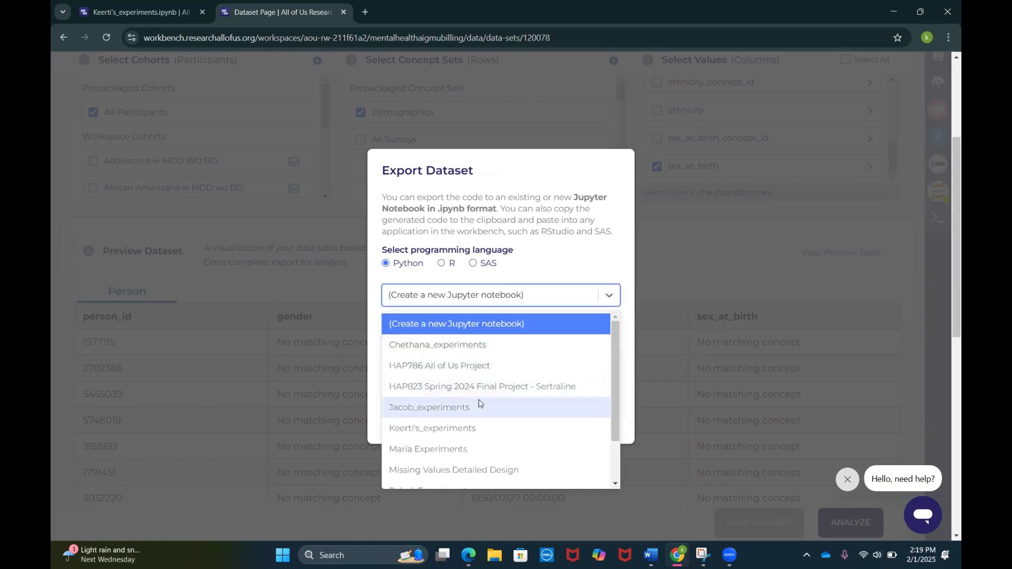
pyautogui.scroll(-1, 479, 403)
pyautogui.click(461, 405)
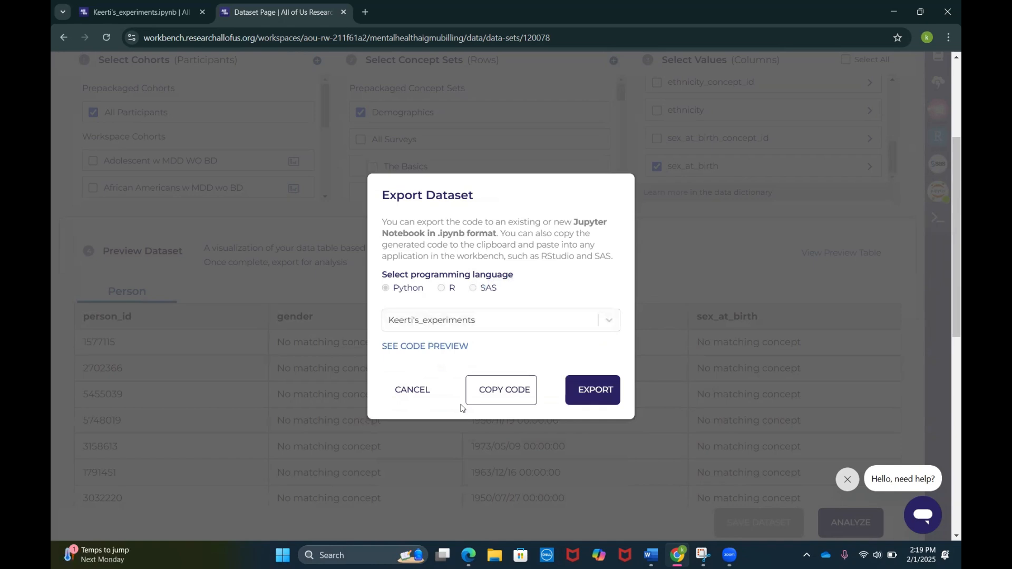
pyautogui.click(582, 399)
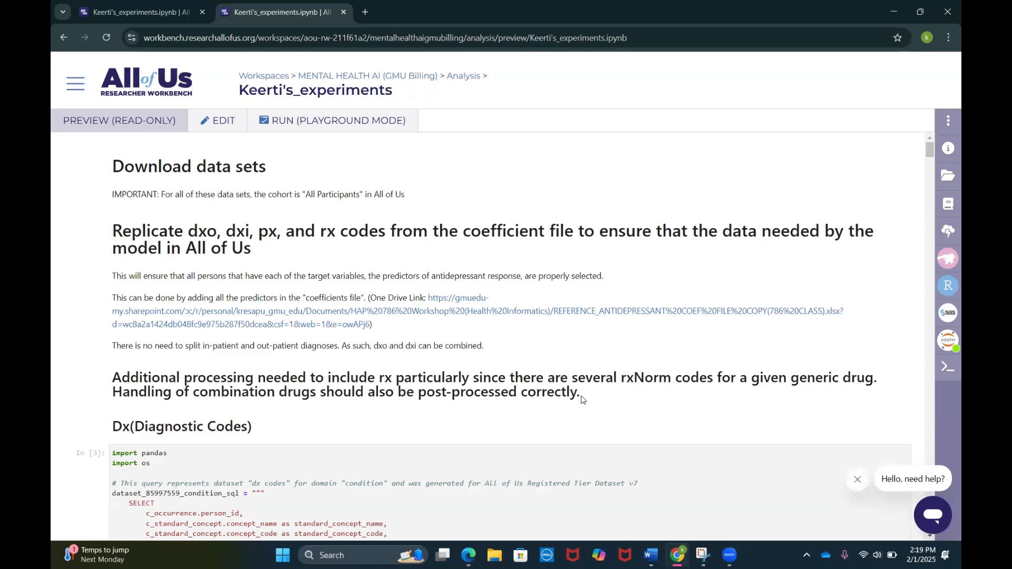
# Review the generated Demographics_data query at the end of the notebook preview and open the notebook for editing.
pyautogui.scroll(-20, 581, 399)
pyautogui.scroll(-20, 581, 400)
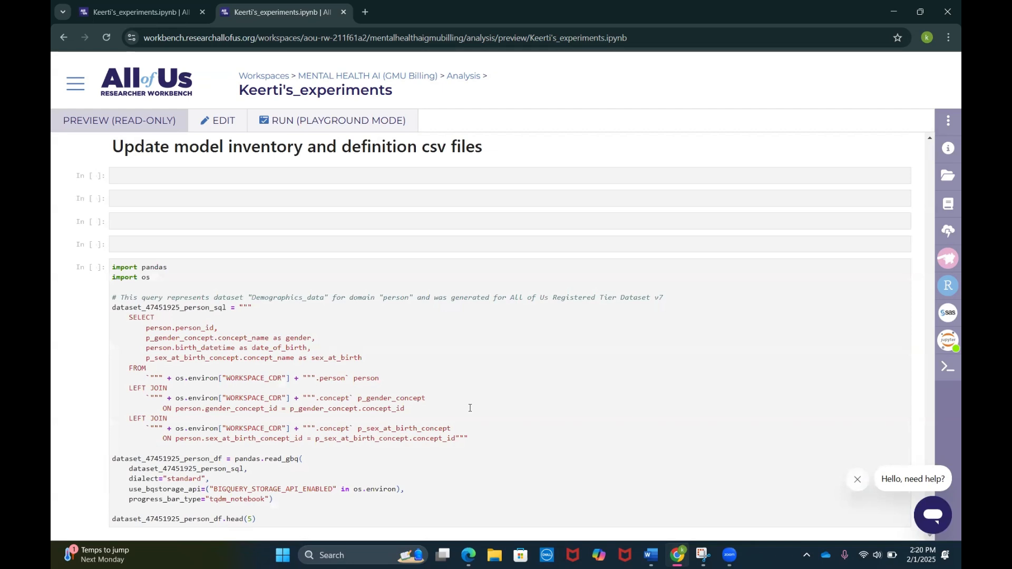
pyautogui.moveTo(113, 271); pyautogui.dragTo(280, 529)
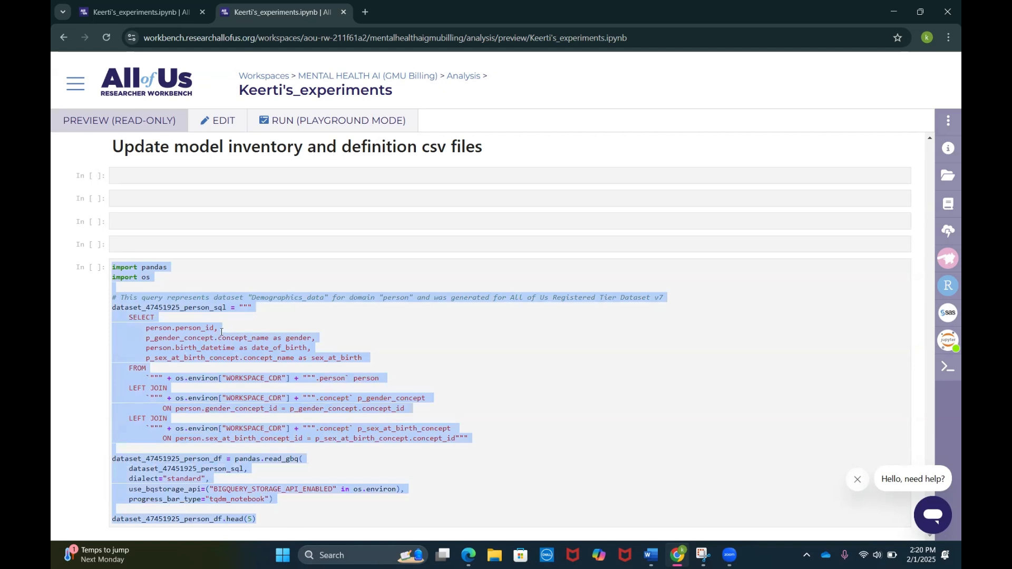
pyautogui.click(192, 283)
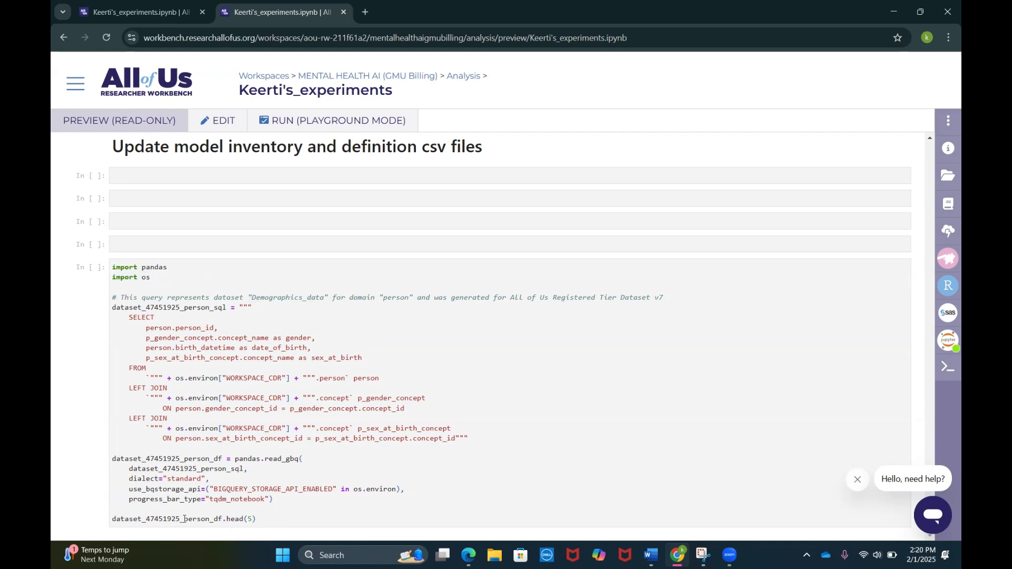
pyautogui.moveTo(184, 519); pyautogui.dragTo(233, 513)
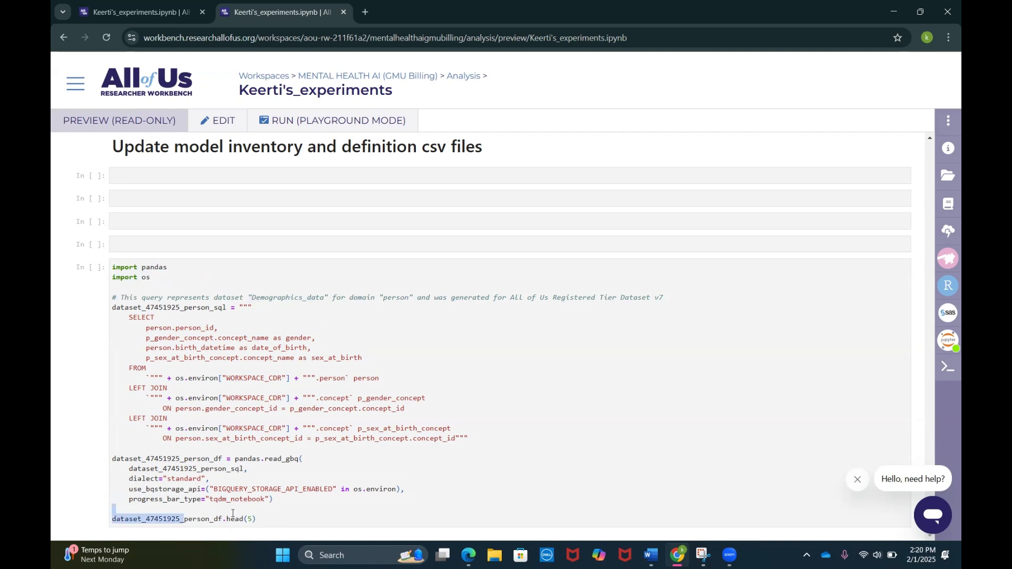
pyautogui.click(454, 386)
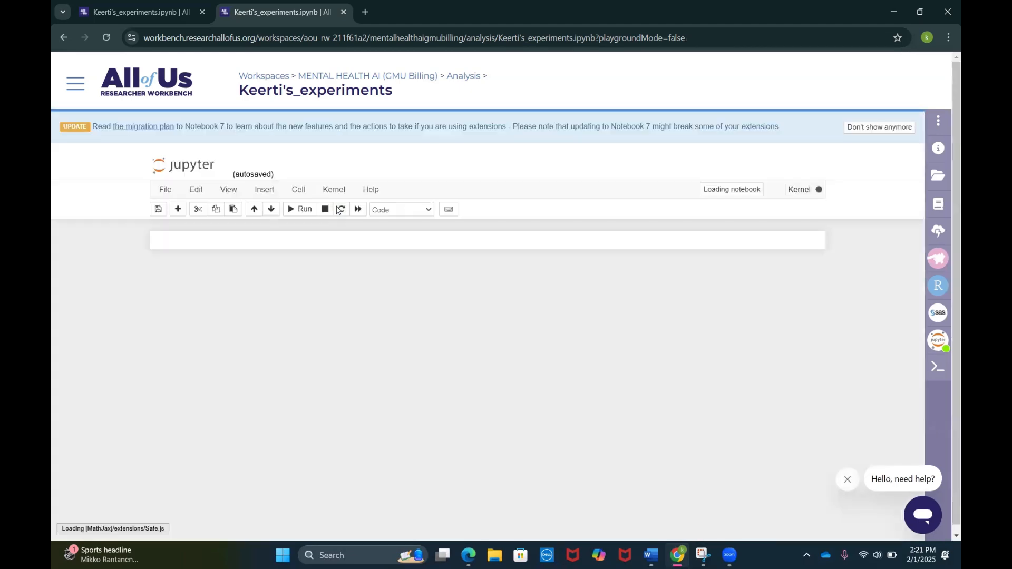
# Find the exported Demographics_data query cell at the end of the editable notebook and highlight its code for review.
pyautogui.scroll(-10, 393, 326)
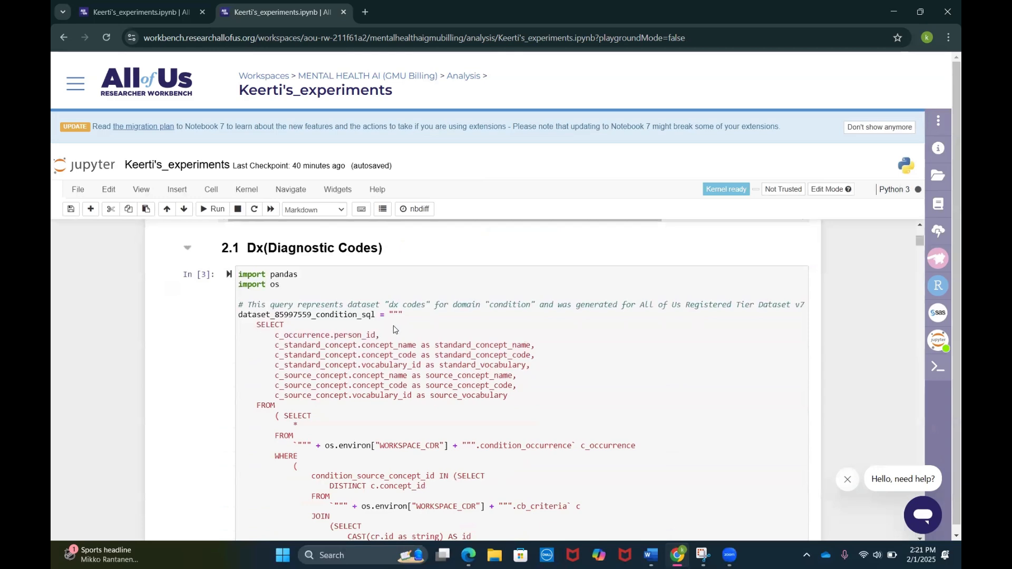
pyautogui.scroll(-10, 393, 326)
pyautogui.scroll(-20, 393, 327)
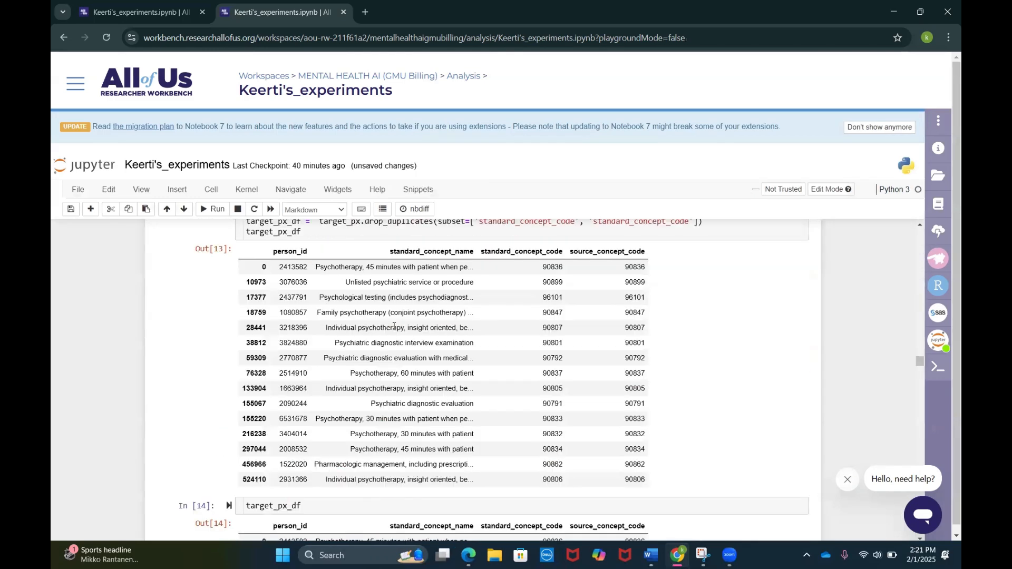
pyautogui.scroll(-1, 394, 326)
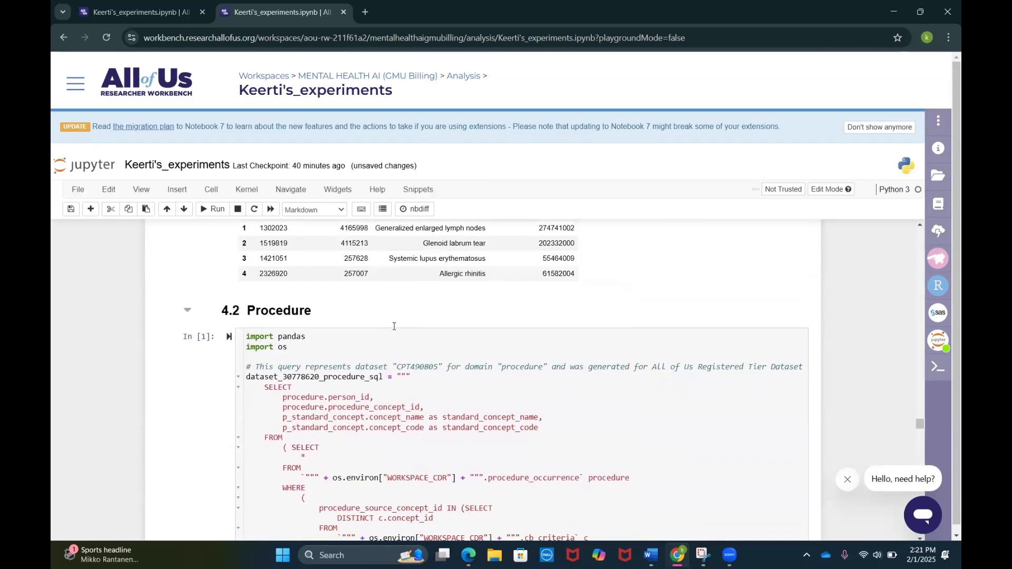
pyautogui.moveTo(919, 427); pyautogui.dragTo(932, 555)
pyautogui.click(741, 354)
pyautogui.scroll(3, 741, 353)
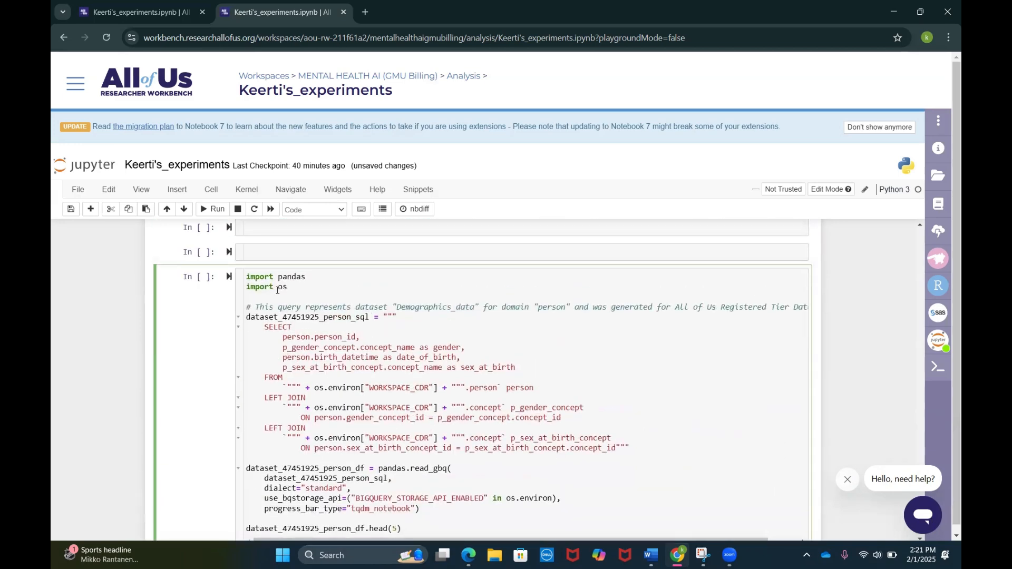
pyautogui.moveTo(246, 282); pyautogui.dragTo(428, 453)
# Examine the notebook's Demographic data section, including its note on needed variables, the earlier demographics query and its output table.
pyautogui.scroll(20, 428, 453)
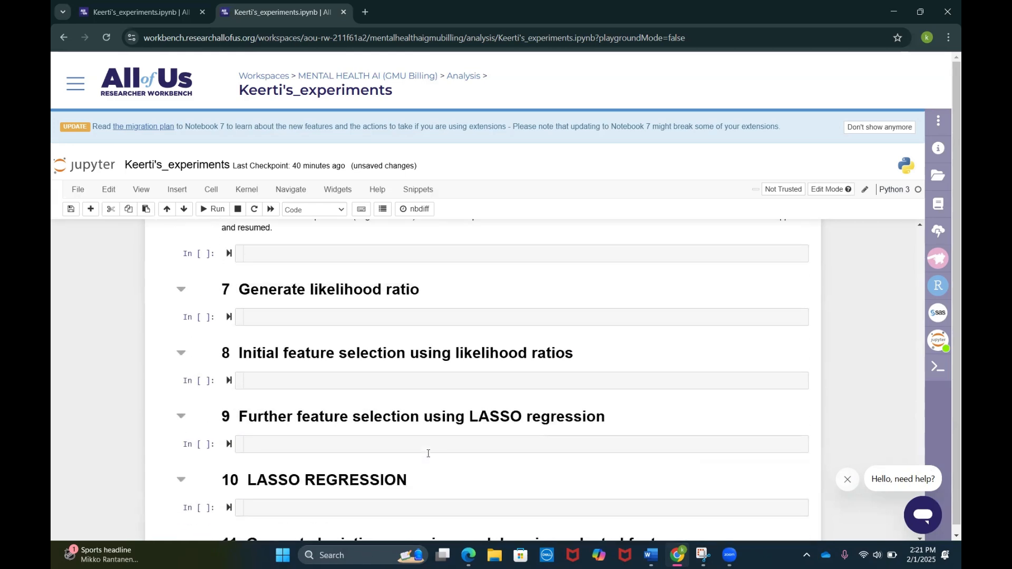
pyautogui.scroll(20, 428, 453)
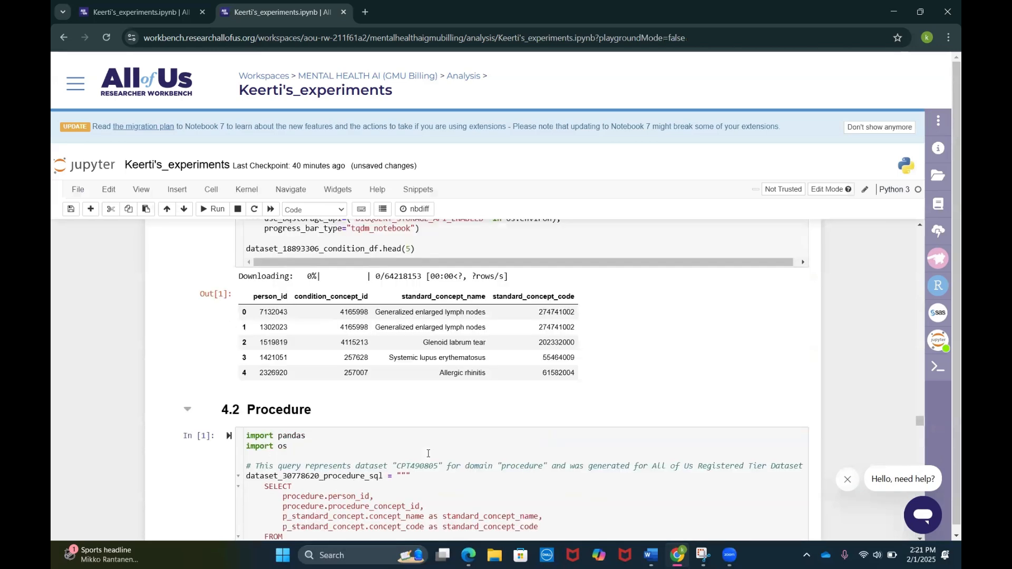
pyautogui.scroll(20, 428, 453)
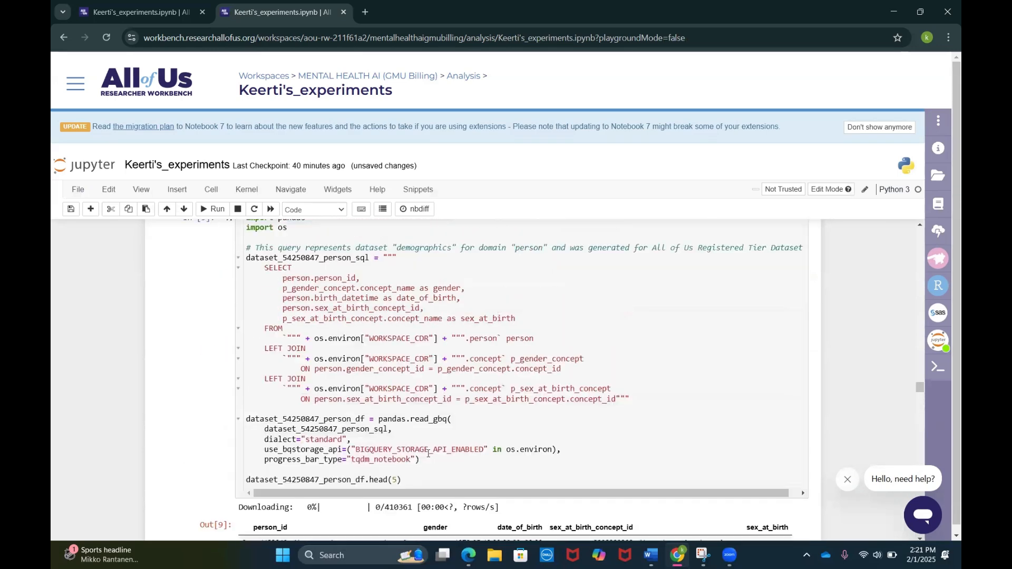
pyautogui.scroll(-1, 417, 428)
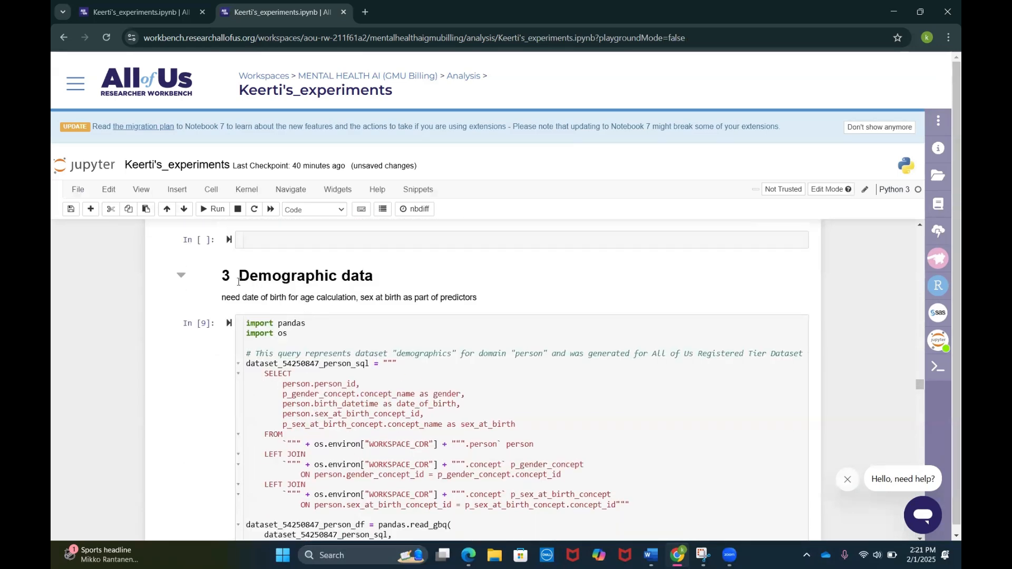
pyautogui.moveTo(239, 276); pyautogui.dragTo(484, 294)
pyautogui.click(444, 284)
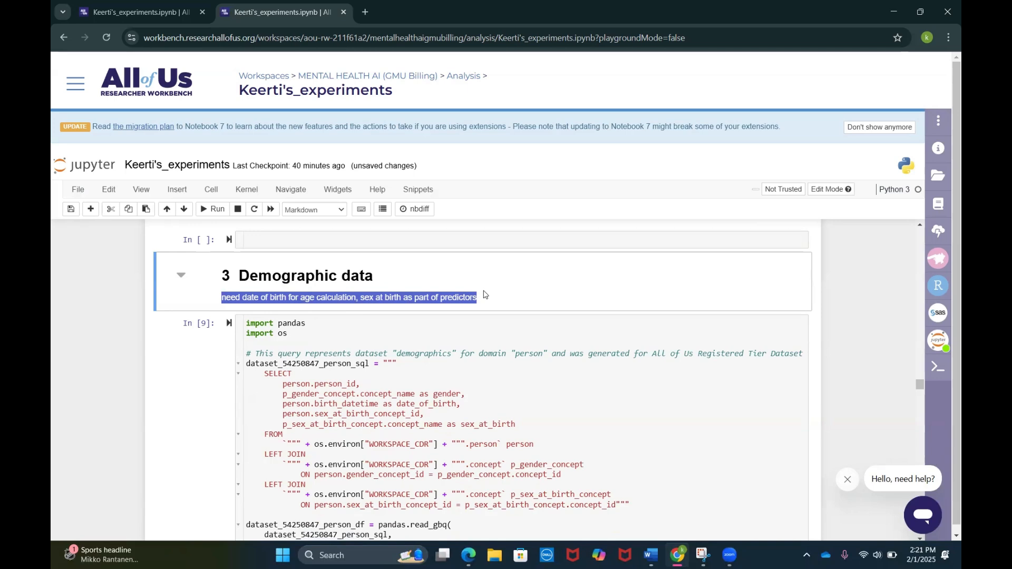
pyautogui.scroll(-2, 484, 294)
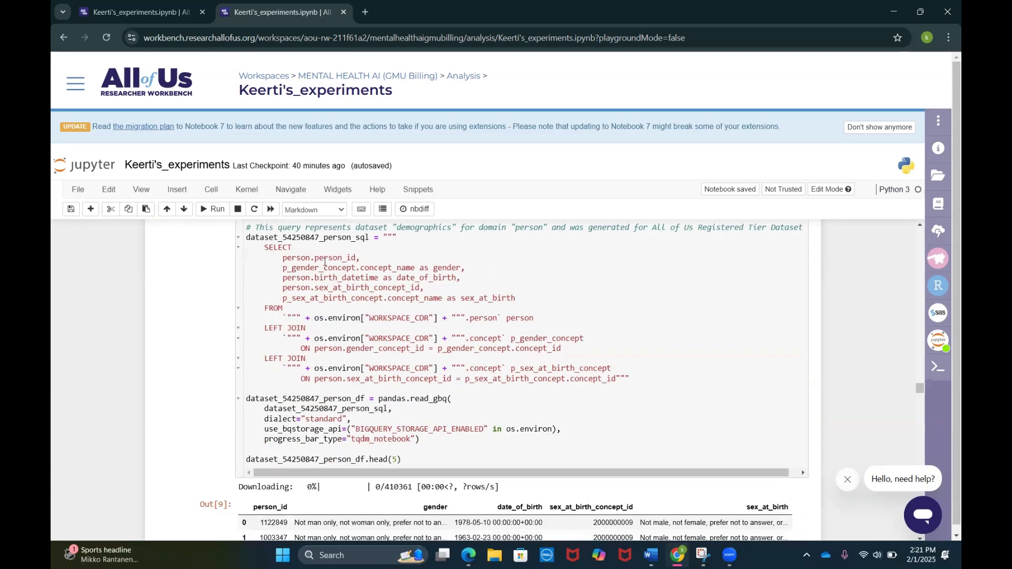
pyautogui.click(449, 387)
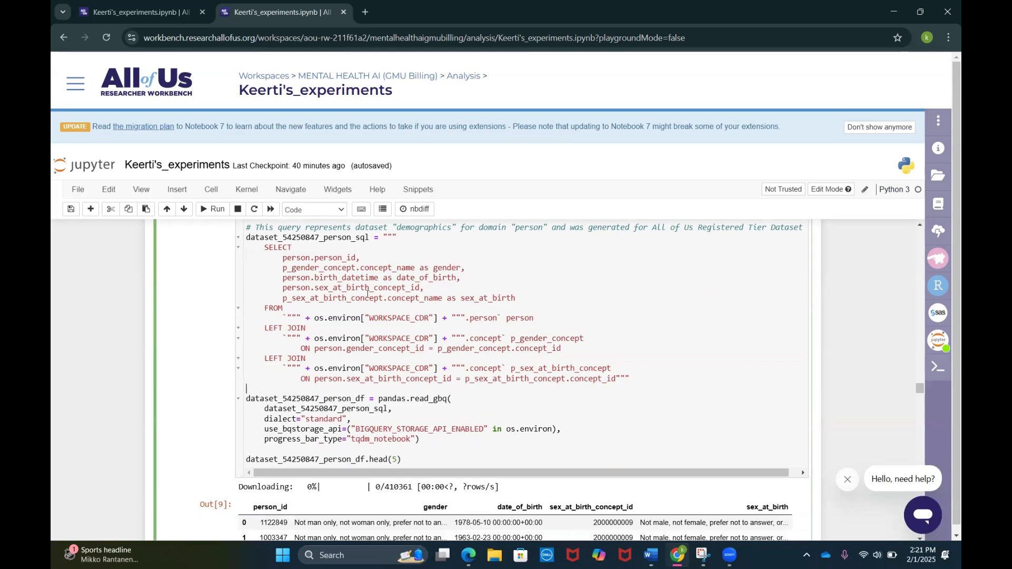
pyautogui.scroll(1, 368, 295)
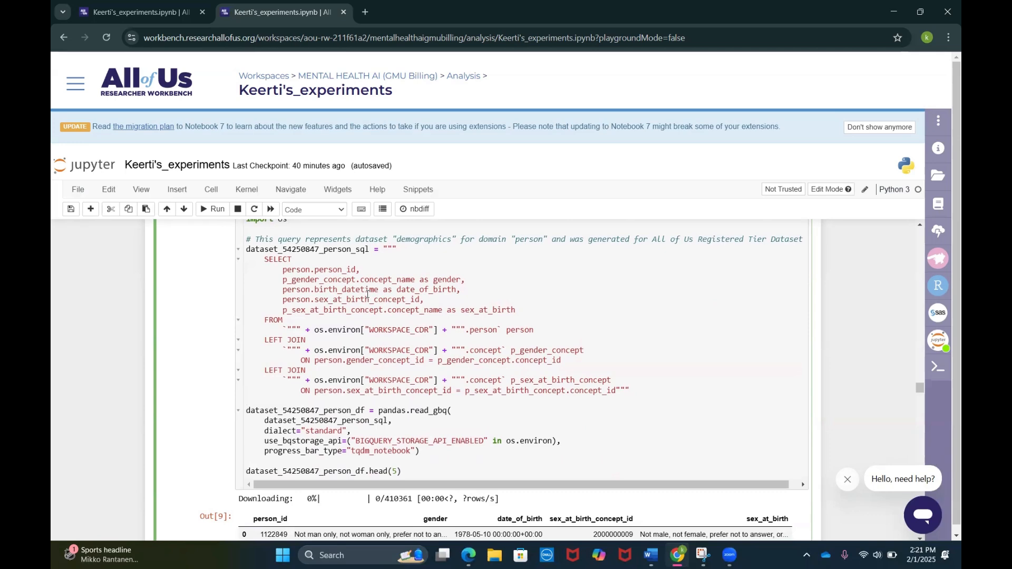
pyautogui.scroll(-3, 367, 294)
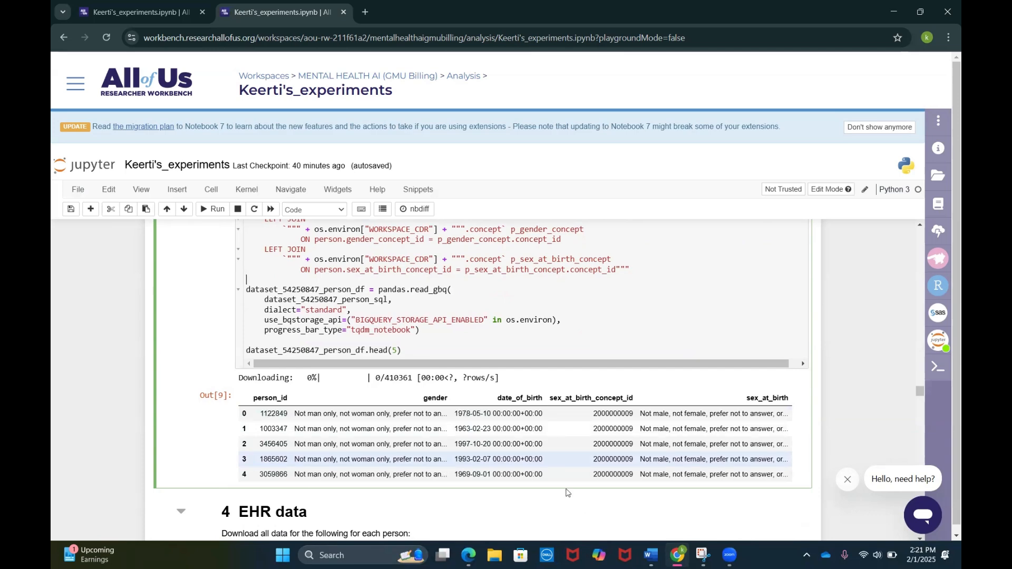
# Run the exported Demographics_data query cell at the end of the notebook.
pyautogui.scroll(-20, 566, 494)
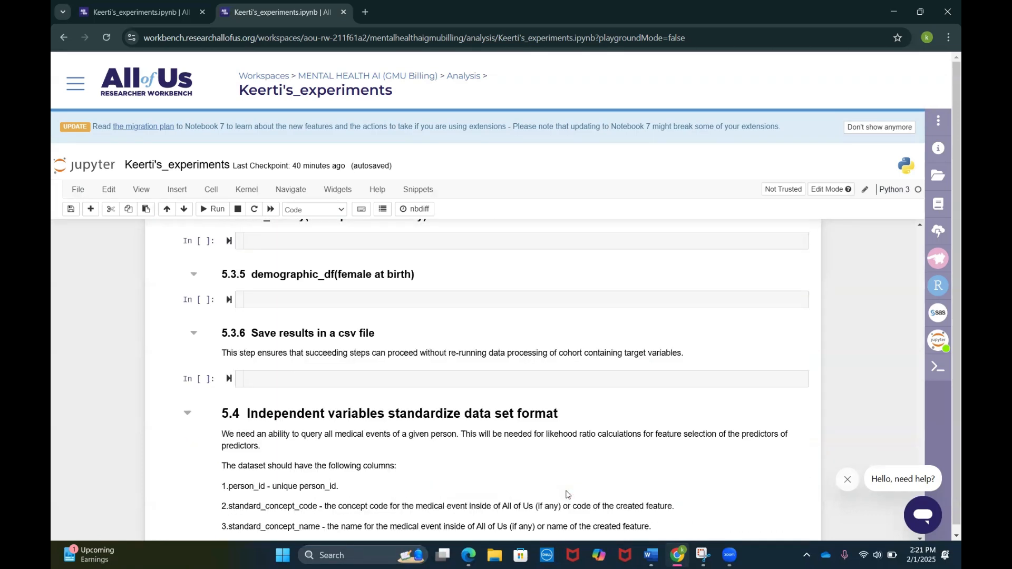
pyautogui.scroll(-10, 567, 494)
pyautogui.scroll(-10, 516, 348)
pyautogui.click(515, 348)
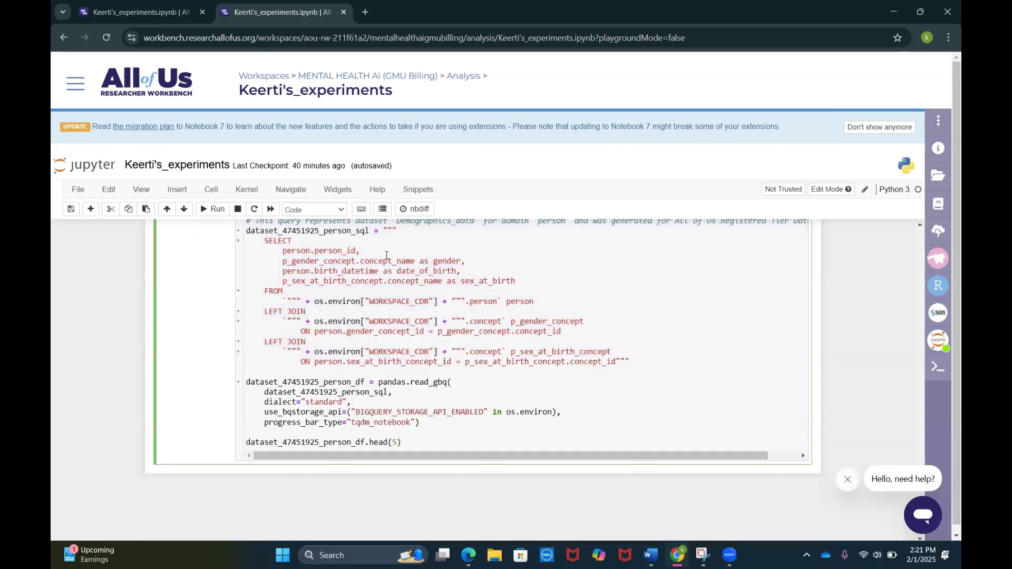
pyautogui.click(211, 209)
pyautogui.scroll(2, 362, 310)
pyautogui.scroll(-2, 362, 311)
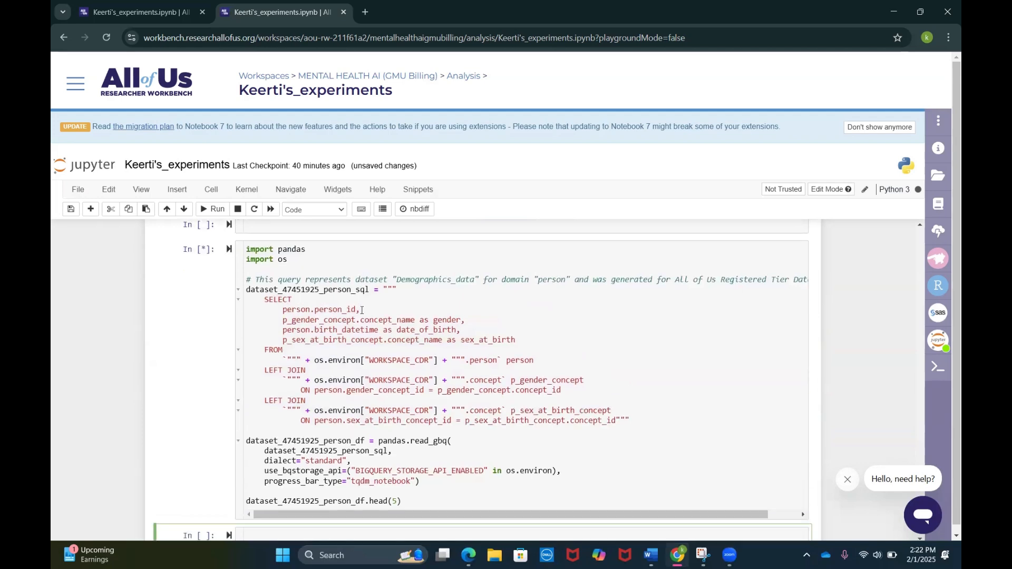
pyautogui.scroll(2, 361, 311)
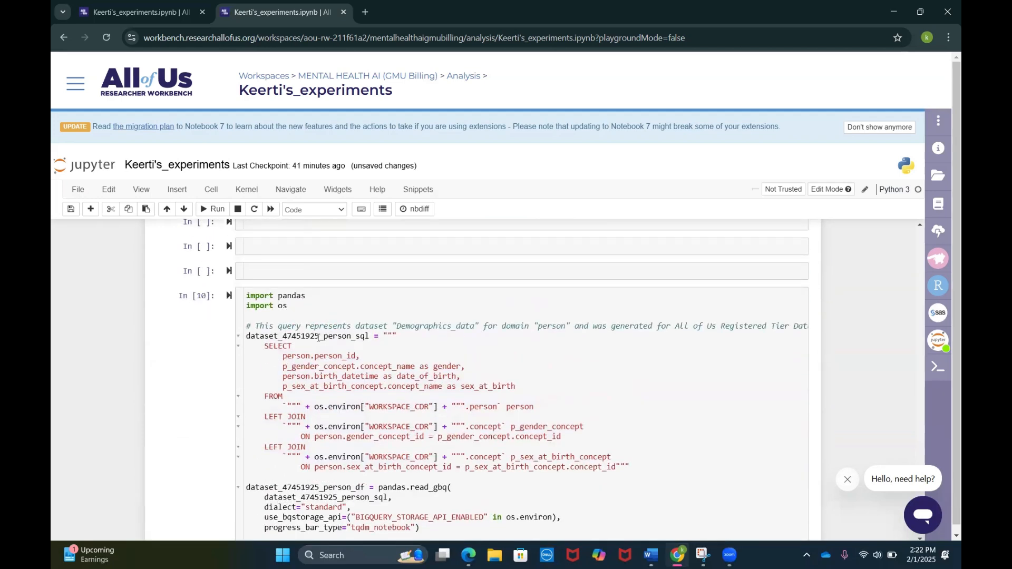
# Review the Demographics_data query cell and its output table at the end of the notebook.
pyautogui.scroll(-5, 328, 350)
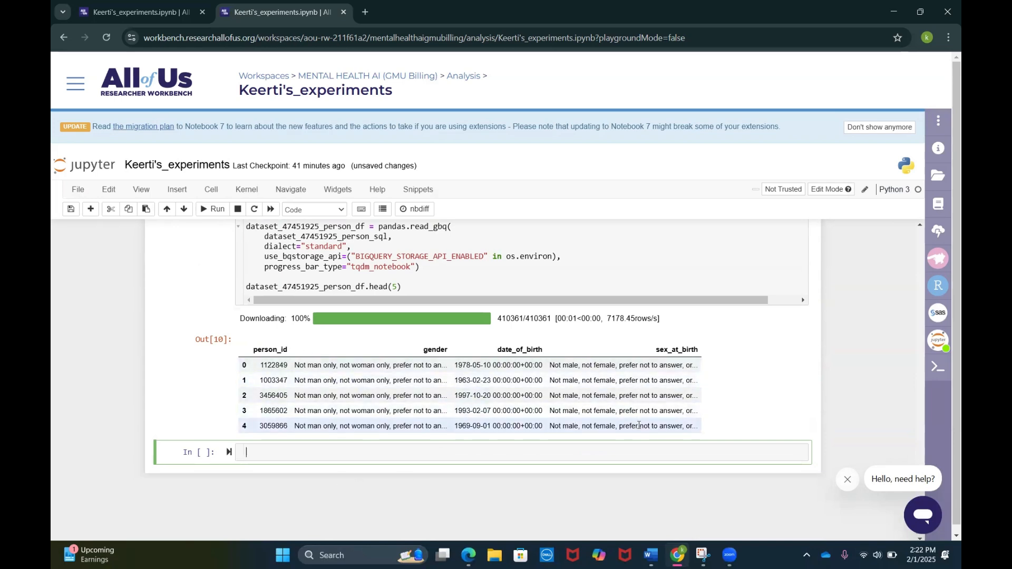
pyautogui.scroll(10, 638, 425)
pyautogui.scroll(-7, 638, 423)
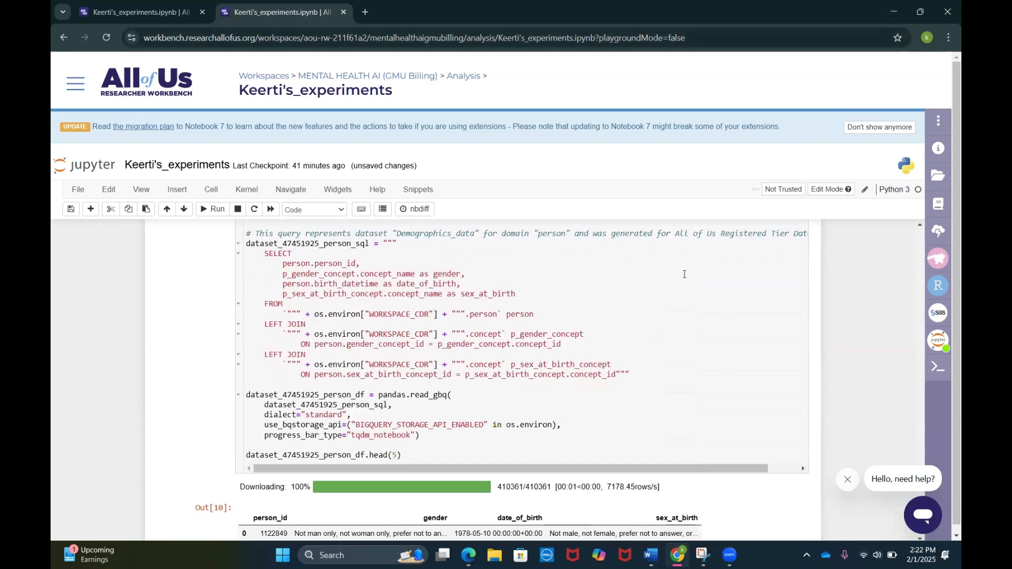
pyautogui.scroll(-3, 684, 274)
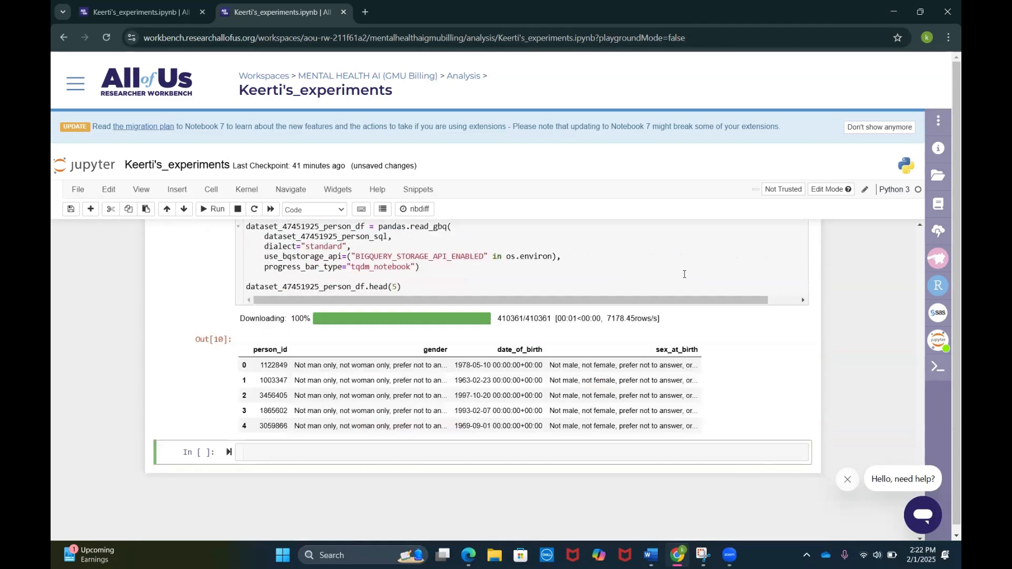
# Switch to the Create Database Word document and copy the full demographics query code under Retrieve Patient Demographics.
pyautogui.click(894, 11)
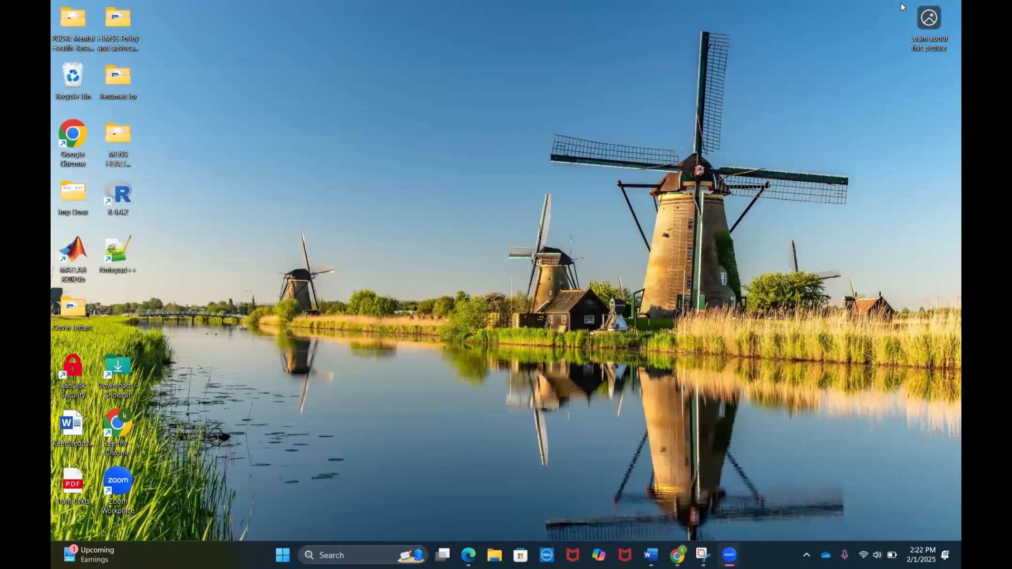
pyautogui.click(648, 557)
pyautogui.scroll(-1, 486, 277)
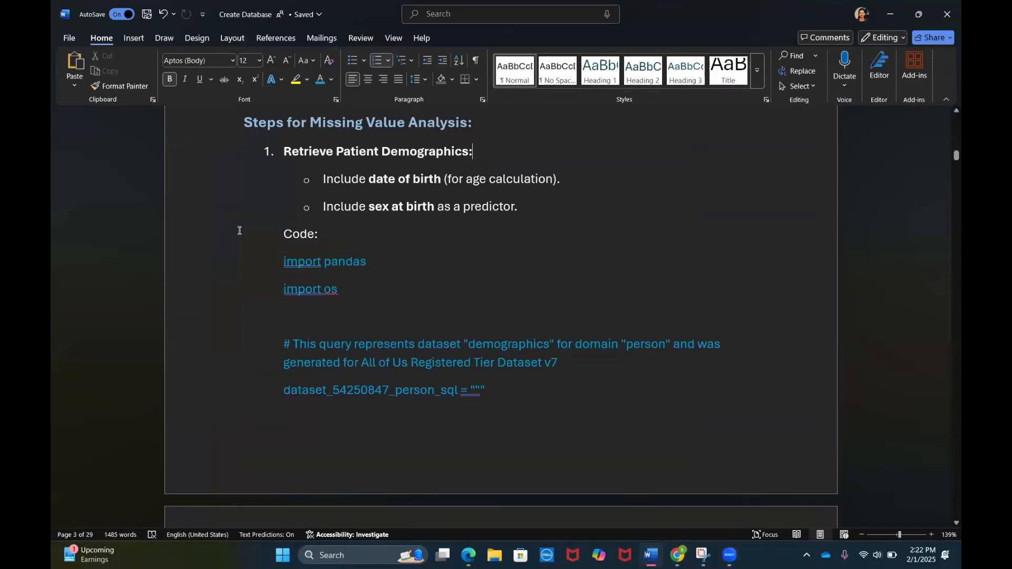
pyautogui.moveTo(284, 257); pyautogui.dragTo(536, 415)
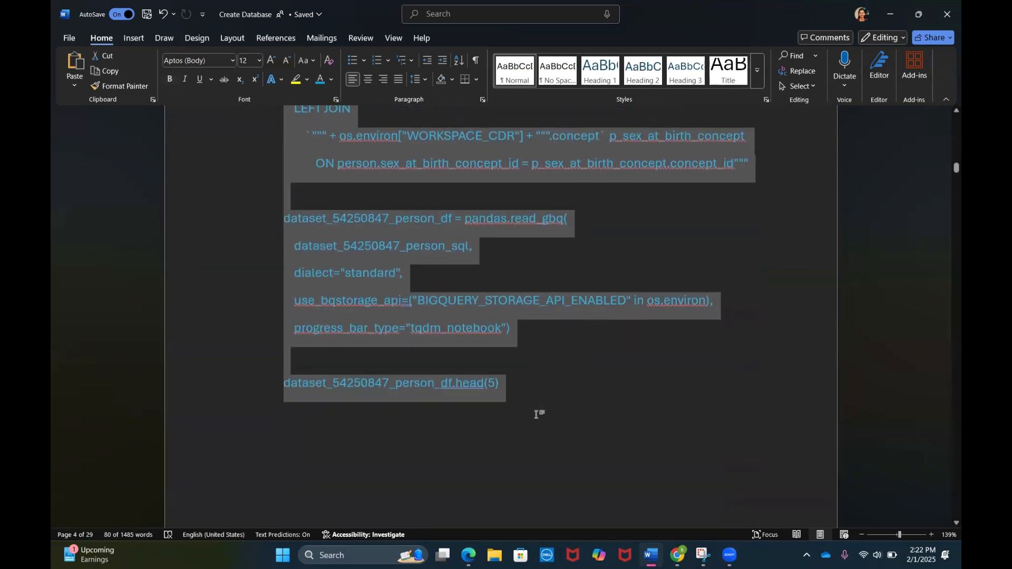
# Return to the notebook in Chrome, add a new cell at the end and paste the copied demographics query into it.
pyautogui.click(901, 10)
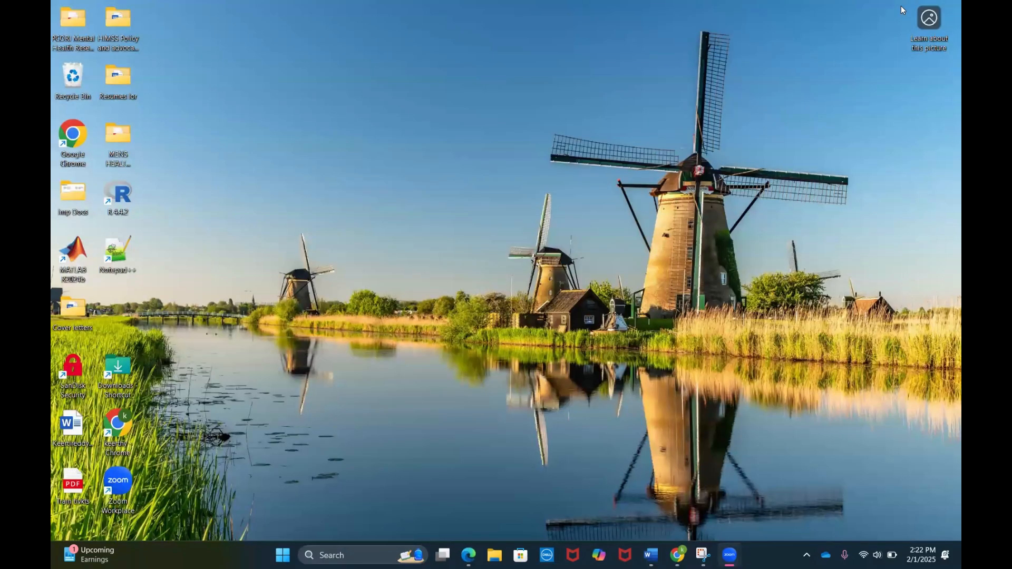
pyautogui.click(678, 554)
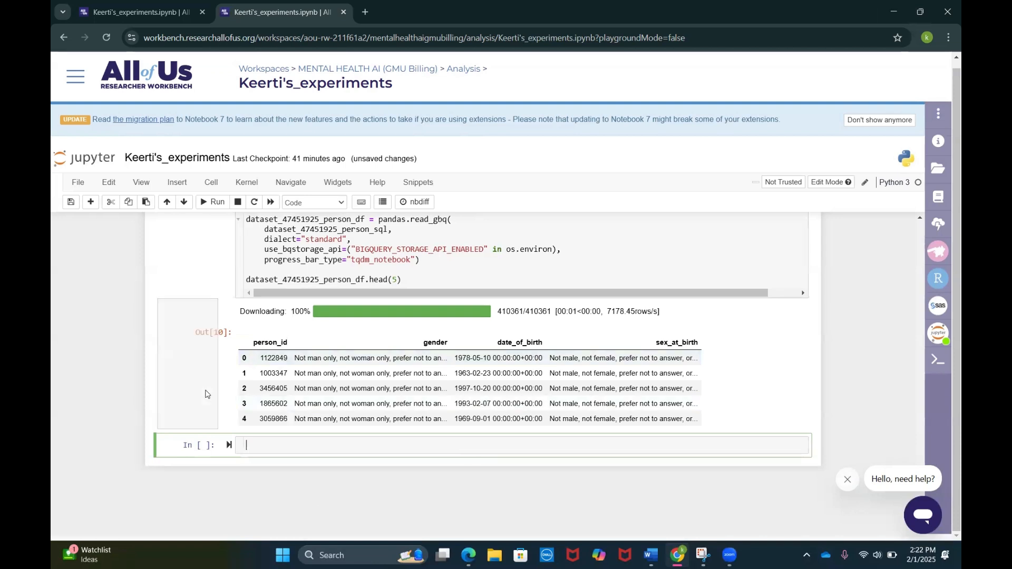
pyautogui.click(90, 202)
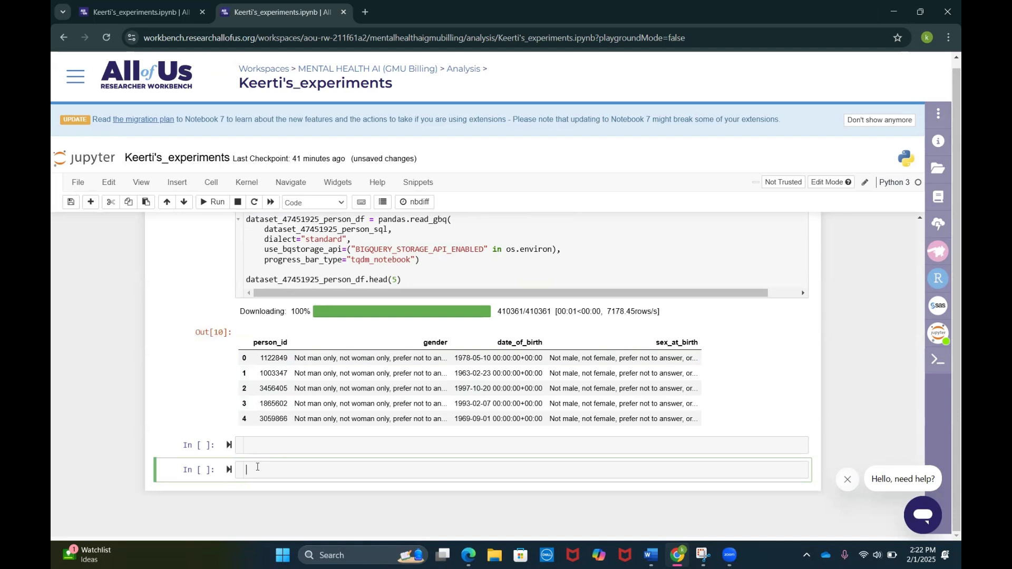
pyautogui.hotkey('ctrl', 'v')
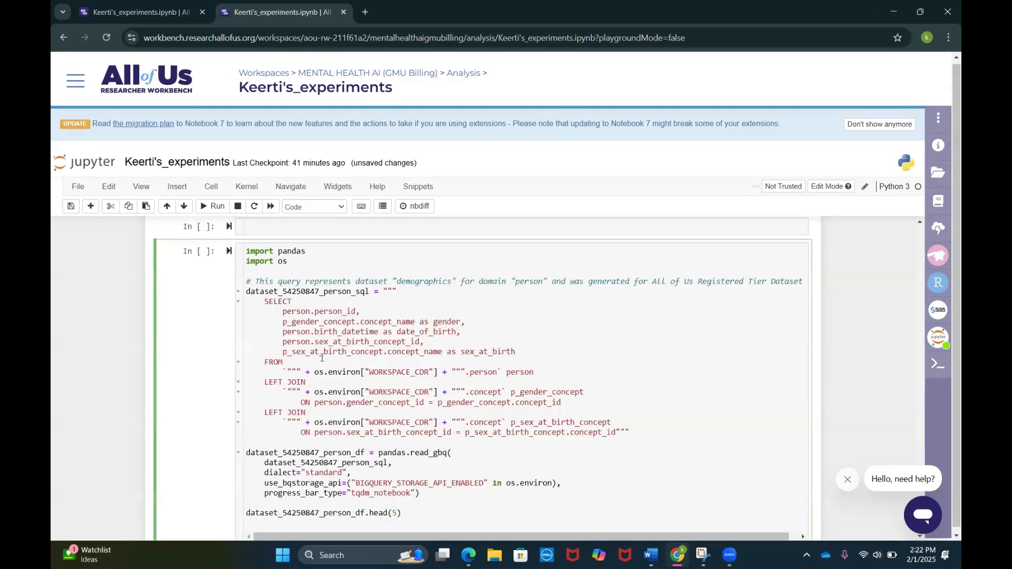
# Run the pasted demographics query cell and review its output table.
pyautogui.scroll(-2, 322, 358)
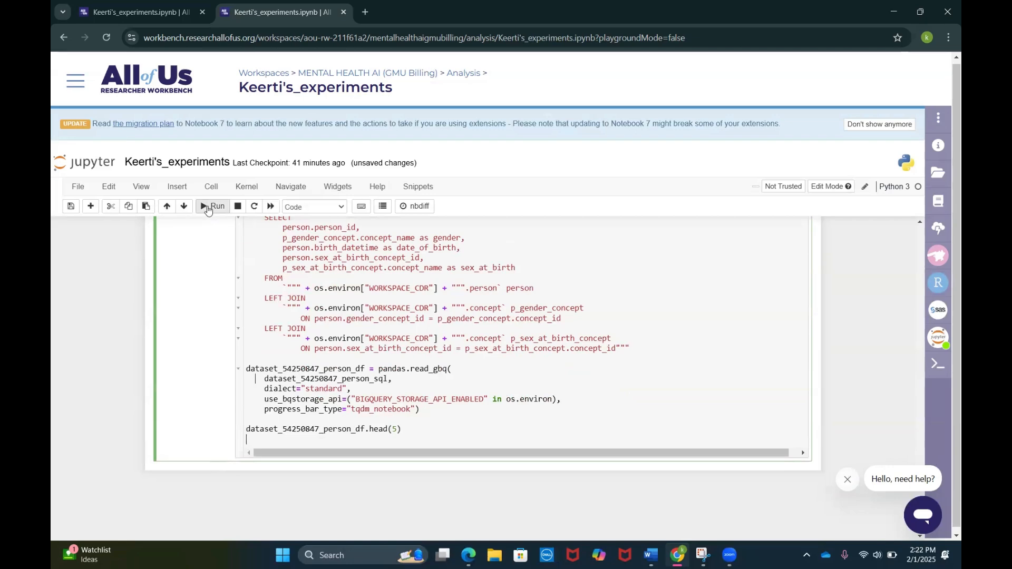
pyautogui.click(207, 208)
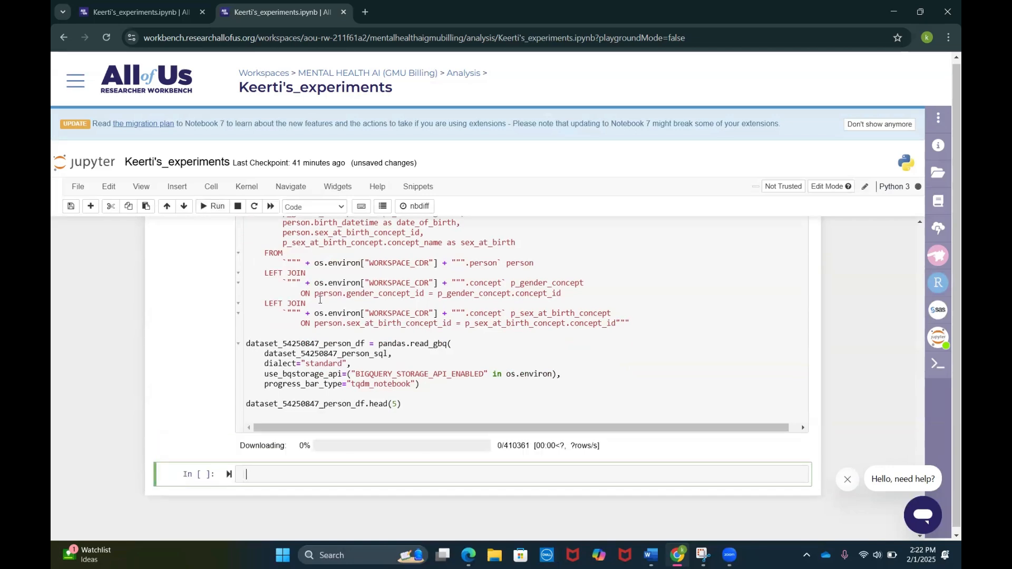
pyautogui.scroll(-3, 319, 300)
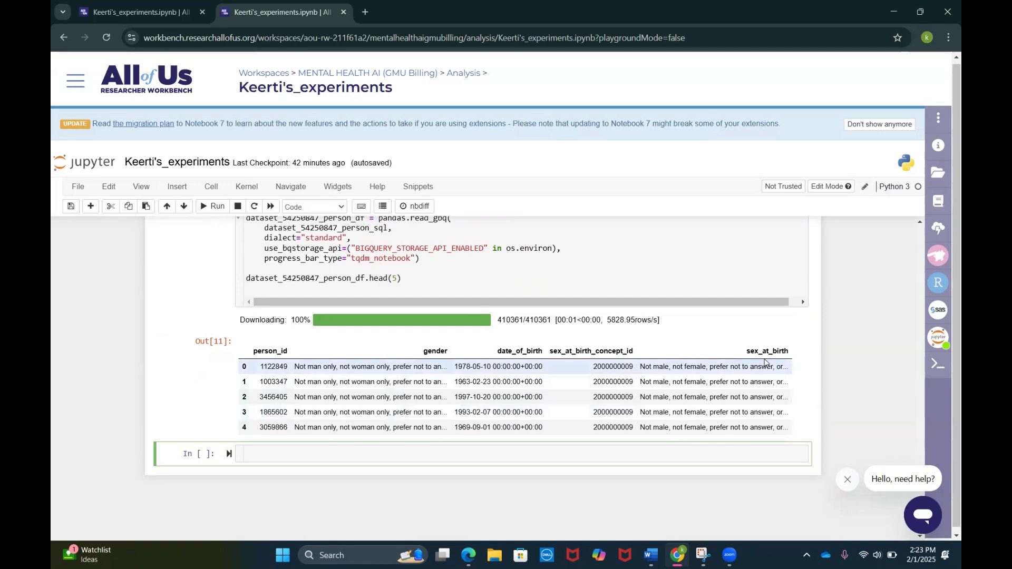
pyautogui.scroll(3, 702, 320)
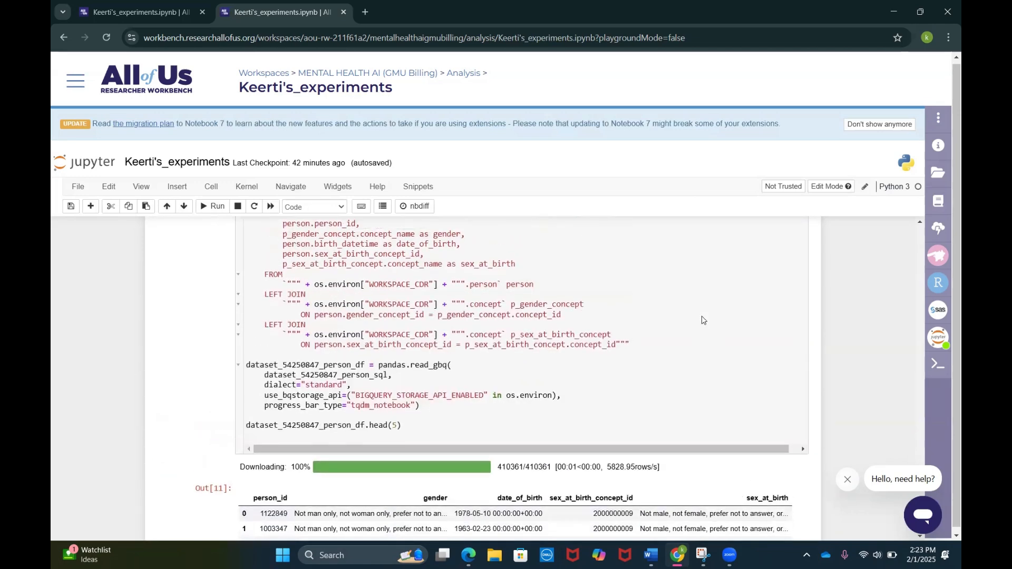
# Switch to the Create Database Word document and read from the Demographic data screenshot through the Create Data Sets from the Coefficients File section.
pyautogui.click(895, 8)
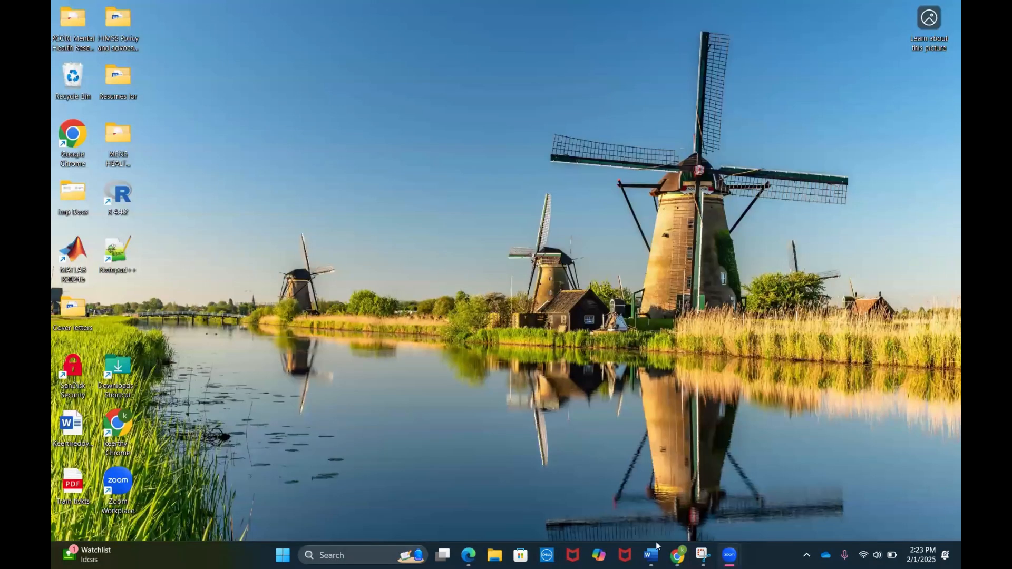
pyautogui.click(655, 558)
pyautogui.scroll(-3, 508, 399)
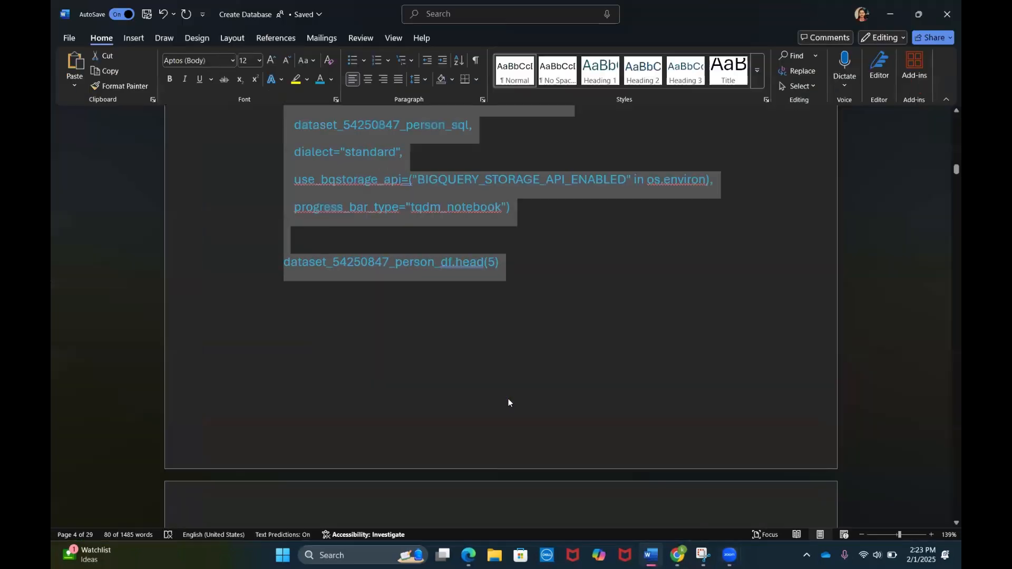
pyautogui.scroll(-4, 508, 398)
pyautogui.scroll(-3, 507, 400)
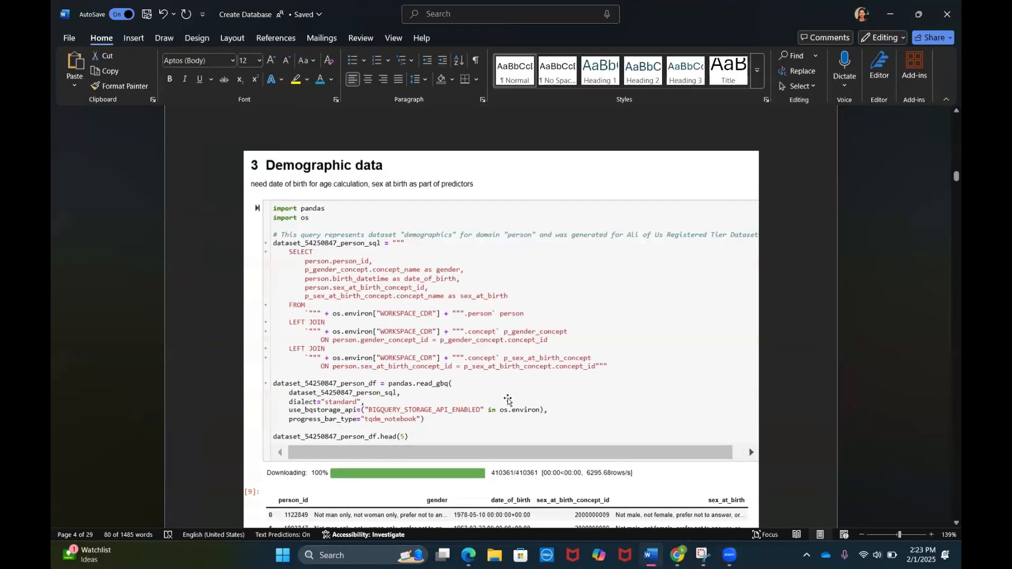
pyautogui.scroll(-1, 508, 400)
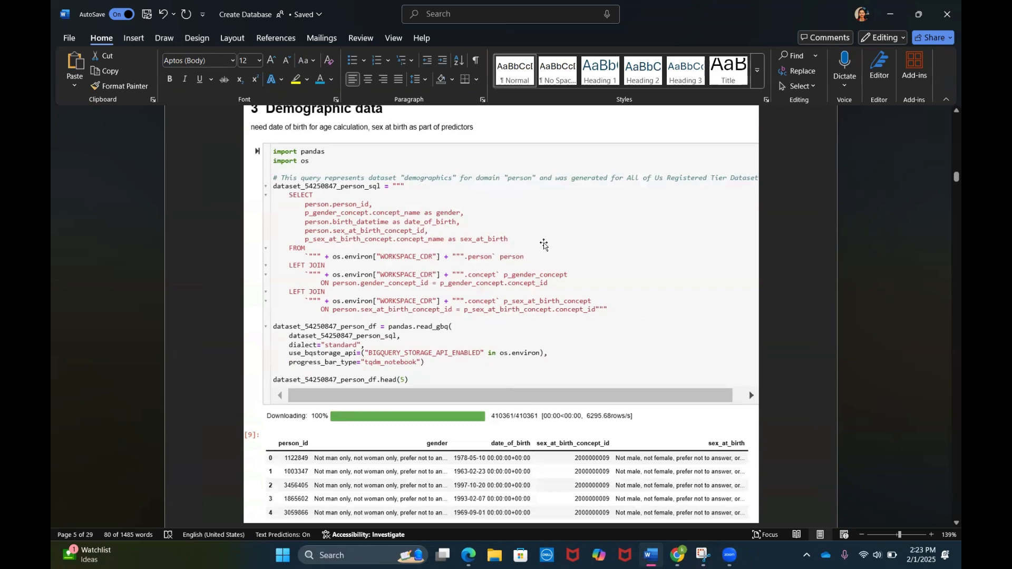
pyautogui.scroll(-3, 402, 362)
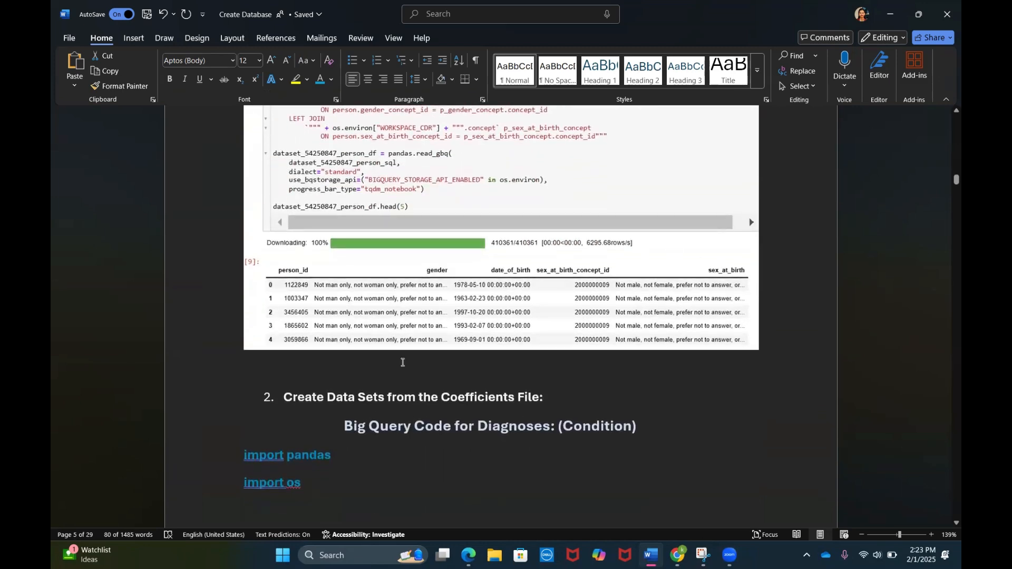
pyautogui.scroll(-2, 402, 363)
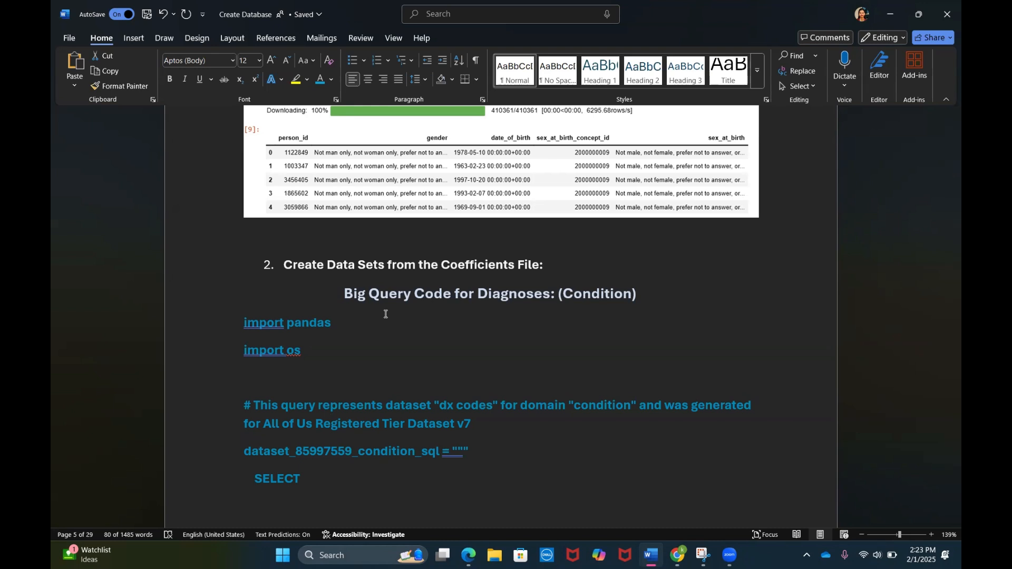
pyautogui.click(626, 325)
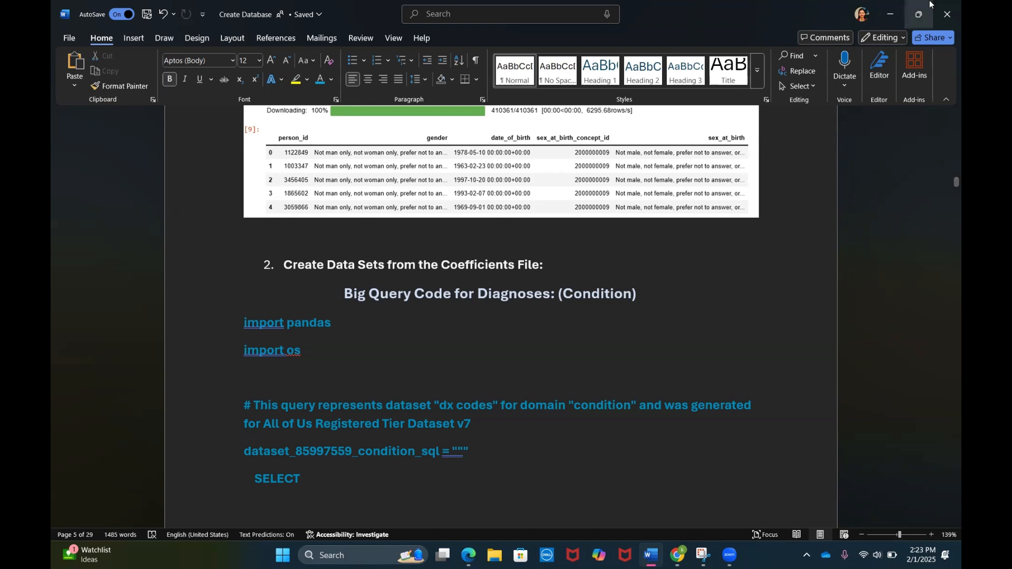
# Switch to the REFERENCE_ANTIDEPRESSANT COEF FILE COPY workbook in Edge and examine its antidep, cgrp and ctype columns.
pyautogui.click(891, 15)
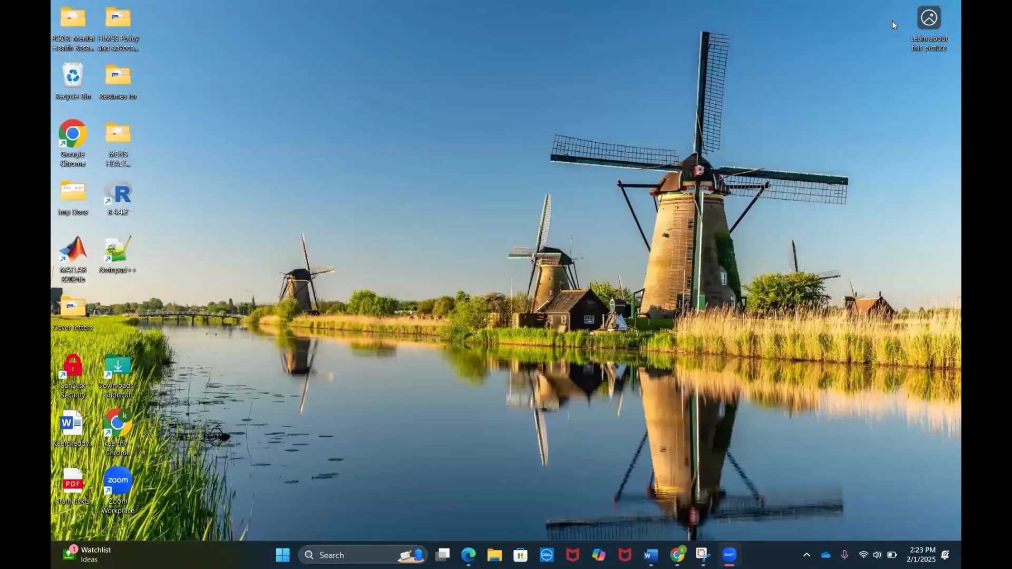
pyautogui.click(464, 559)
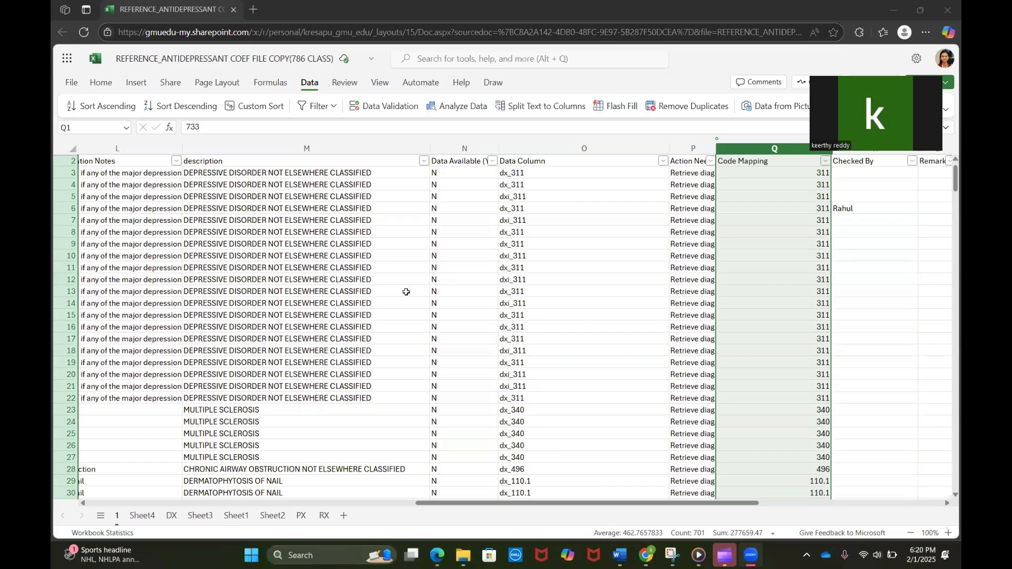
pyautogui.hscroll(-6, 406, 289)
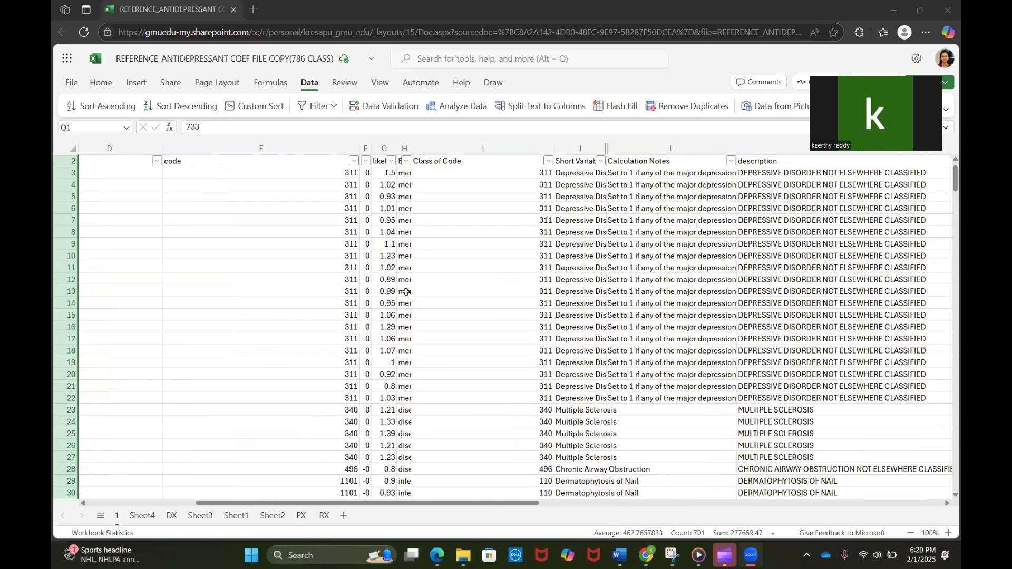
pyautogui.hscroll(-4, 405, 292)
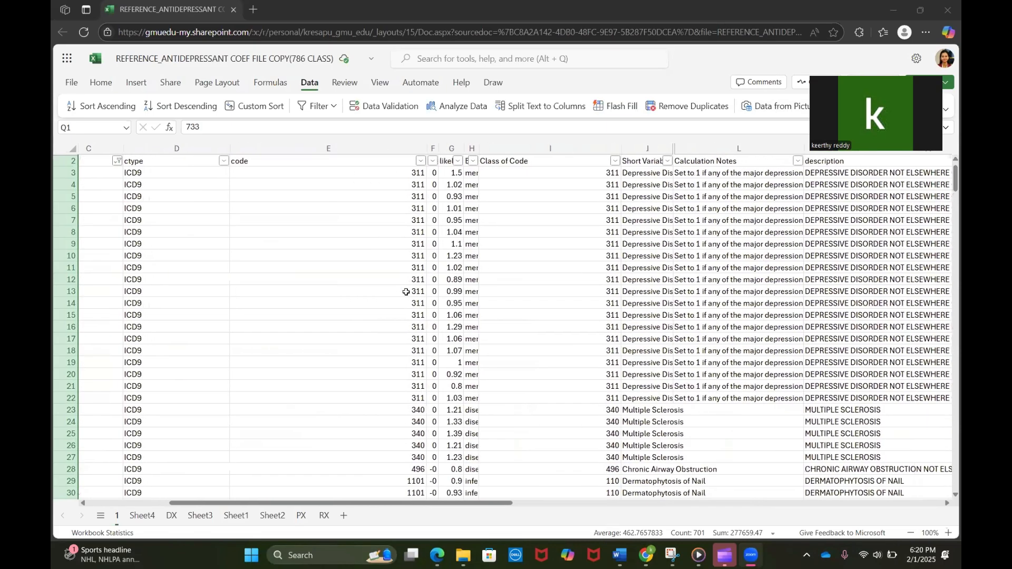
pyautogui.hscroll(-2, 406, 292)
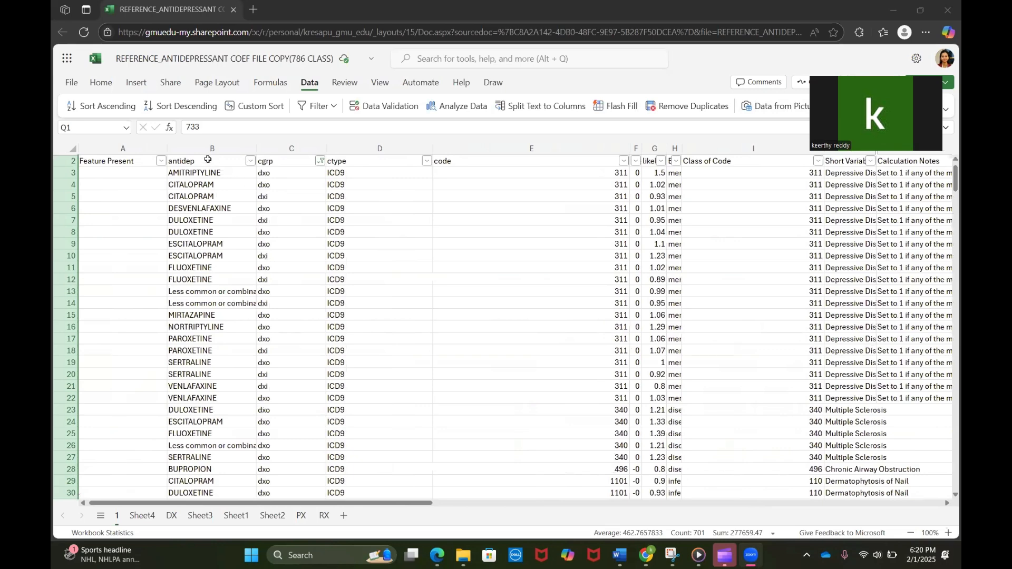
pyautogui.click(205, 150)
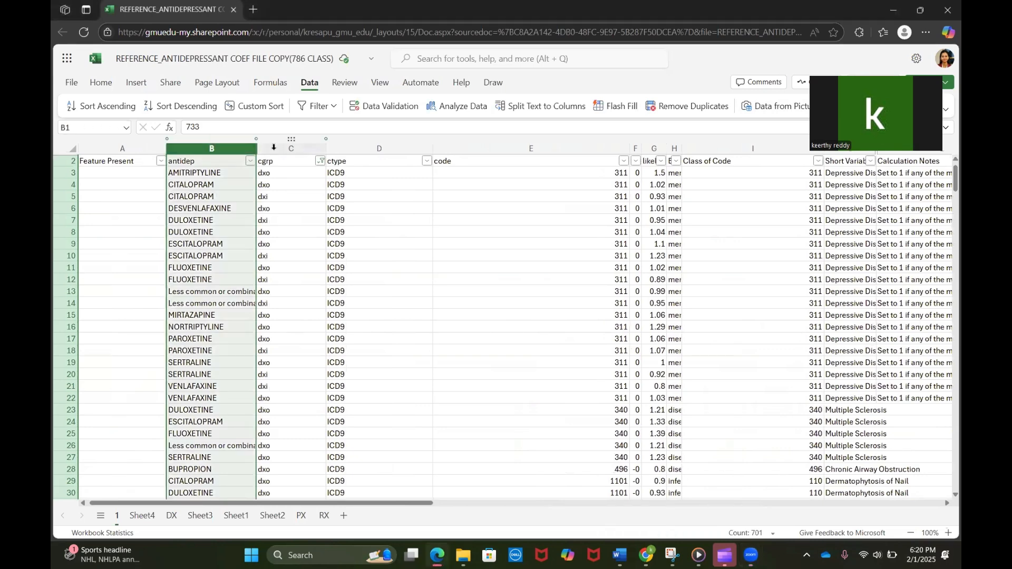
pyautogui.click(290, 149)
pyautogui.click(338, 143)
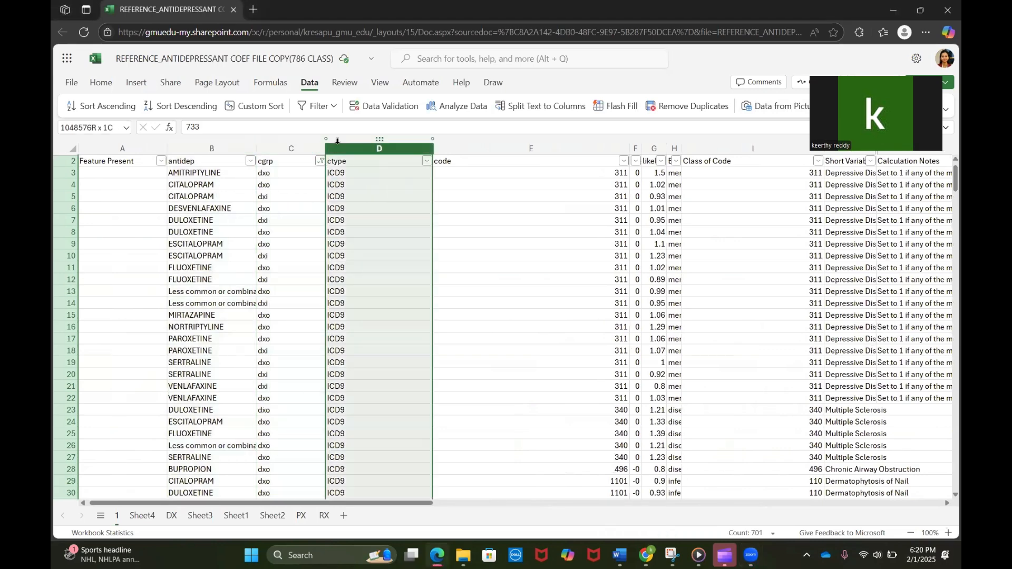
pyautogui.click(271, 146)
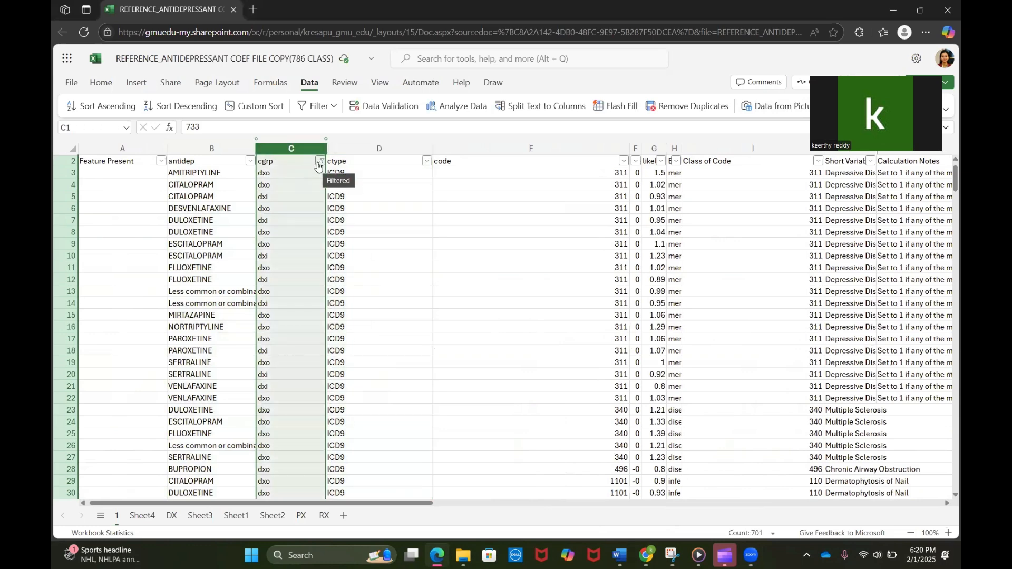
# Inspect the filter choices of the cgrp column and the code types listed in the ctype column.
pyautogui.click(320, 161)
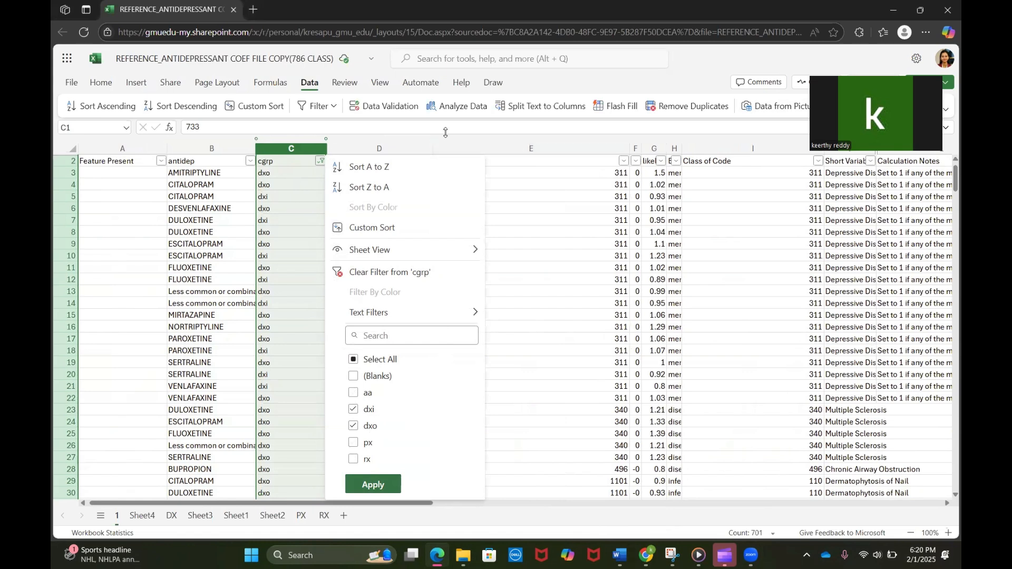
pyautogui.click(412, 144)
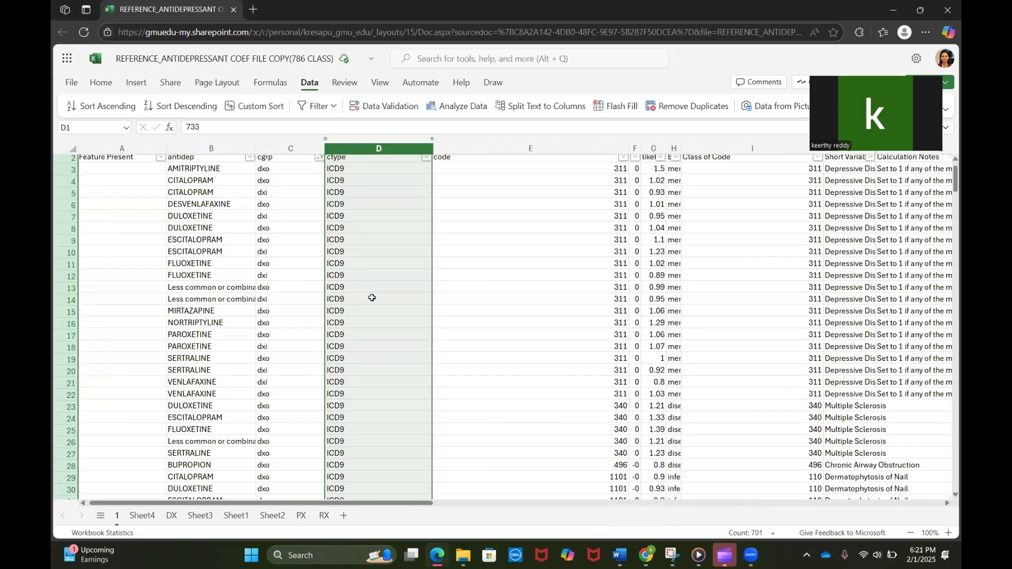
pyautogui.scroll(-2, 401, 342)
pyautogui.click(391, 293)
pyautogui.scroll(2, 321, 155)
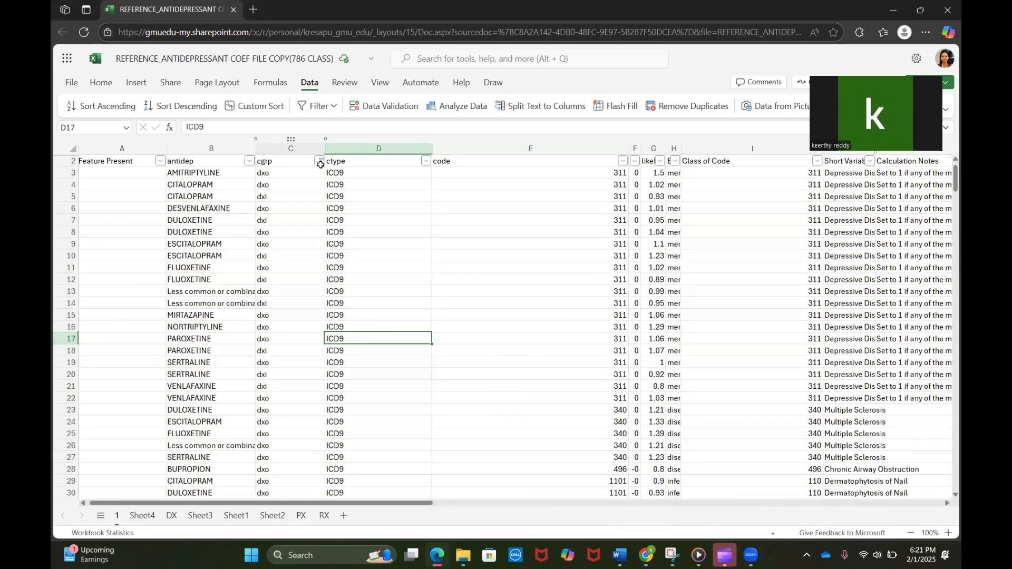
# Filter the cgrp column to show only px rows, excluding dxi and dxo.
pyautogui.click(320, 161)
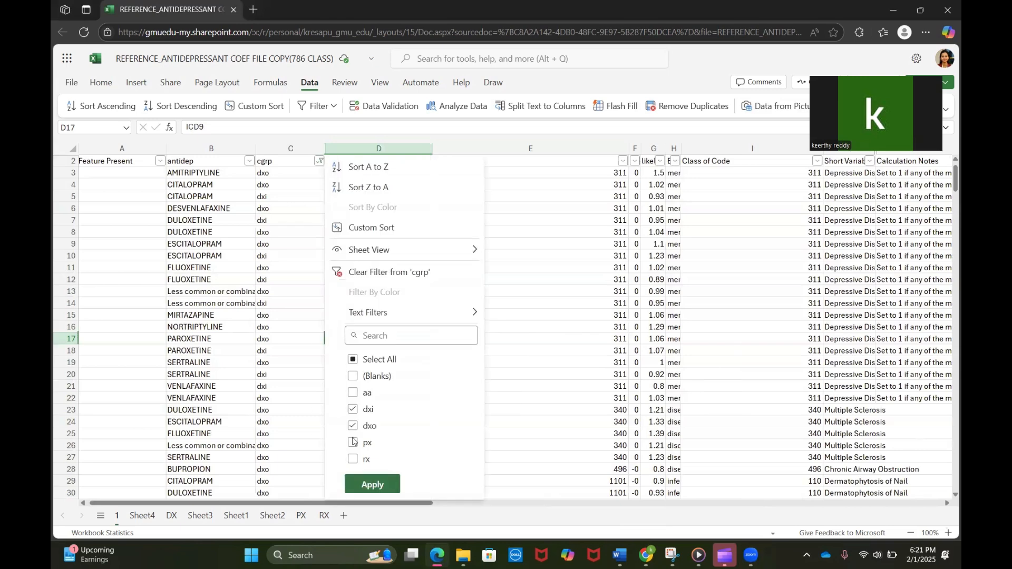
pyautogui.click(353, 443)
pyautogui.click(352, 426)
pyautogui.click(370, 484)
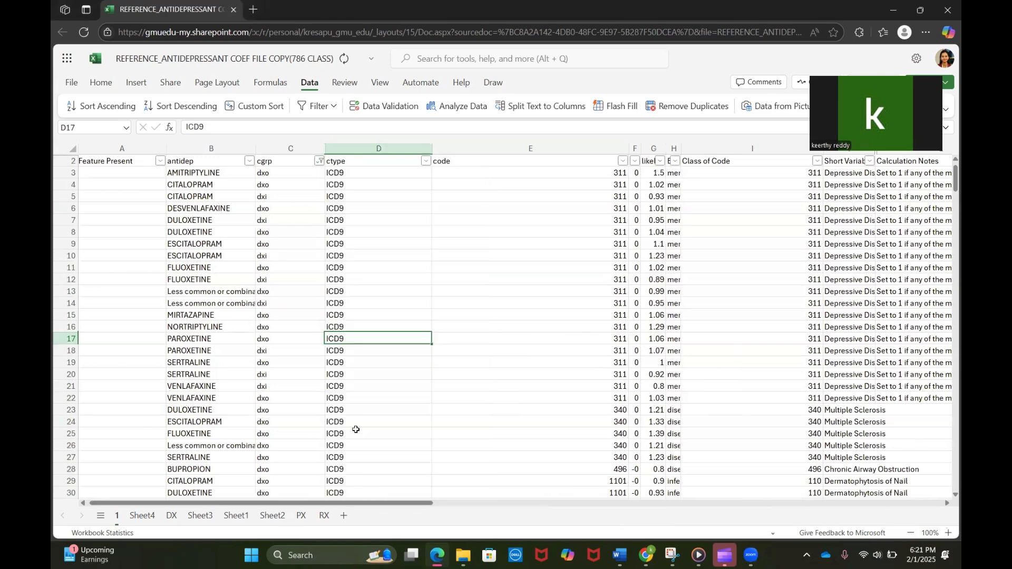
# Change the cgrp filter to show only dxi and dxo rows, excluding px and blanks.
pyautogui.click(319, 160)
pyautogui.click(353, 376)
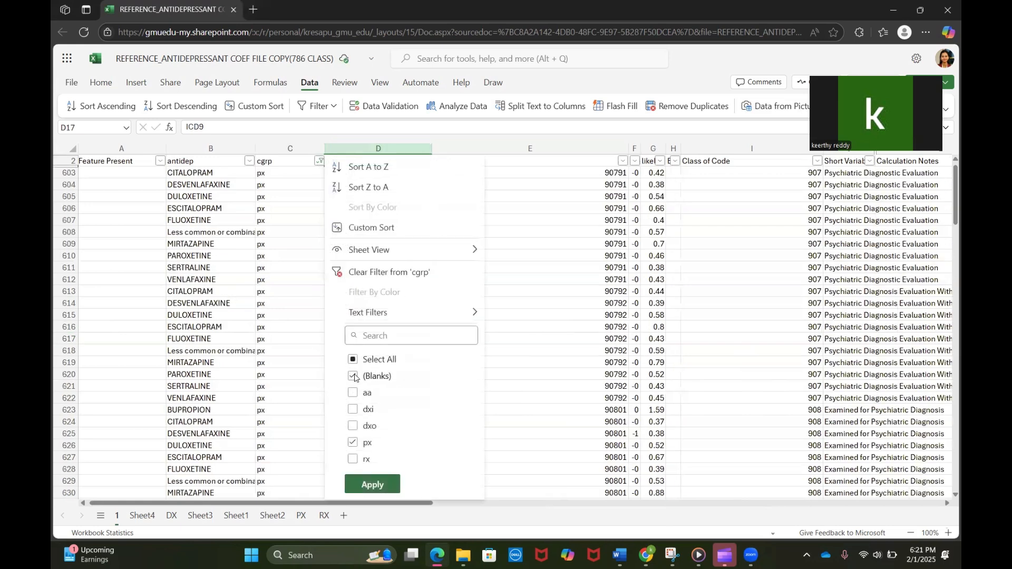
pyautogui.click(353, 409)
pyautogui.click(353, 427)
pyautogui.click(353, 443)
pyautogui.click(353, 377)
pyautogui.click(374, 482)
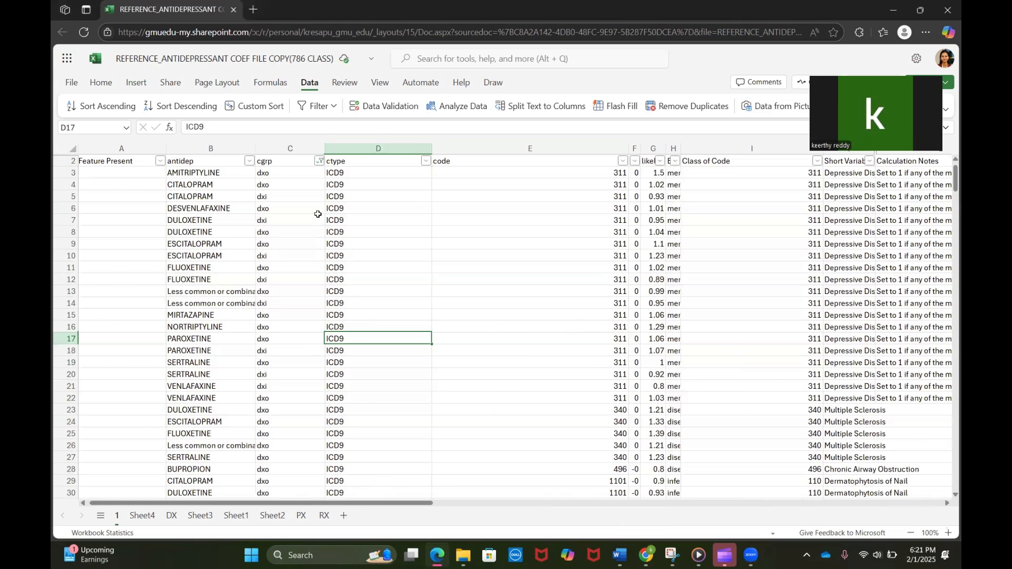
# Review the filtered diagnosis rows and their columns through Data Column, Code Mapping and Checked By.
pyautogui.scroll(-13, 318, 214)
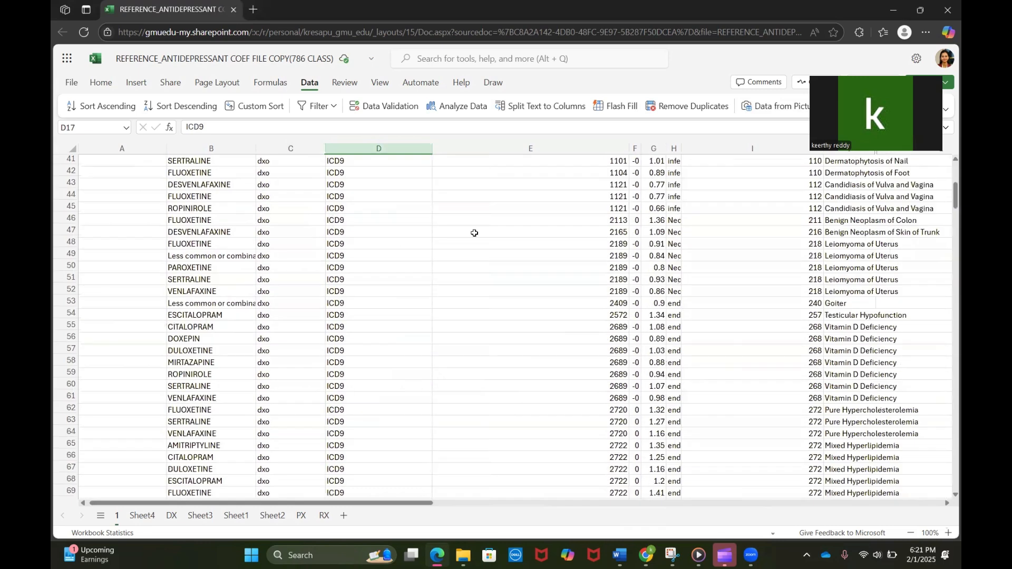
pyautogui.scroll(13, 474, 232)
pyautogui.hscroll(3, 474, 233)
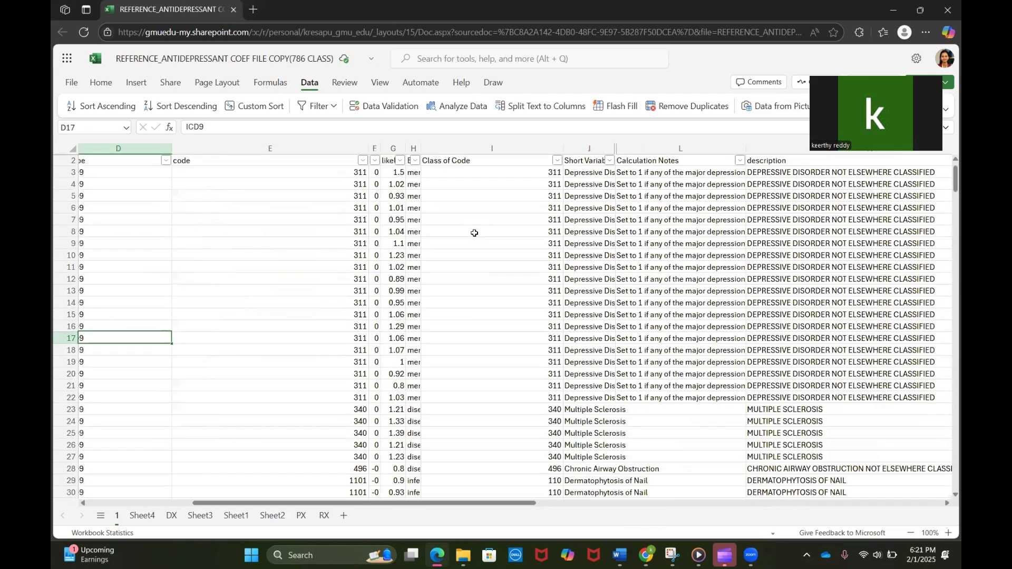
pyautogui.hscroll(-3, 474, 232)
pyautogui.scroll(-20, 474, 233)
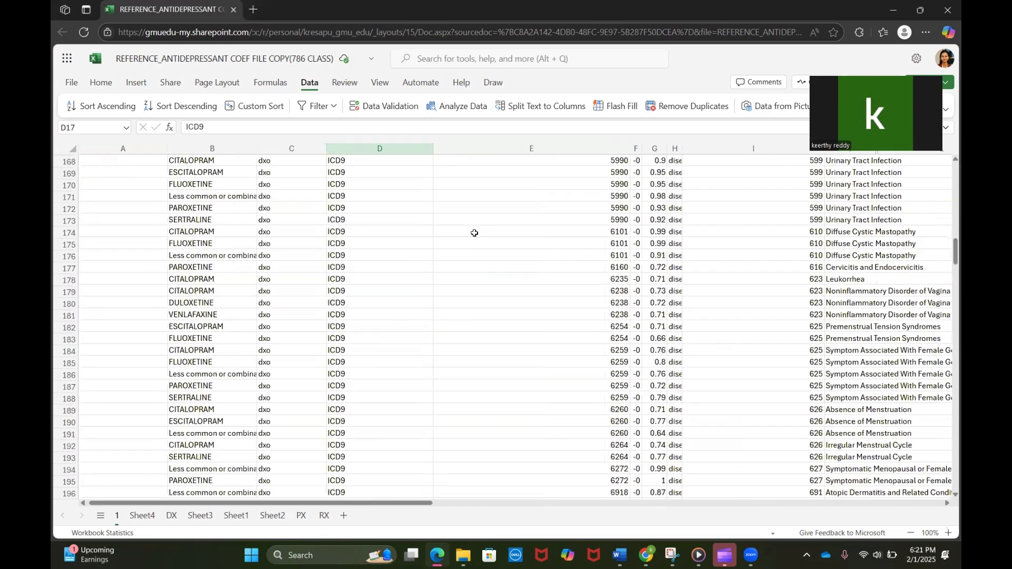
pyautogui.scroll(-20, 283, 230)
pyautogui.scroll(-18, 308, 364)
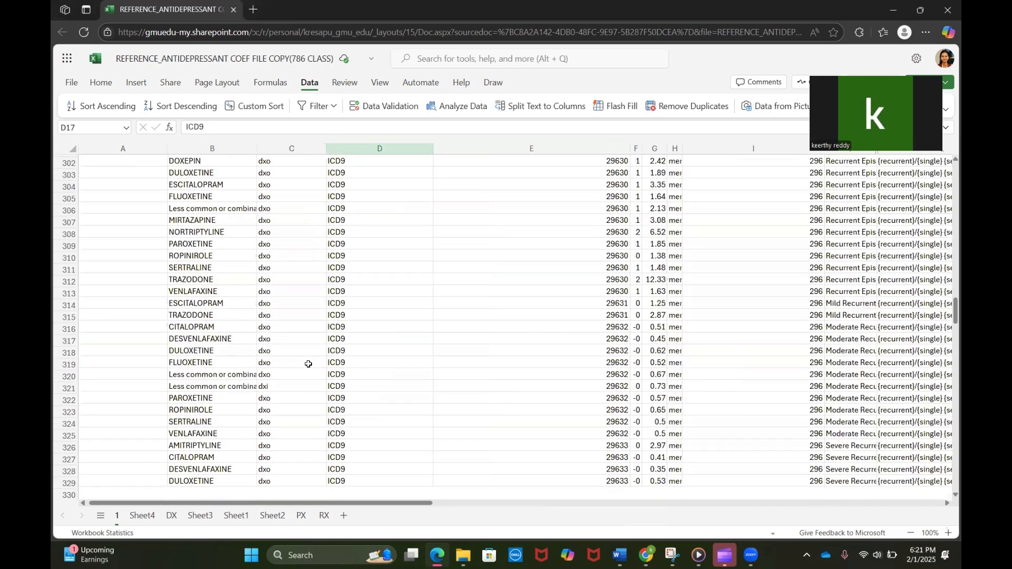
pyautogui.scroll(-20, 308, 364)
pyautogui.hscroll(5, 309, 364)
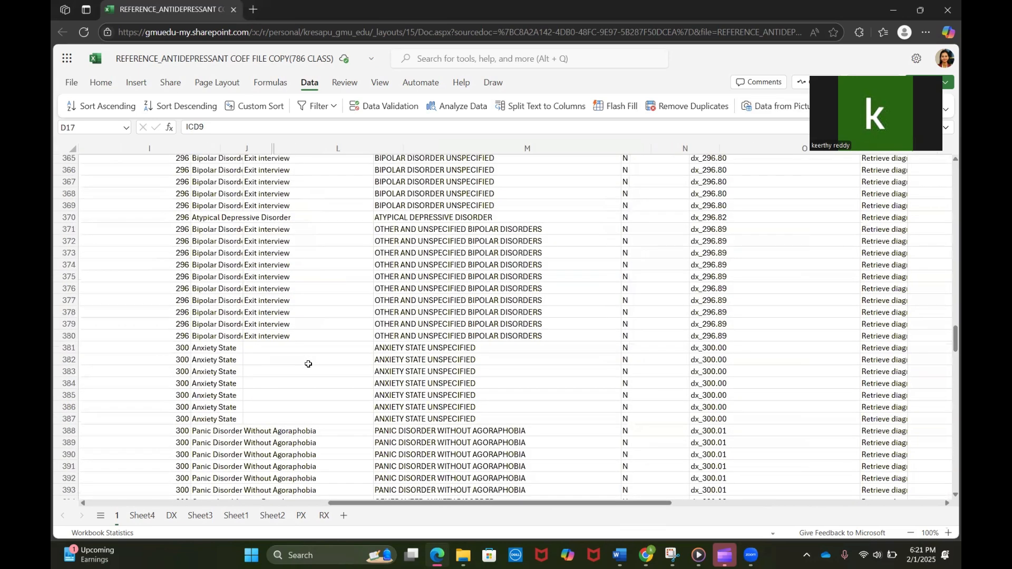
pyautogui.scroll(20, 308, 364)
pyautogui.hscroll(5, 308, 364)
pyautogui.scroll(20, 308, 364)
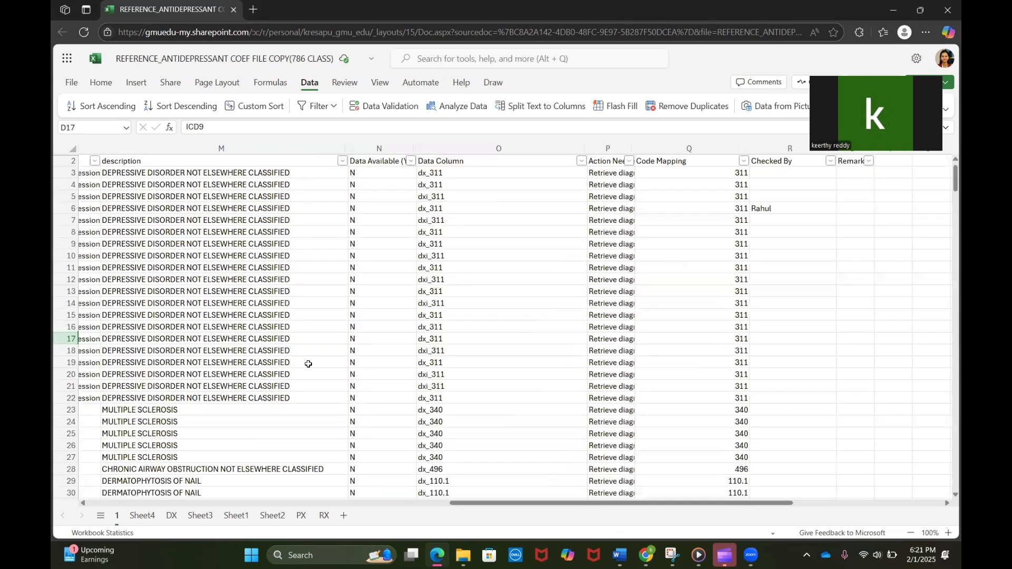
pyautogui.hscroll(2, 666, 226)
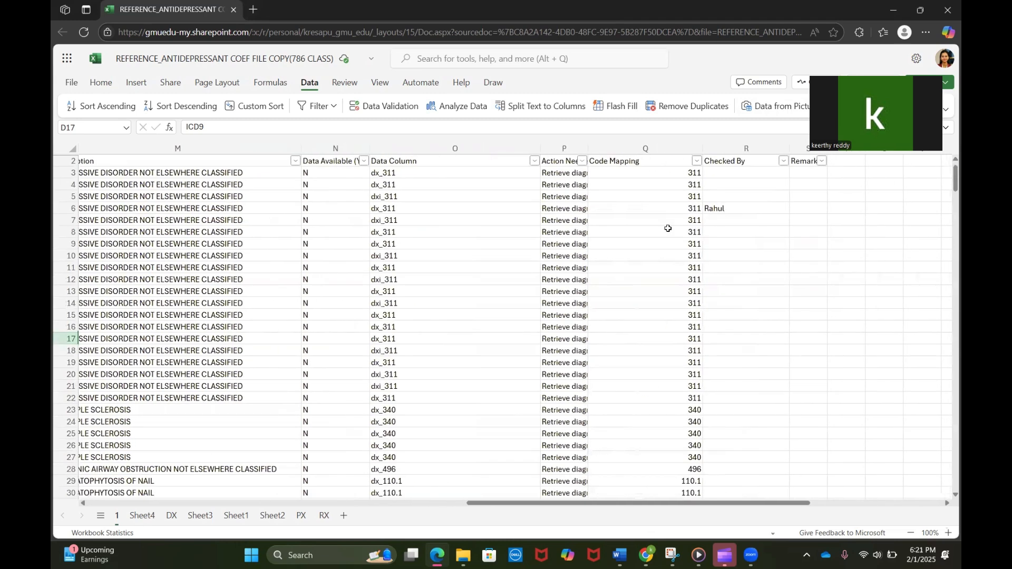
# Copy the Code Mapping column into column A of a new sheet and widen that column.
pyautogui.click(663, 146)
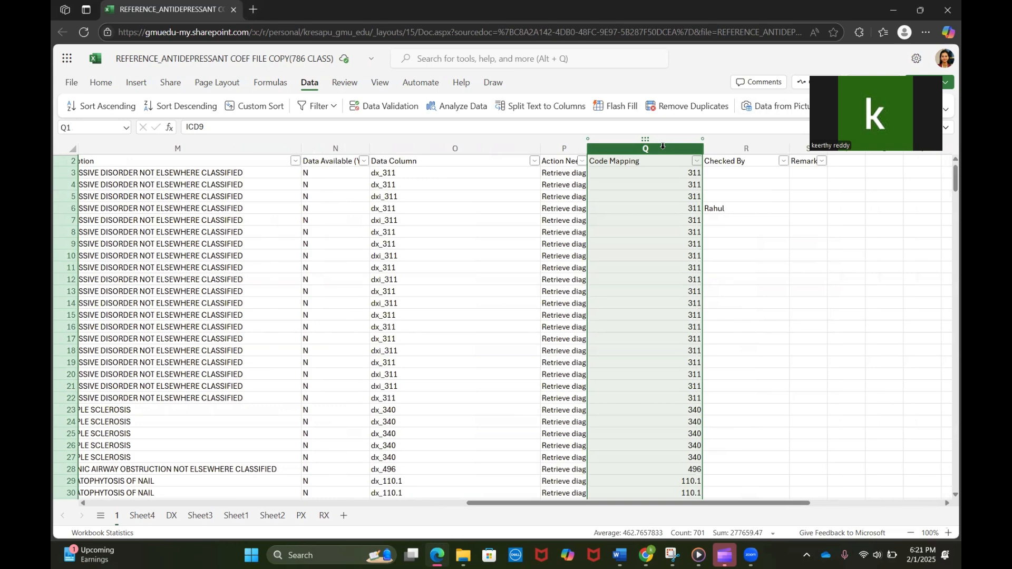
pyautogui.hotkey('ctrl', 'c')
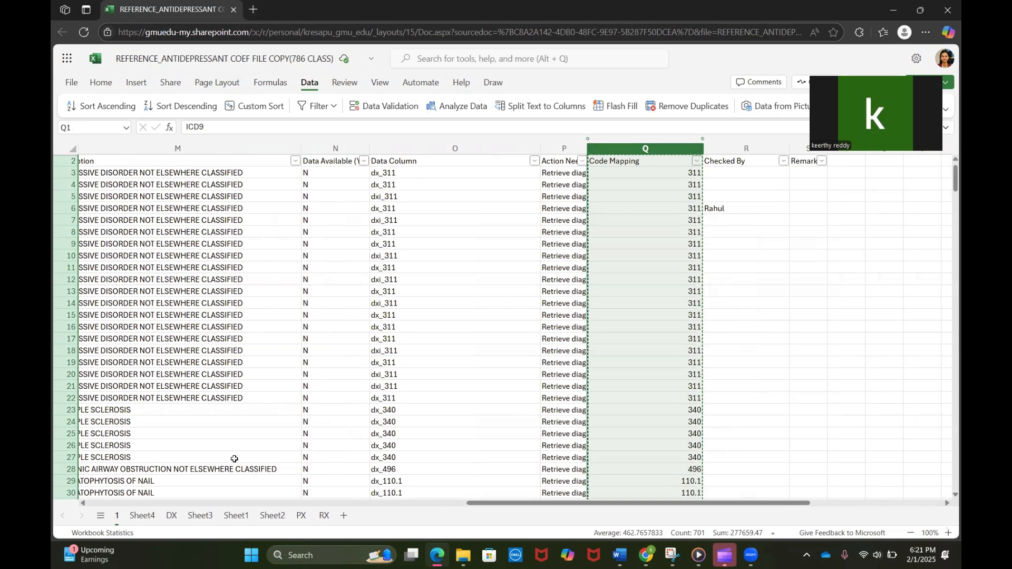
pyautogui.click(142, 516)
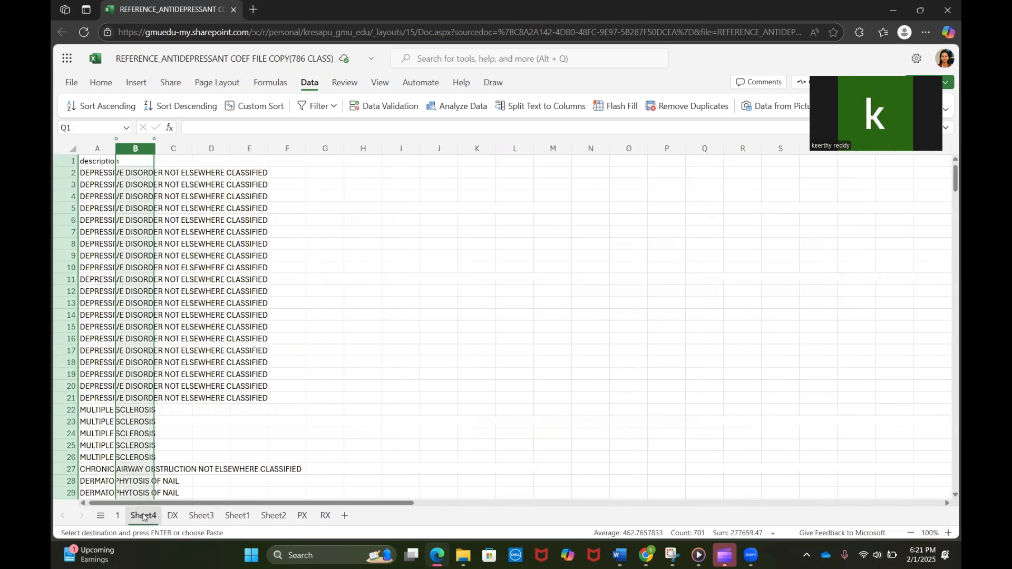
pyautogui.click(345, 515)
pyautogui.click(97, 149)
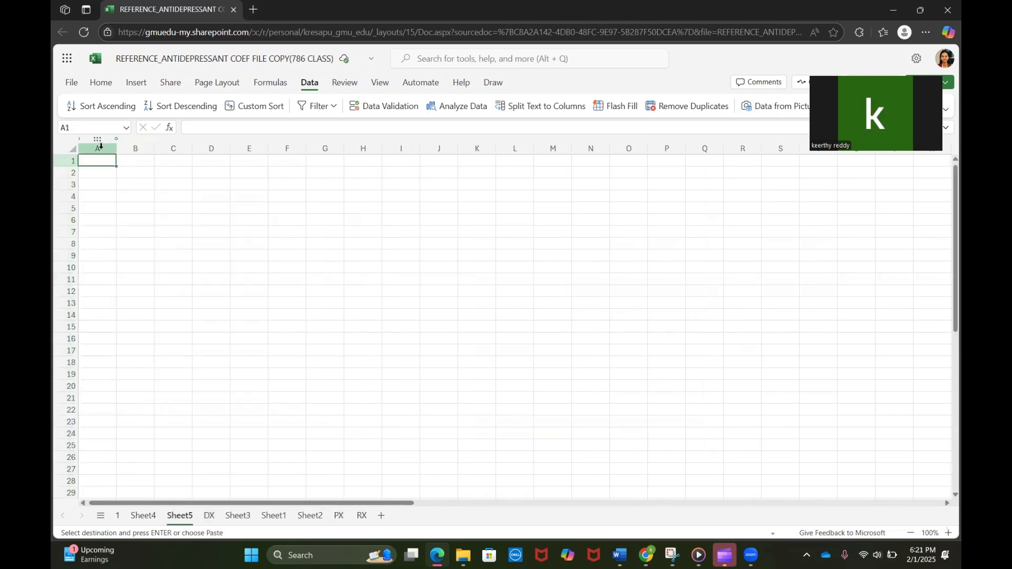
pyautogui.hotkey('ctrl', 'v')
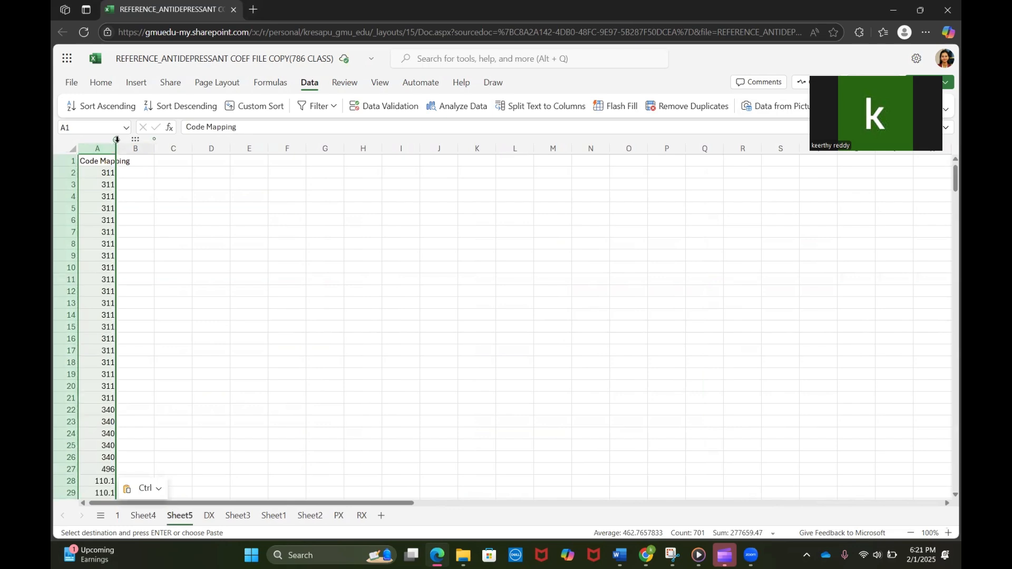
pyautogui.moveTo(117, 149); pyautogui.dragTo(225, 153)
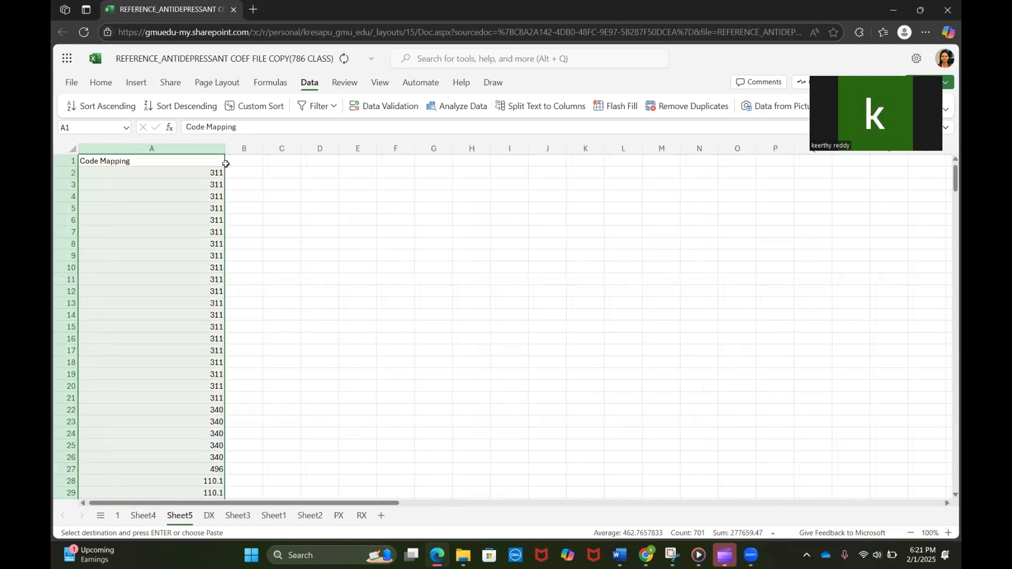
# Copy the description column from sheet 1 into column B beside the copied codes, and widen column B to fit.
pyautogui.click(118, 515)
pyautogui.hscroll(-3, 463, 244)
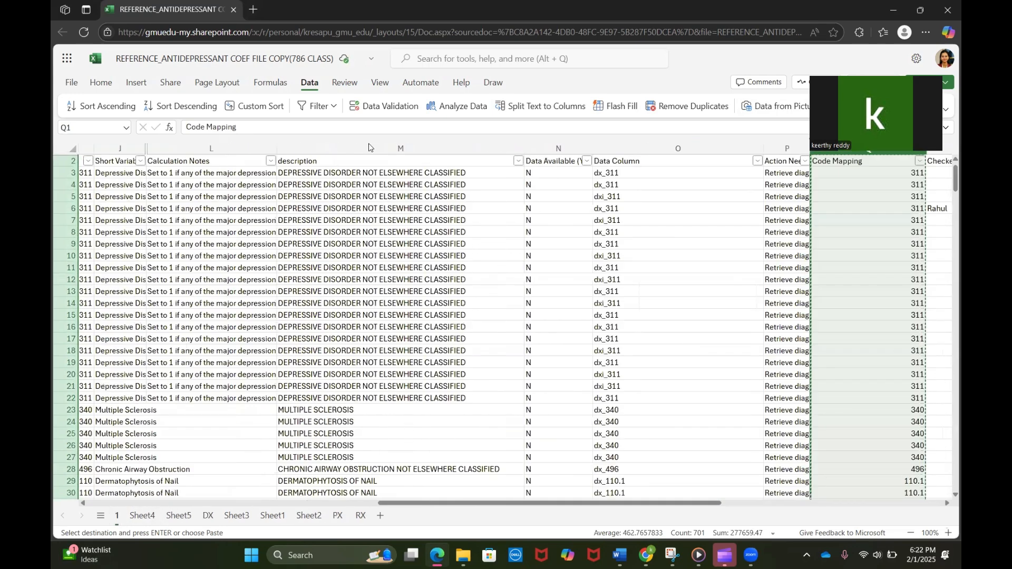
pyautogui.click(356, 144)
pyautogui.hotkey('ctrl', 'c')
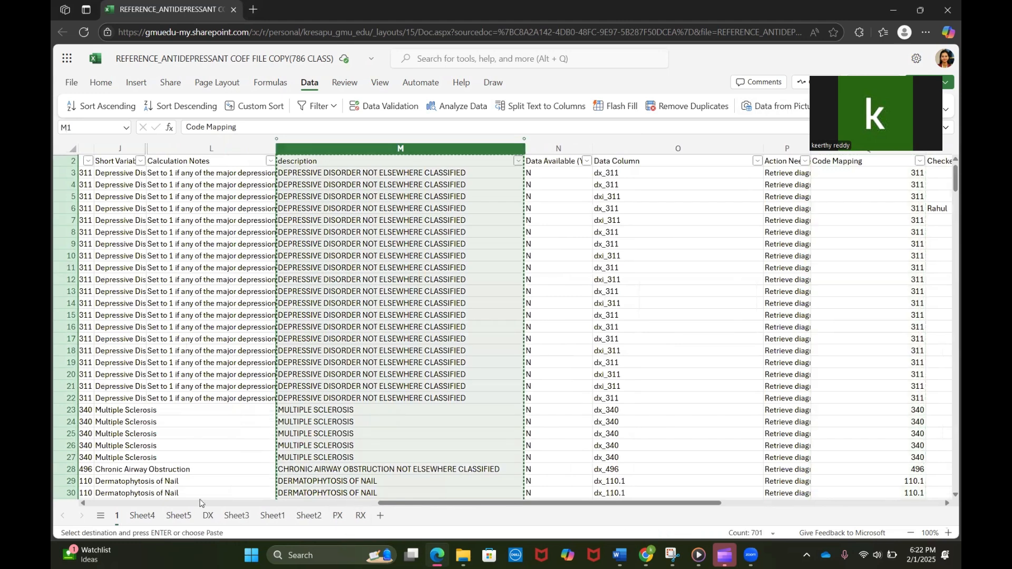
pyautogui.click(135, 517)
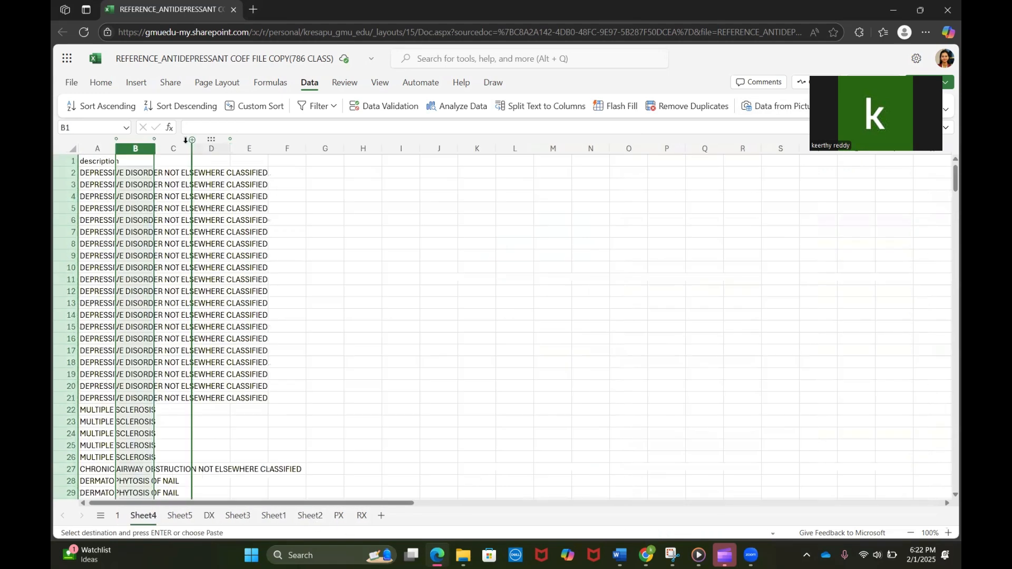
pyautogui.click(179, 515)
pyautogui.click(241, 149)
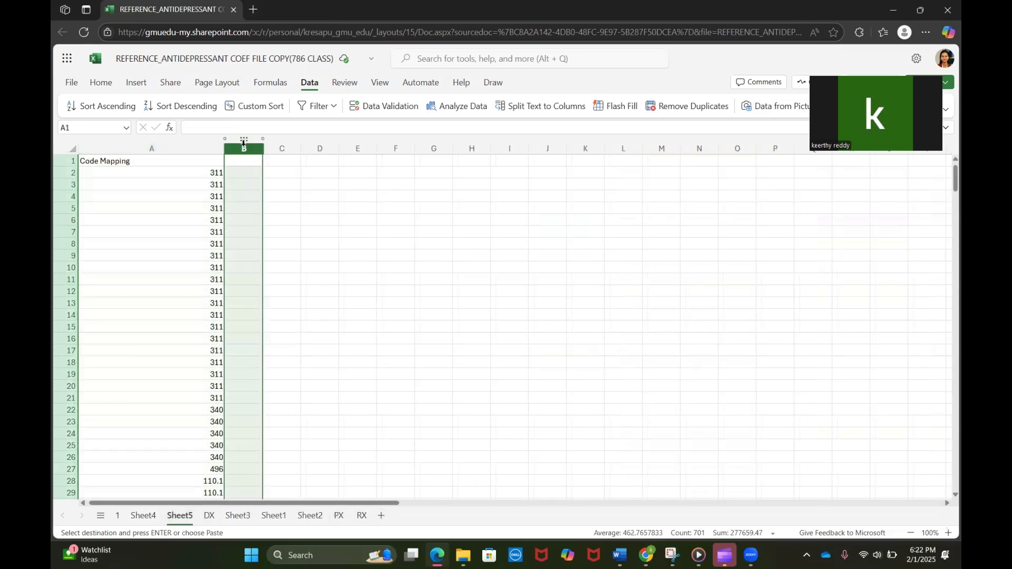
pyautogui.hotkey('ctrl', 'v')
pyautogui.moveTo(262, 151); pyautogui.dragTo(537, 150)
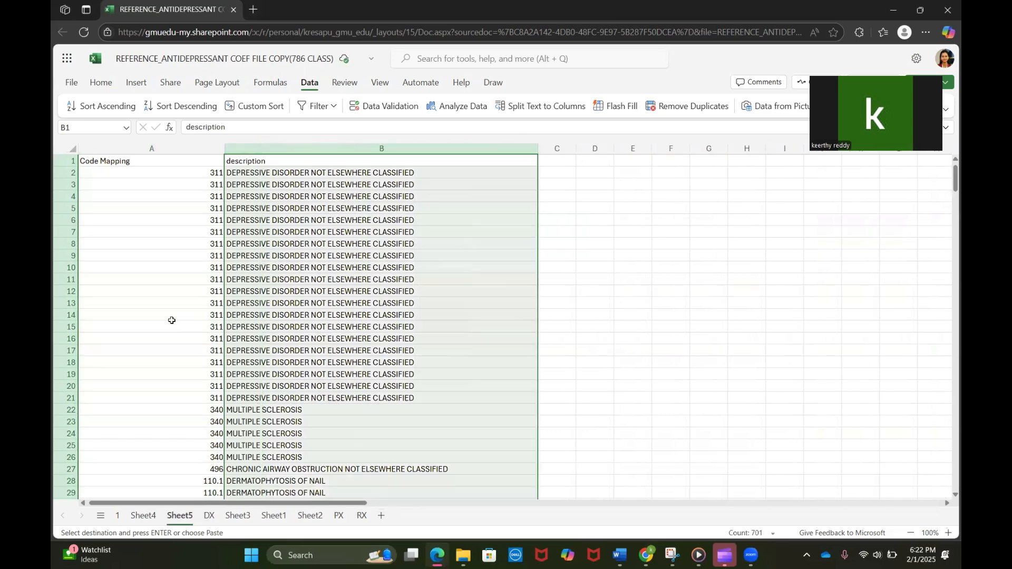
# Remove duplicate rows across the Code Mapping and description columns, treating the first row as headers.
pyautogui.keyDown('shift'); pyautogui.click(169, 318); pyautogui.keyUp('shift')
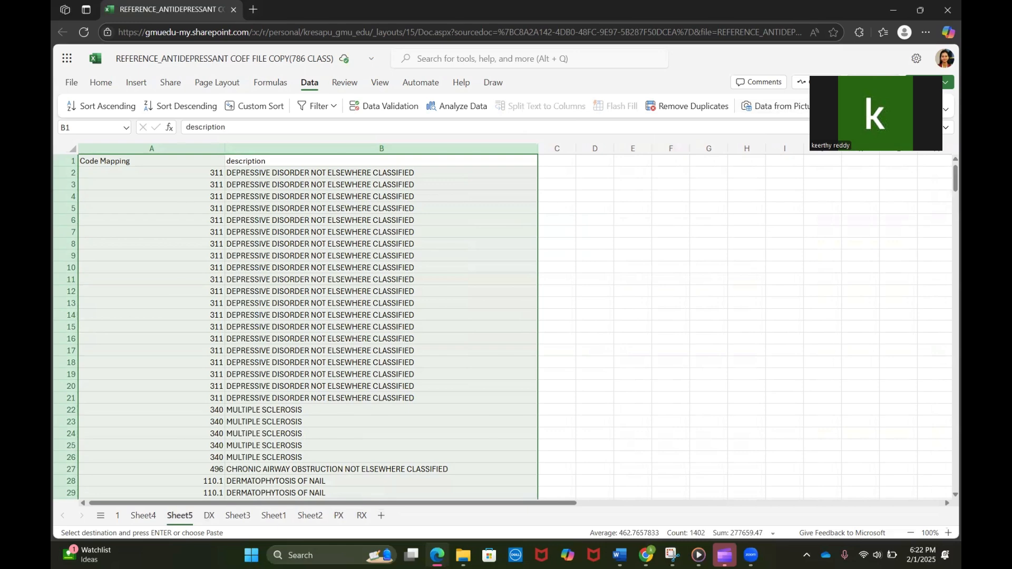
pyautogui.moveTo(876, 86); pyautogui.dragTo(892, 238)
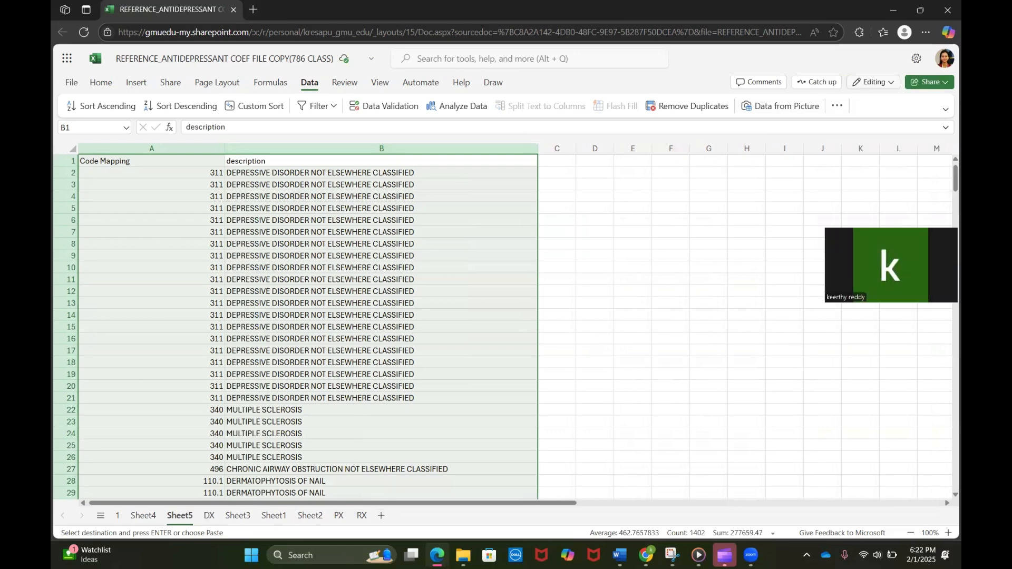
pyautogui.click(679, 105)
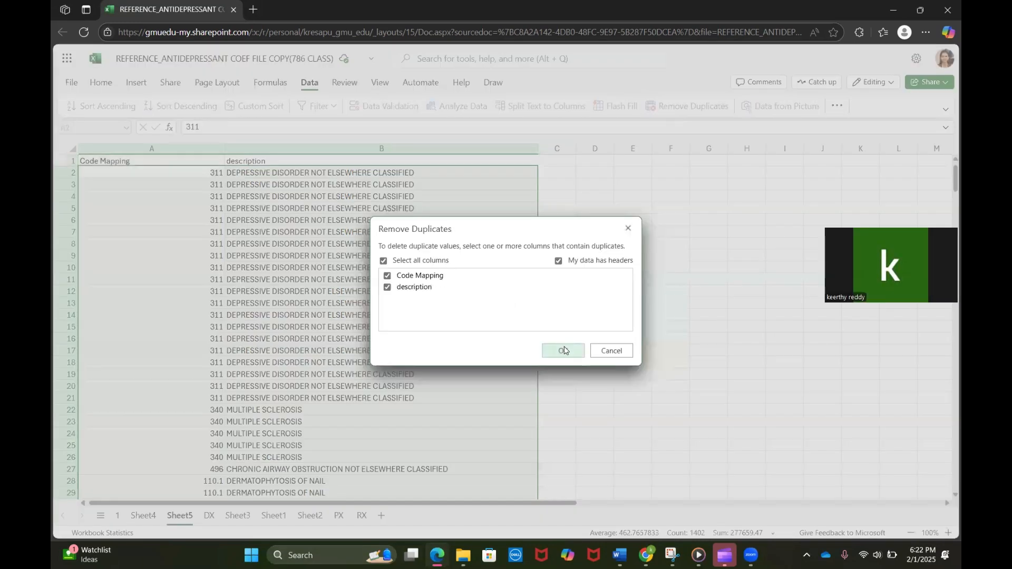
pyautogui.click(563, 348)
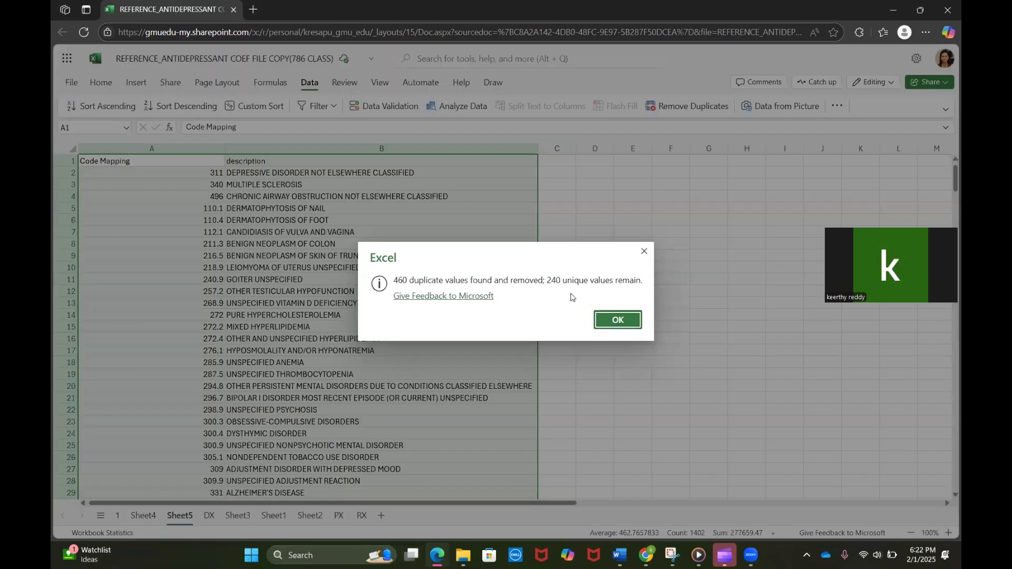
pyautogui.click(609, 321)
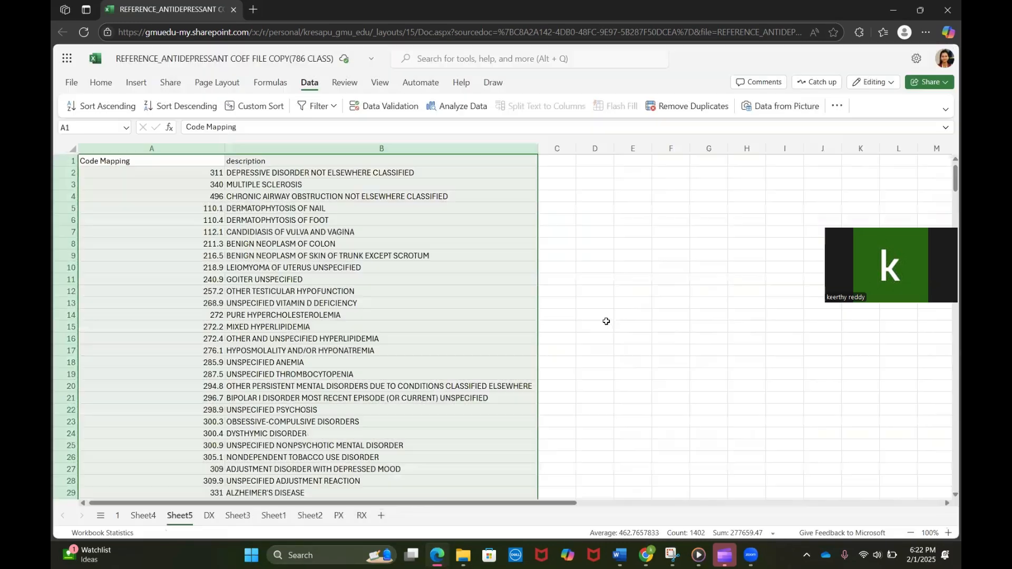
# Narrow columns A and B, and look through the deduplicated list of codes and descriptions.
pyautogui.doubleClick(224, 148)
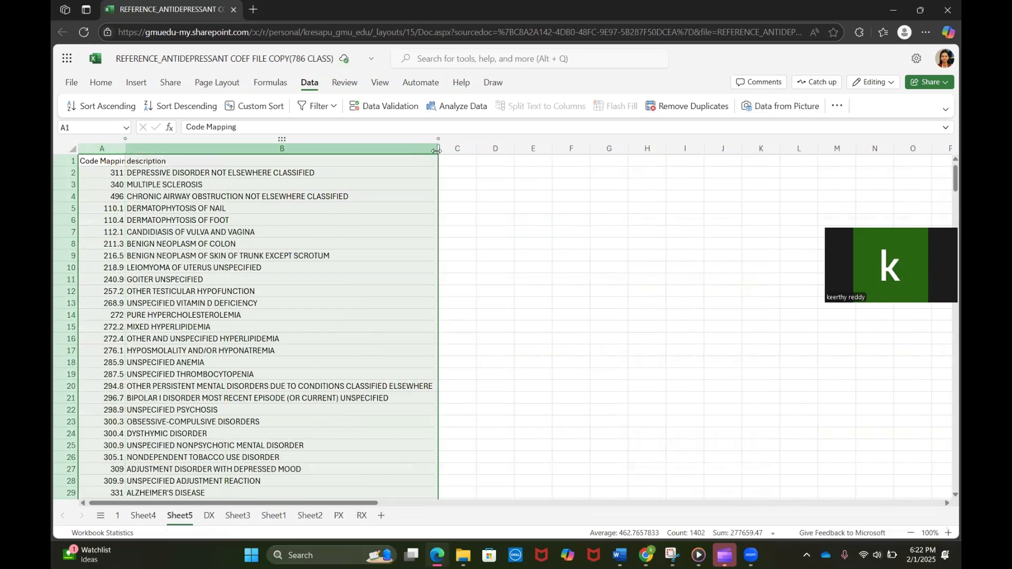
pyautogui.moveTo(438, 148); pyautogui.dragTo(419, 148)
pyautogui.scroll(-10, 410, 285)
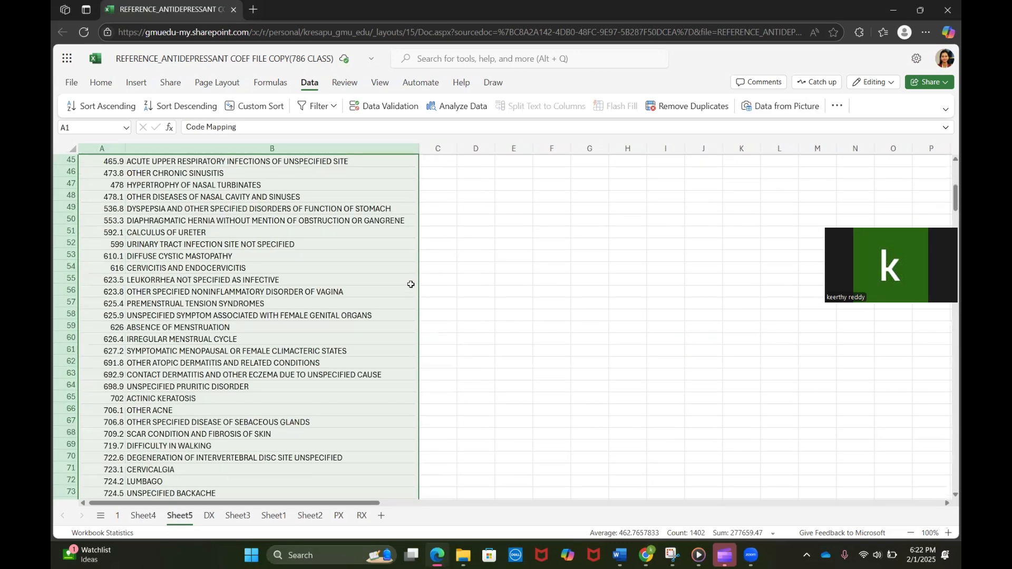
pyautogui.scroll(-7, 411, 285)
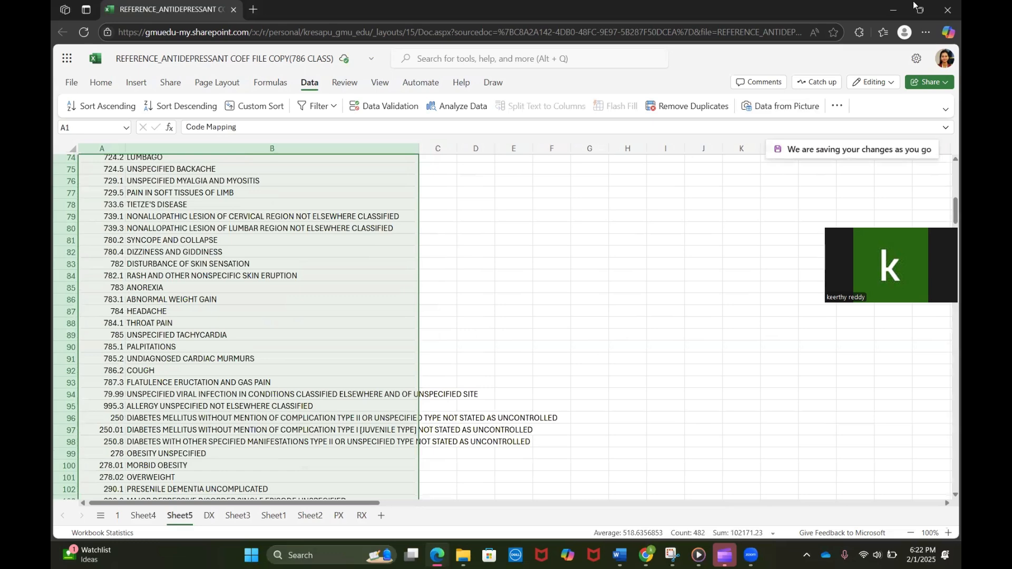
# Snap the workbook window to half of the screen and switch to the All of Us Researcher Workbench in Chrome.
pyautogui.moveTo(917, 8)
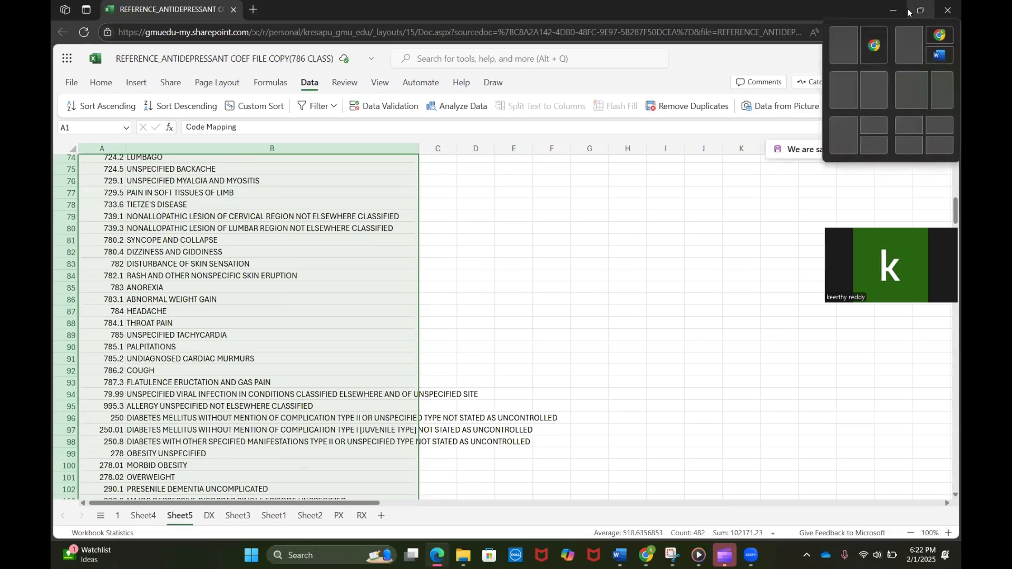
pyautogui.click(849, 81)
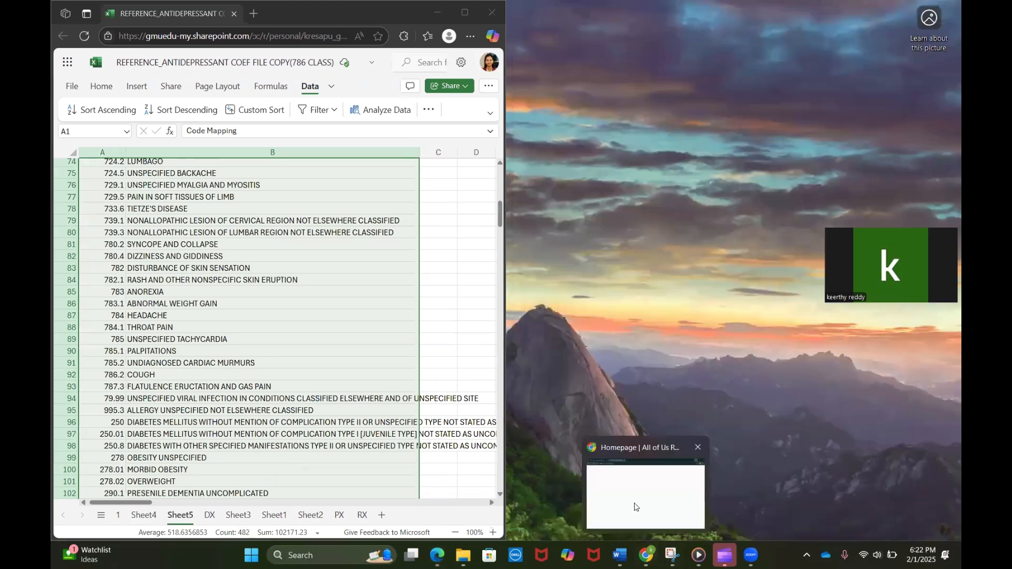
pyautogui.click(634, 505)
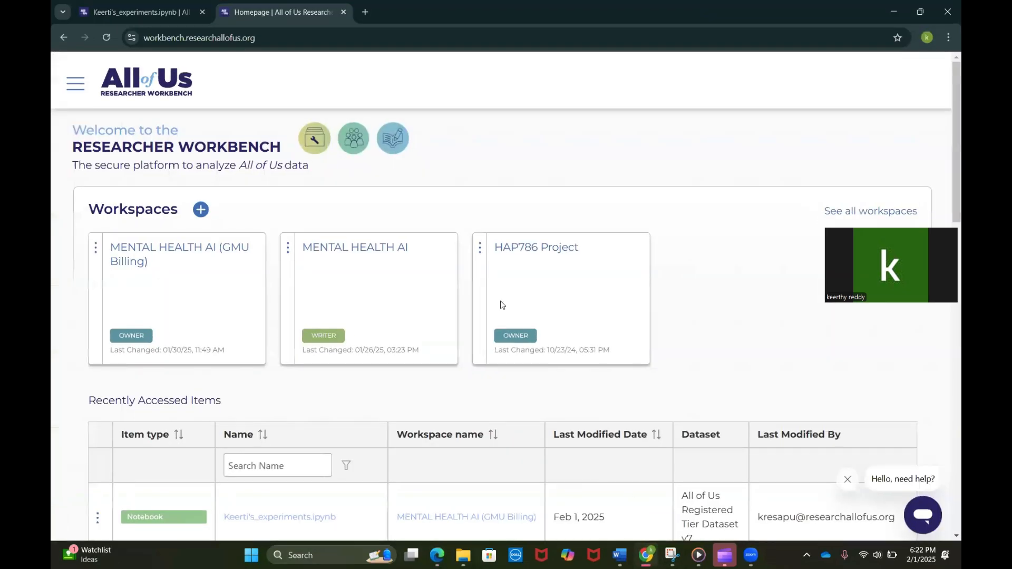
# Start a new dataset in the MENTAL HEALTH AI (GMU Billing) workspace and open the concept search for a new concept set.
pyautogui.click(172, 256)
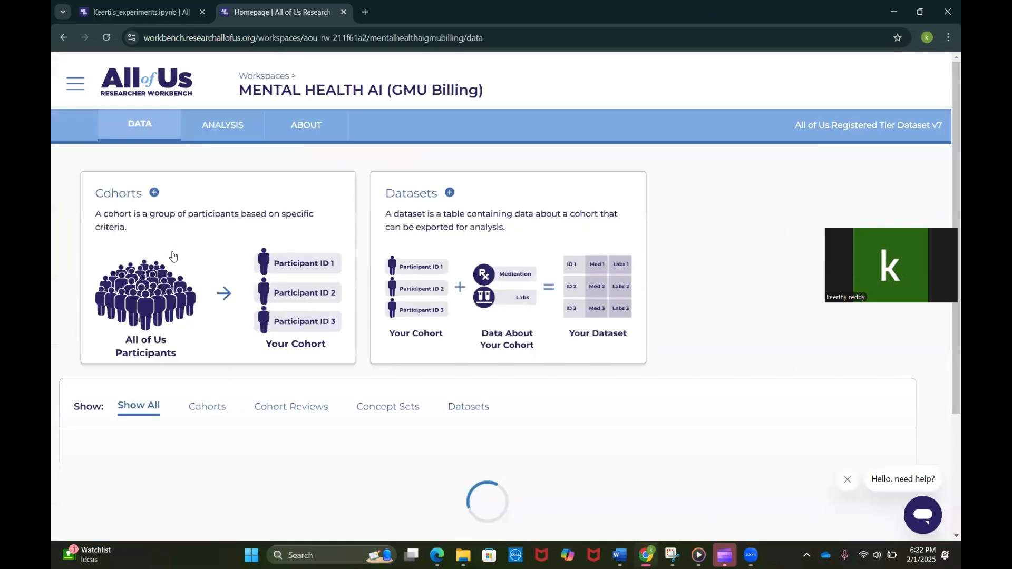
pyautogui.click(449, 193)
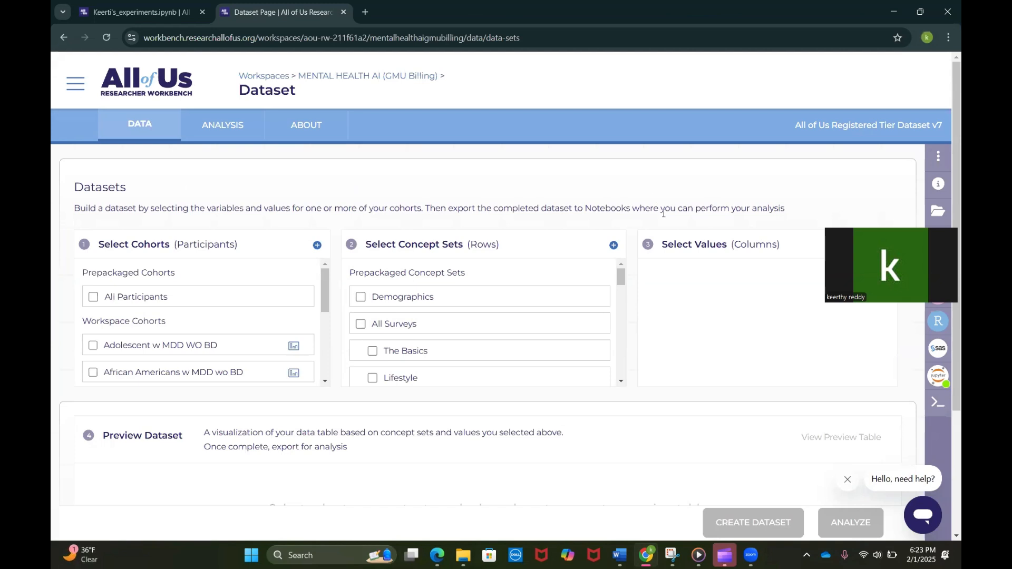
pyautogui.scroll(-3, 540, 271)
pyautogui.scroll(-10, 540, 271)
pyautogui.scroll(10, 540, 280)
pyautogui.scroll(5, 540, 292)
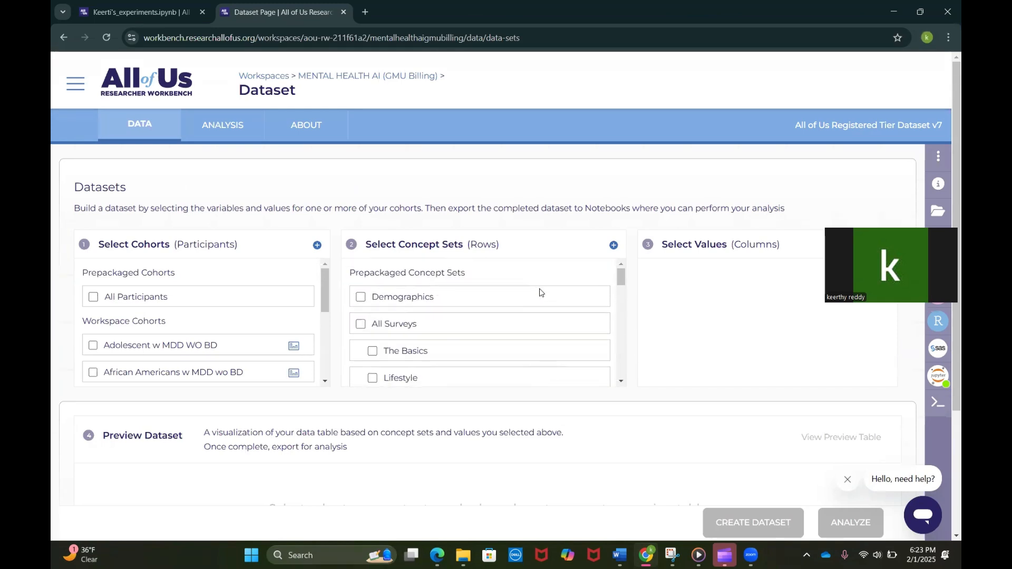
pyautogui.click(614, 245)
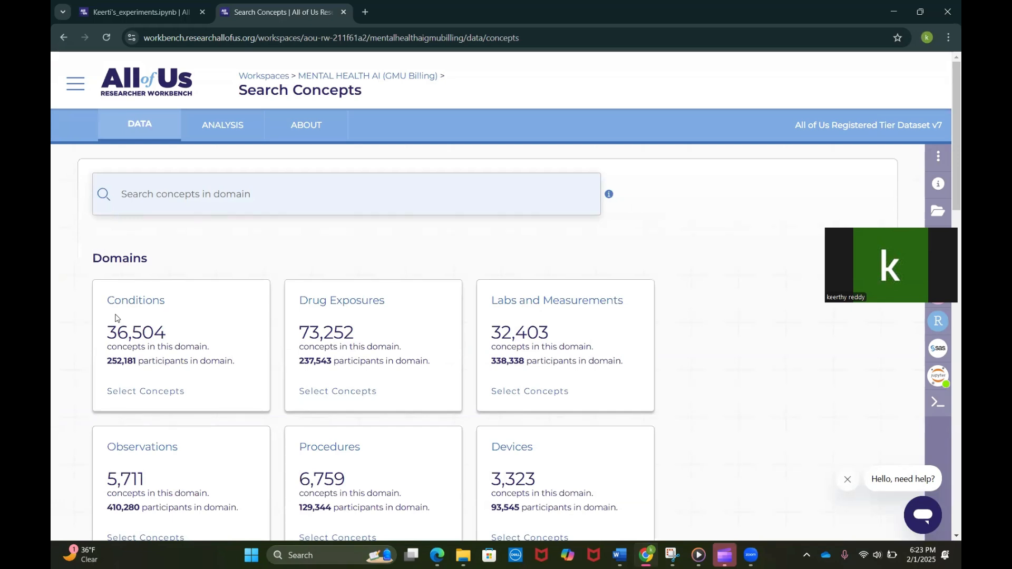
# Open the Conditions domain in the concept search.
pyautogui.scroll(-2, 116, 318)
pyautogui.click(153, 226)
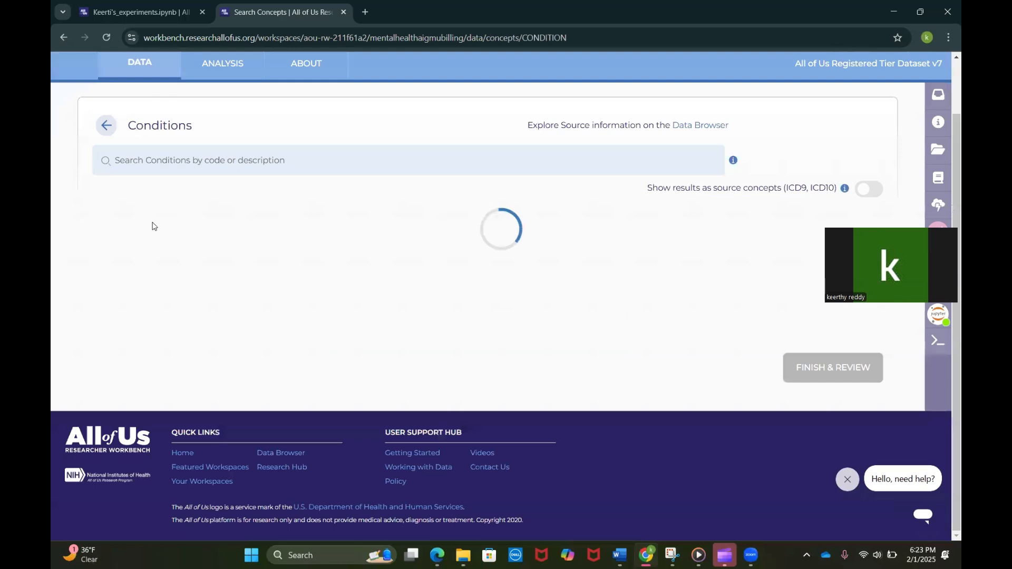
pyautogui.click(891, 12)
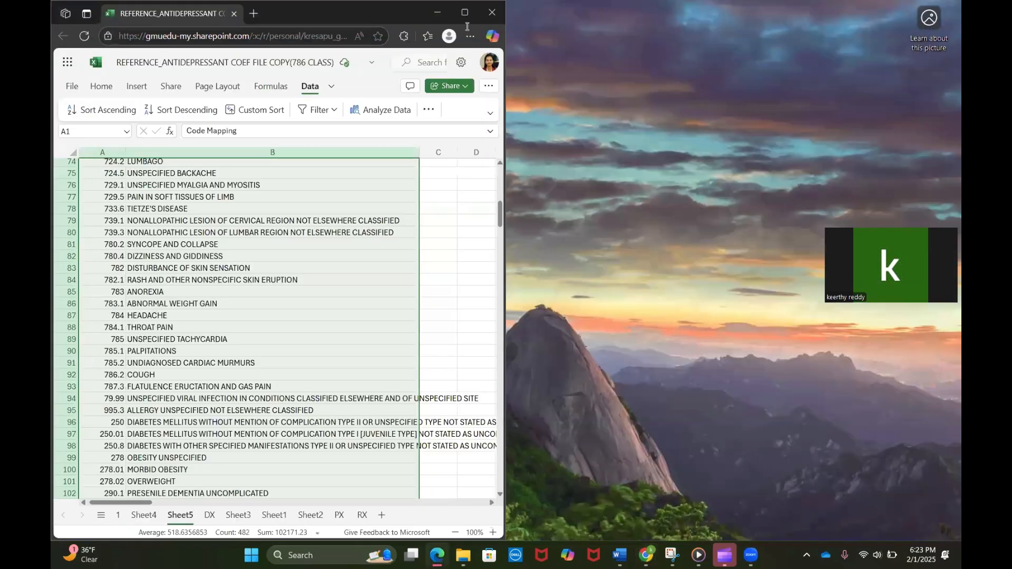
pyautogui.click(464, 12)
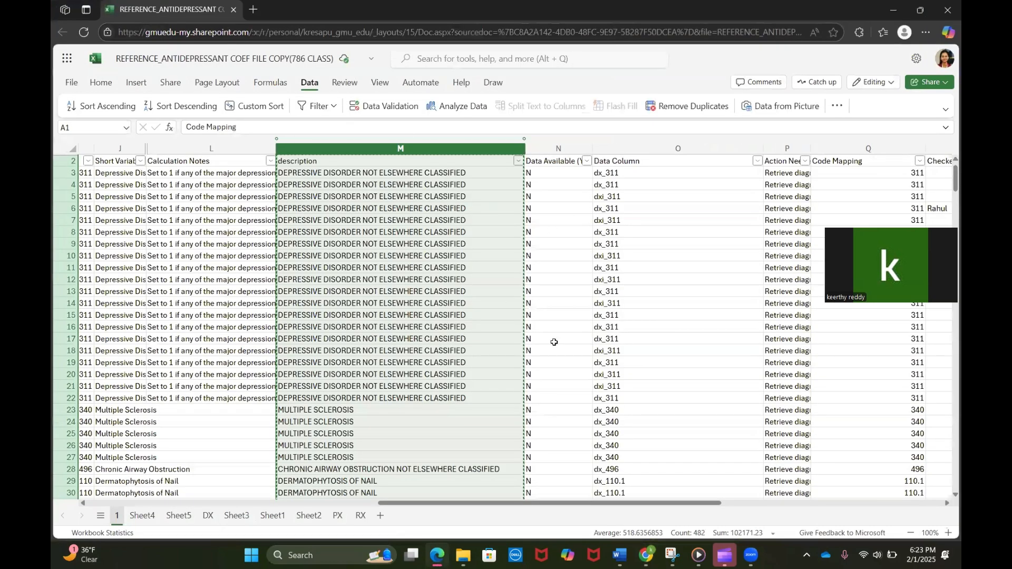
pyautogui.scroll(-6, 541, 270)
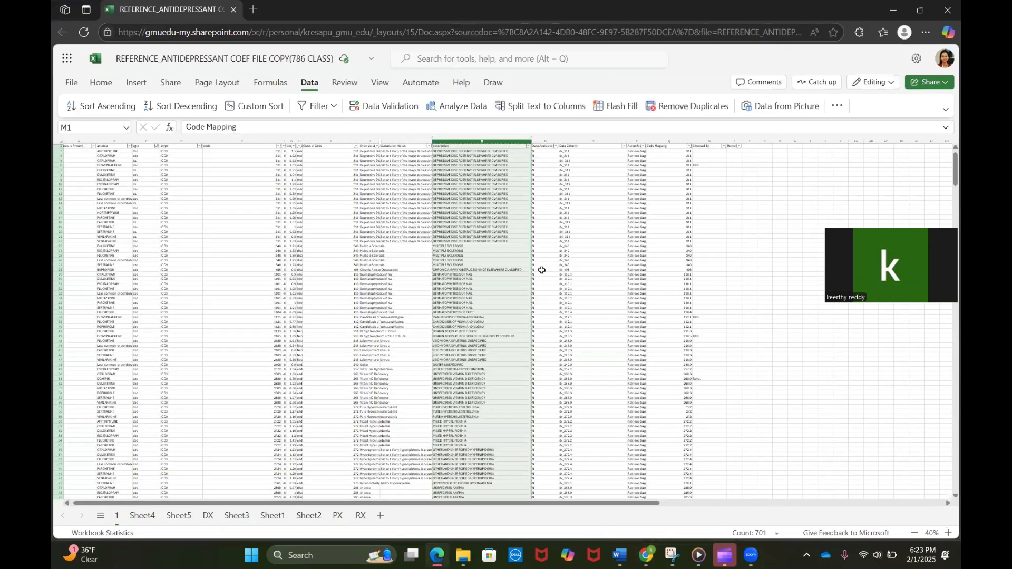
pyautogui.scroll(7, 426, 296)
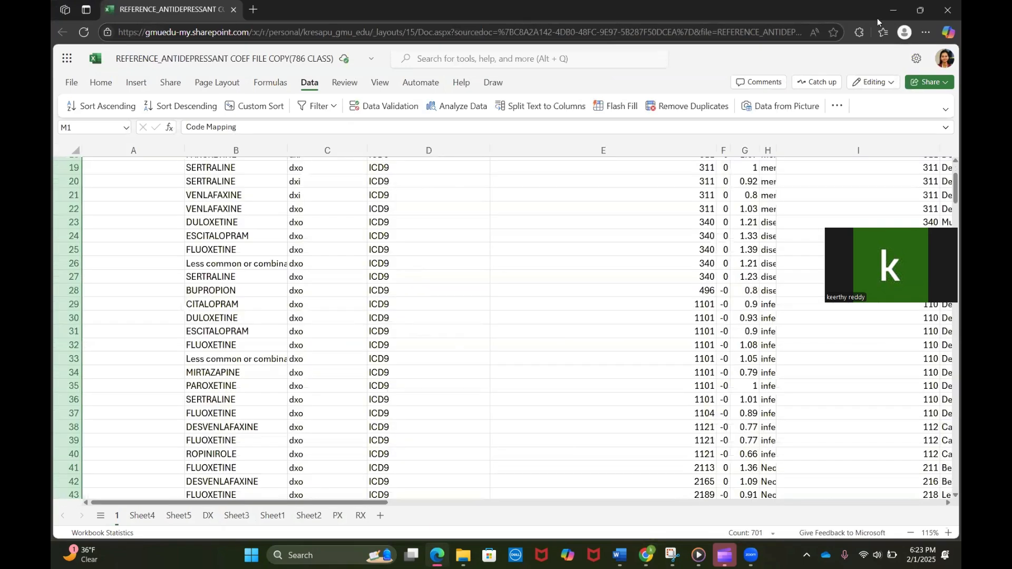
pyautogui.click(895, 6)
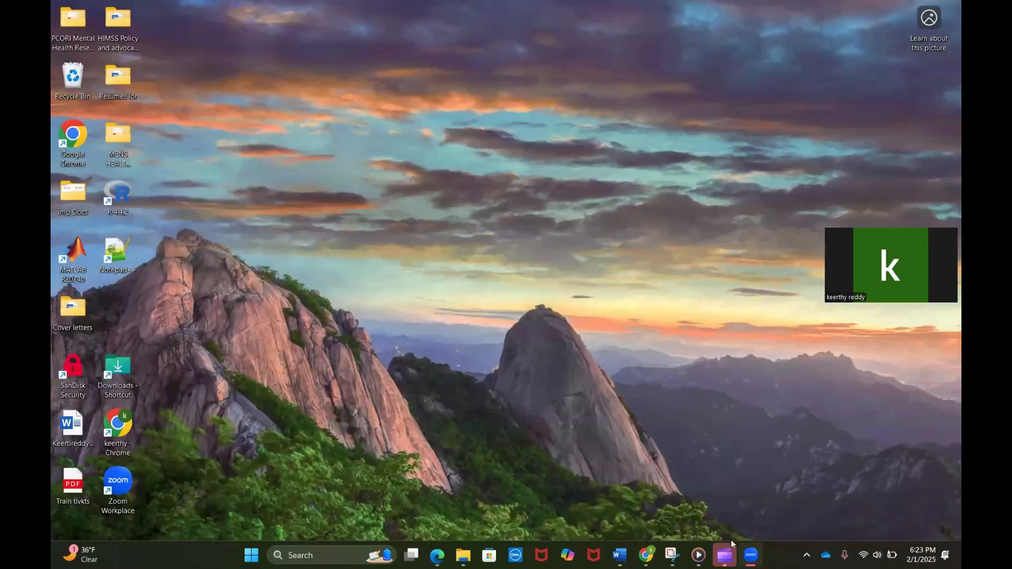
pyautogui.moveTo(649, 556)
pyautogui.click(632, 498)
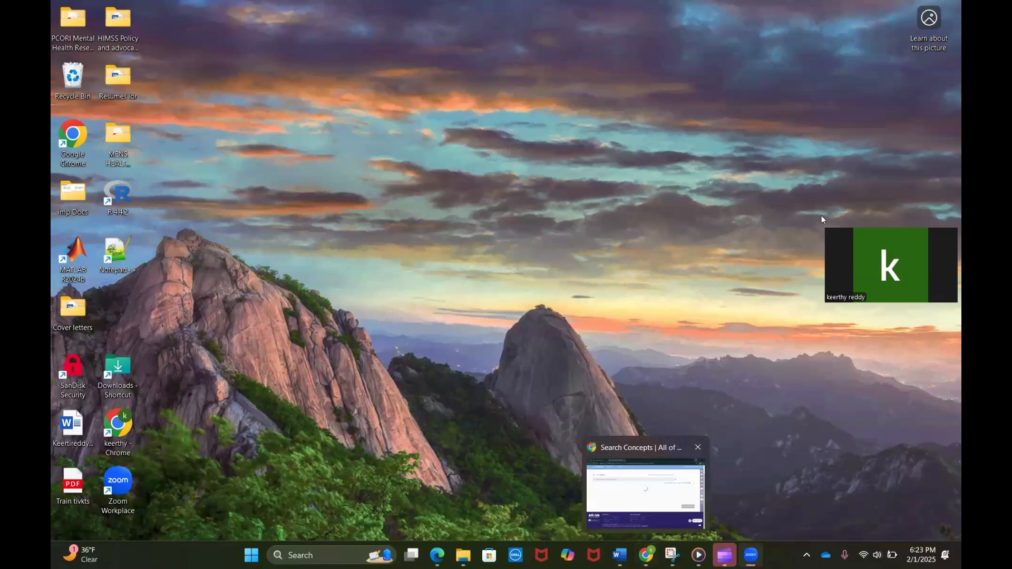
# Show the Conditions results as source concepts (ICD9, ICD10) and place the browser window side by side with the workbook.
pyautogui.click(867, 173)
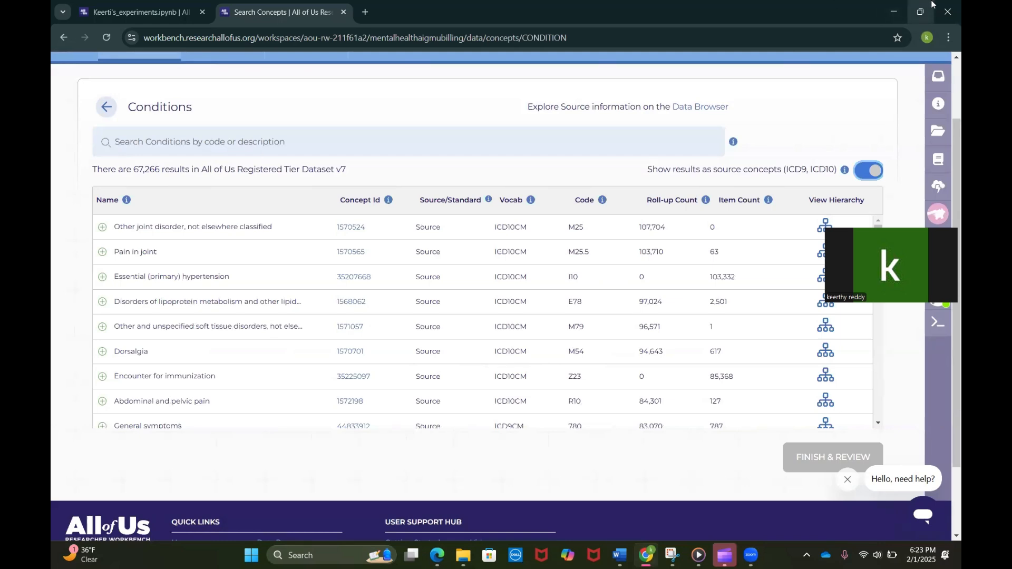
pyautogui.moveTo(927, 10)
pyautogui.click(881, 105)
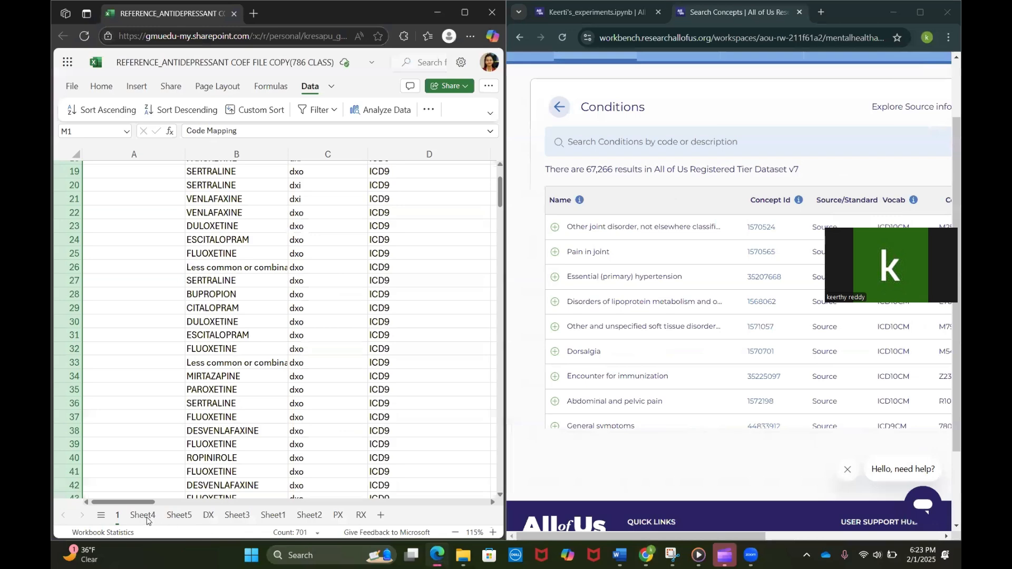
# Look through the whole deduplicated list of codes and descriptions on Sheet5 of the workbook.
pyautogui.click(151, 516)
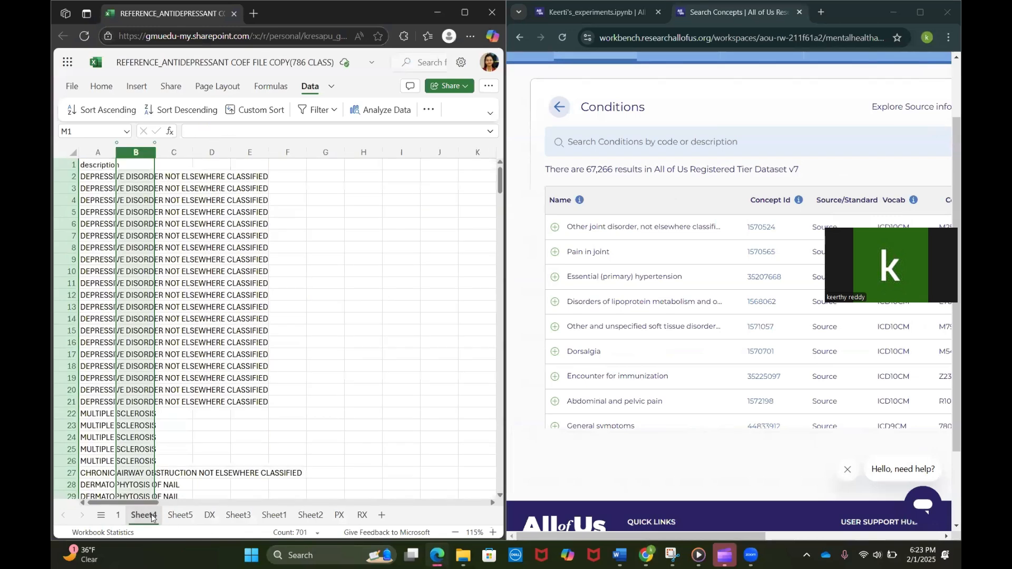
pyautogui.click(180, 515)
pyautogui.scroll(20, 145, 298)
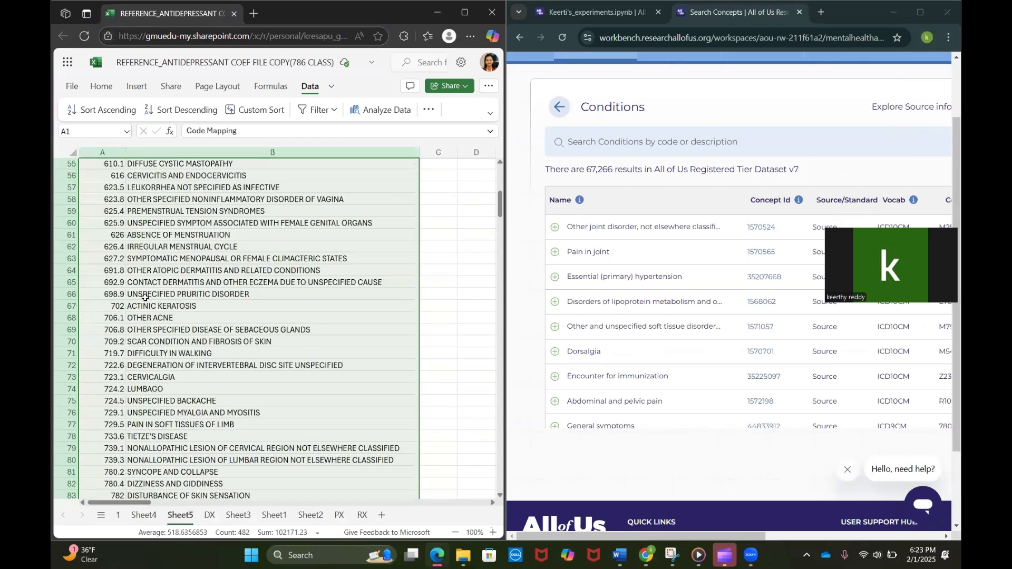
pyautogui.scroll(-6, 145, 298)
pyautogui.scroll(-20, 145, 298)
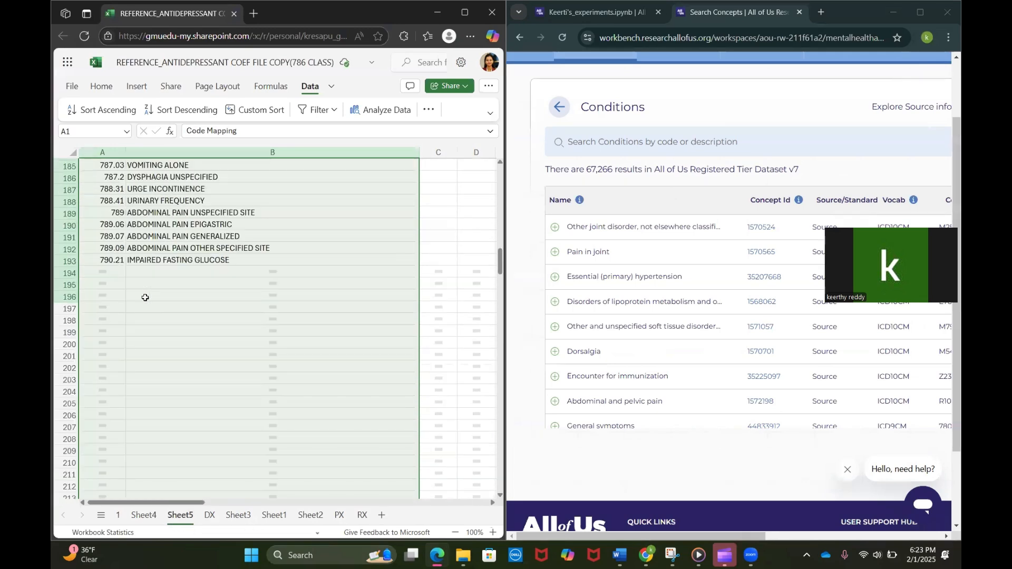
pyautogui.scroll(-12, 145, 297)
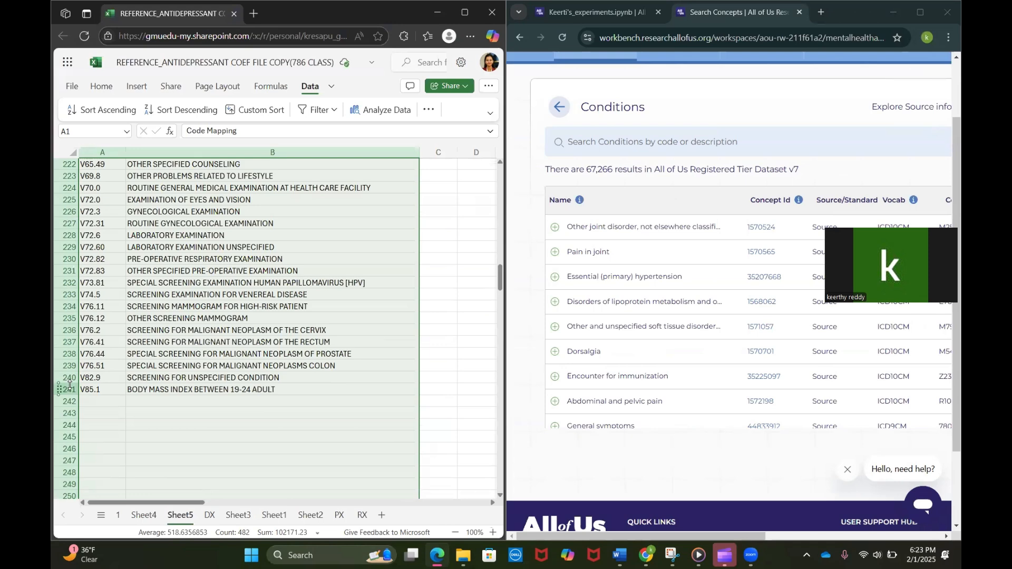
pyautogui.scroll(20, 109, 193)
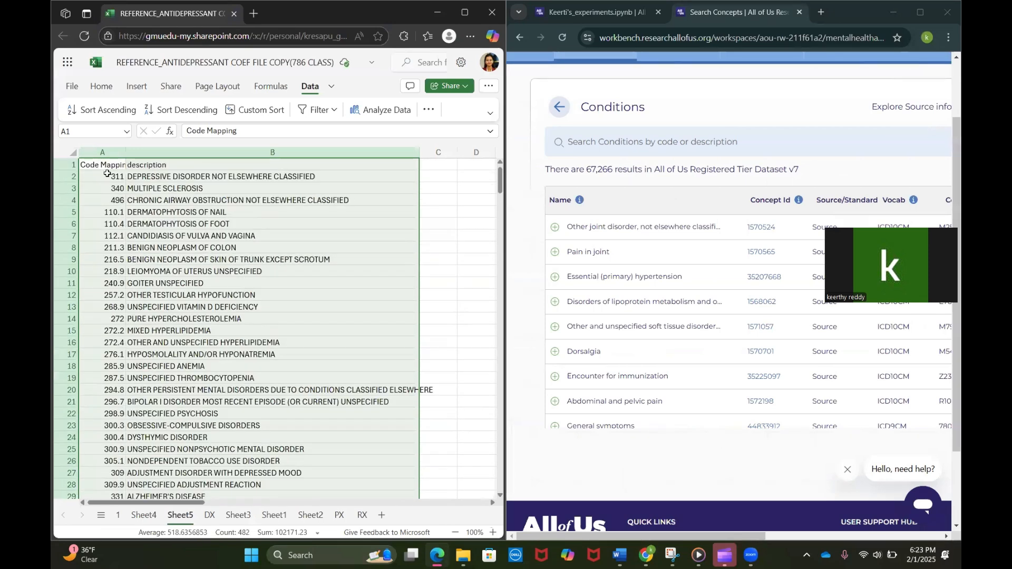
# Search Conditions for code 311 copied from the workbook and add "Depressive disorder, not elsewhere classified" to the selected concepts.
pyautogui.click(107, 175)
pyautogui.hotkey('ctrl', 'c')
pyautogui.click(587, 141)
pyautogui.hotkey('ctrl', 'v')
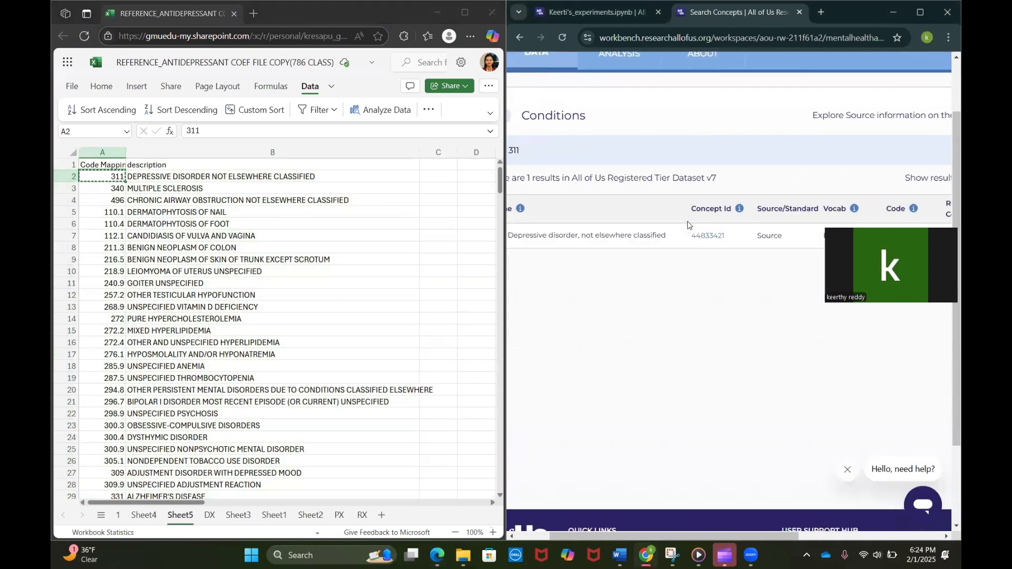
pyautogui.click(197, 177)
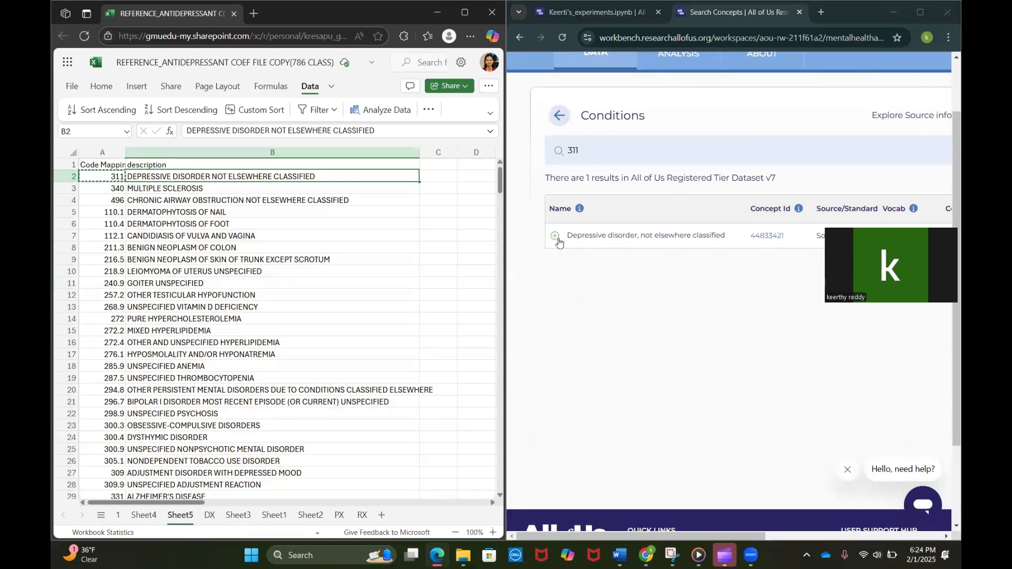
pyautogui.click(557, 240)
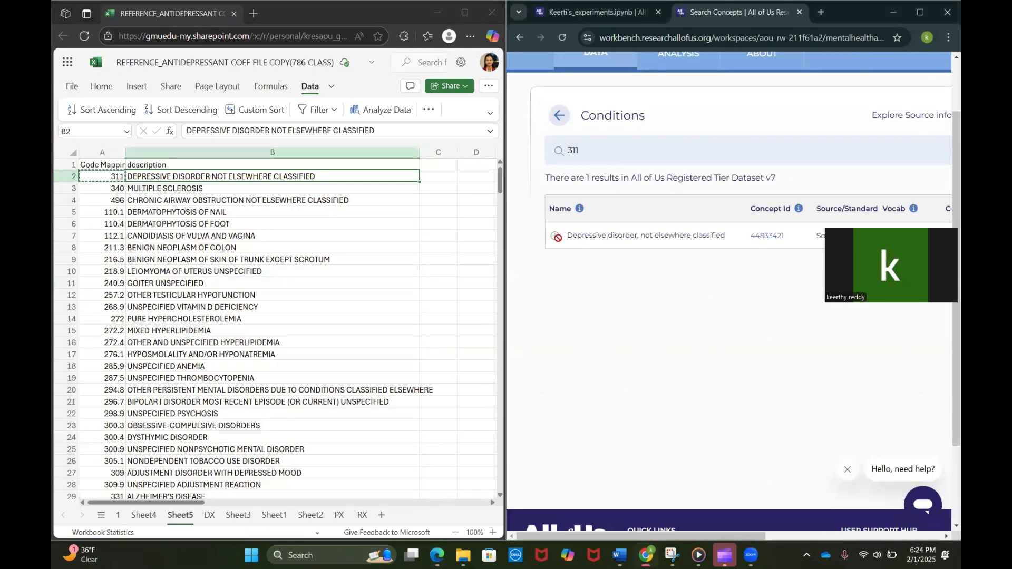
# Search Conditions for code 110.4 copied from the workbook and add "Dermatophytosis of foot" to the selected concepts.
pyautogui.click(107, 224)
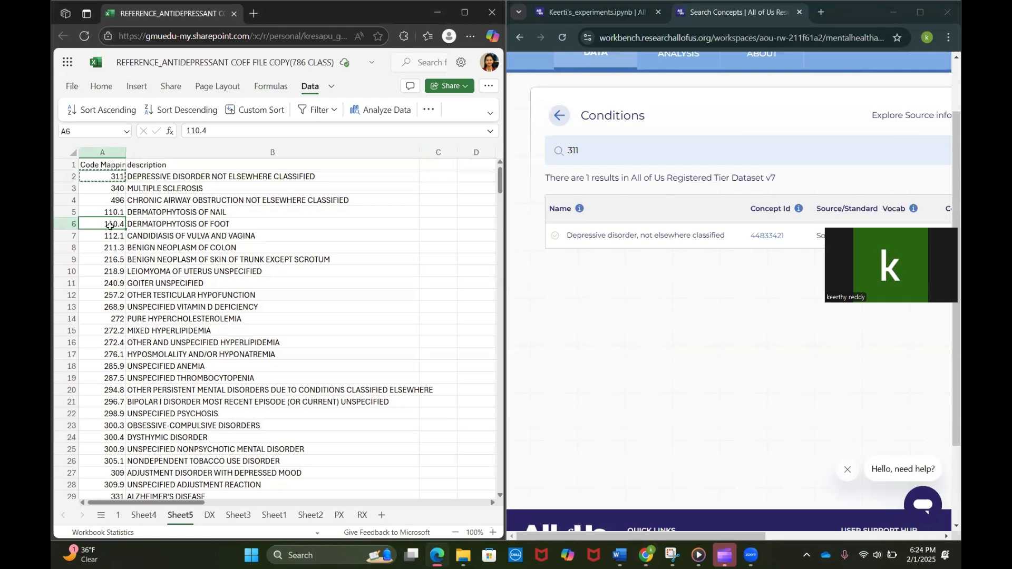
pyautogui.hotkey('ctrl', 'c')
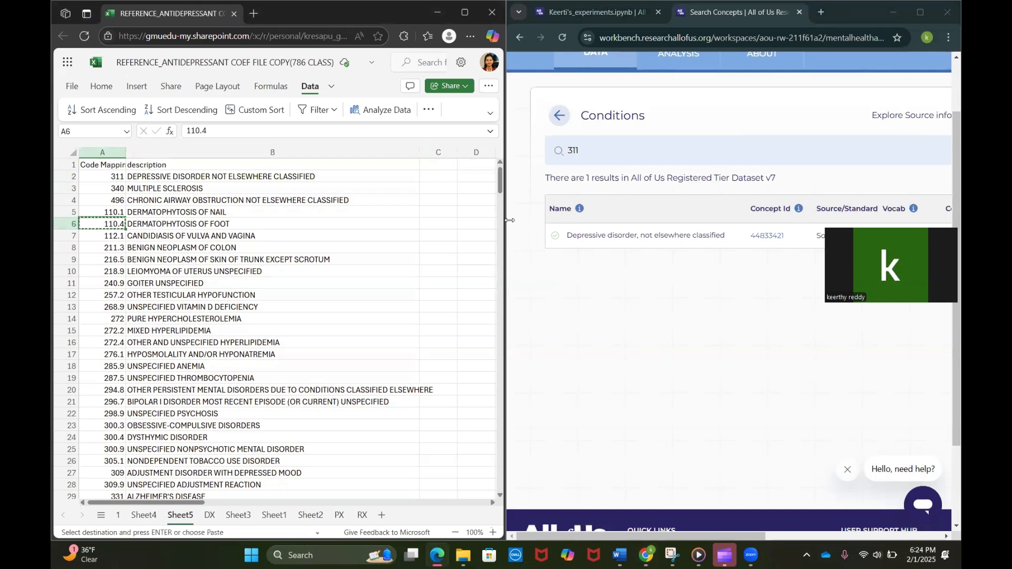
pyautogui.doubleClick(573, 150)
pyautogui.hotkey('ctrl', 'v')
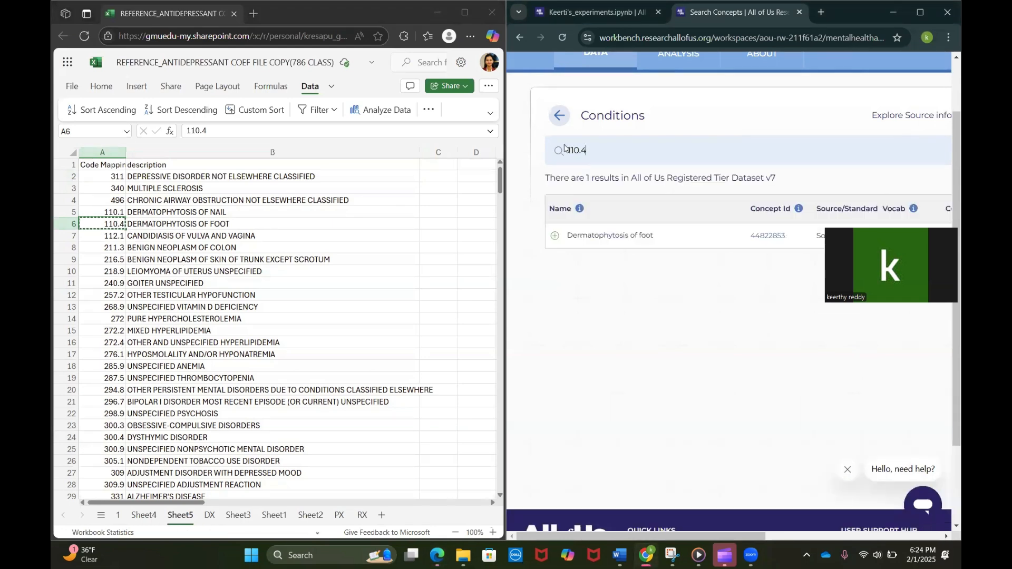
pyautogui.click(555, 235)
# Copy code 401 from the workbook, search Conditions for it as 401.0 and add "Malignant essential hypertension".
pyautogui.scroll(-6, 135, 375)
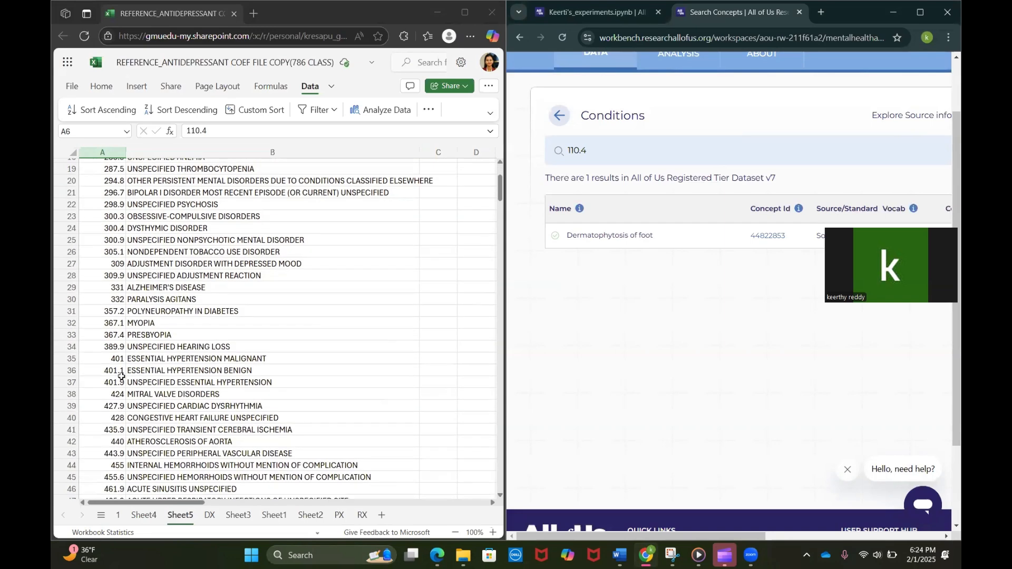
pyautogui.click(120, 359)
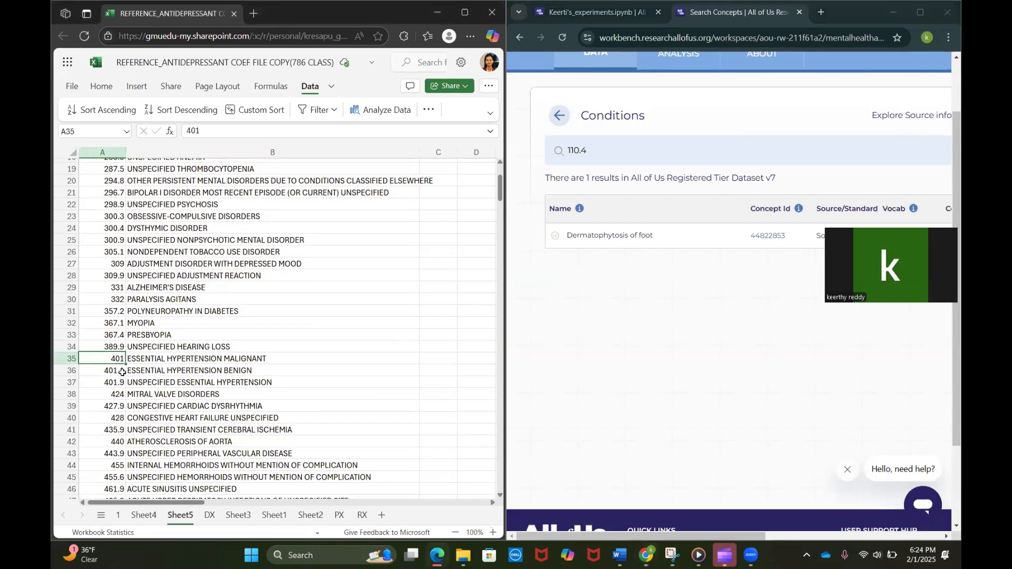
pyautogui.hotkey('ctrl', 'c')
pyautogui.click(586, 148)
pyautogui.hotkey('ctrl', 'a')
pyautogui.hotkey('ctrl', 'v')
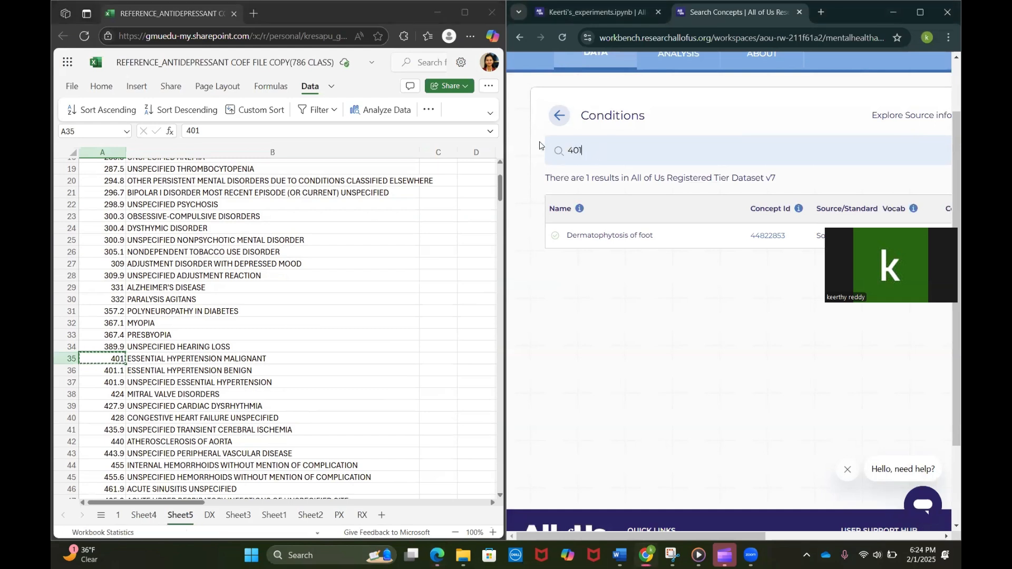
pyautogui.write('.0')
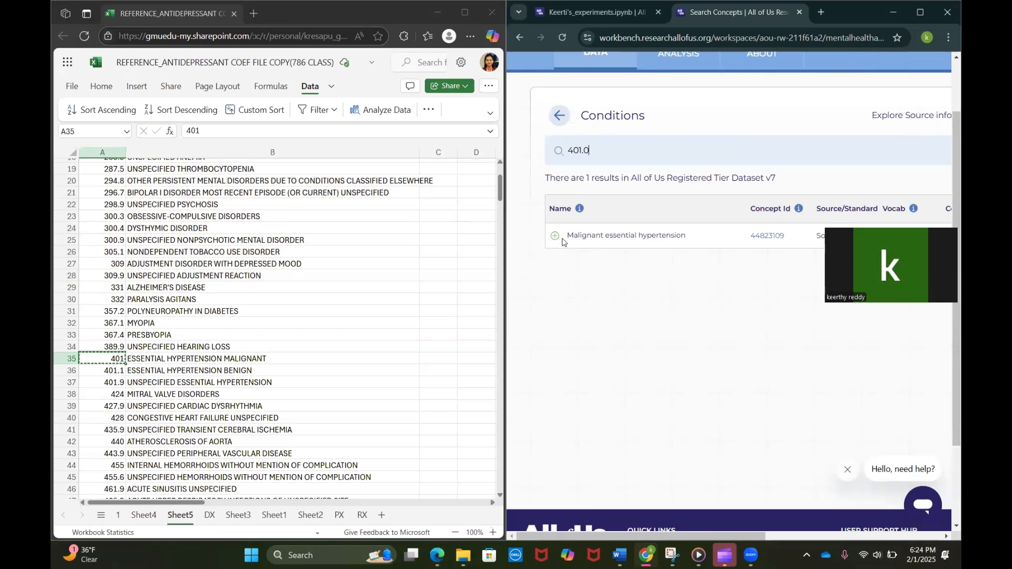
pyautogui.doubleClick(582, 236)
# Copy code 626 from the workbook, search Conditions for it as 626.0 and add "Absence of menstruation".
pyautogui.scroll(-7, 152, 386)
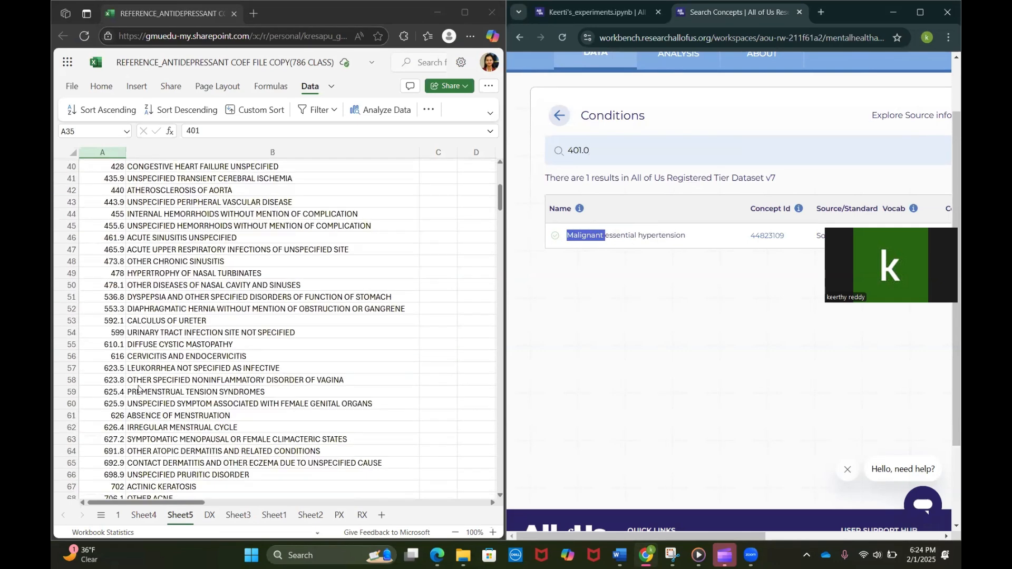
pyautogui.click(113, 418)
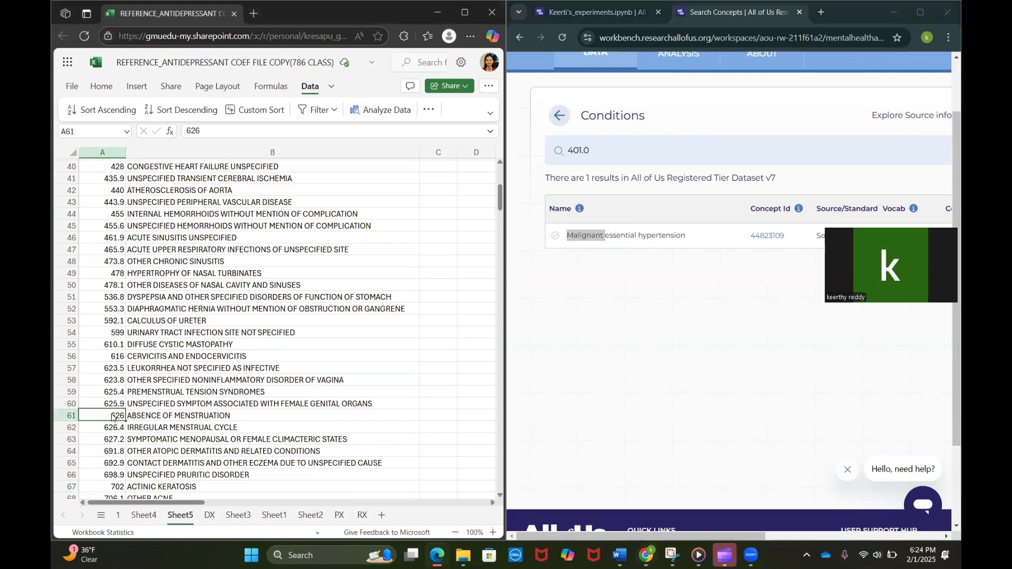
pyautogui.hotkey('ctrl', 'c')
pyautogui.click(548, 136)
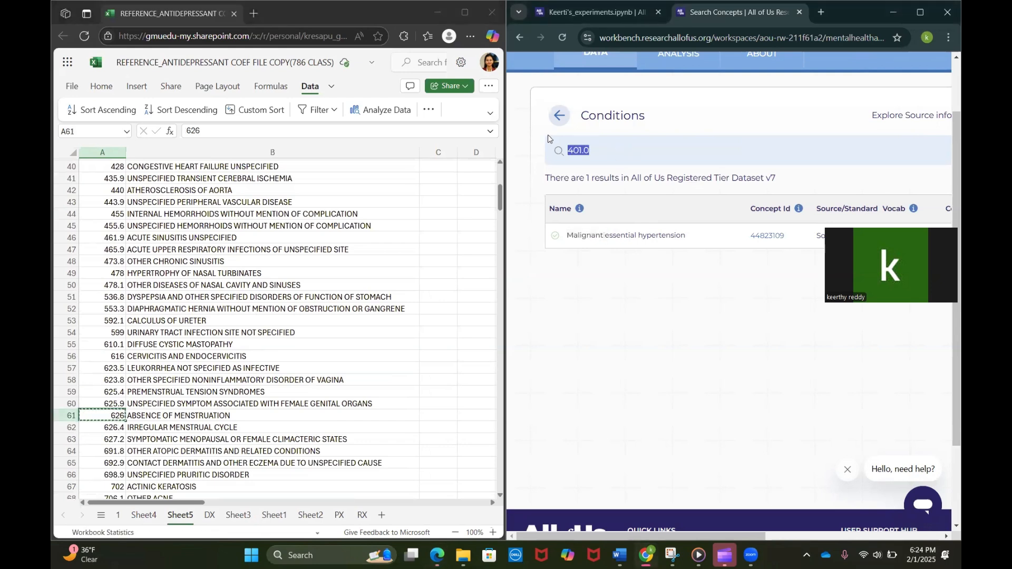
pyautogui.hotkey('ctrl', 'a')
pyautogui.hotkey('ctrl', 'v')
pyautogui.press('Return')
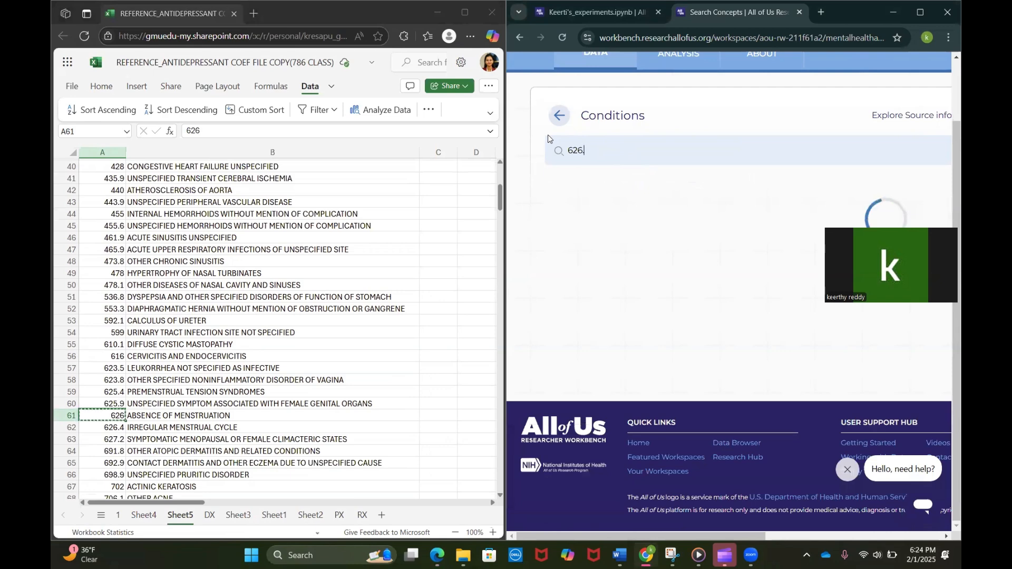
pyautogui.write('.0')
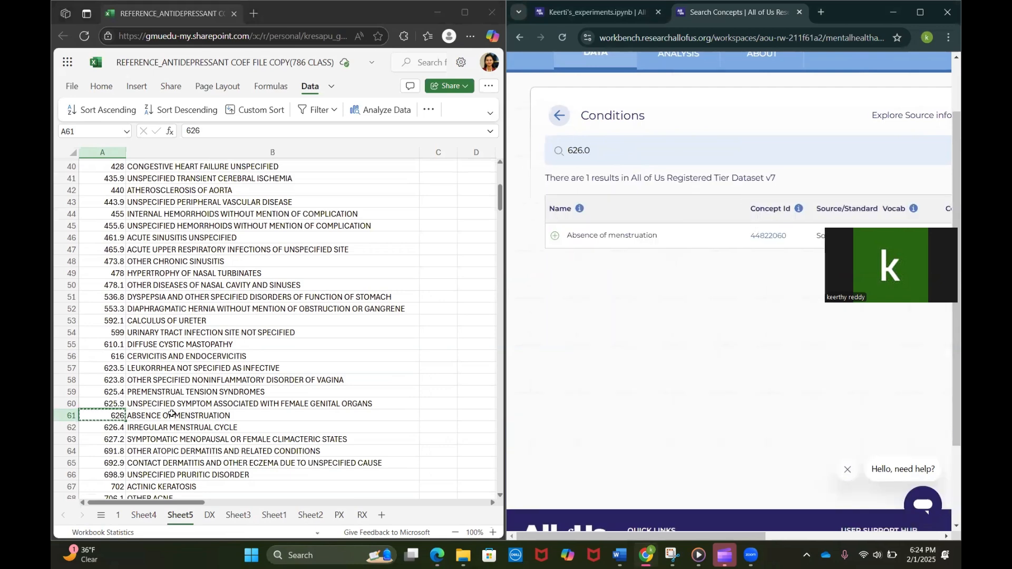
pyautogui.click(170, 415)
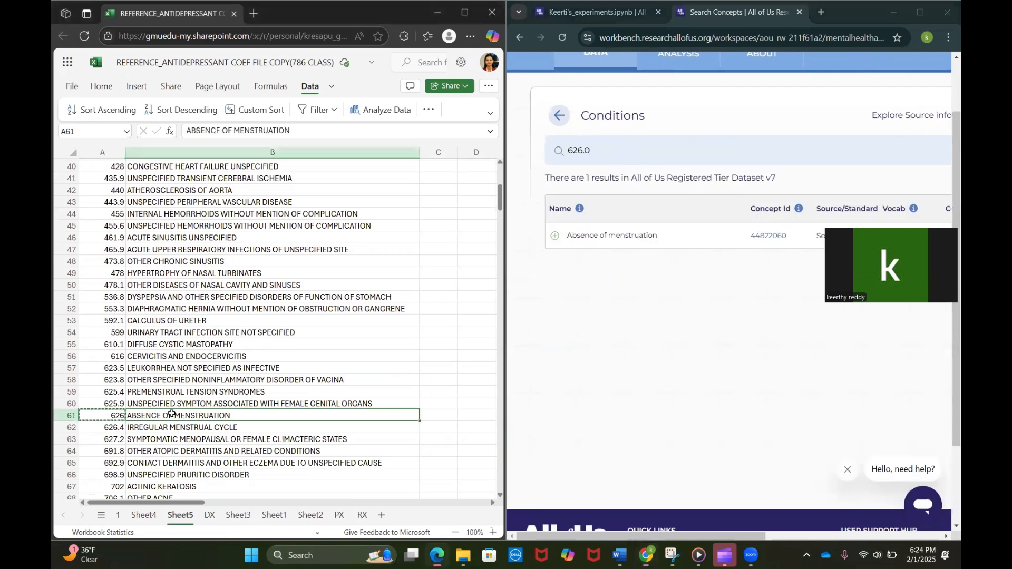
pyautogui.click(555, 236)
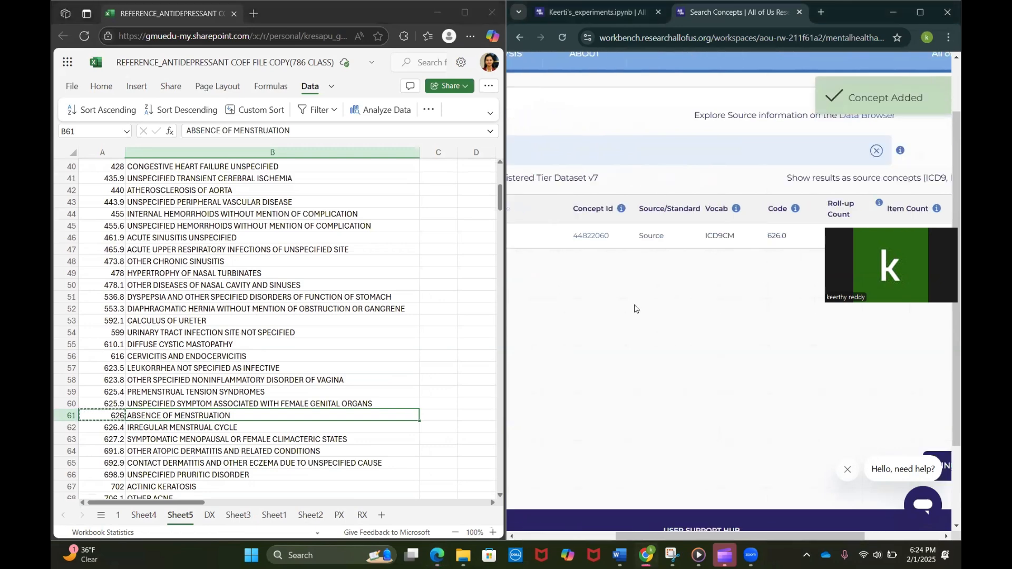
# Review the selected Conditions concepts and try saving them as a new concept set named dx_codes.
pyautogui.click(920, 12)
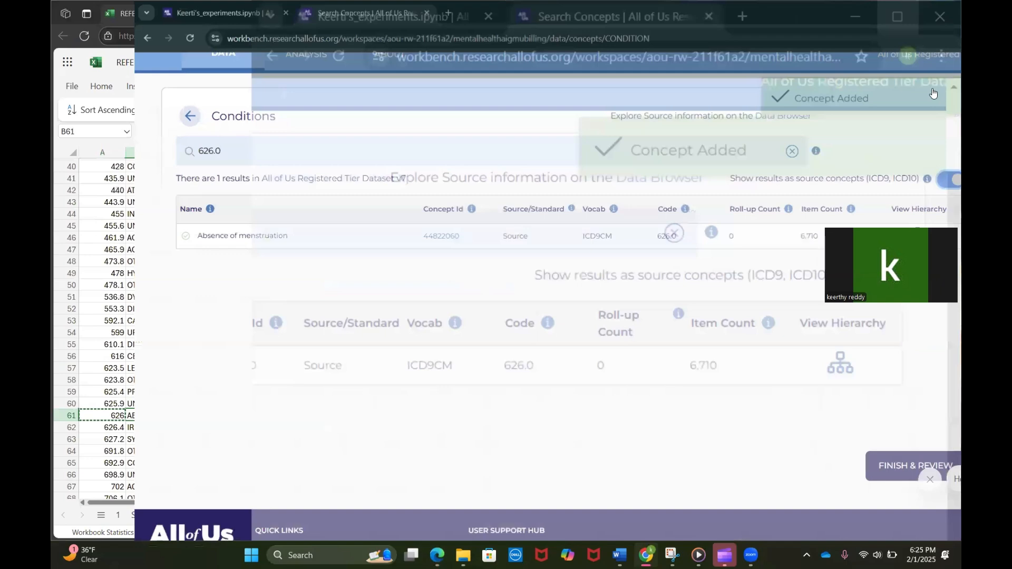
pyautogui.click(932, 92)
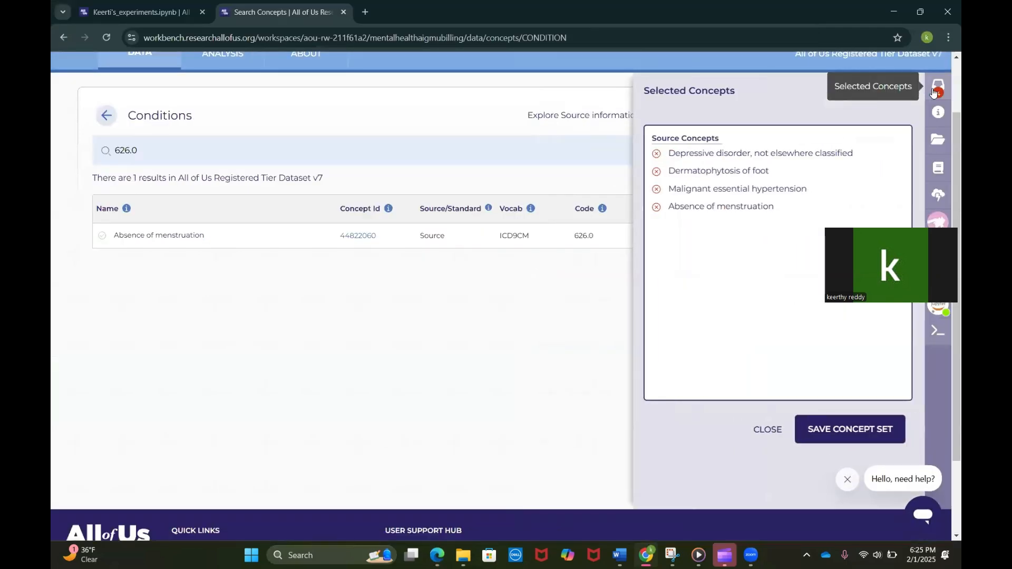
pyautogui.click(838, 434)
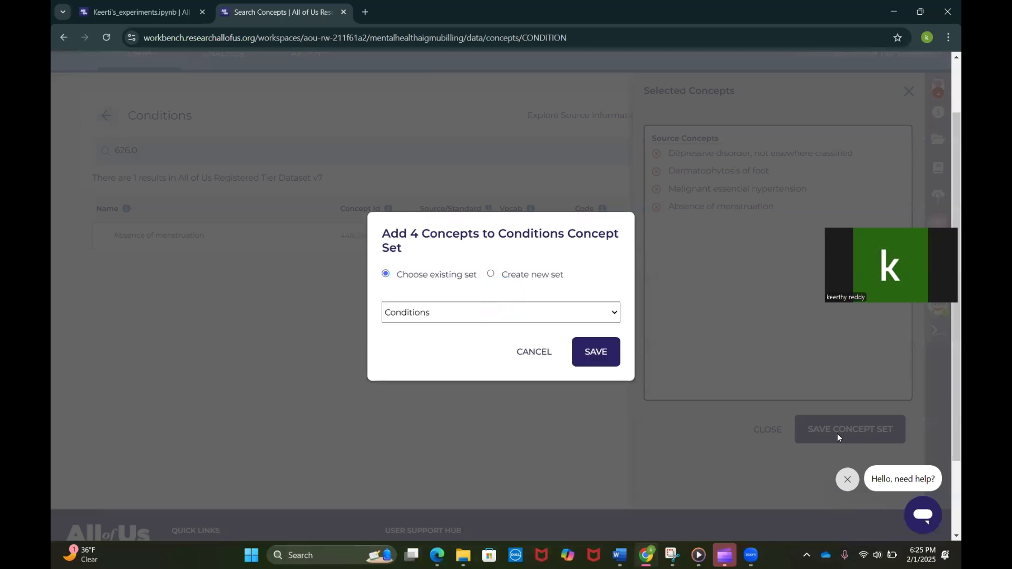
pyautogui.click(491, 274)
pyautogui.click(464, 257)
pyautogui.write('dx')
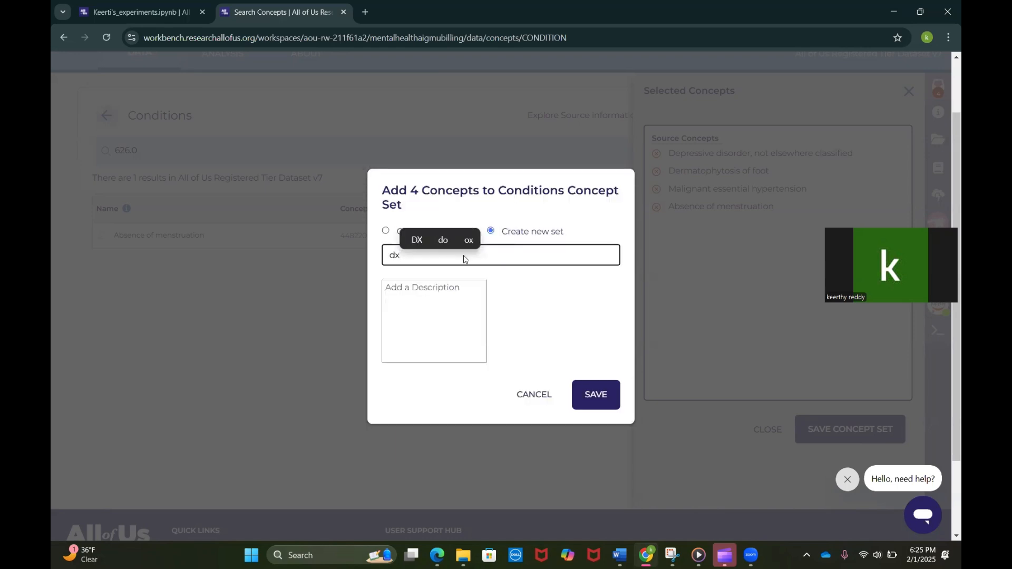
pyautogui.write('_codes')
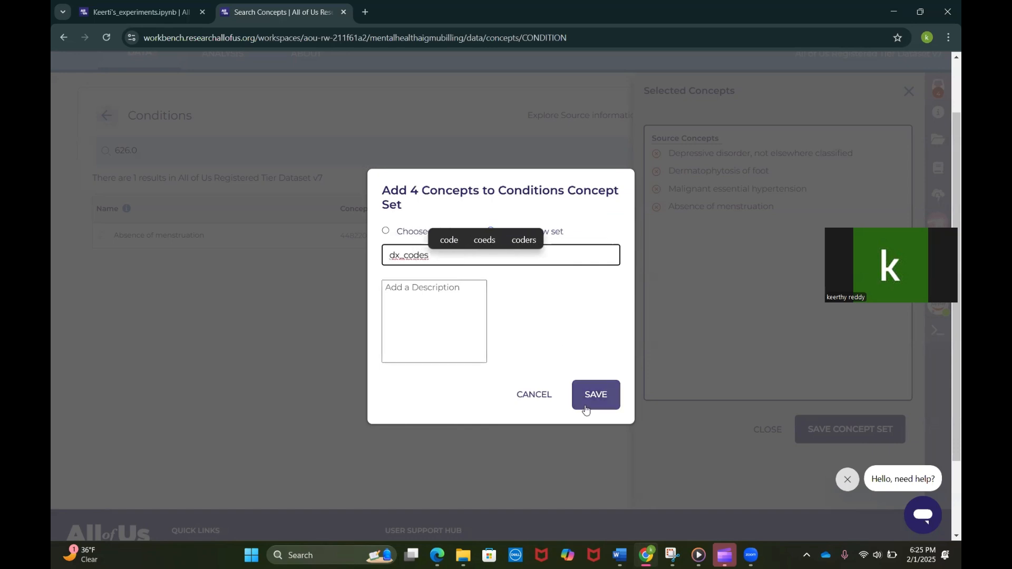
pyautogui.click(534, 395)
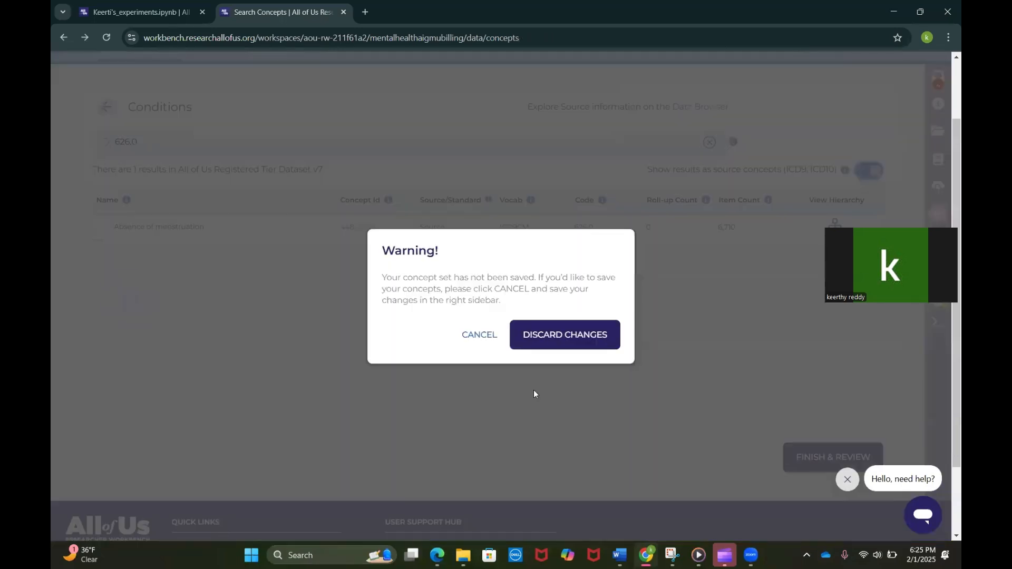
# Leave the Conditions search for the concept domains page and discard the unsaved concept selection.
pyautogui.click(479, 339)
pyautogui.hotkey('alt', 'Left')
pyautogui.click(563, 335)
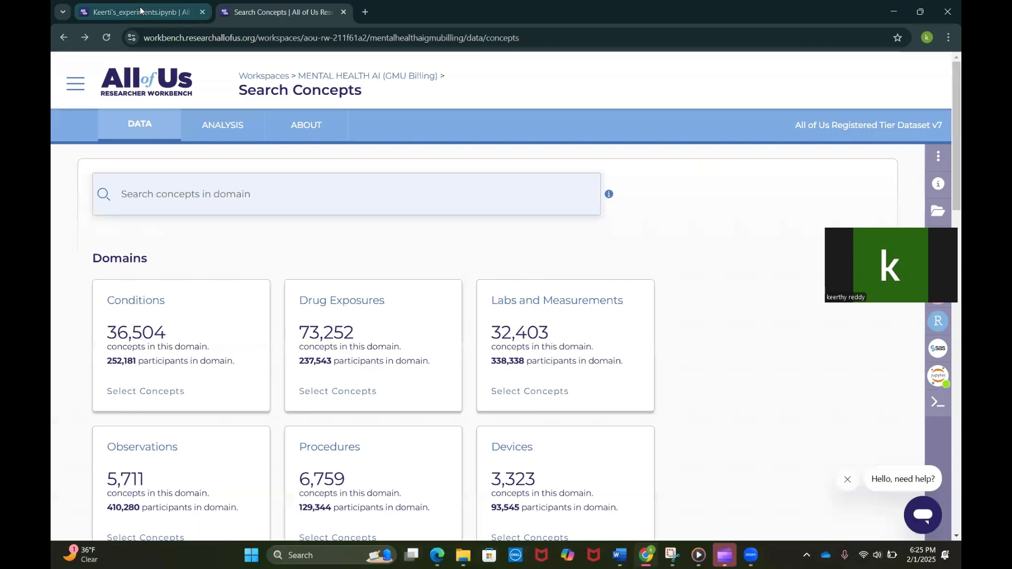
pyautogui.click(155, 5)
pyautogui.click(264, 12)
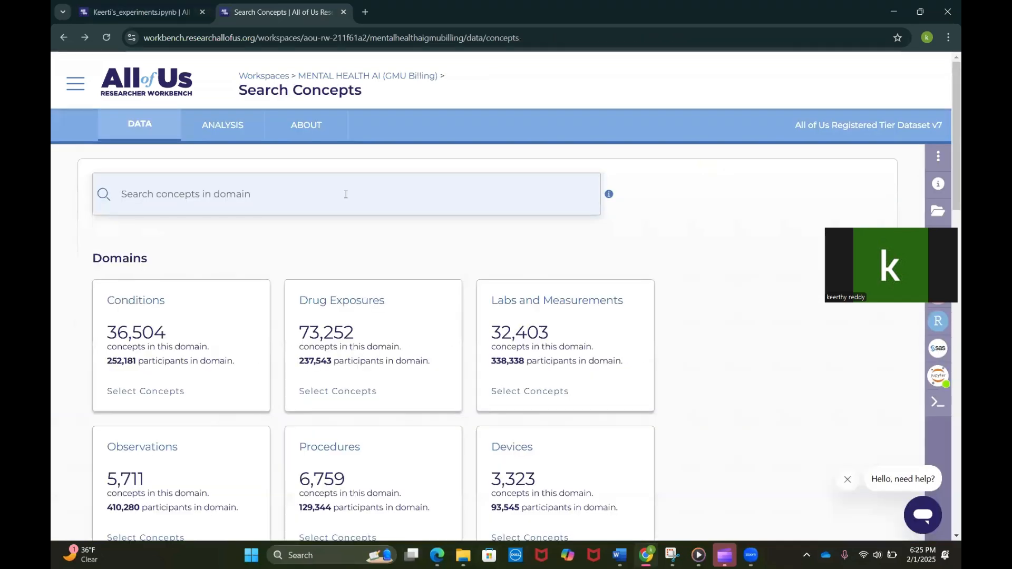
# Switch to the Excel workbook and filter the cgrp column on sheet 1 to show only px.
pyautogui.moveTo(920, 11)
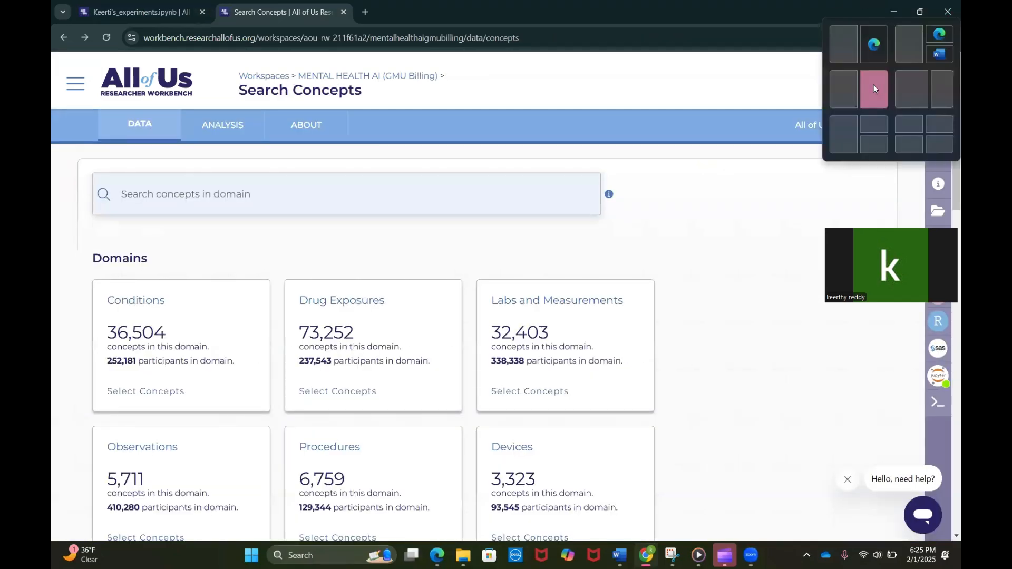
pyautogui.click(871, 92)
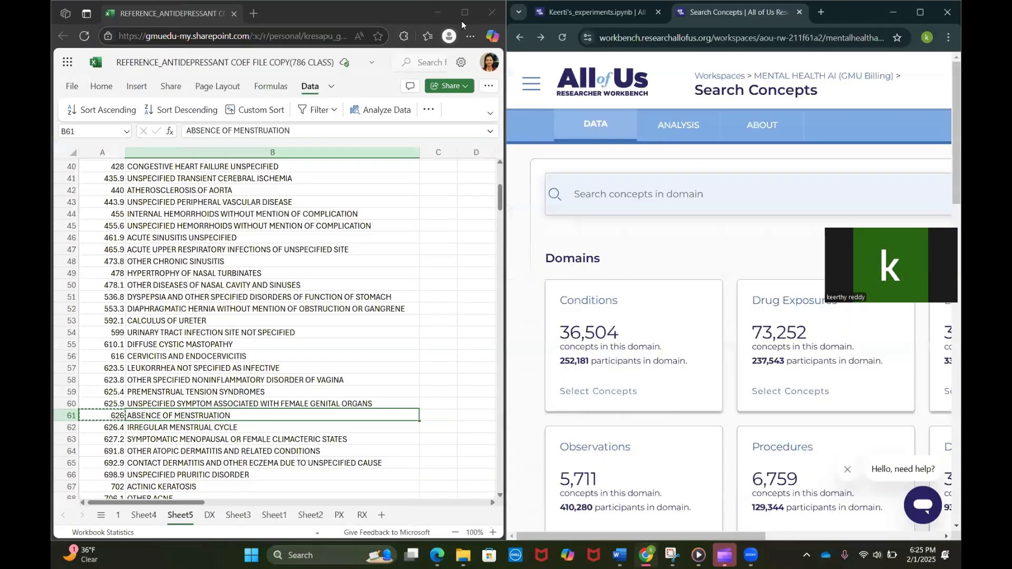
pyautogui.click(461, 17)
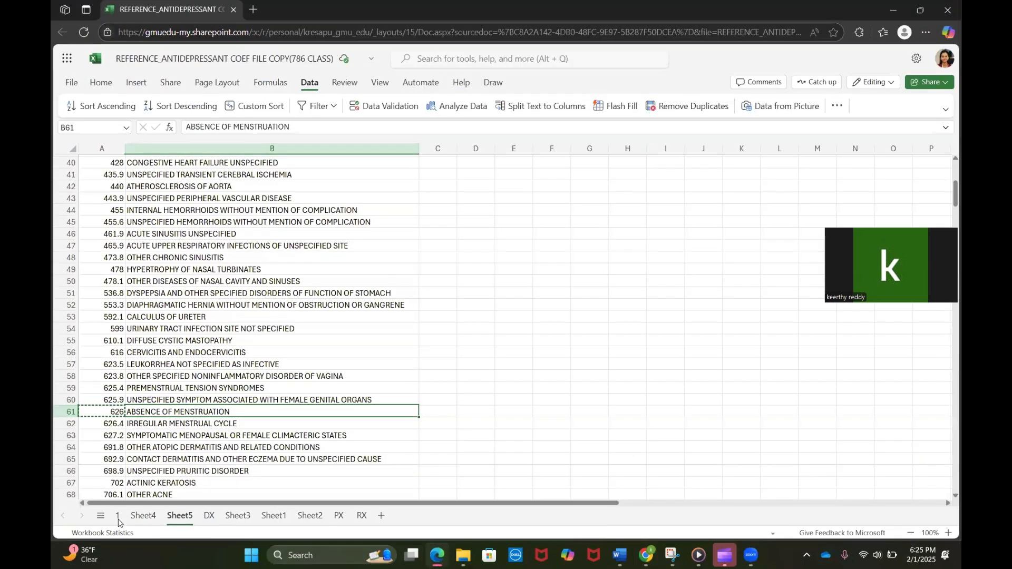
pyautogui.click(118, 518)
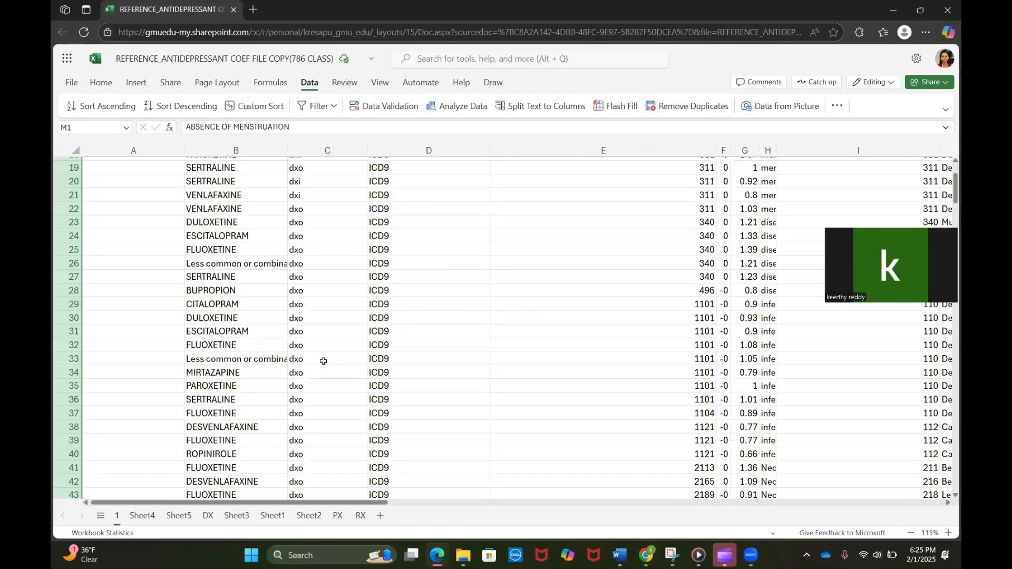
pyautogui.scroll(5, 324, 361)
pyautogui.click(361, 166)
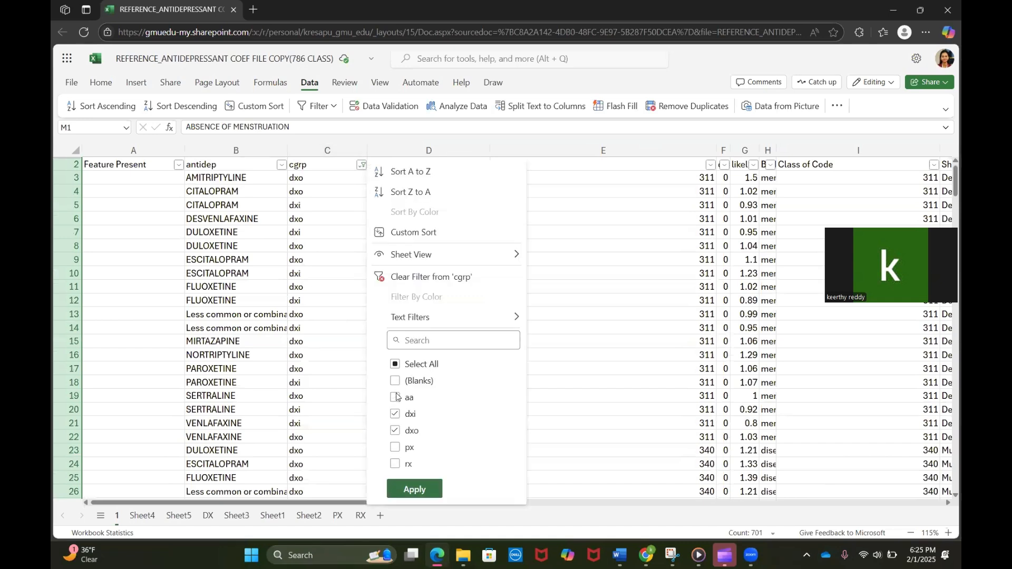
pyautogui.click(394, 415)
pyautogui.click(395, 430)
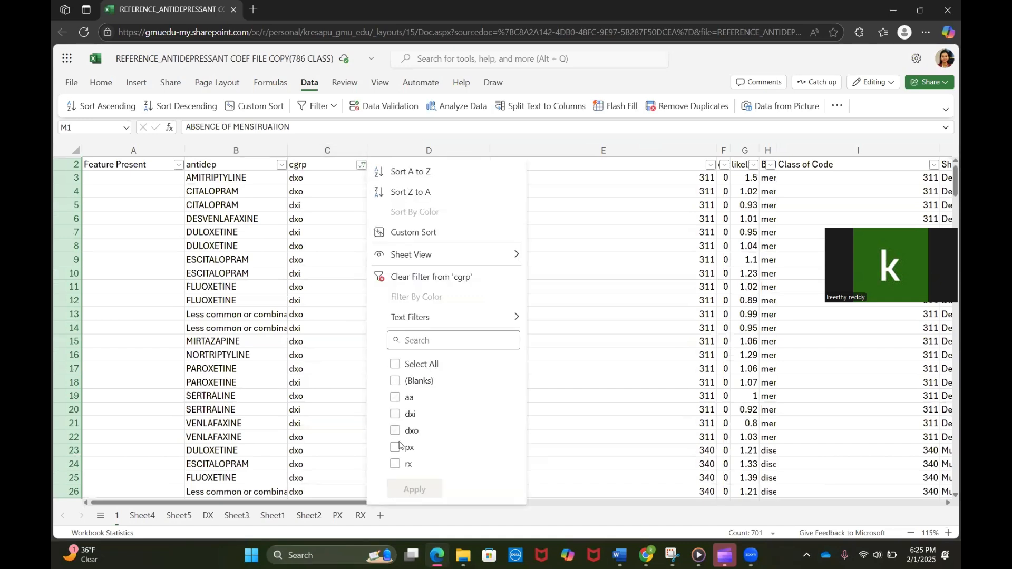
pyautogui.click(394, 447)
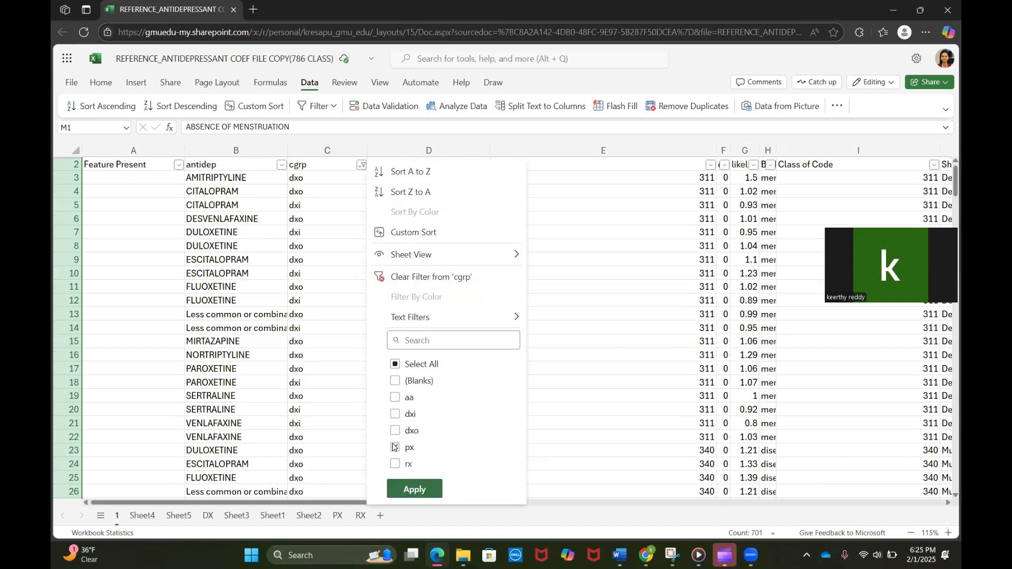
pyautogui.click(406, 486)
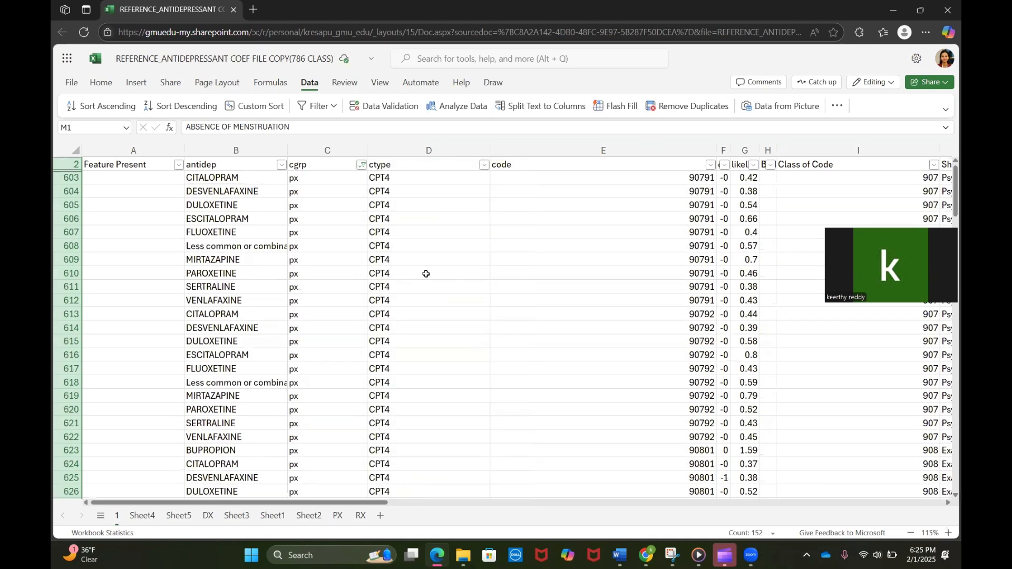
# Examine the description and Code Mapping columns of the px rows, and open the PX sheet of unique procedure codes.
pyautogui.hscroll(8, 426, 274)
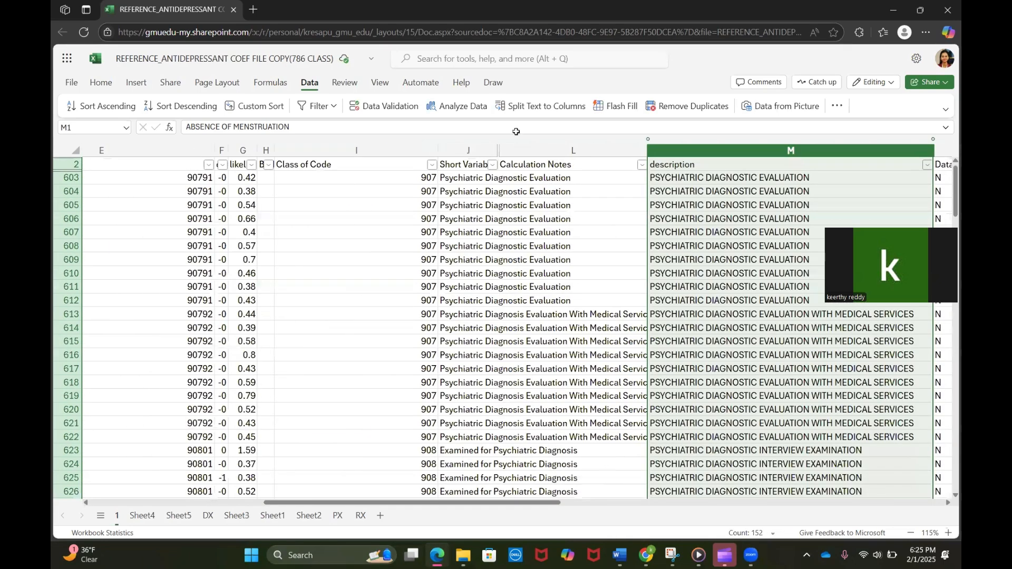
pyautogui.hscroll(5, 579, 211)
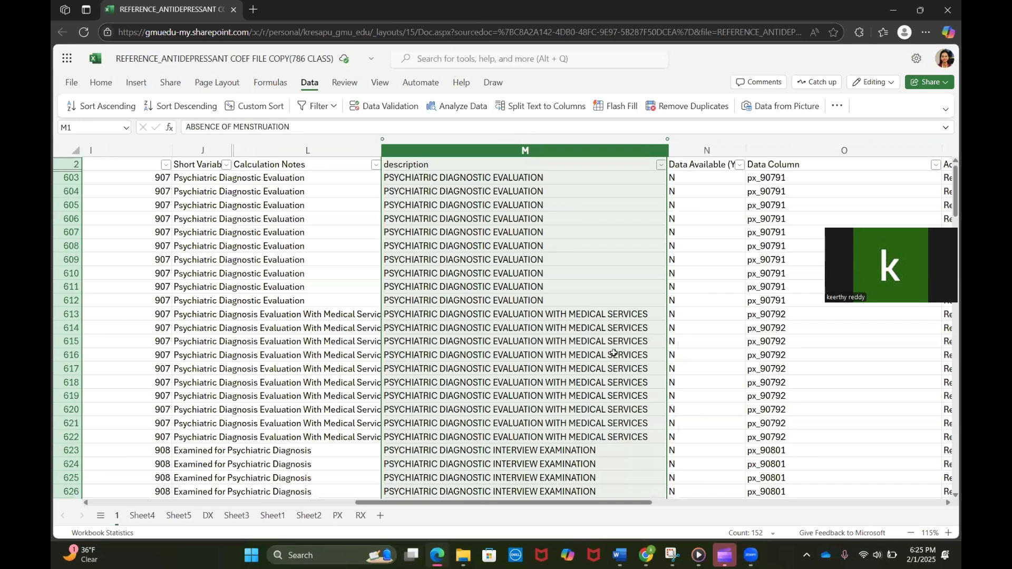
pyautogui.hscroll(3, 614, 353)
pyautogui.hscroll(3, 665, 167)
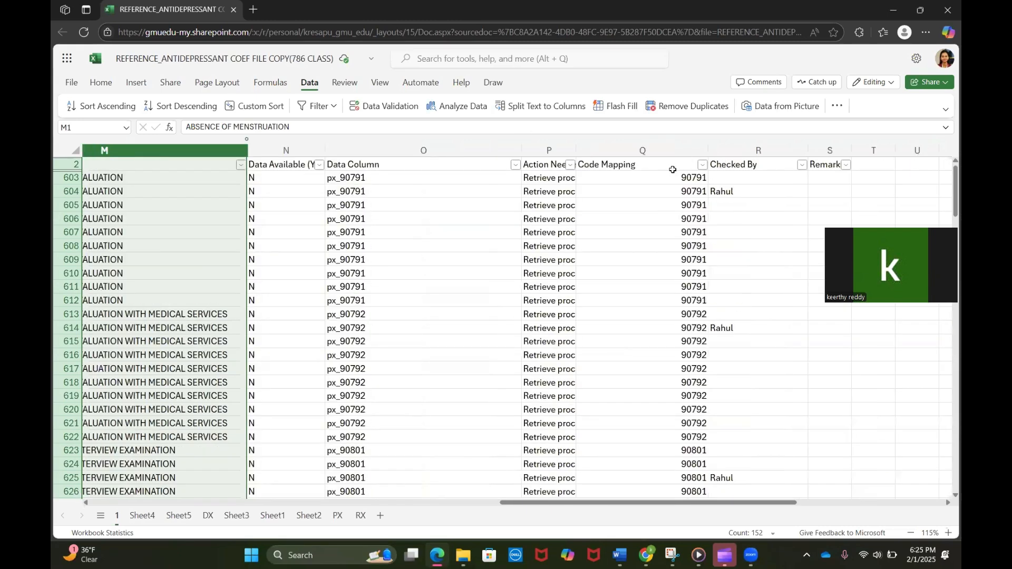
pyautogui.click(665, 167)
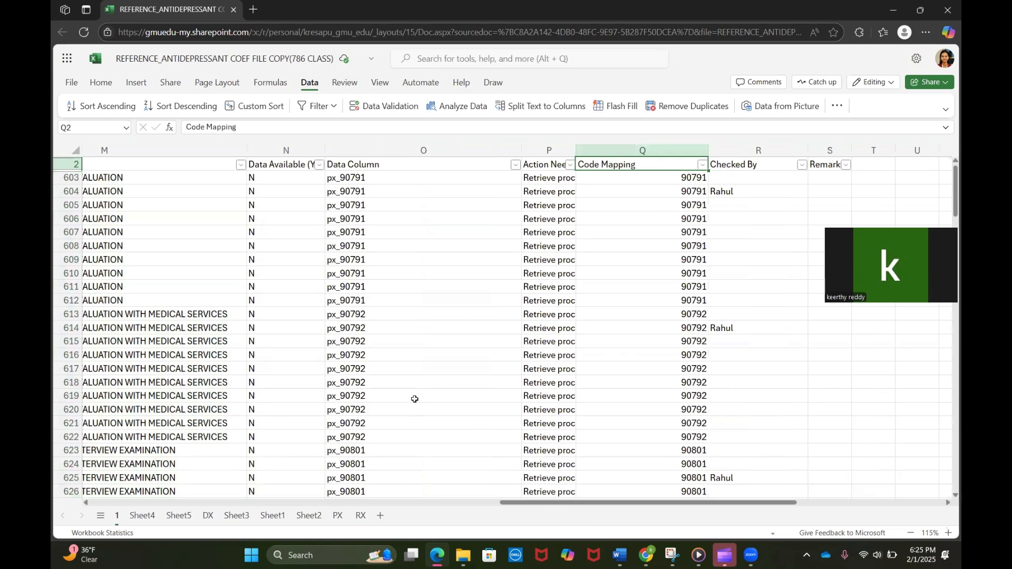
pyautogui.click(315, 518)
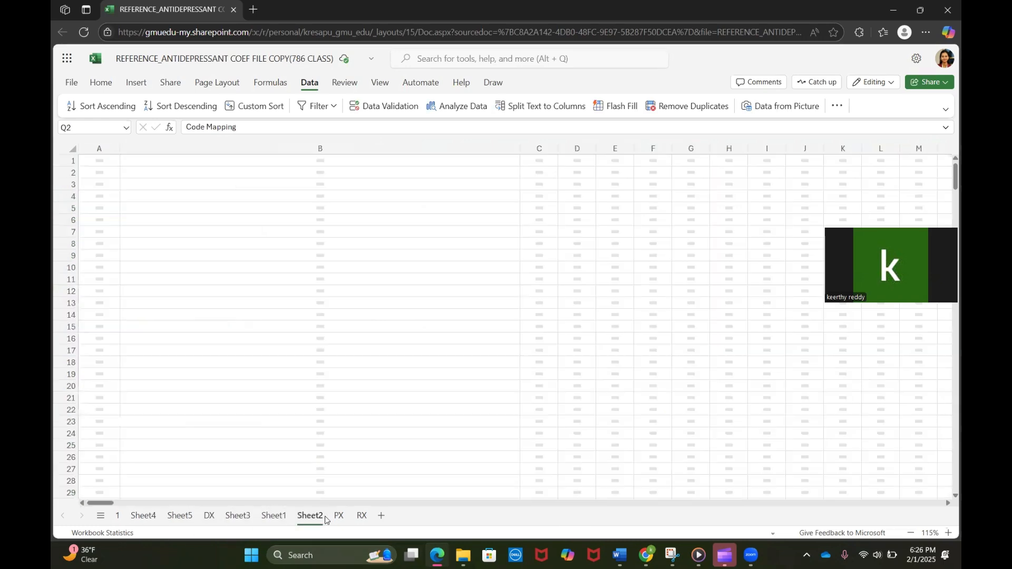
pyautogui.click(333, 518)
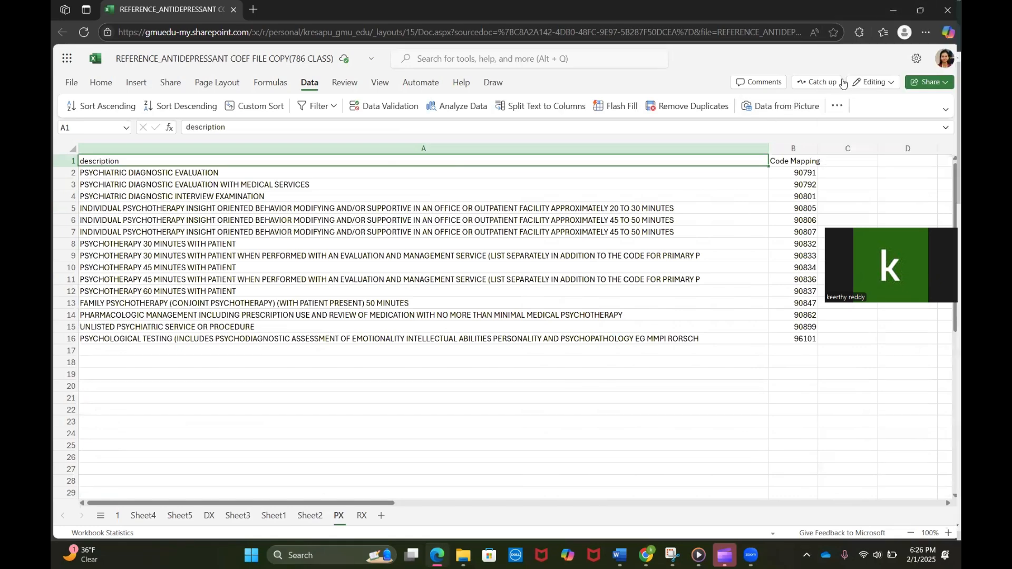
# Switch back to All of Us, return to the Dataset page and start adding a new concept set.
pyautogui.click(931, 3)
pyautogui.click(931, 3)
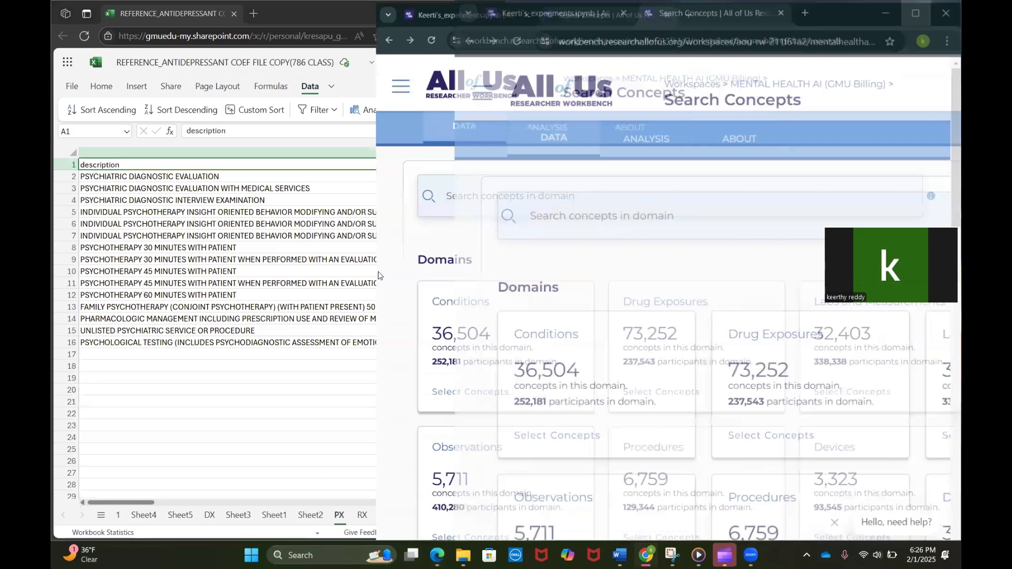
pyautogui.hotkey('alt', 'Left')
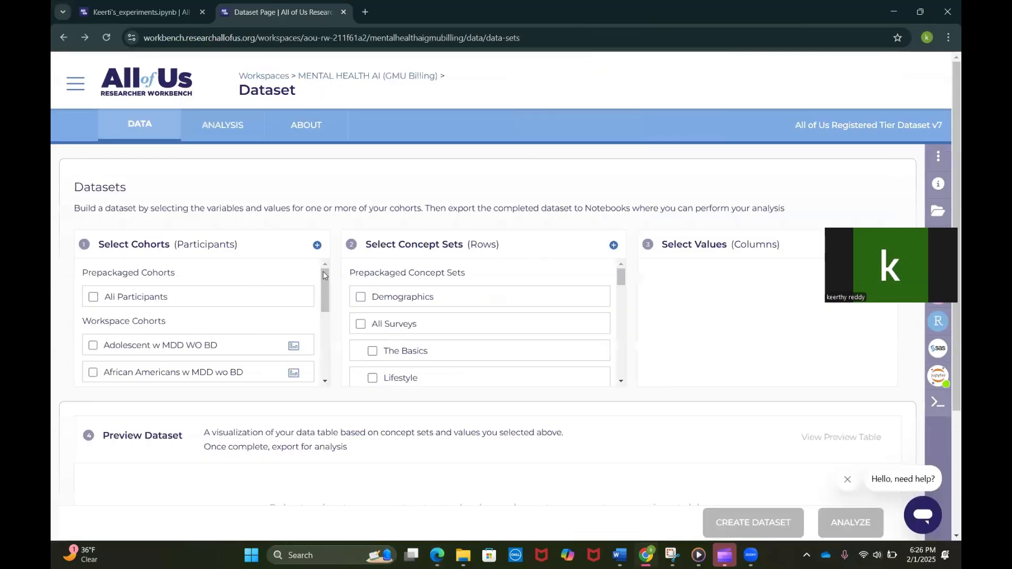
pyautogui.click(613, 245)
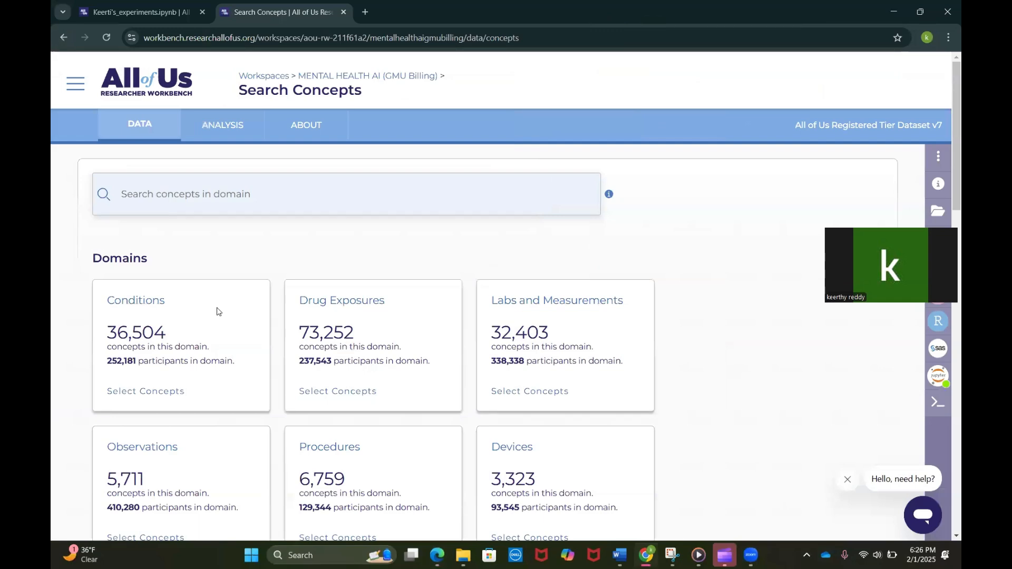
pyautogui.click(536, 311)
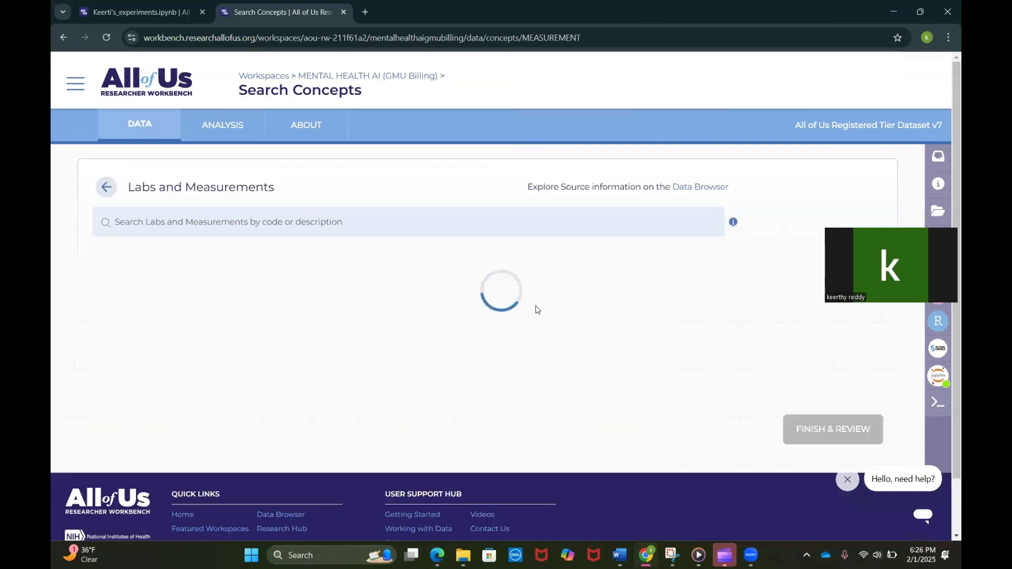
pyautogui.scroll(-3, 758, 242)
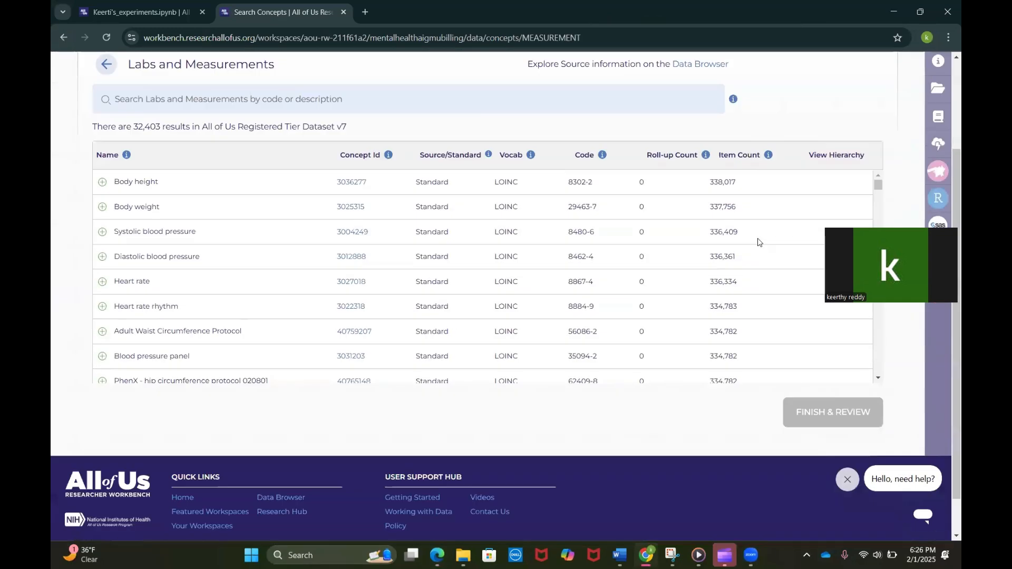
pyautogui.scroll(2, 757, 242)
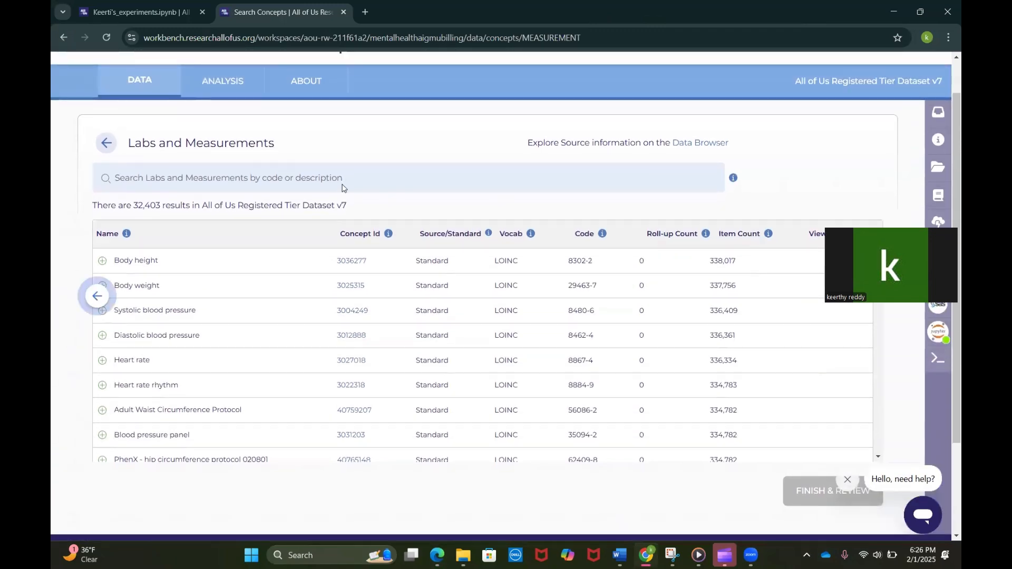
pyautogui.hotkey('alt', 'Left')
# Open the Procedures domain and show its results as source concepts (ICD9, ICD10, CPT).
pyautogui.scroll(-1, 354, 392)
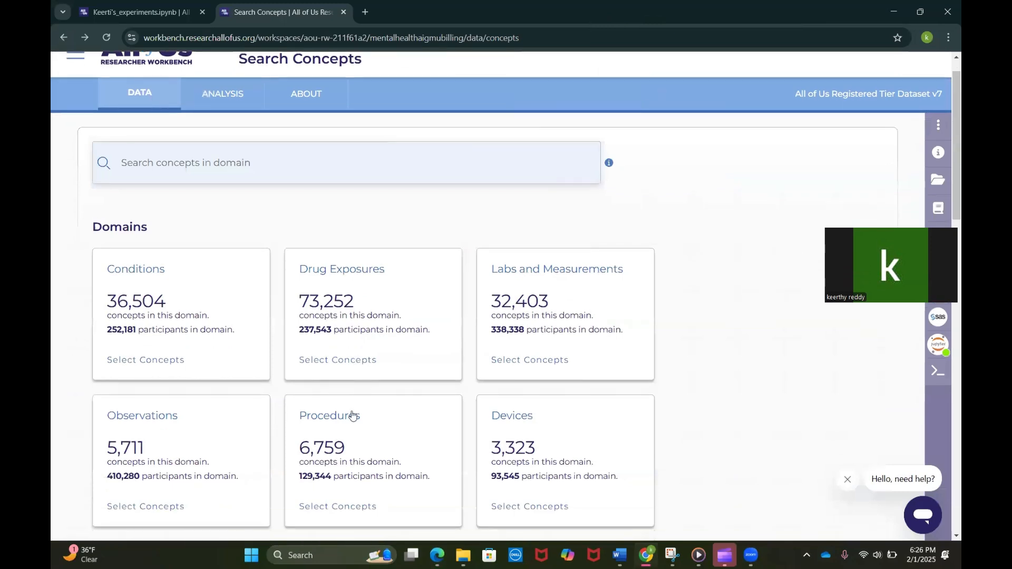
pyautogui.click(324, 421)
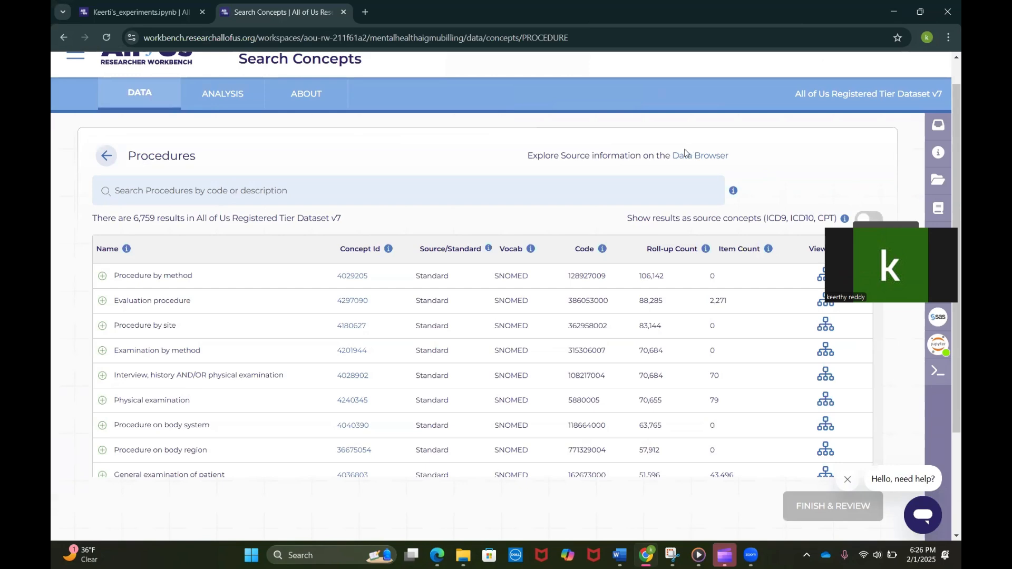
pyautogui.scroll(-2, 685, 152)
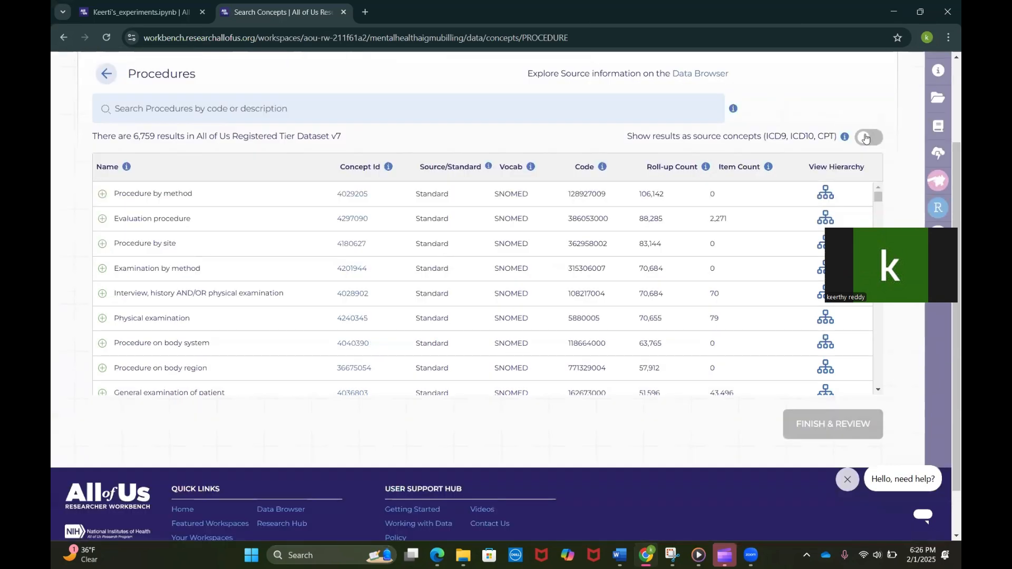
pyautogui.click(865, 138)
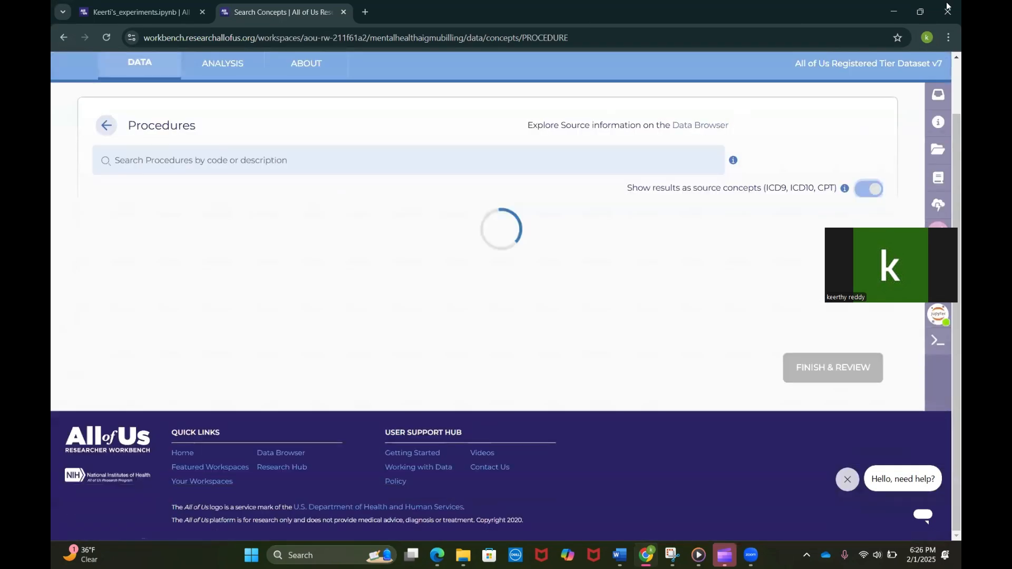
# Open the list of selected concepts for Procedures to check where the concept set is saved.
pyautogui.moveTo(920, 11)
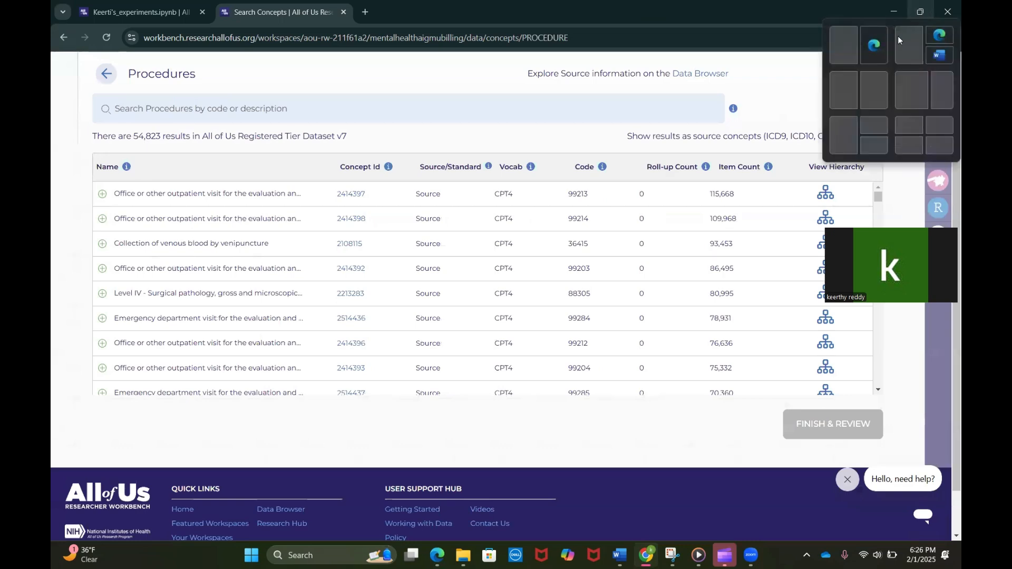
pyautogui.click(871, 86)
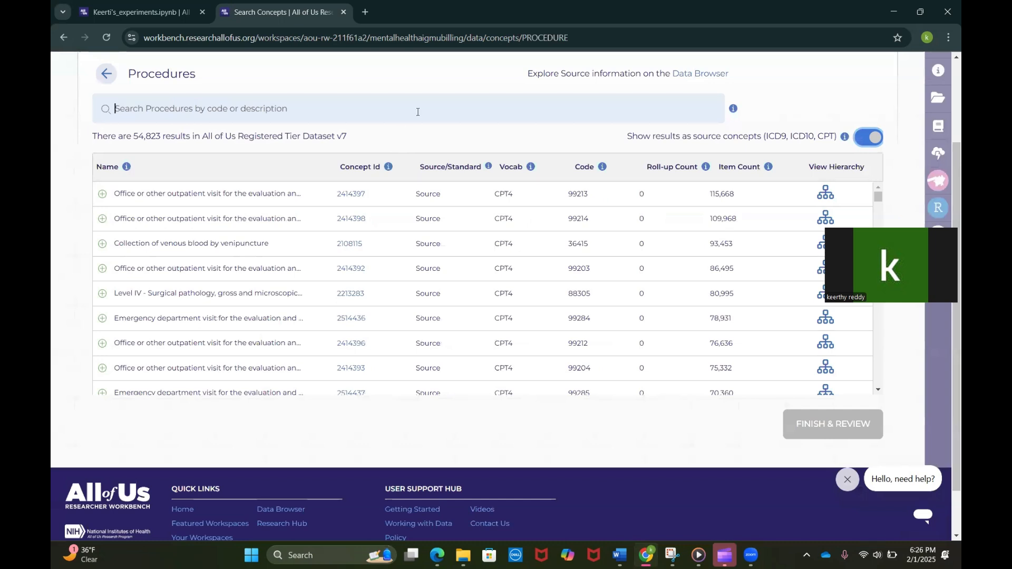
pyautogui.scroll(3, 940, 150)
pyautogui.click(940, 151)
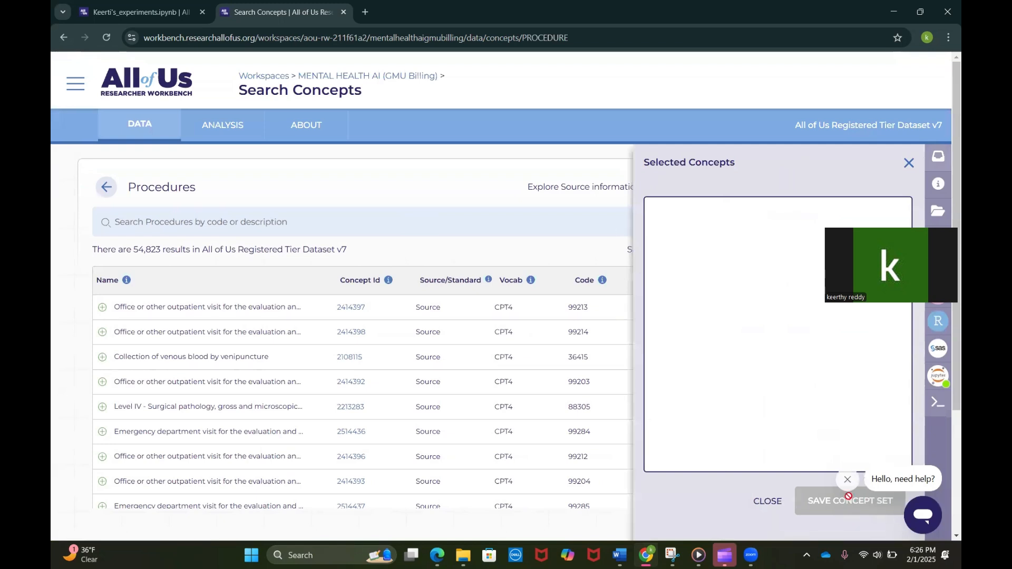
# Place the All of Us window beside the spreadsheet and search Procedures for code 90801 copied from the PX sheet.
pyautogui.moveTo(921, 10)
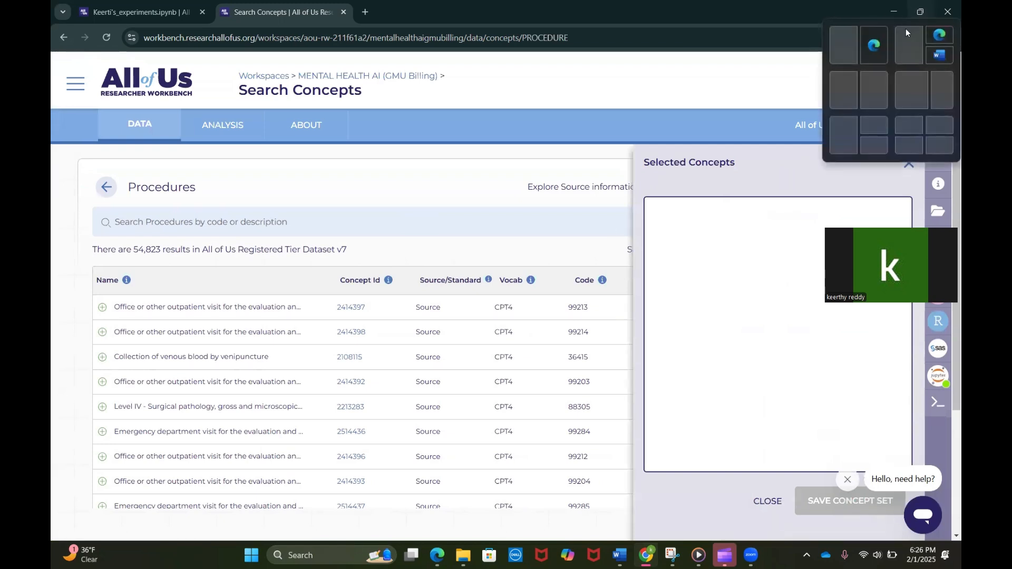
pyautogui.click(875, 100)
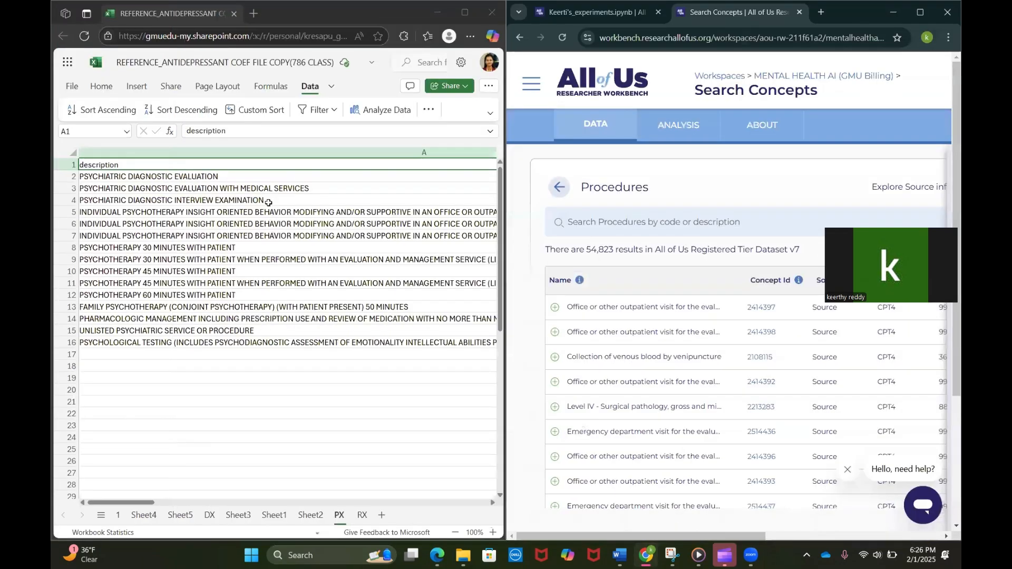
pyautogui.hscroll(8, 269, 202)
pyautogui.click(269, 202)
pyautogui.hotkey('ctrl', 'c')
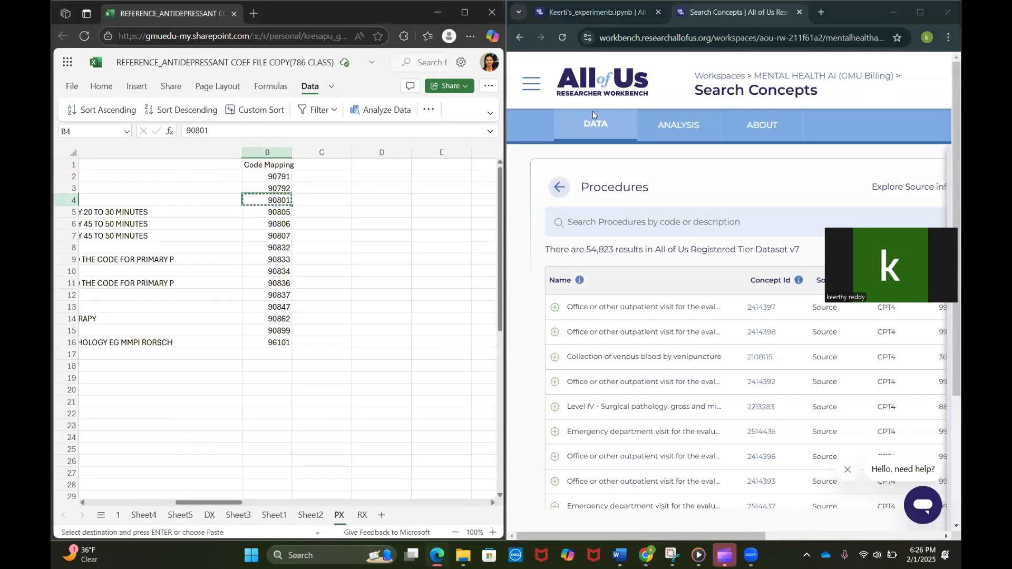
pyautogui.click(641, 220)
pyautogui.hotkey('ctrl', 'v')
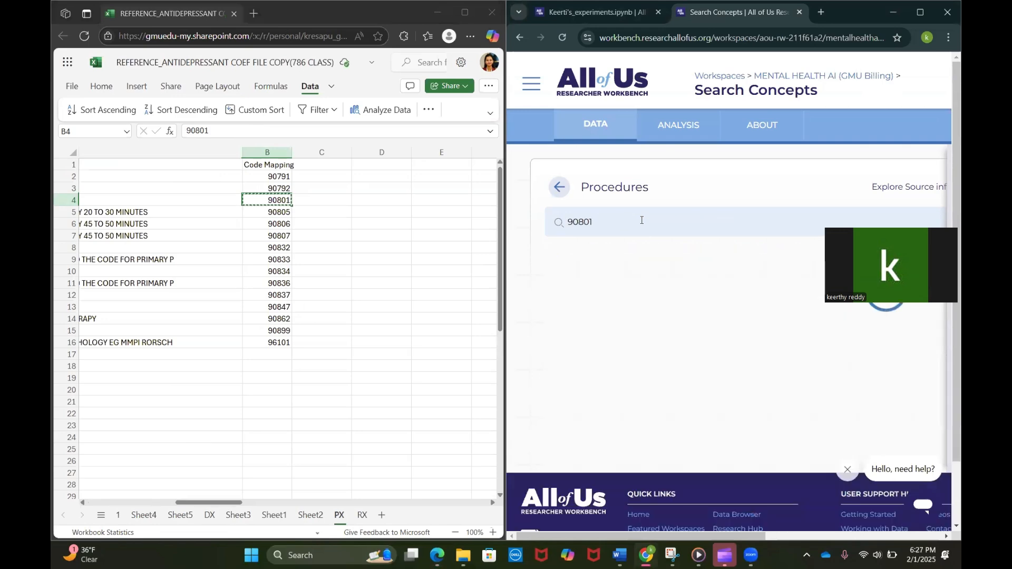
# Compare the 90801 search result with its description in the PX sheet and add the concept to the selection.
pyautogui.hscroll(-8, 334, 245)
pyautogui.hscroll(8, 413, 228)
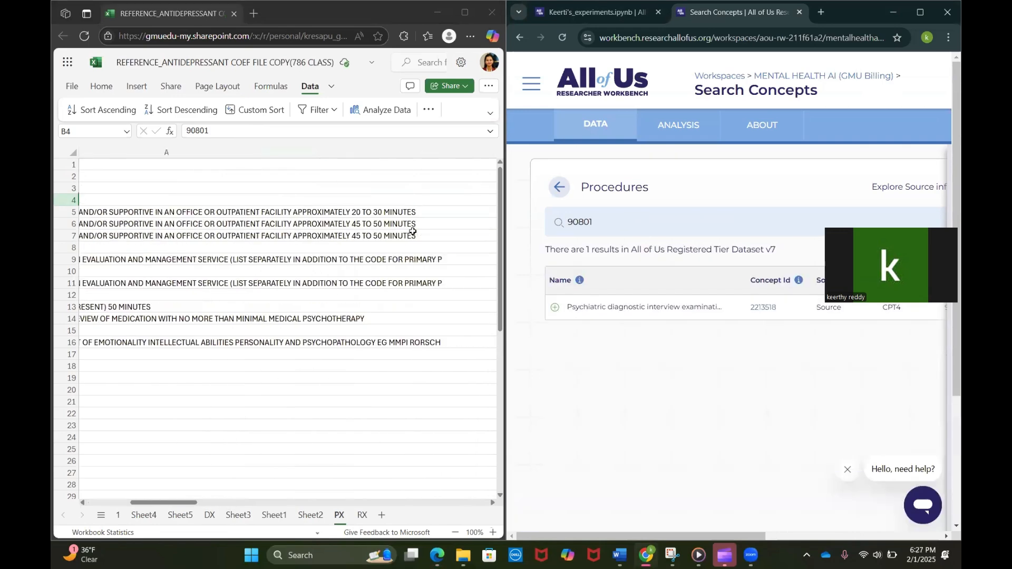
pyautogui.hscroll(-5, 226, 188)
pyautogui.hscroll(-3, 216, 194)
pyautogui.click(209, 200)
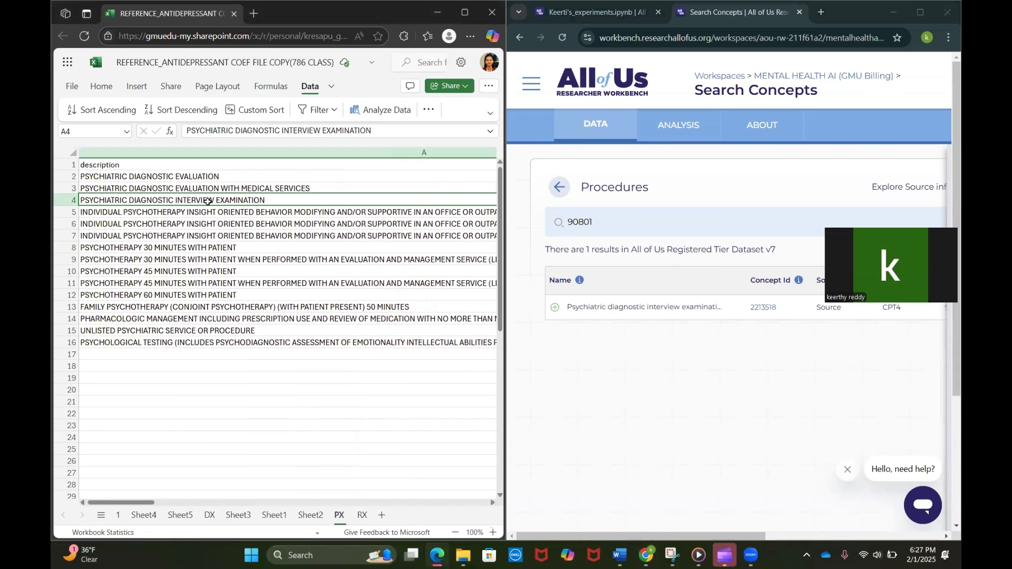
pyautogui.click(555, 308)
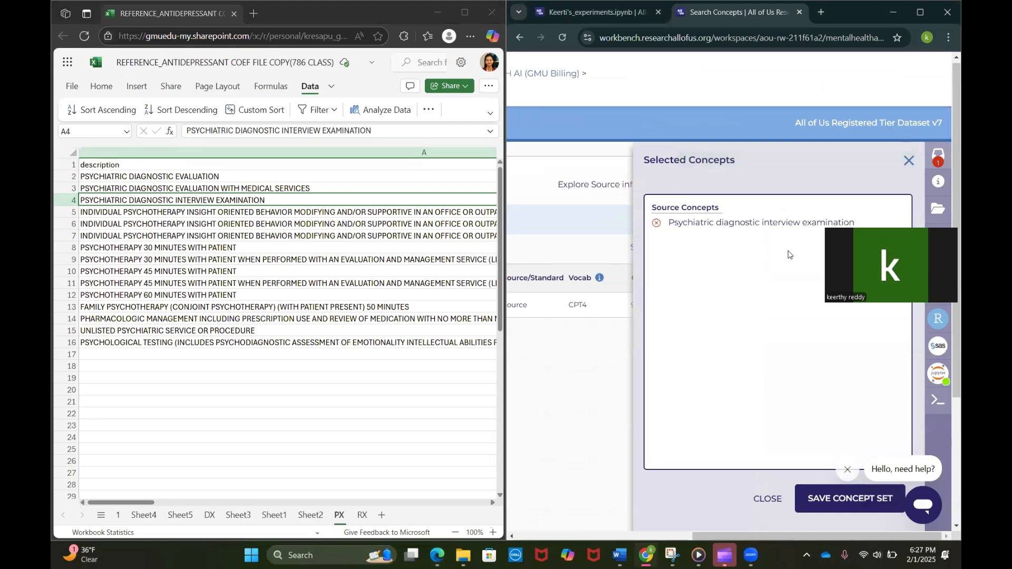
pyautogui.click(913, 11)
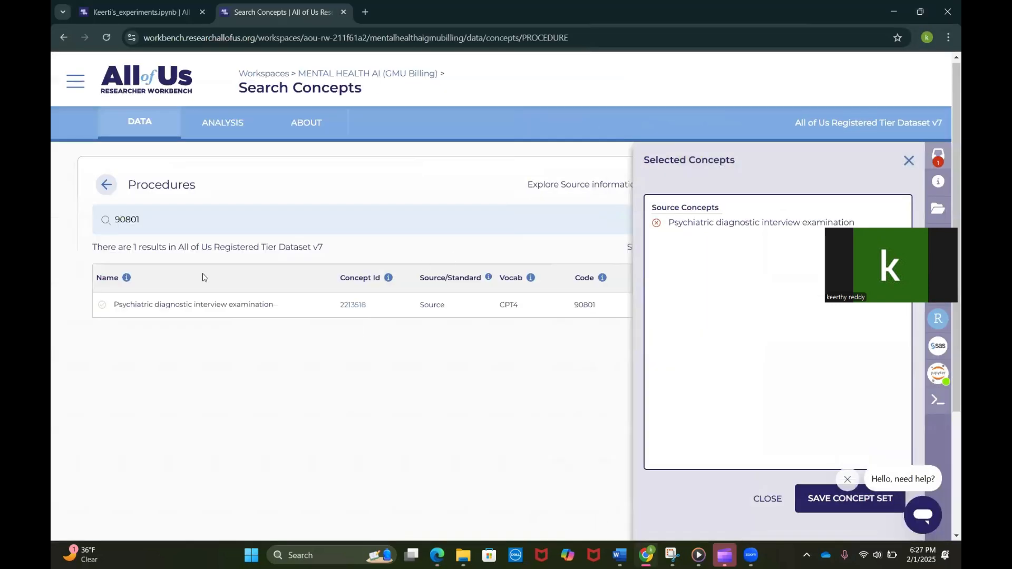
# Clear the procedure search and search for code 90834 copied from the Code Mapping column.
pyautogui.moveTo(287, 224); pyautogui.dragTo(104, 207)
pyautogui.press('BackSpace')
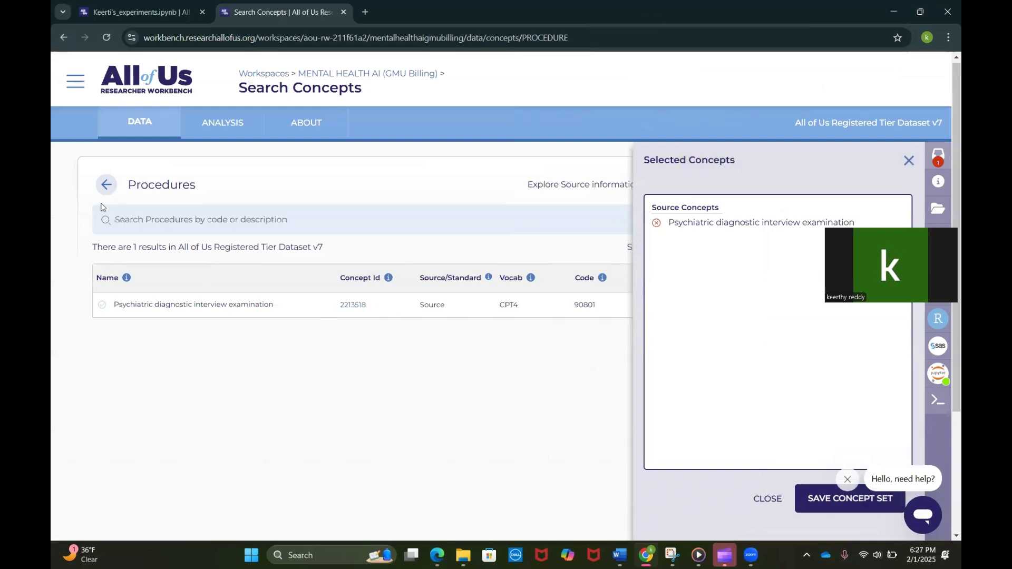
pyautogui.moveTo(926, 11)
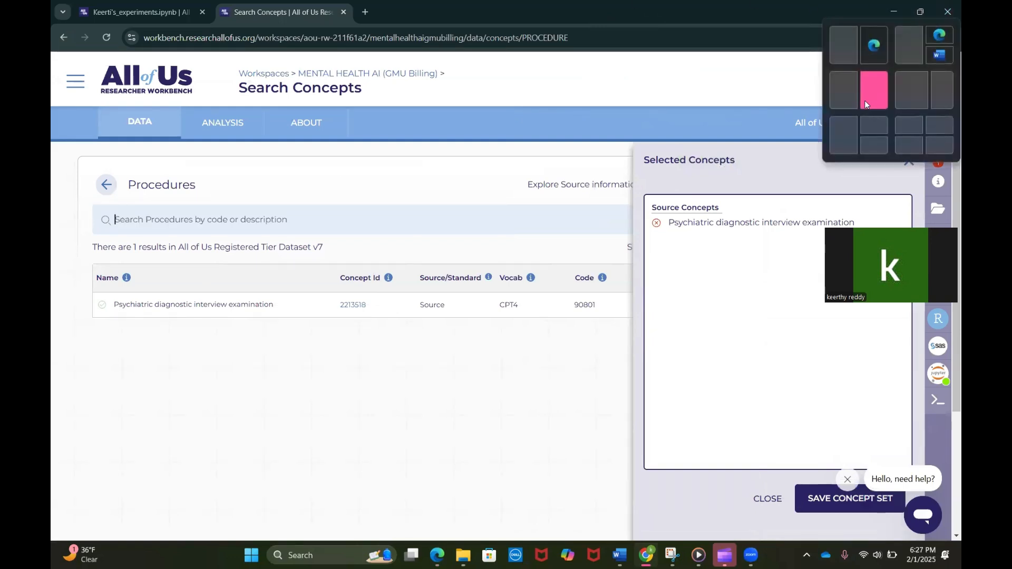
pyautogui.click(864, 101)
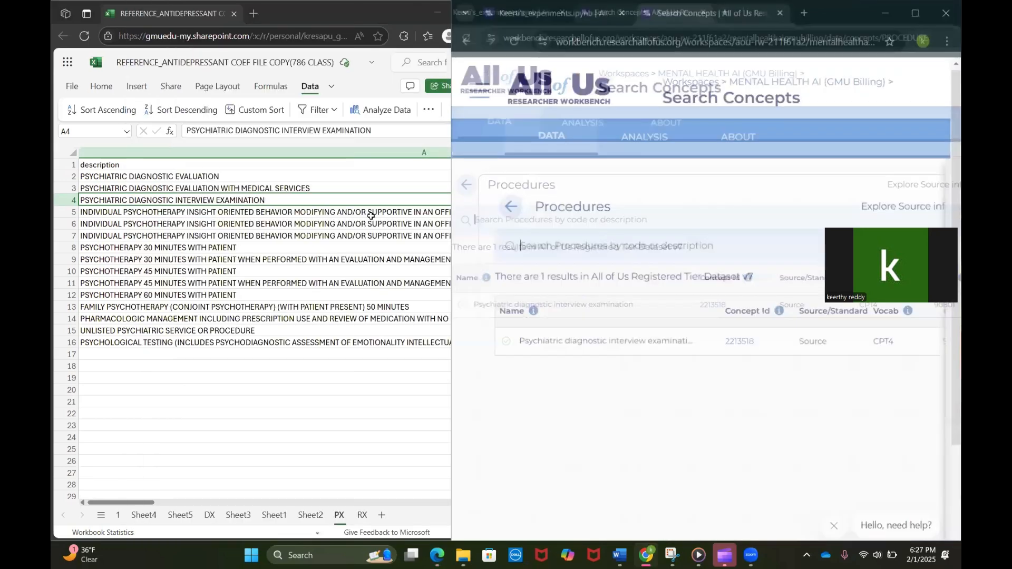
pyautogui.hscroll(8, 379, 238)
pyautogui.click(374, 267)
pyautogui.click(352, 269)
pyautogui.hotkey('ctrl', 'c')
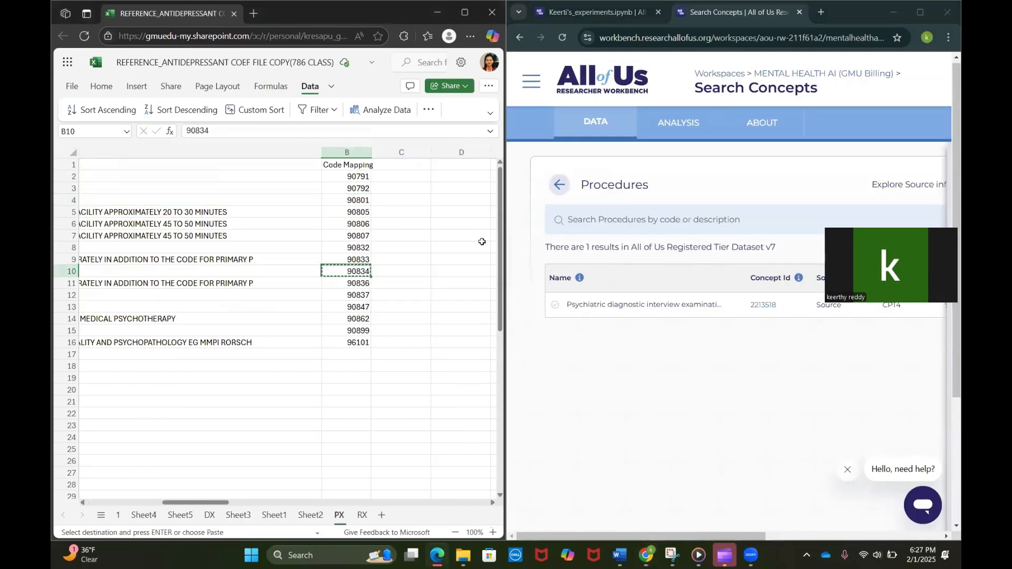
pyautogui.click(611, 228)
pyautogui.hotkey('ctrl', 'v')
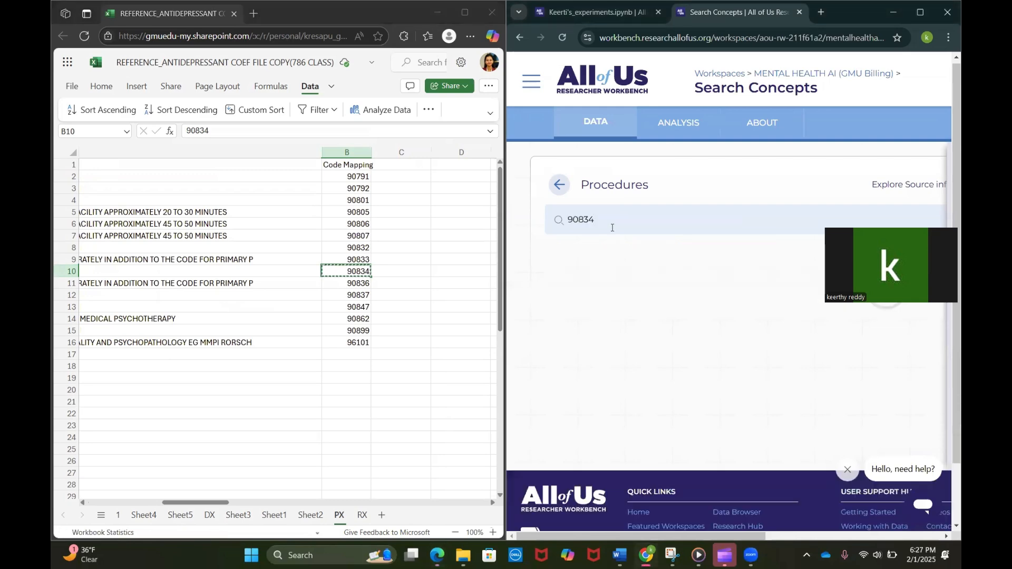
pyautogui.press('Return')
# Add the 90834 concept to the selection and compare it with its description in the PX sheet.
pyautogui.click(920, 11)
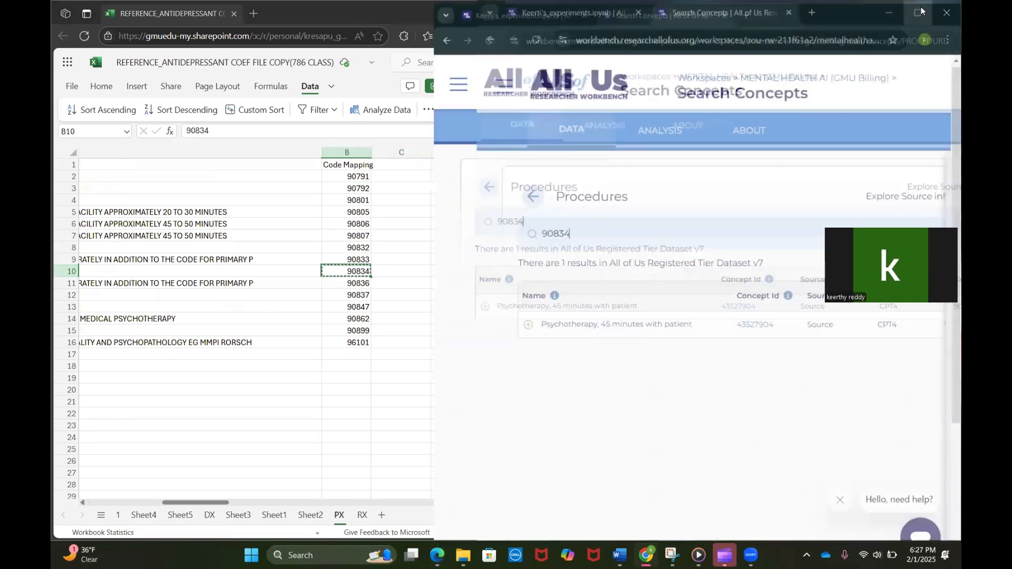
pyautogui.click(101, 305)
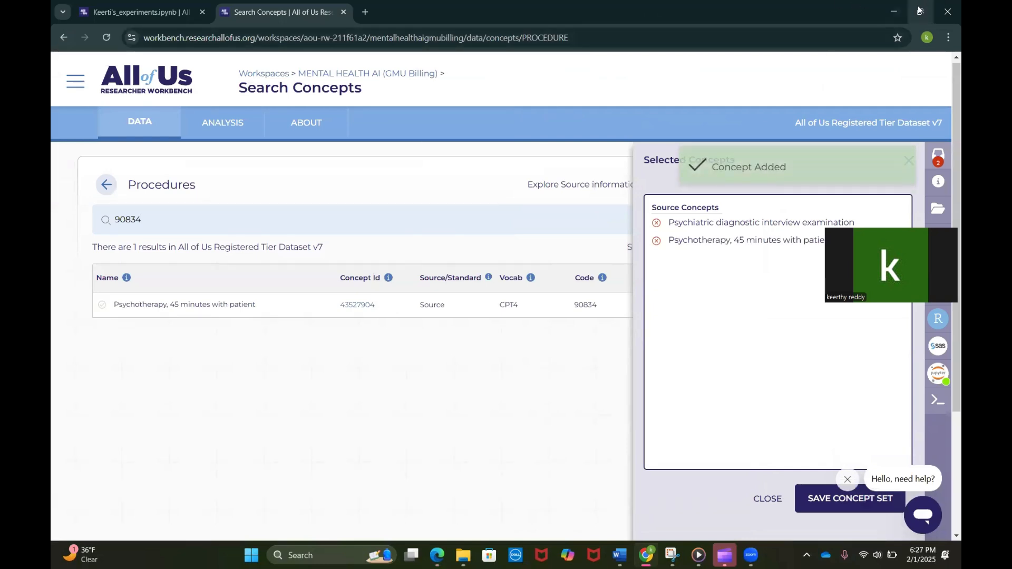
pyautogui.moveTo(919, 9)
pyautogui.click(869, 90)
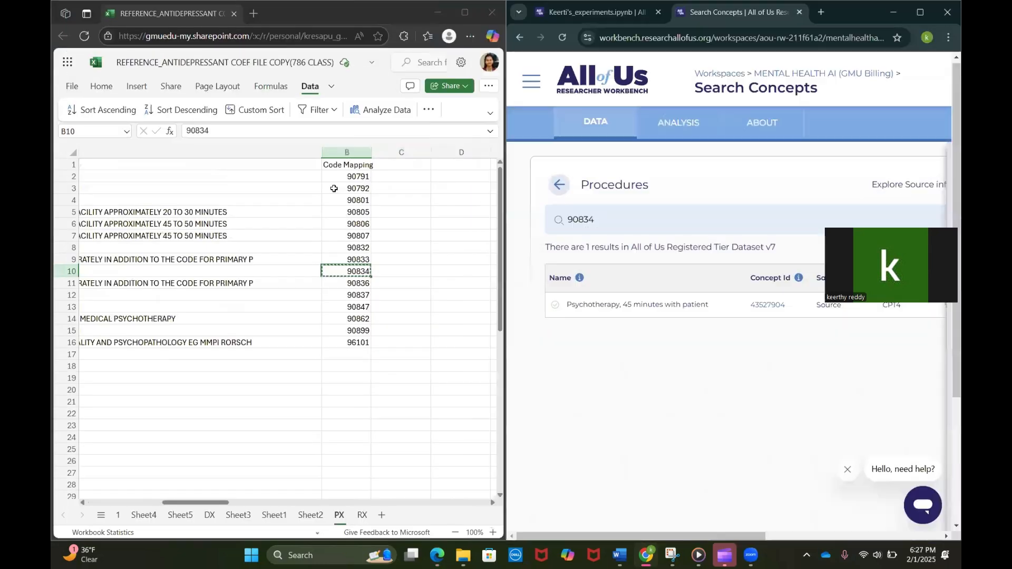
pyautogui.hscroll(-4, 334, 188)
pyautogui.hscroll(-3, 334, 188)
pyautogui.click(201, 274)
pyautogui.hscroll(-1, 202, 274)
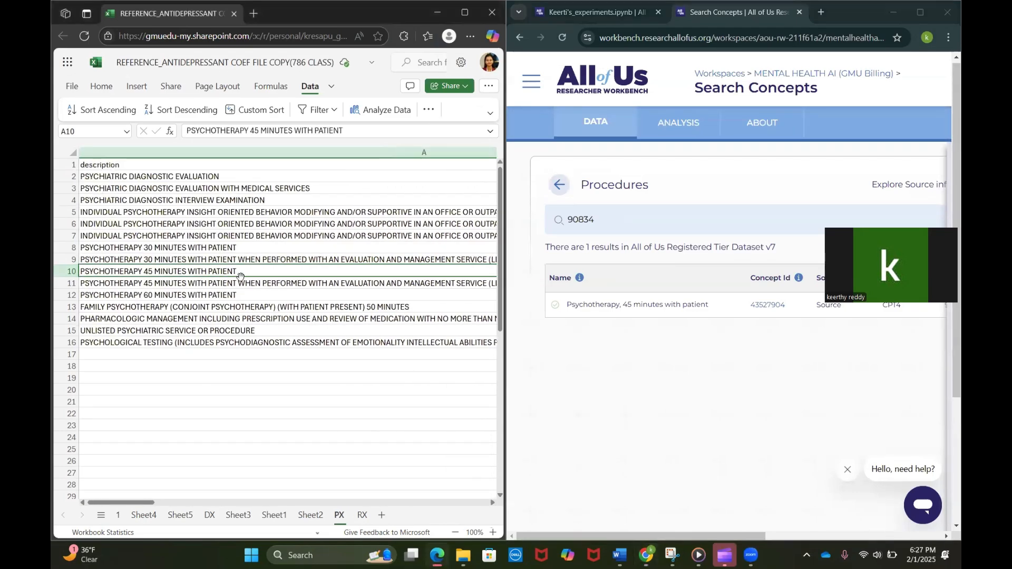
pyautogui.click(557, 306)
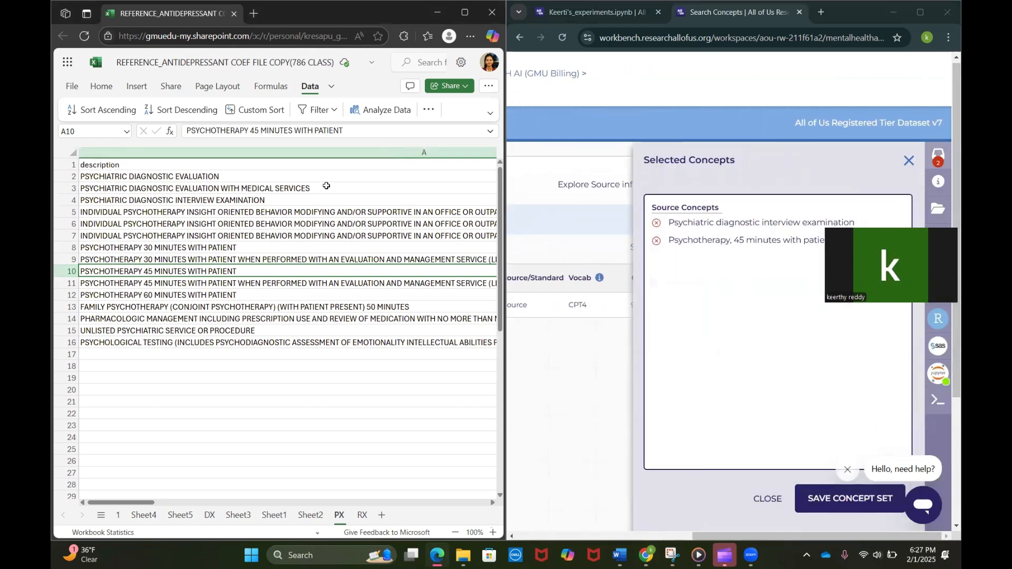
# Highlight the PX descriptions and try to save the two selected concepts as a new Procedures concept set.
pyautogui.moveTo(296, 165); pyautogui.dragTo(293, 359)
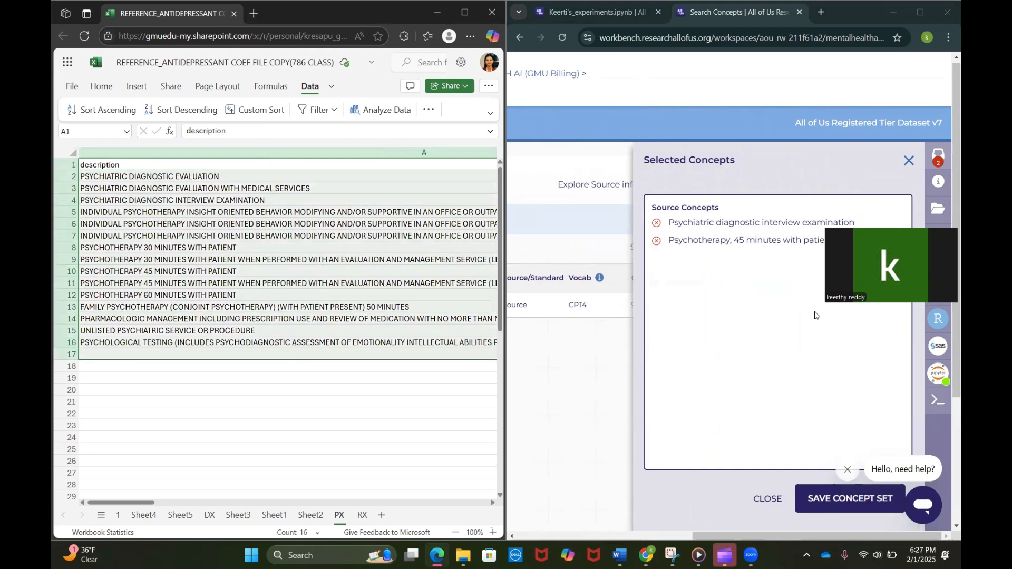
pyautogui.click(828, 492)
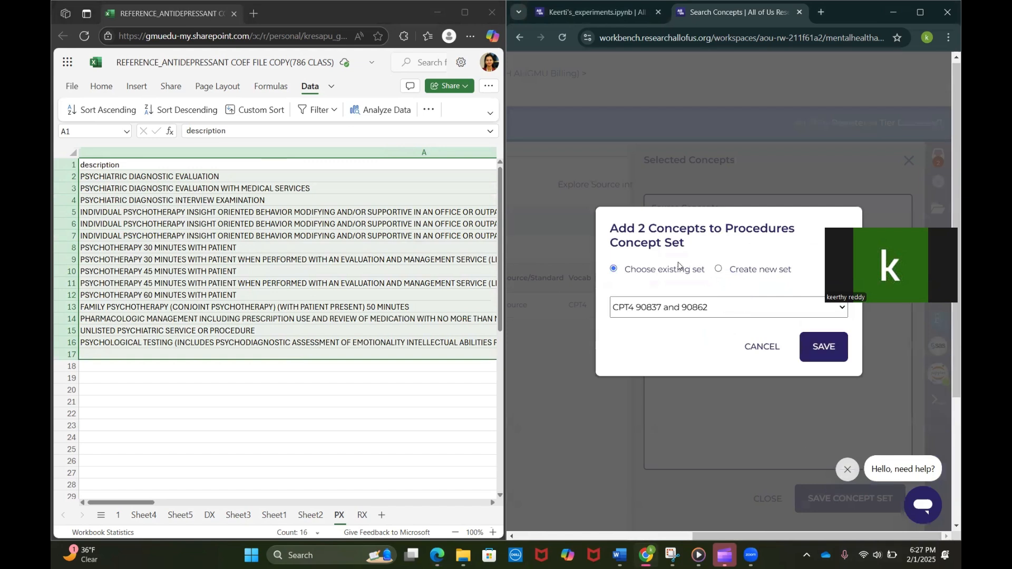
pyautogui.click(717, 270)
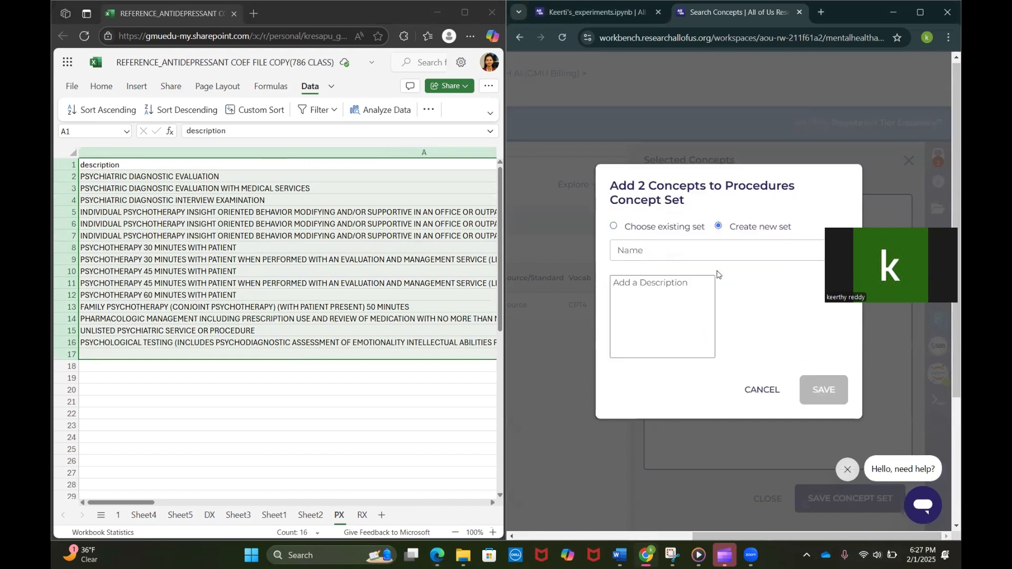
pyautogui.click(690, 251)
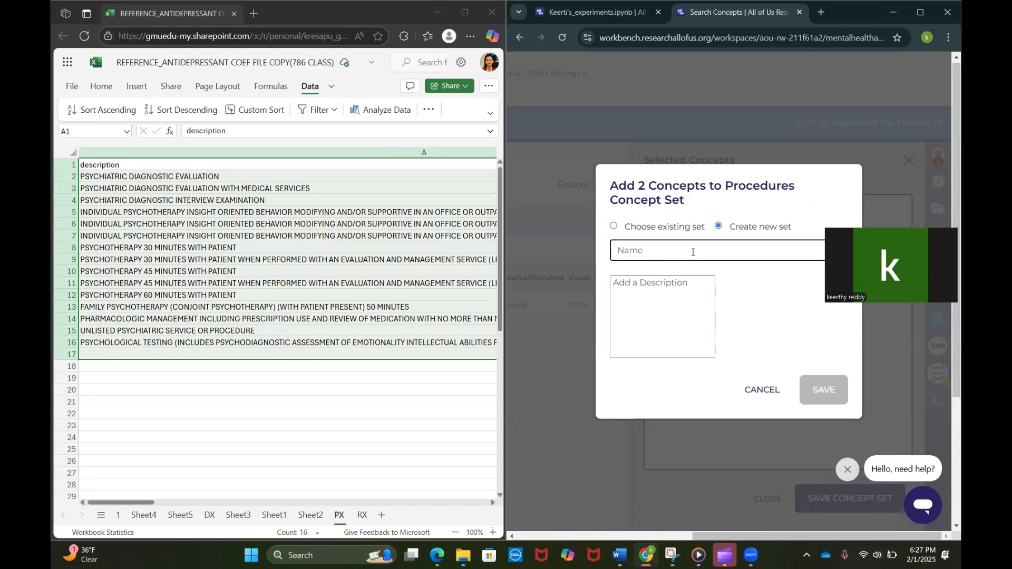
pyautogui.click(751, 393)
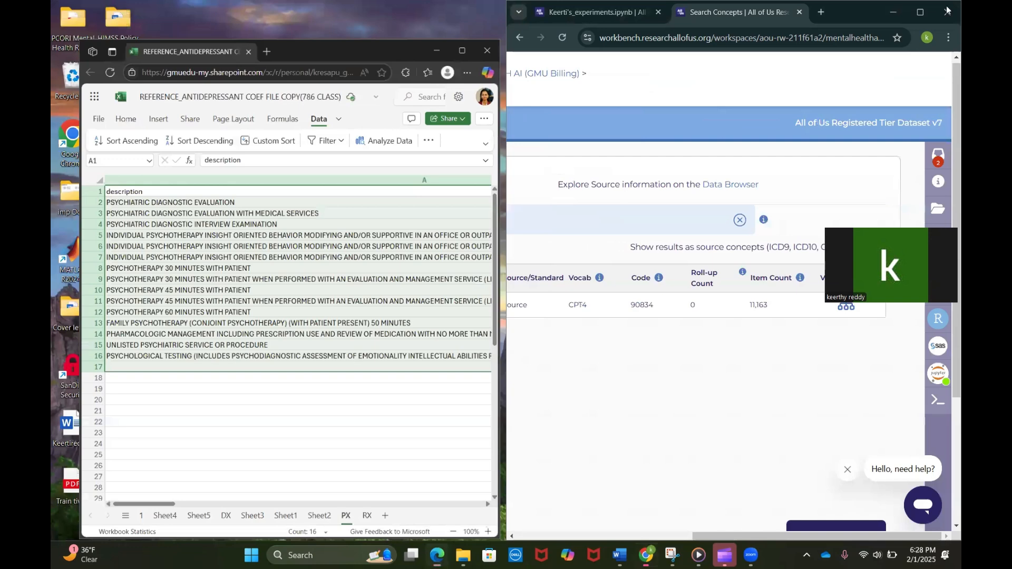
# Leave the concept search and return to the Dataset page to locate the saved diagnosis and procedure code concept sets.
pyautogui.click(920, 11)
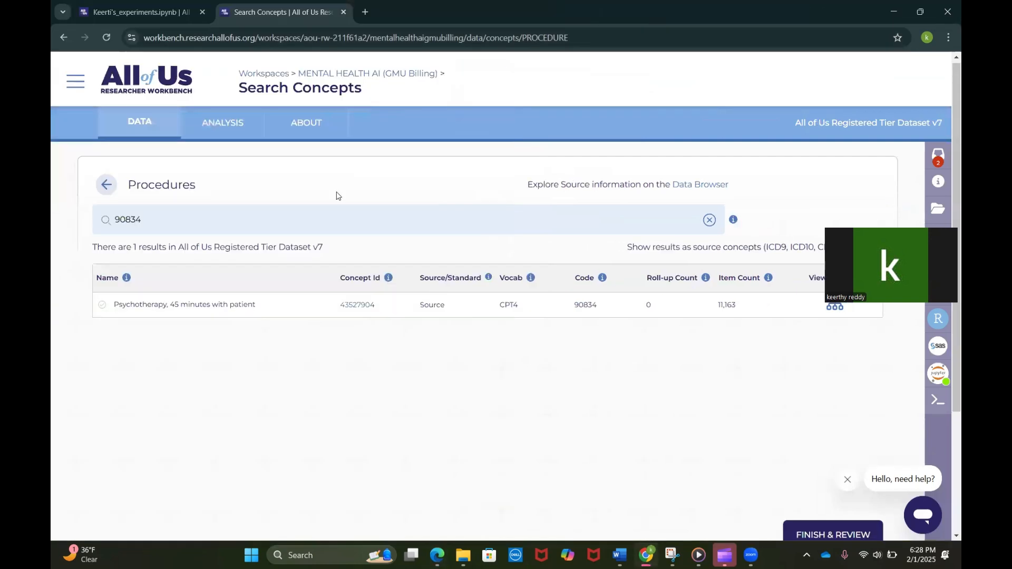
pyautogui.hscroll(-5, 336, 192)
pyautogui.click(526, 334)
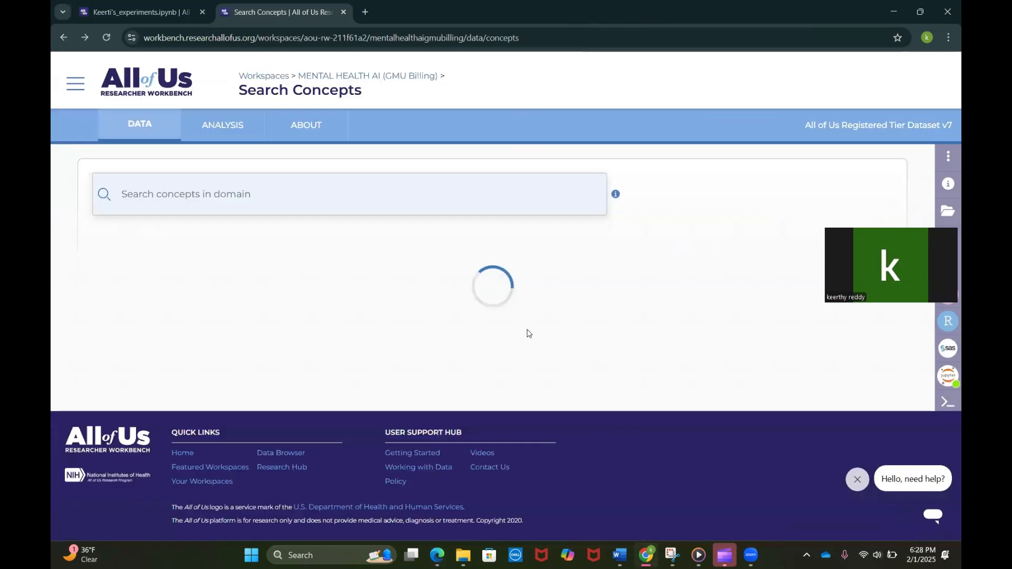
pyautogui.hscroll(-5, 528, 332)
pyautogui.scroll(-10, 461, 290)
pyautogui.scroll(4, 445, 338)
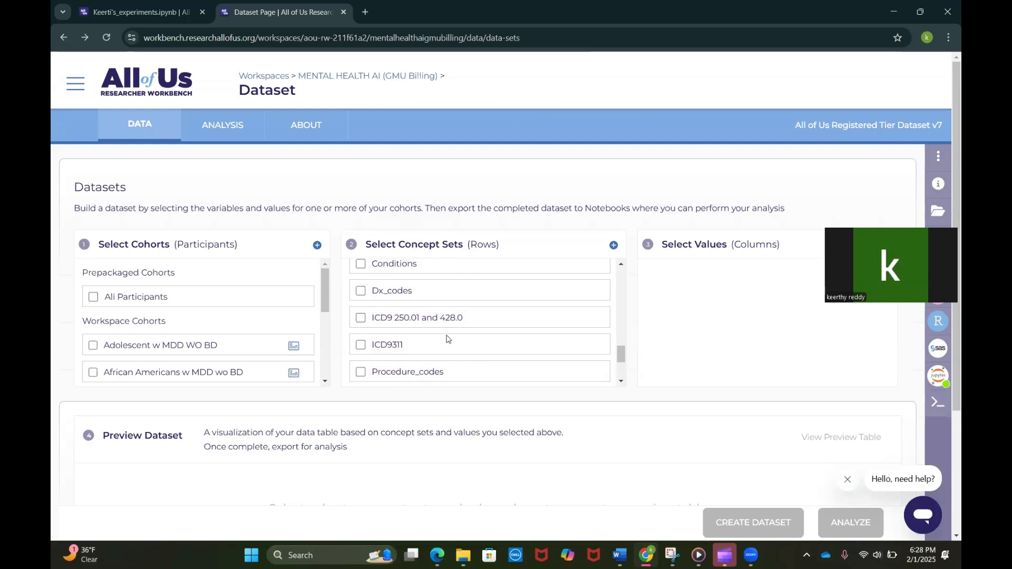
# Select the Dx_codes concept set and the All Participants cohort for the dataset.
pyautogui.click(360, 291)
pyautogui.scroll(-2, 379, 292)
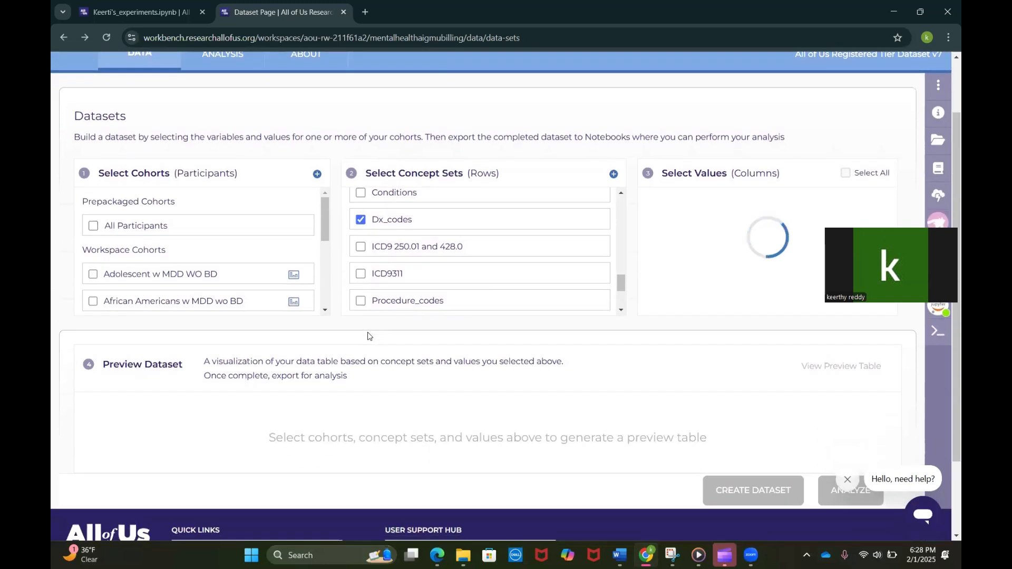
pyautogui.click(361, 291)
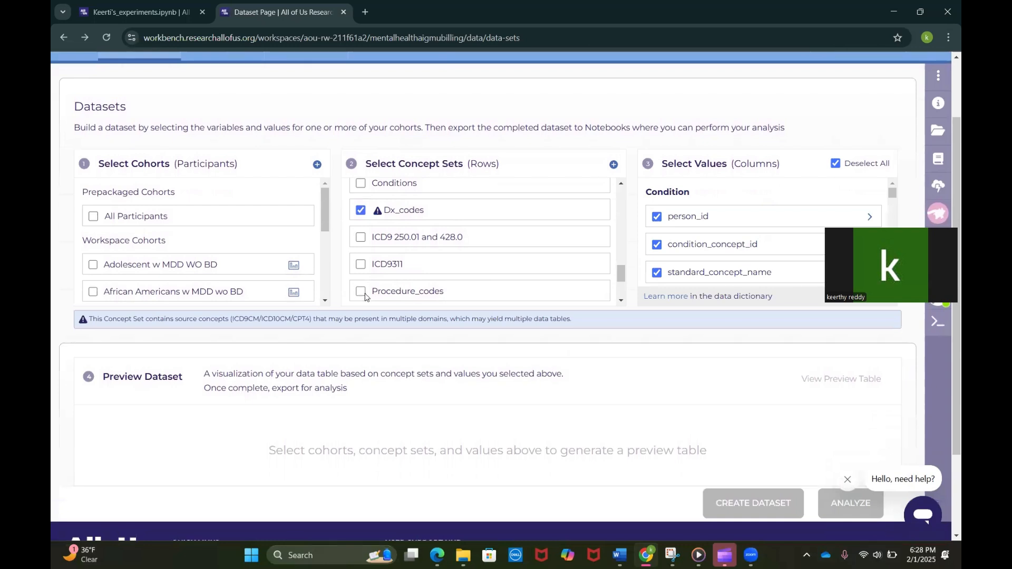
pyautogui.click(361, 293)
pyautogui.click(92, 218)
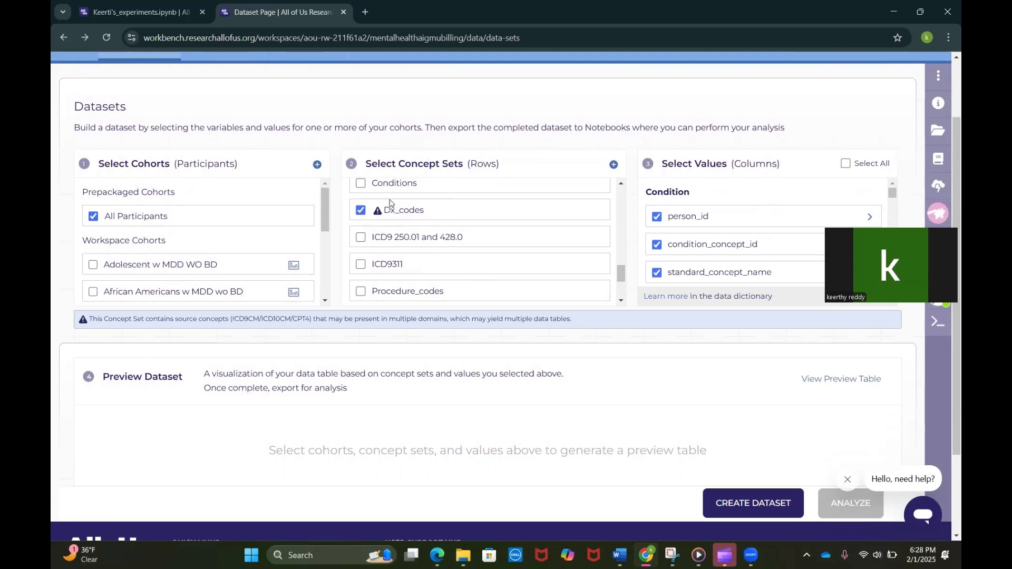
# Clear the preselected values and include Condition's person_id and its standard concept name, code and vocabulary.
pyautogui.click(847, 163)
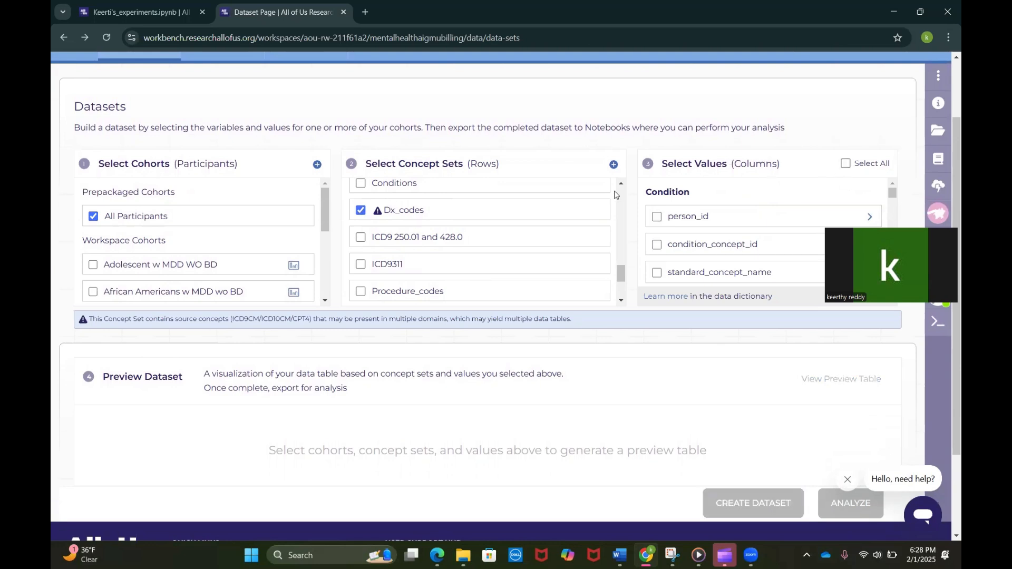
pyautogui.scroll(-1, 708, 234)
pyautogui.scroll(1, 708, 234)
pyautogui.click(657, 218)
pyautogui.scroll(-1, 665, 252)
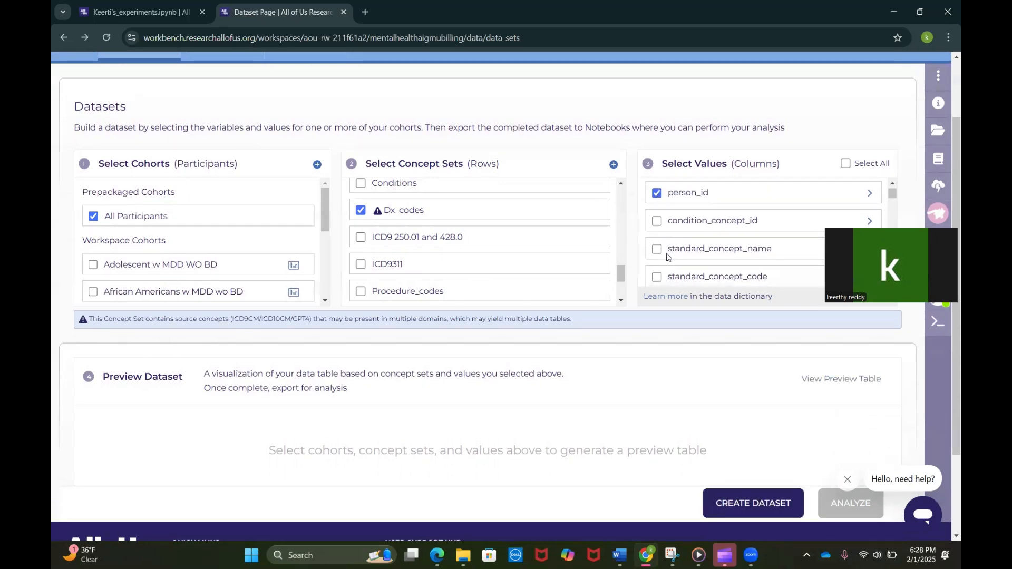
pyautogui.click(657, 252)
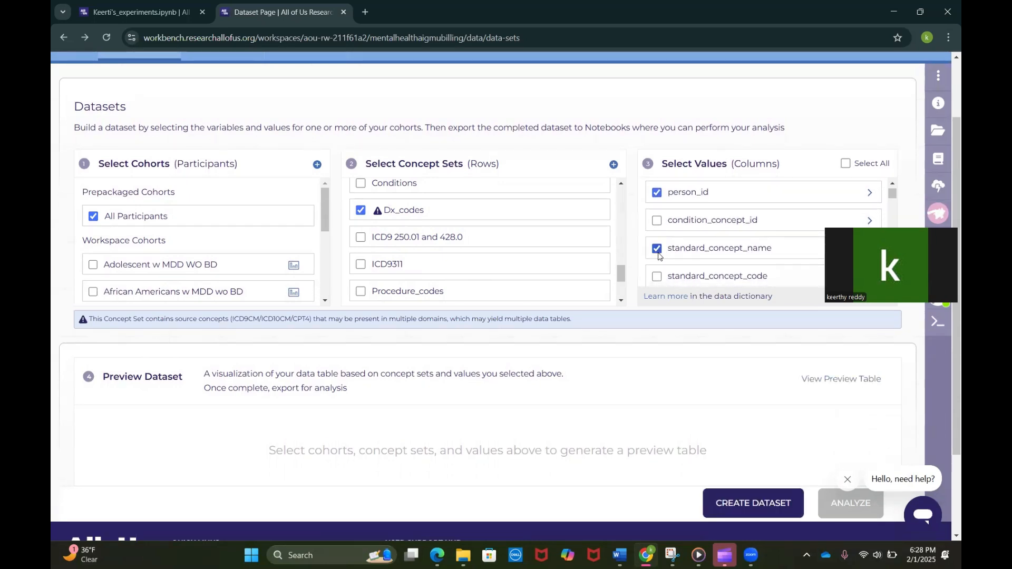
pyautogui.click(658, 276)
pyautogui.scroll(-2, 658, 263)
pyautogui.click(657, 252)
# Include source_concept_name, source_concept_code and source_vocabulary among the Condition values.
pyautogui.scroll(-2, 658, 258)
pyautogui.scroll(-5, 657, 258)
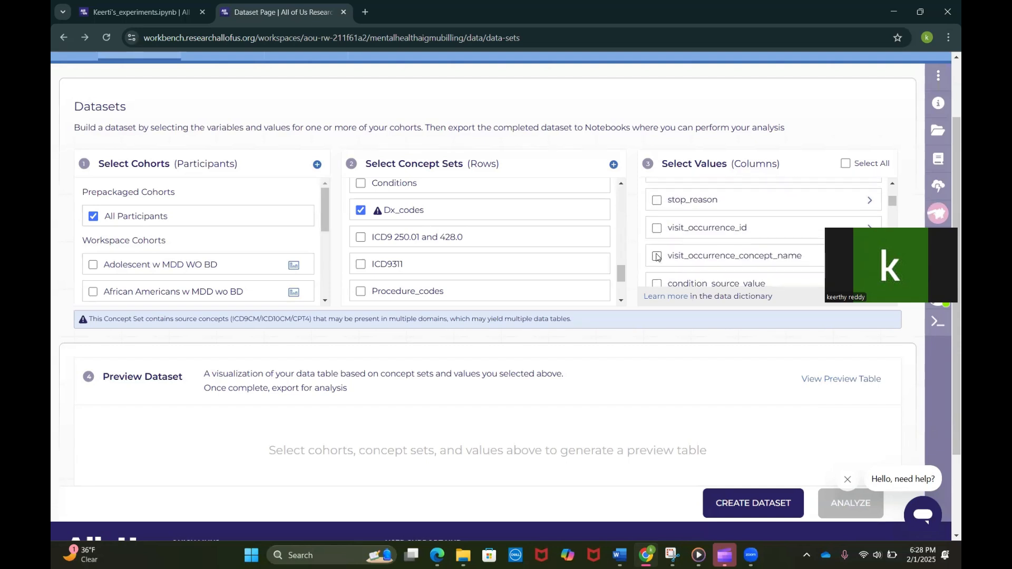
pyautogui.click(657, 258)
pyautogui.scroll(-1, 658, 261)
pyautogui.click(657, 232)
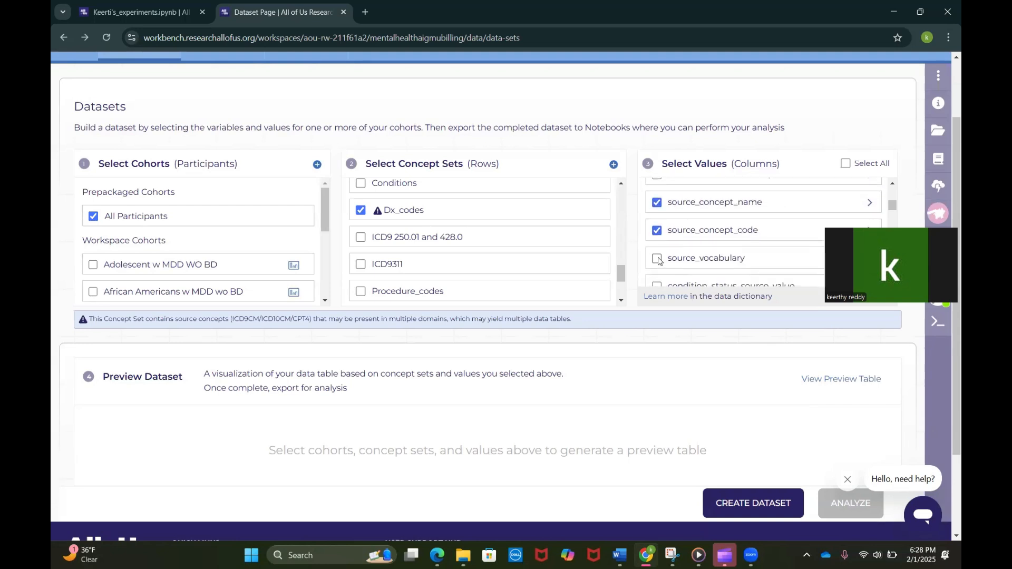
pyautogui.click(658, 260)
pyautogui.scroll(-3, 726, 285)
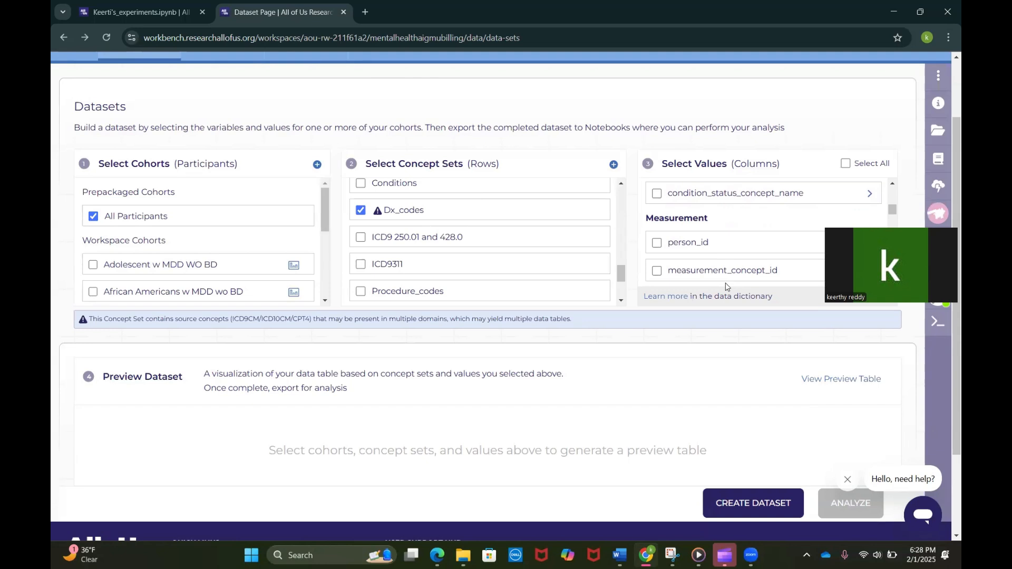
# Include person_id, standard_concept_name, standard_concept_code and standard_vocabulary among the Measurement values.
pyautogui.scroll(5, 680, 211)
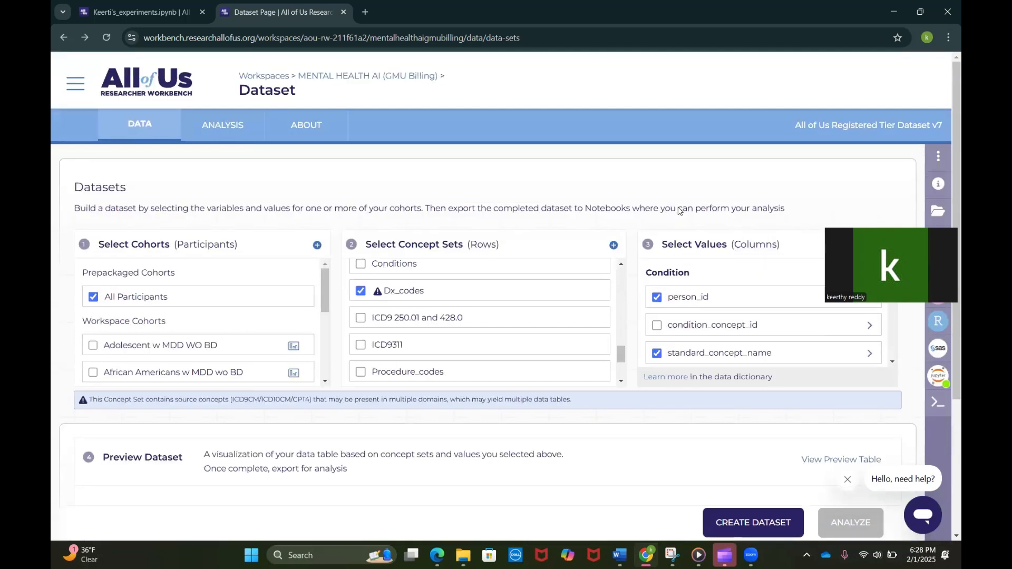
pyautogui.scroll(-5, 685, 286)
pyautogui.scroll(2, 703, 291)
pyautogui.scroll(-2, 703, 208)
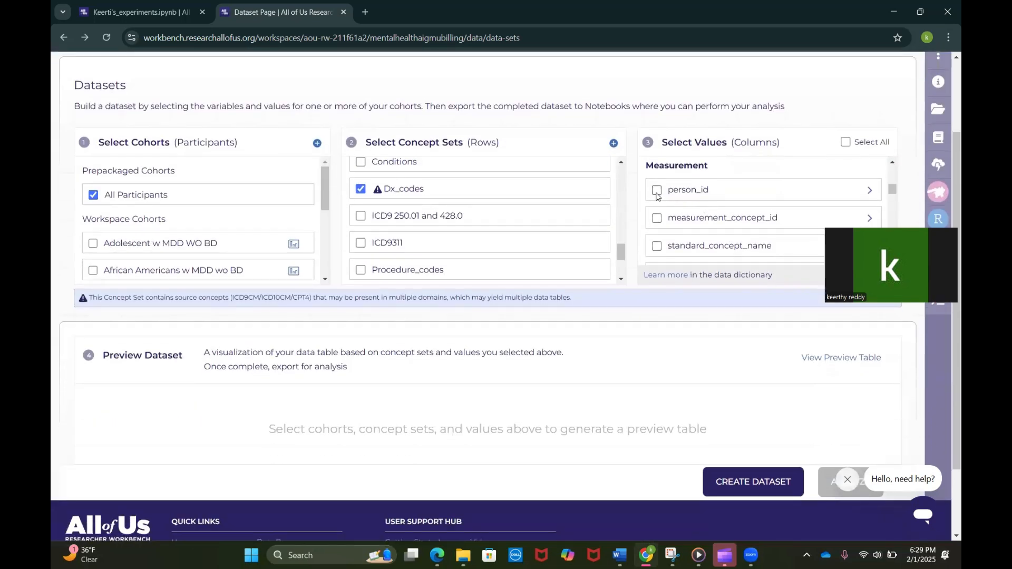
pyautogui.scroll(-2, 664, 245)
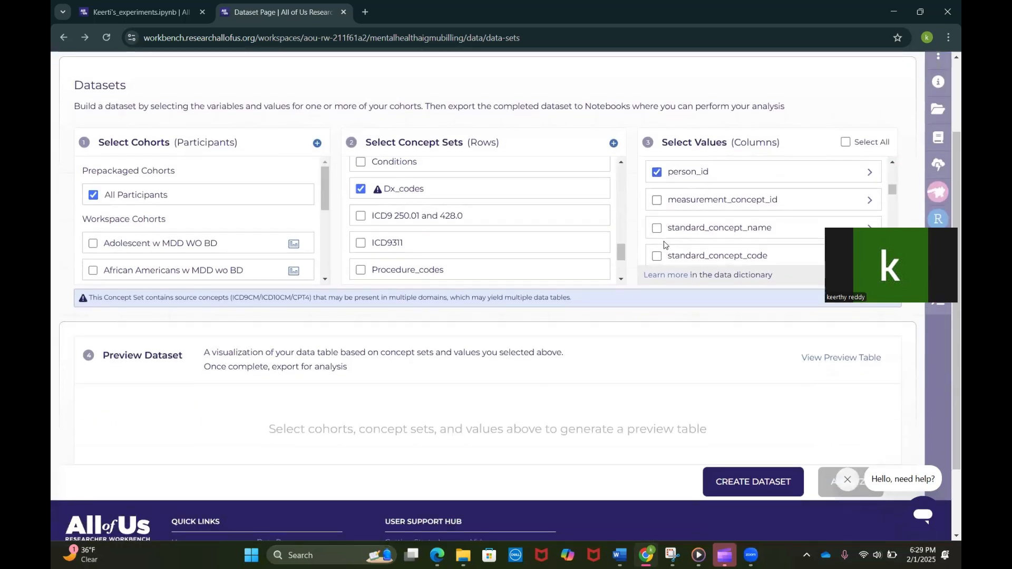
pyautogui.click(656, 204)
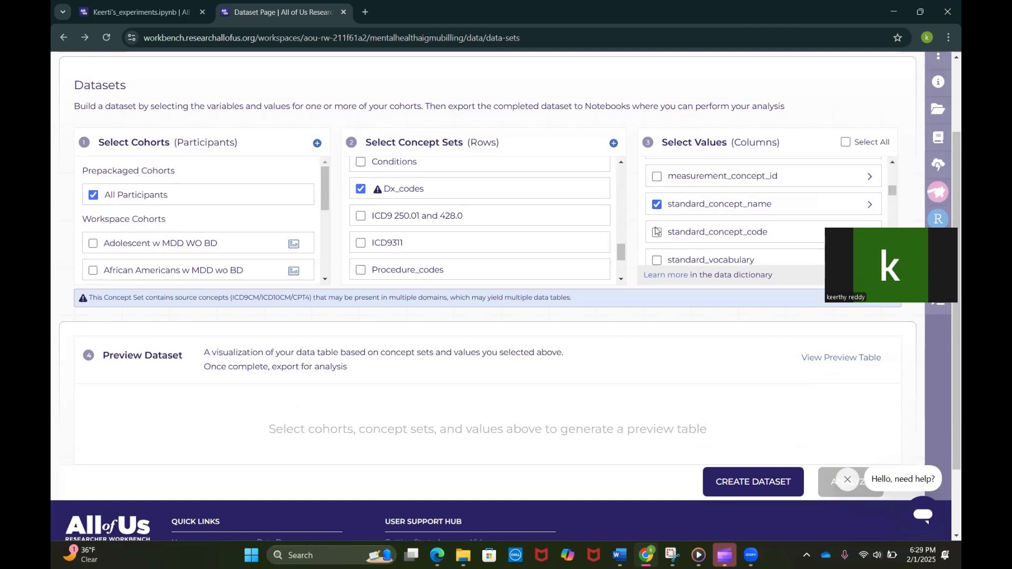
pyautogui.click(657, 232)
pyautogui.click(656, 260)
pyautogui.scroll(-2, 657, 261)
pyautogui.scroll(-8, 656, 262)
pyautogui.scroll(-10, 656, 262)
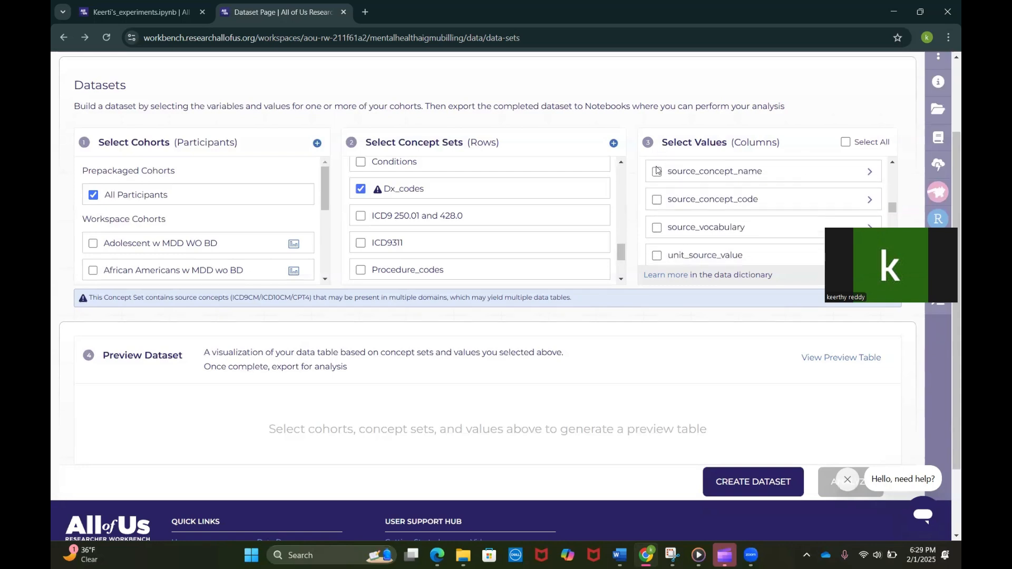
# Include source_concept_name, source_concept_code and source_vocabulary among the Measurement values for the dataset.
pyautogui.click(656, 172)
pyautogui.click(656, 201)
pyautogui.click(656, 227)
# Include person_id, standard_concept_name, standard_concept_code and standard_vocabulary among the Observation values.
pyautogui.scroll(-3, 658, 230)
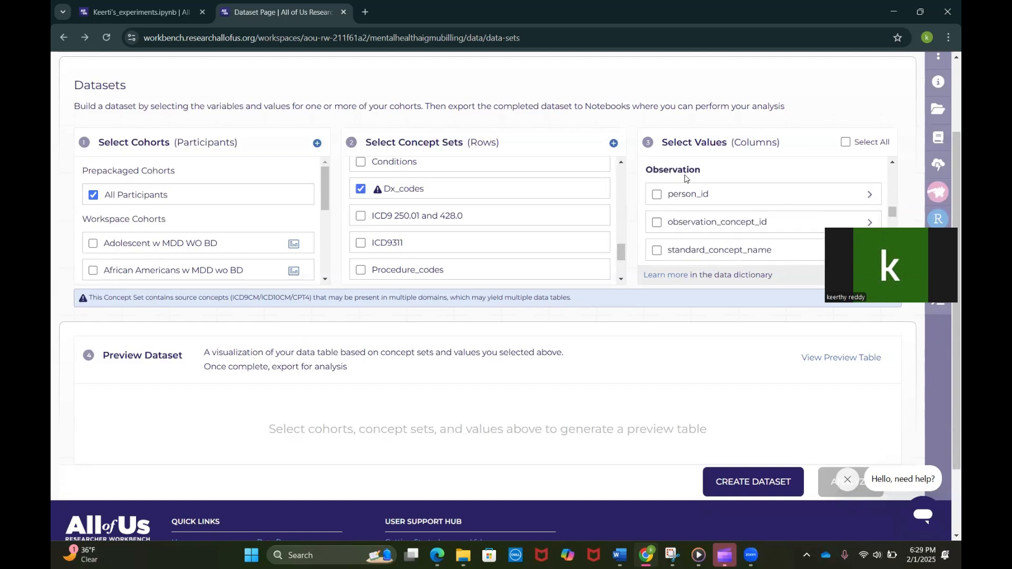
pyautogui.click(657, 195)
pyautogui.scroll(-1, 668, 234)
pyautogui.click(657, 213)
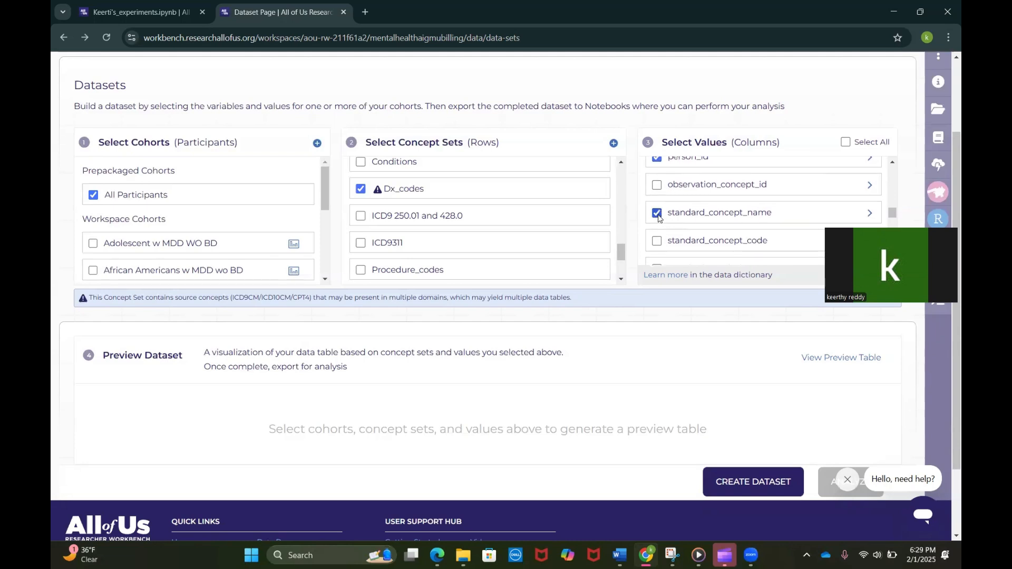
pyautogui.click(658, 241)
pyautogui.scroll(-1, 657, 242)
pyautogui.click(657, 238)
# Include source_concept_name, source_concept_code and source_vocabulary among the Observation values.
pyautogui.scroll(-4, 657, 240)
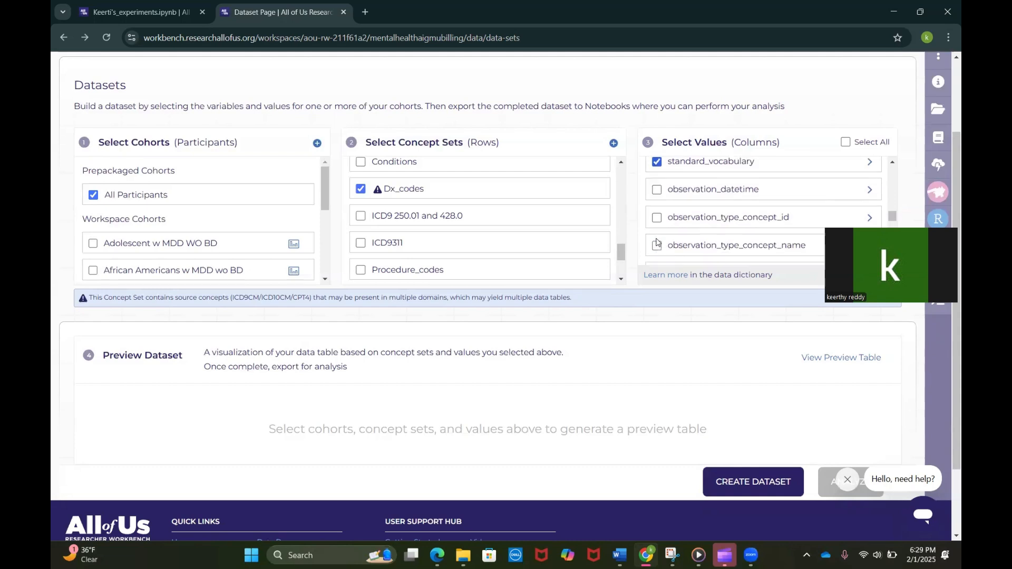
pyautogui.scroll(-6, 657, 207)
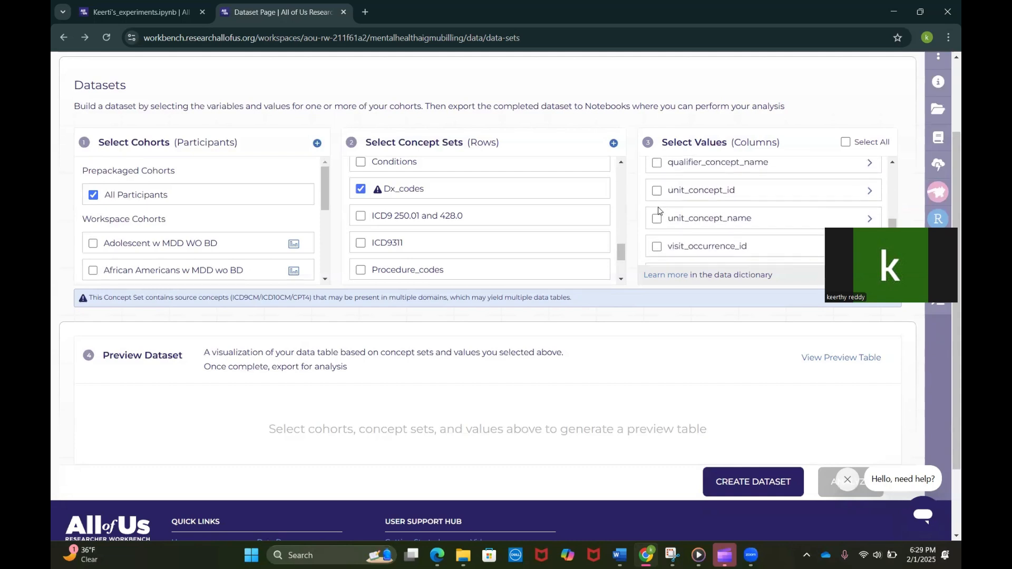
pyautogui.scroll(-1, 658, 216)
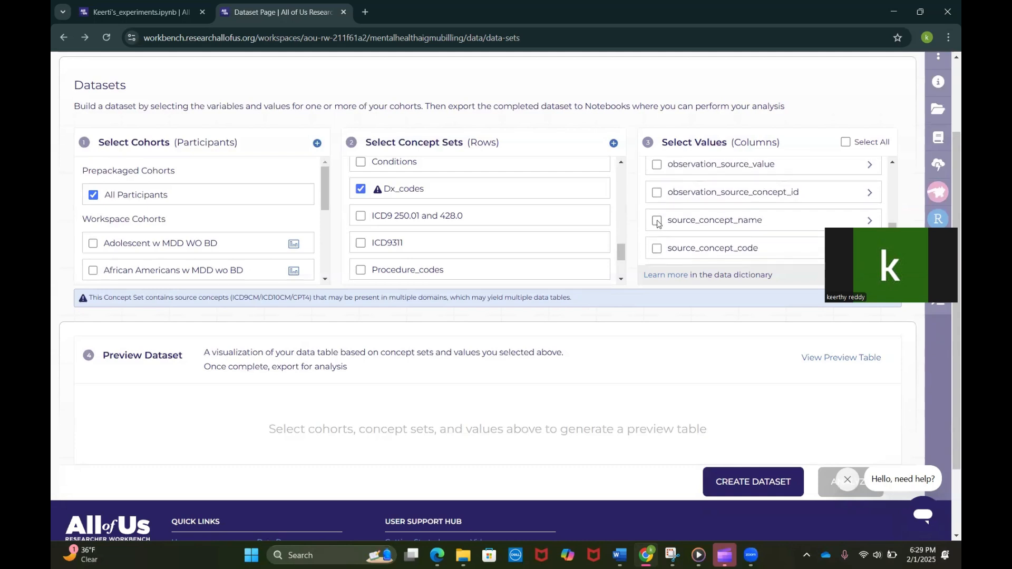
pyautogui.click(657, 221)
pyautogui.click(657, 249)
pyautogui.scroll(-1, 657, 242)
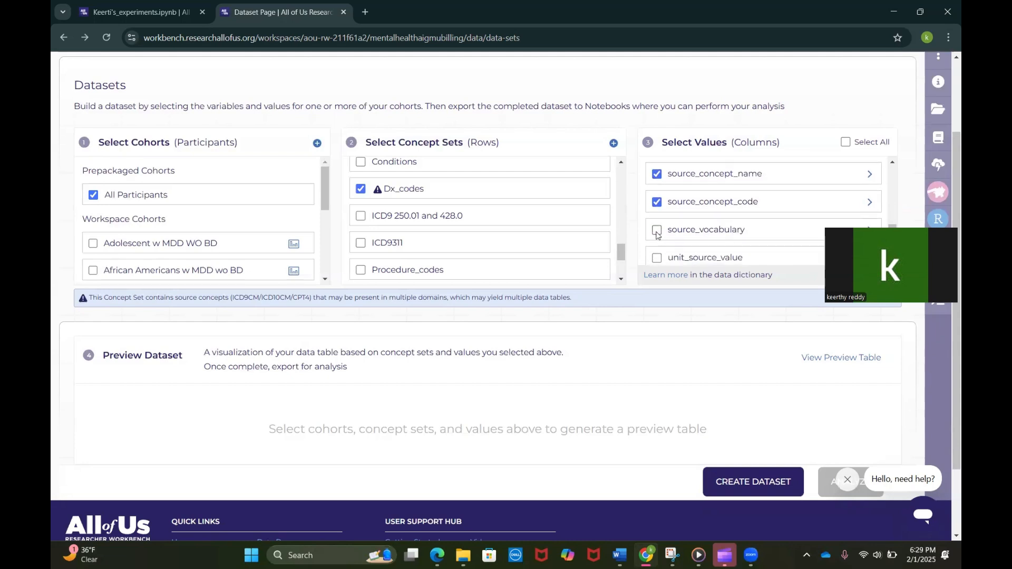
pyautogui.click(656, 230)
# Include person_id, standard_concept_name, standard_concept_code and standard_vocabulary among the Procedure values.
pyautogui.scroll(-4, 659, 222)
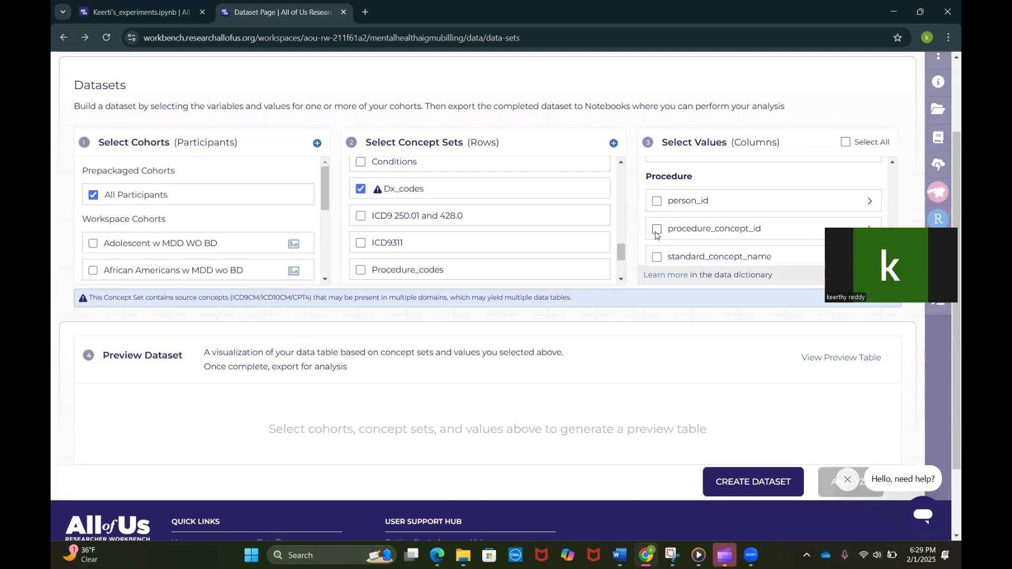
pyautogui.click(657, 201)
pyautogui.scroll(-1, 663, 247)
pyautogui.click(657, 229)
pyautogui.scroll(-1, 658, 234)
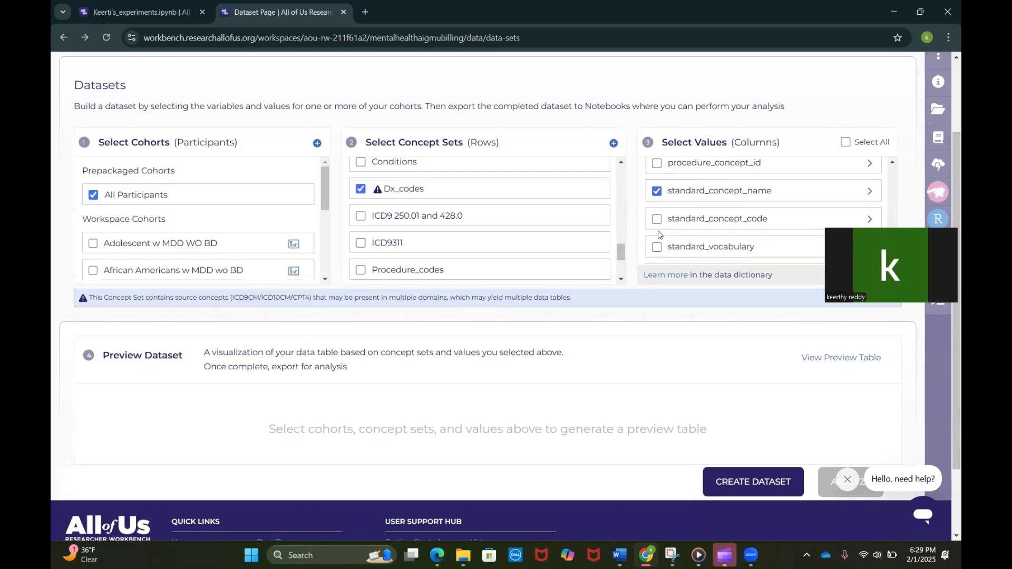
pyautogui.click(657, 219)
# Include source_concept_name, source_concept_code and source_vocabulary among the Procedure values.
pyautogui.scroll(-5, 658, 250)
pyautogui.click(657, 257)
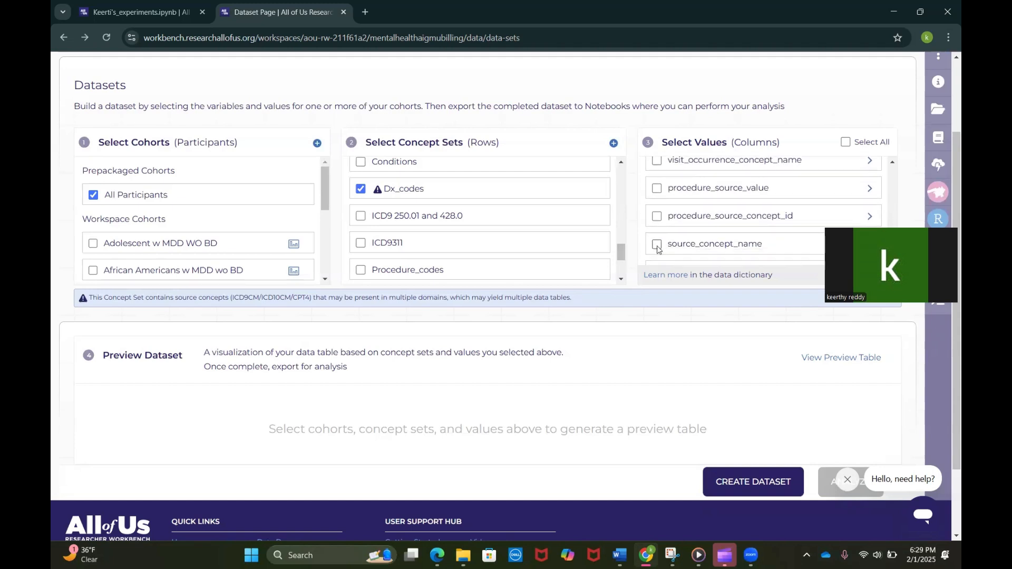
pyautogui.scroll(-3, 656, 242)
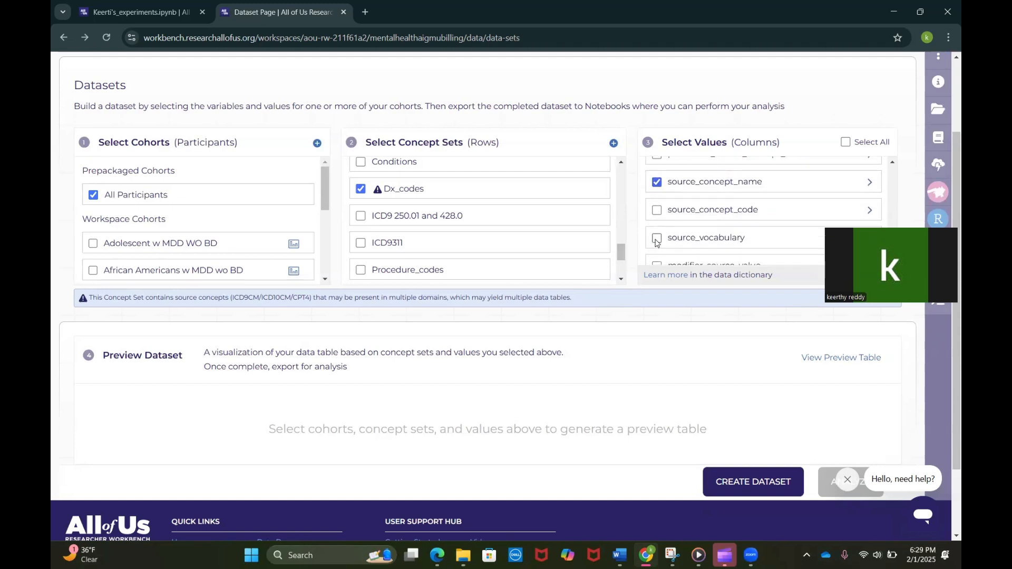
pyautogui.click(657, 210)
pyautogui.click(657, 238)
# Generate the dataset's preview table from the selected cohort, concept set and values.
pyautogui.scroll(-3, 656, 238)
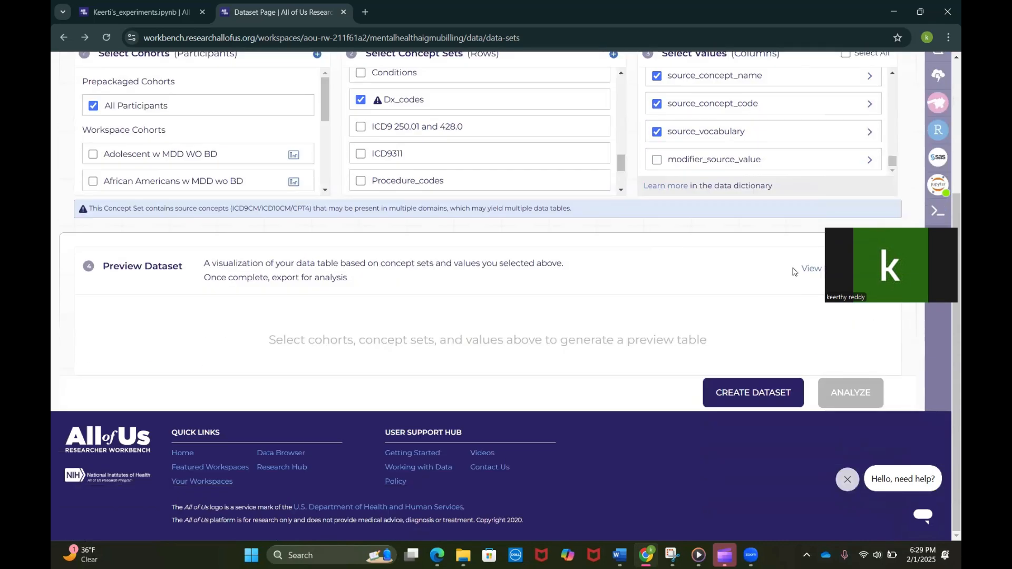
pyautogui.click(828, 268)
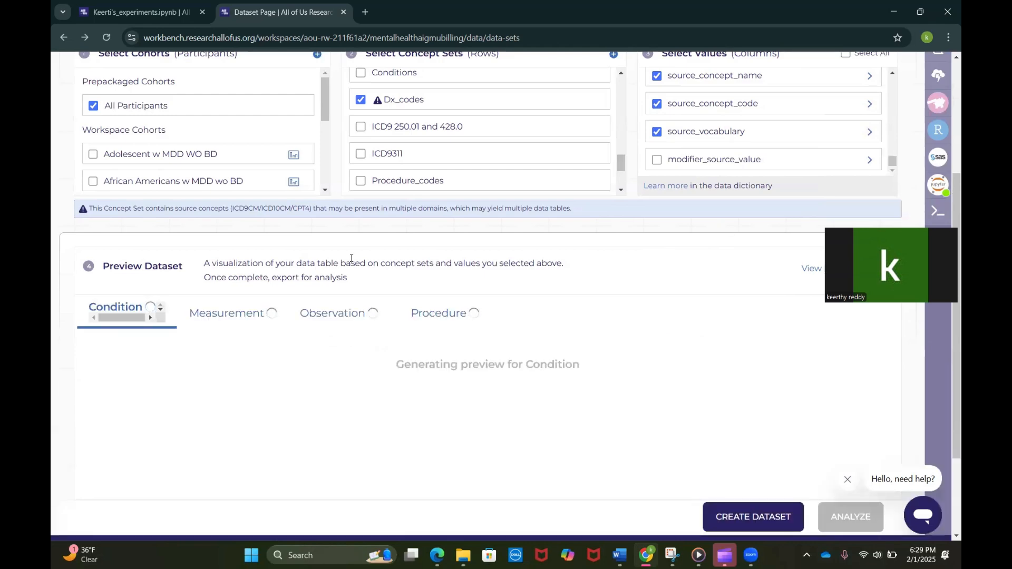
pyautogui.scroll(-3, 351, 258)
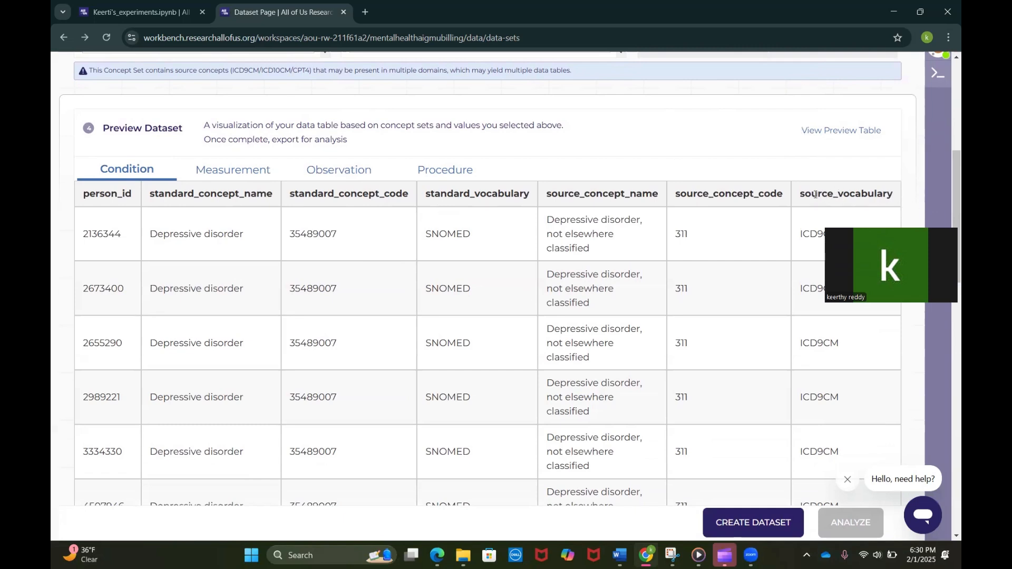
# Examine the source_vocabulary column across the Condition, Procedure, Observation and Measurement previews.
pyautogui.moveTo(802, 192); pyautogui.dragTo(838, 228)
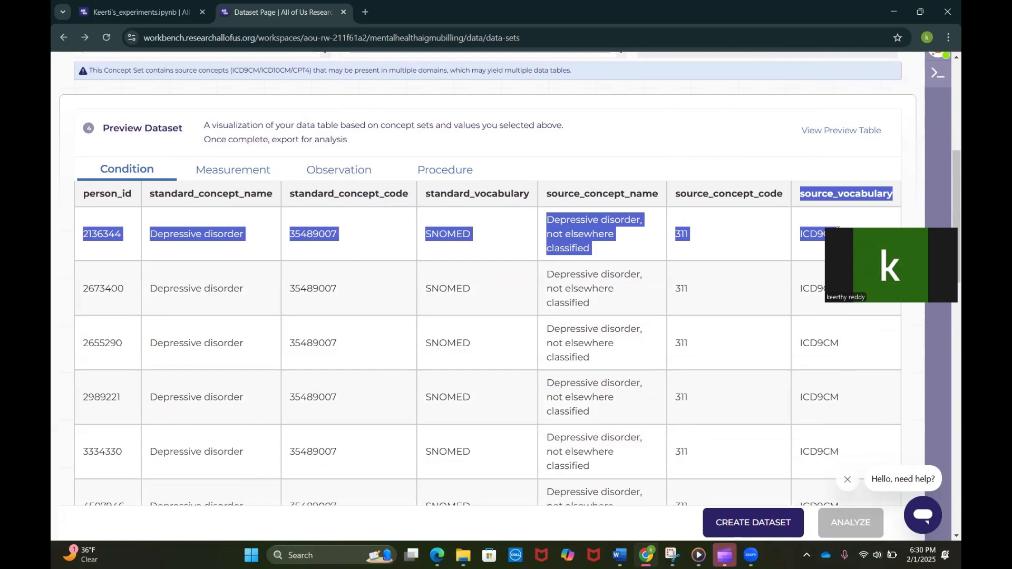
pyautogui.click(787, 160)
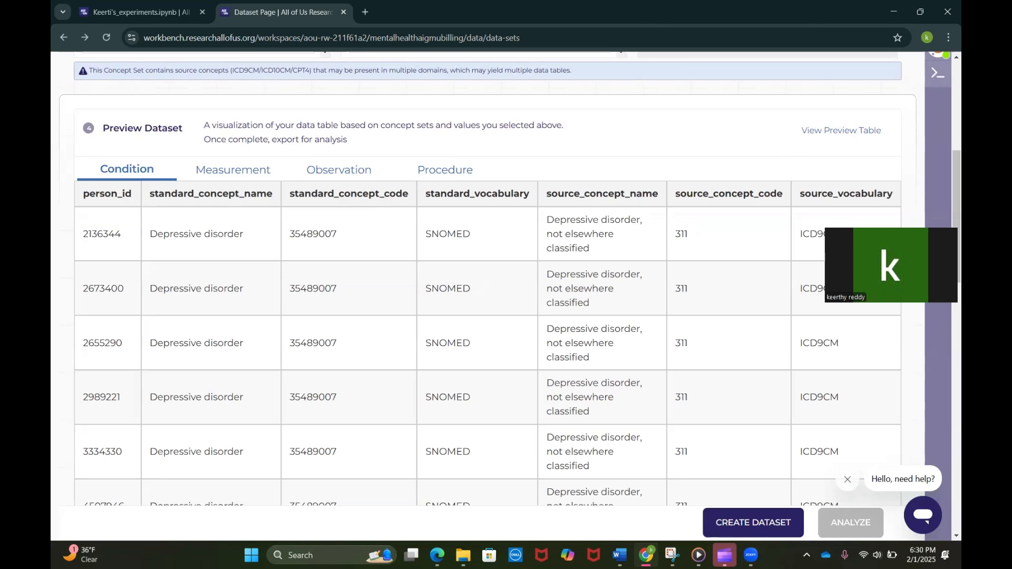
pyautogui.click(435, 172)
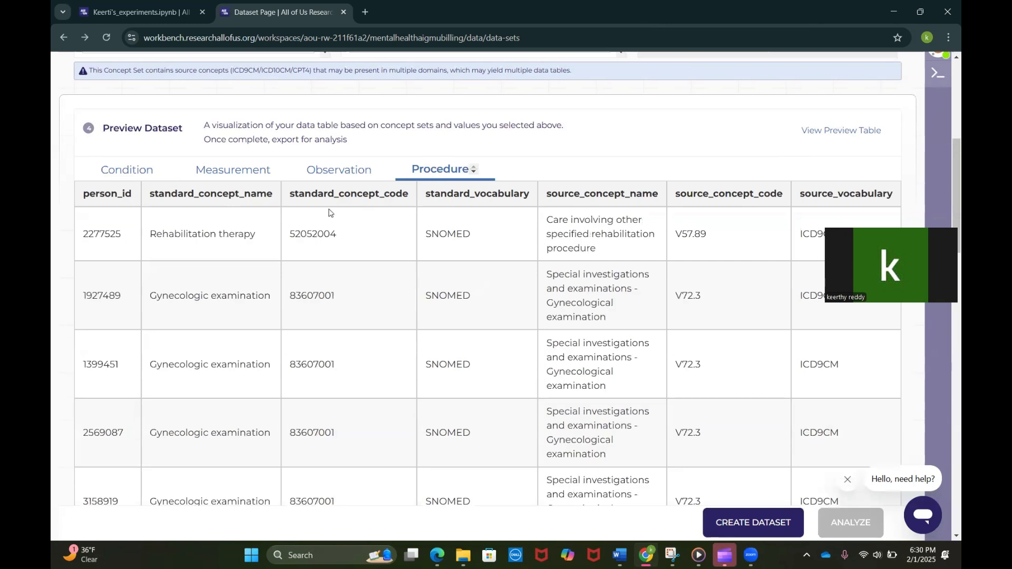
pyautogui.click(237, 170)
pyautogui.click(343, 170)
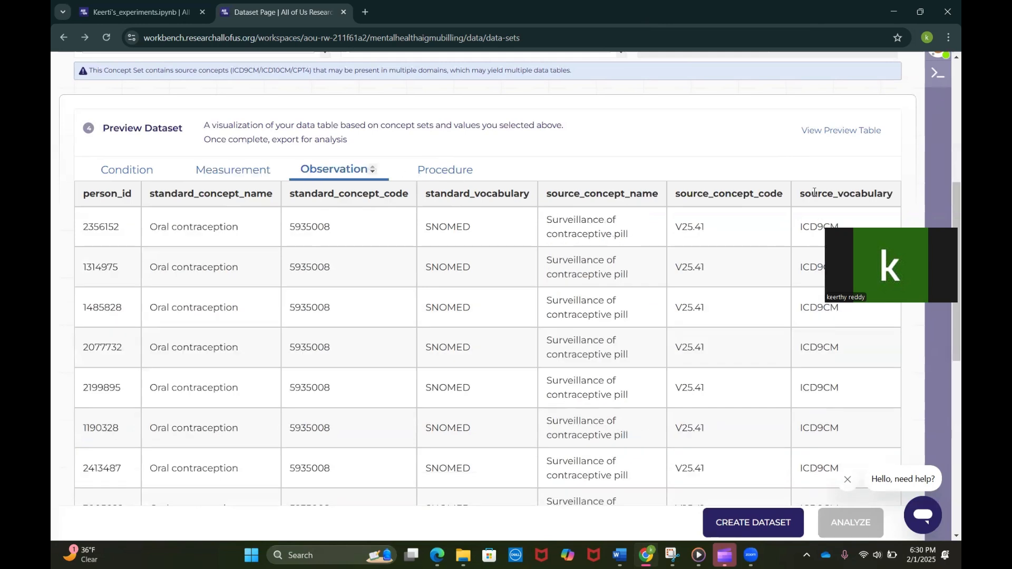
pyautogui.click(429, 170)
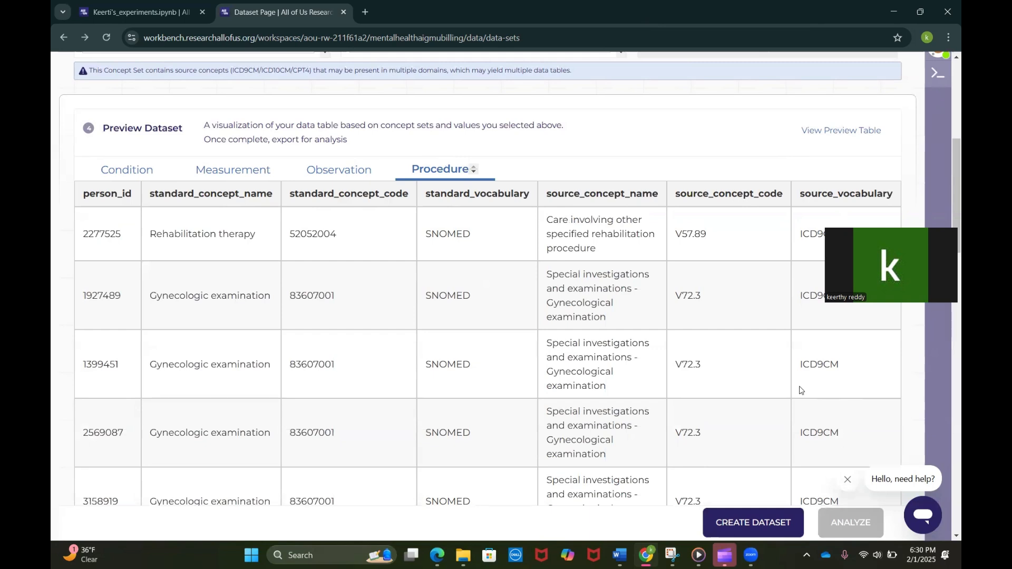
pyautogui.click(233, 172)
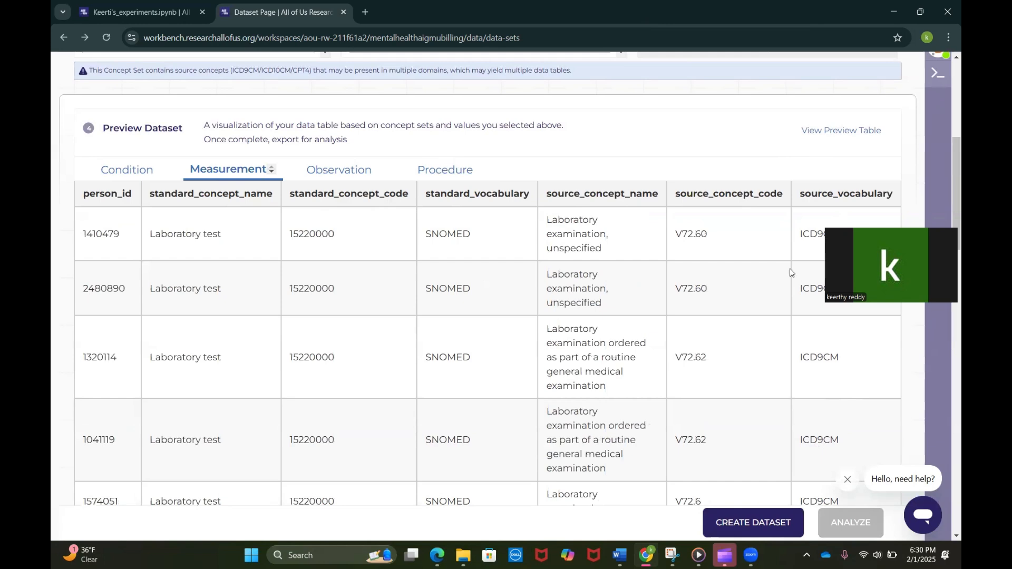
# Examine the source concept codes and source concept names of the first rows in the Procedure preview.
pyautogui.click(456, 174)
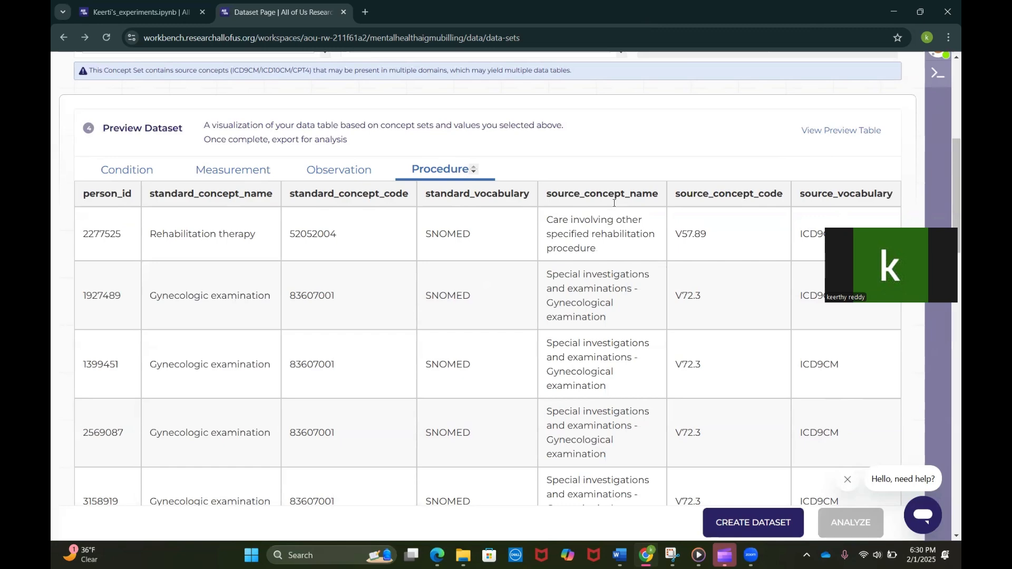
pyautogui.moveTo(675, 231); pyautogui.dragTo(747, 171)
pyautogui.scroll(6, 747, 172)
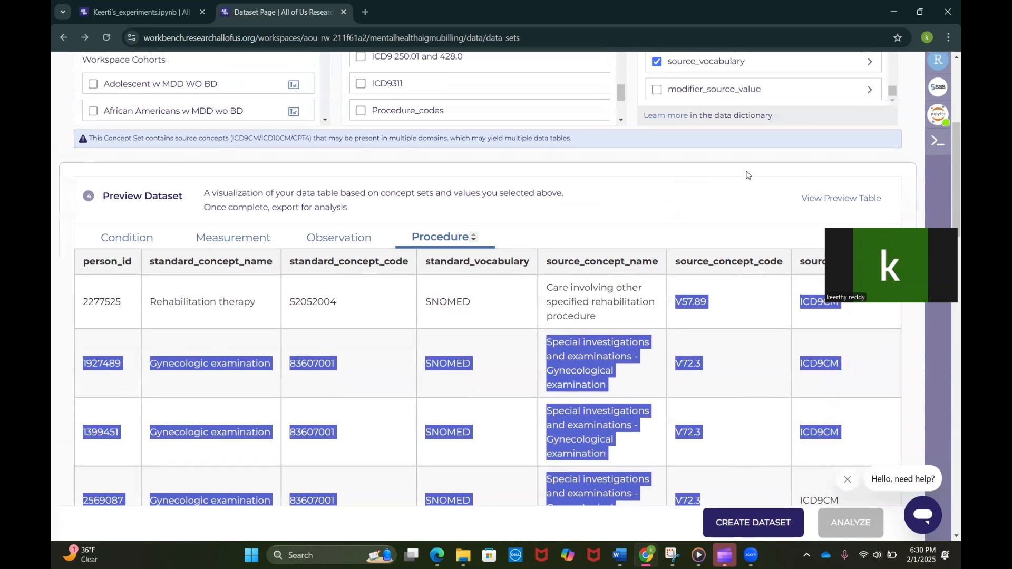
pyautogui.click(733, 317)
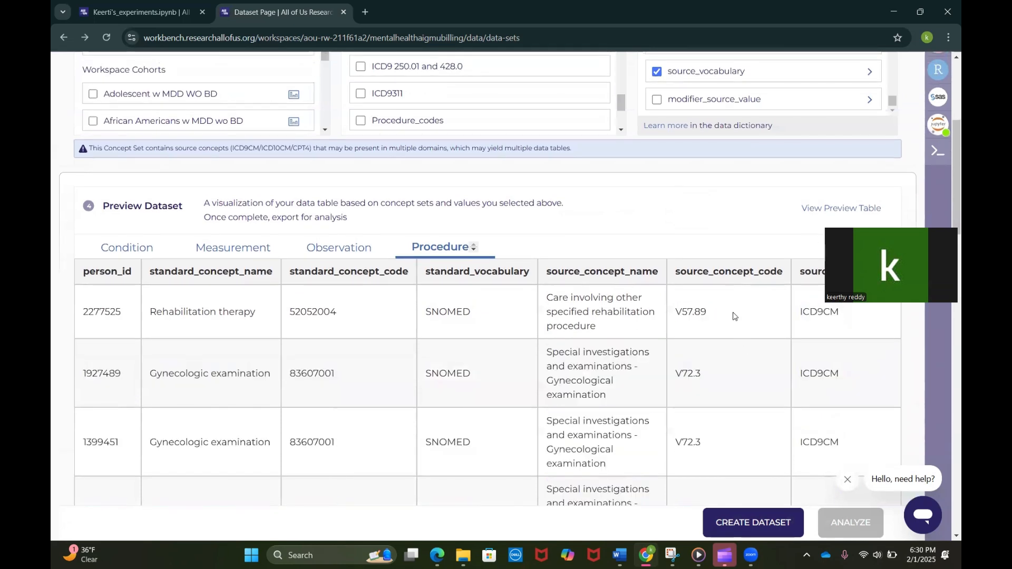
pyautogui.moveTo(548, 294); pyautogui.dragTo(623, 327)
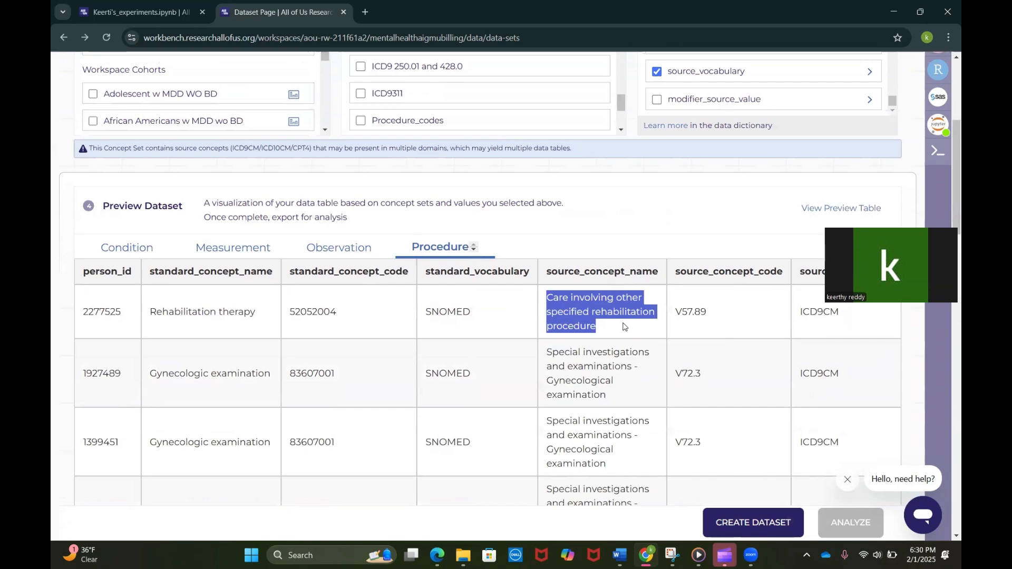
pyautogui.scroll(-1, 623, 327)
pyautogui.moveTo(548, 287); pyautogui.dragTo(613, 340)
pyautogui.scroll(-1, 611, 339)
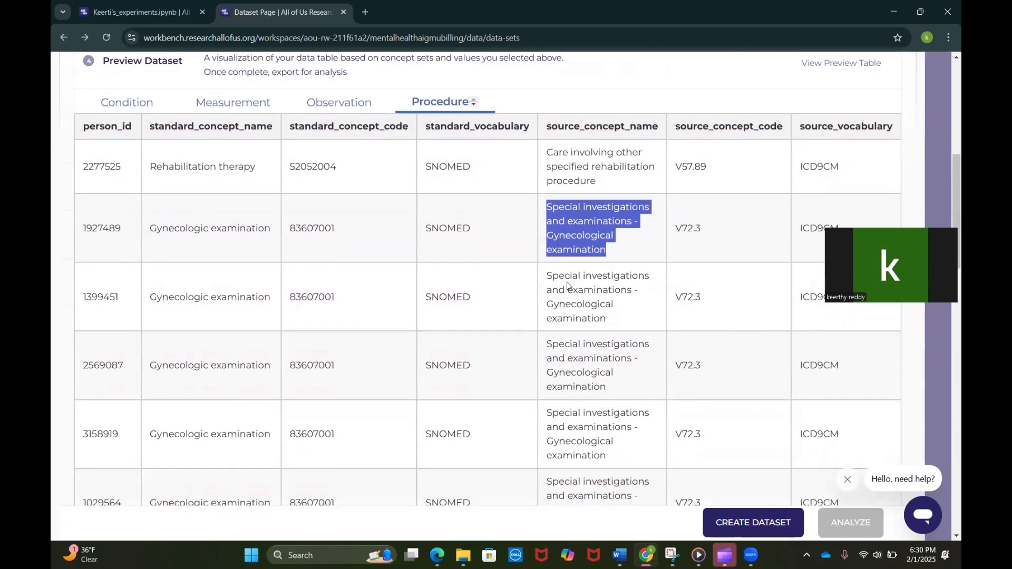
pyautogui.moveTo(548, 273); pyautogui.dragTo(621, 324)
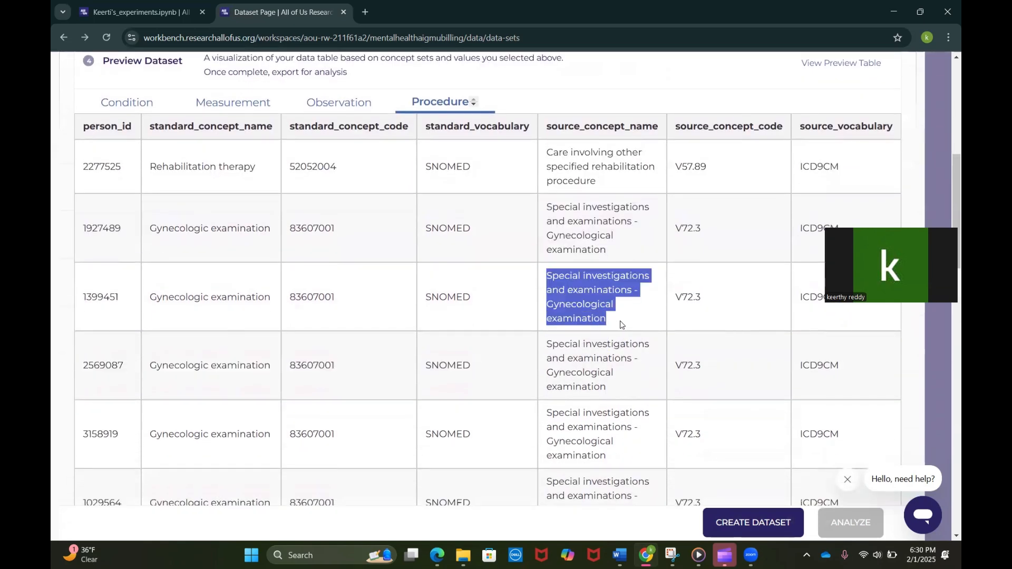
pyautogui.scroll(-1, 621, 325)
pyautogui.moveTo(548, 258); pyautogui.dragTo(612, 314)
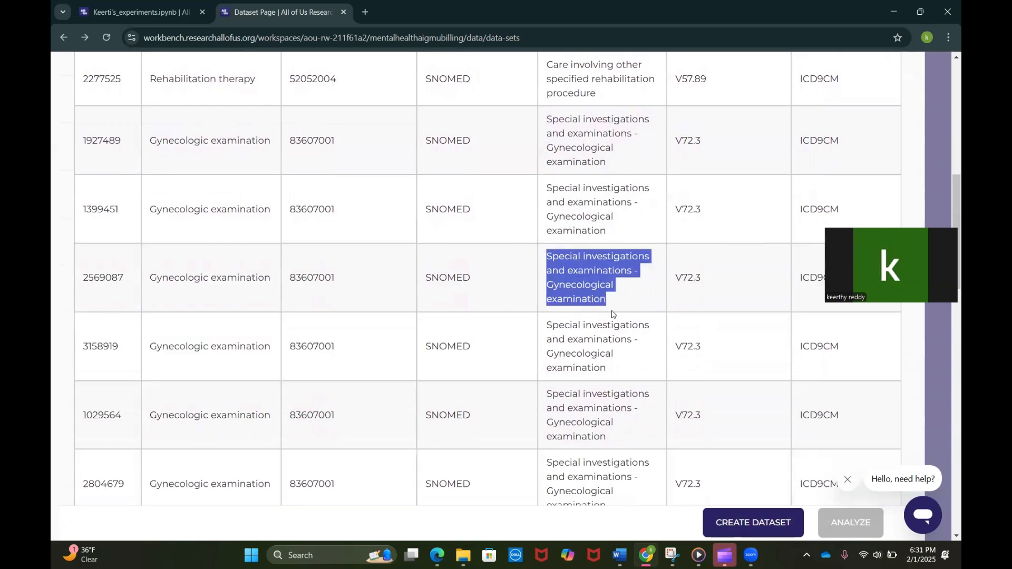
# Review the source concept names in the Observation, Measurement and Condition previews, reading the Condition table through to its end.
pyautogui.scroll(8, 612, 314)
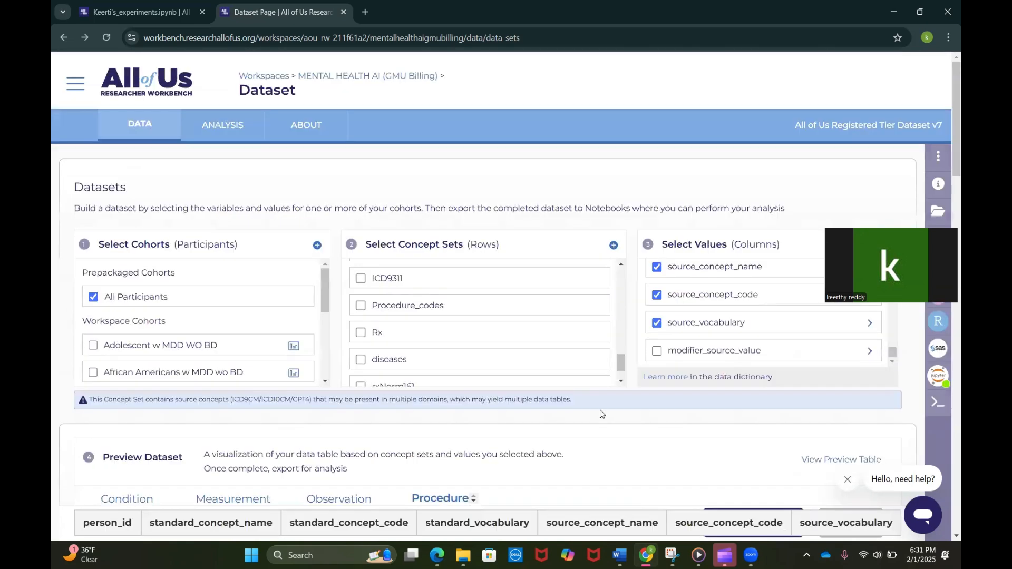
pyautogui.scroll(-3, 600, 410)
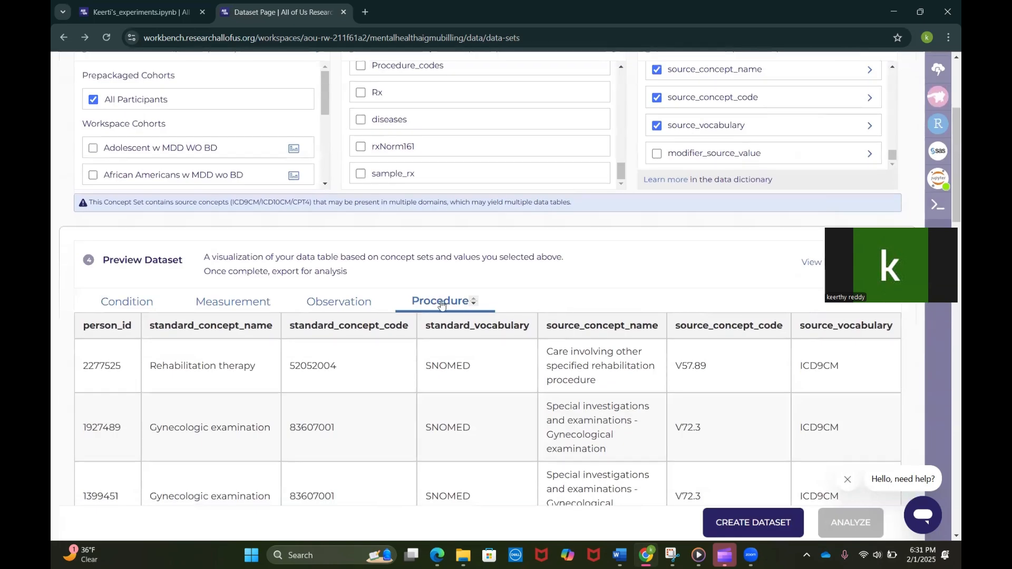
pyautogui.click(355, 305)
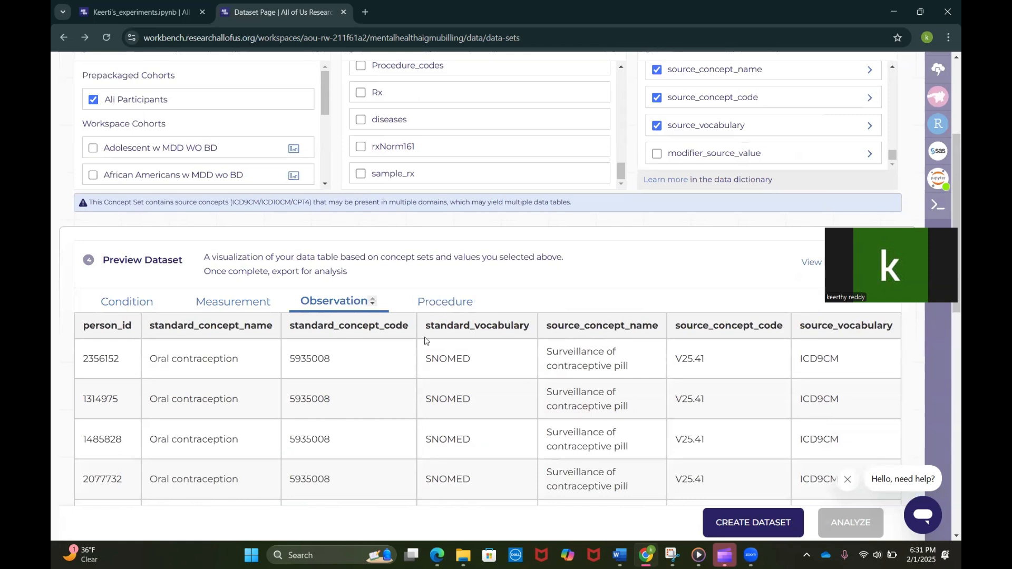
pyautogui.scroll(-1, 425, 340)
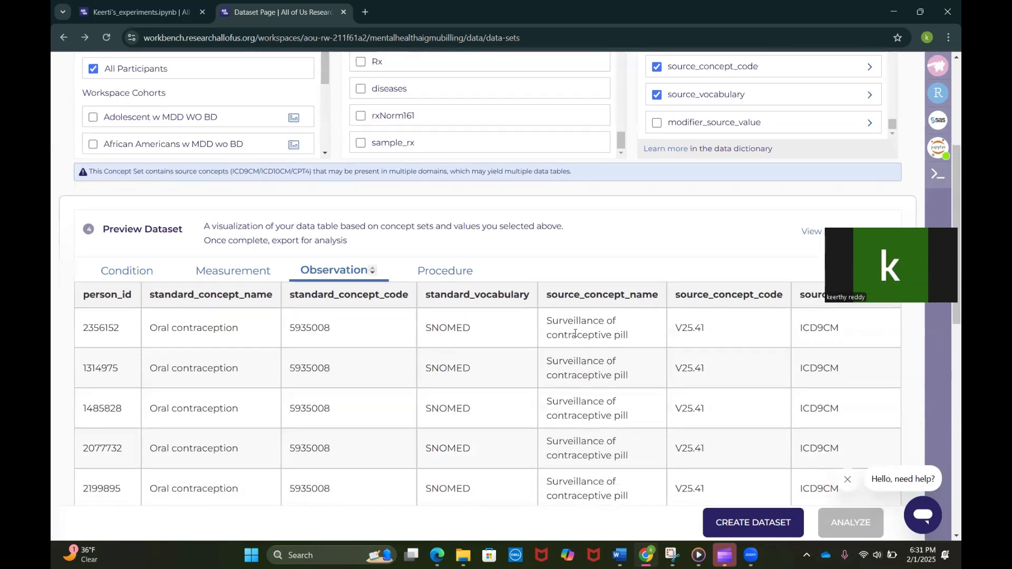
pyautogui.scroll(-1, 626, 348)
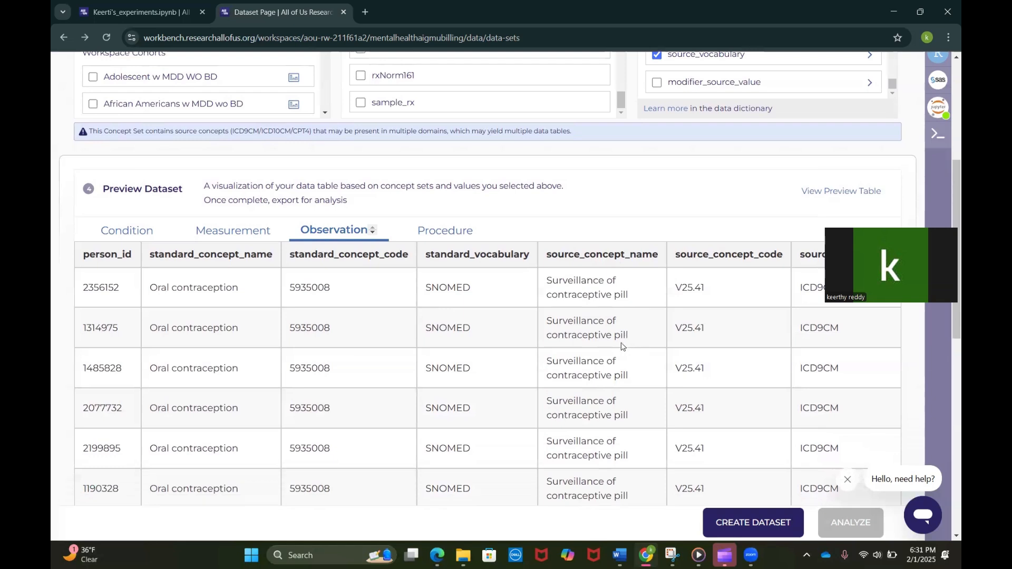
pyautogui.click(219, 236)
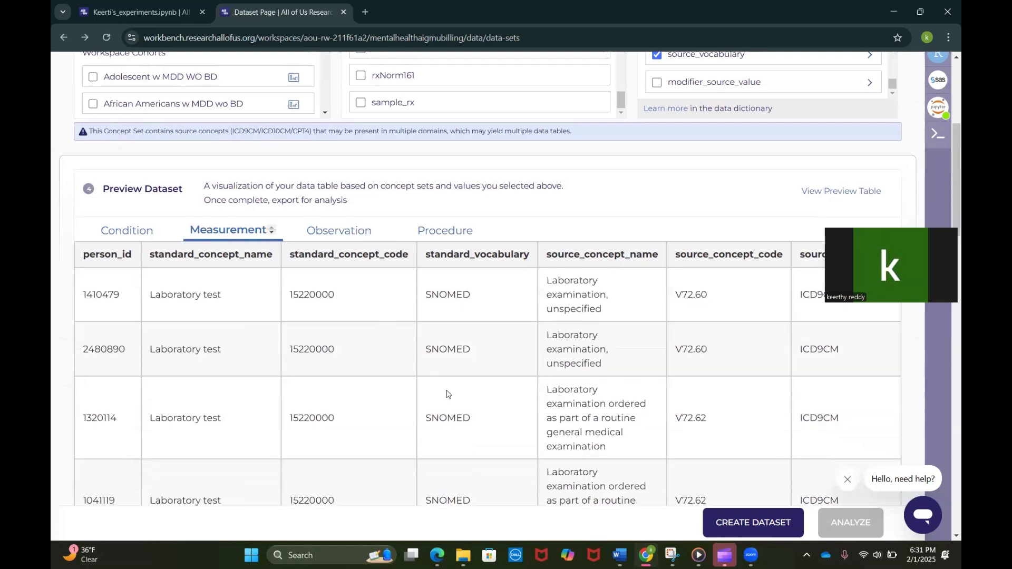
pyautogui.scroll(-1, 449, 393)
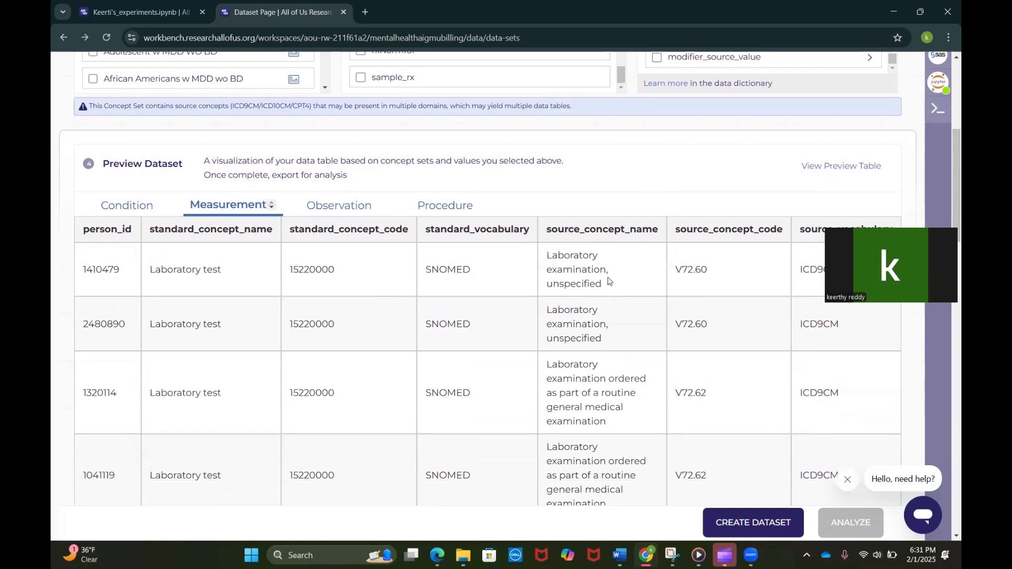
pyautogui.click(128, 208)
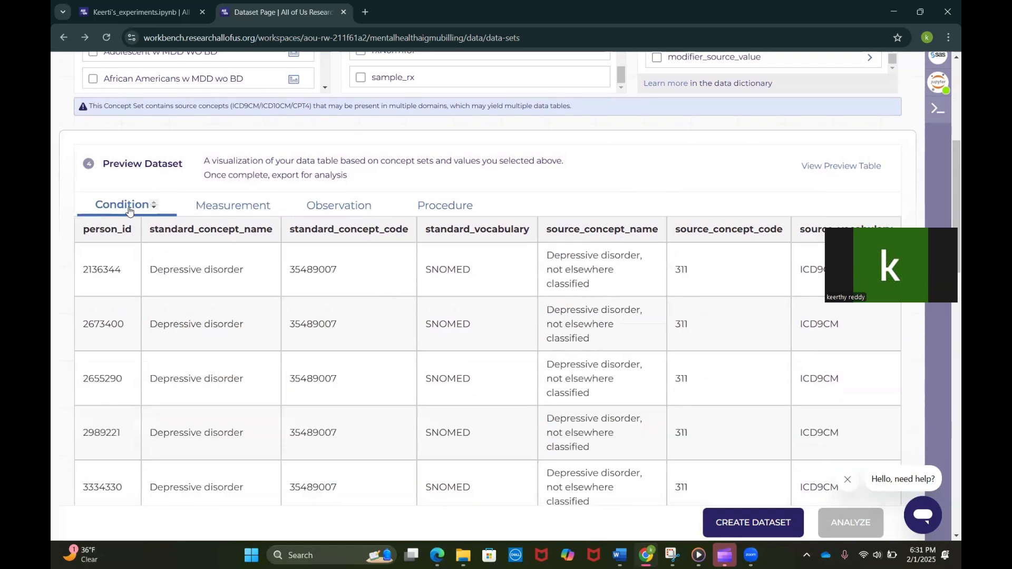
pyautogui.scroll(-15, 145, 207)
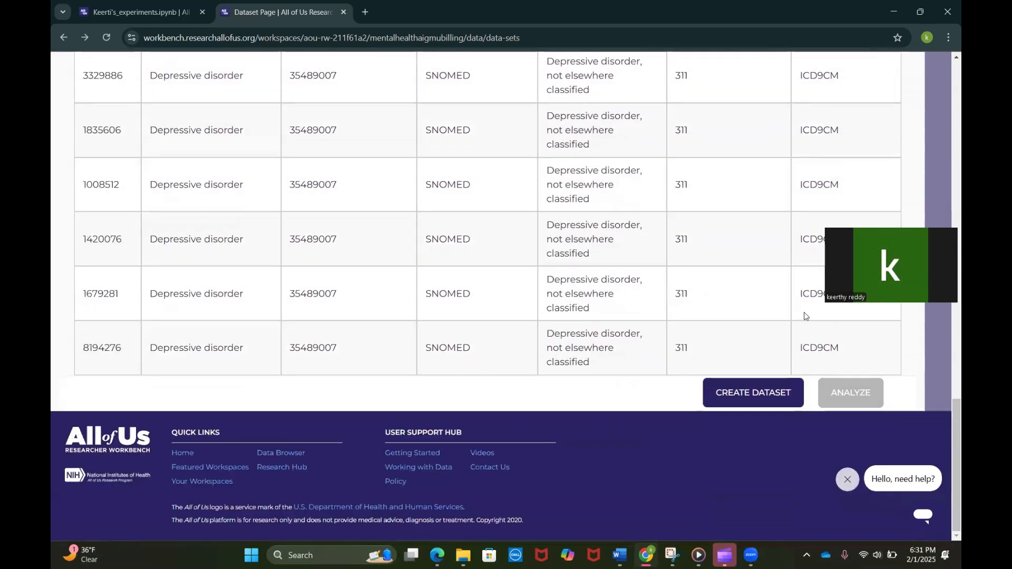
# Try to create the dataset under the name dx_df.
pyautogui.click(747, 393)
pyautogui.click(481, 246)
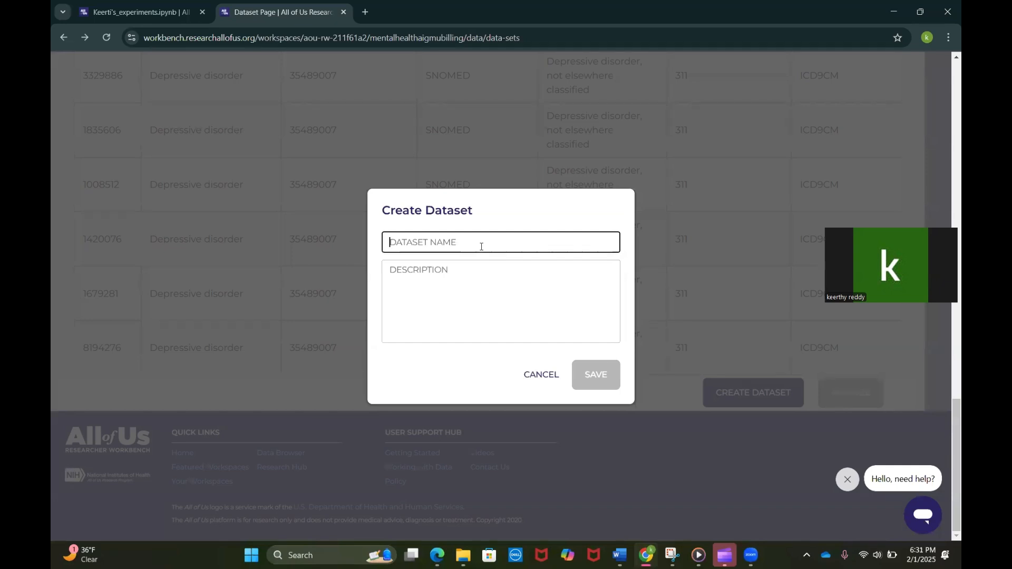
pyautogui.write('dx_df')
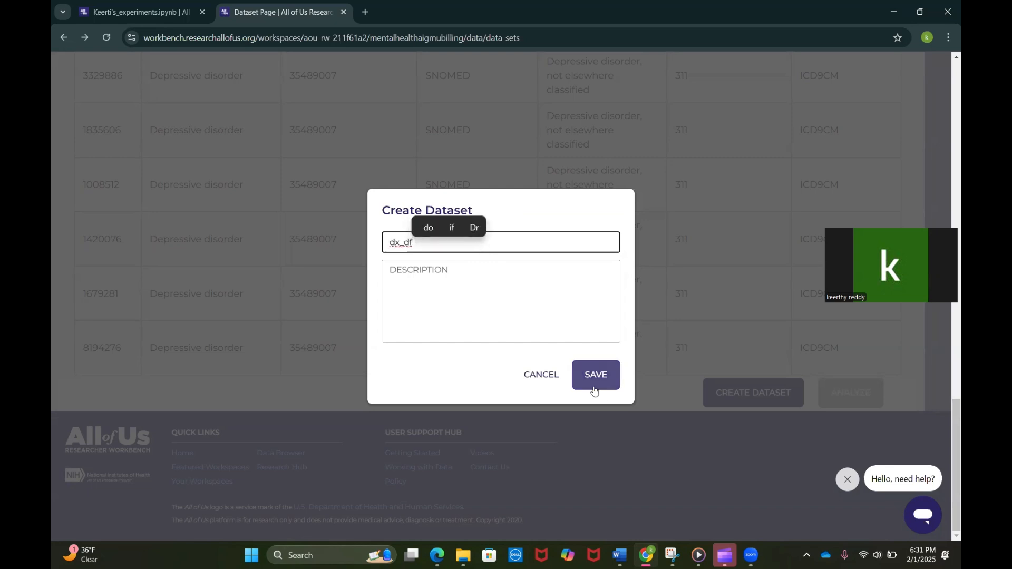
pyautogui.click(594, 391)
# Create the dataset from the previewed selections and save it under the name dx.
pyautogui.scroll(4, 595, 389)
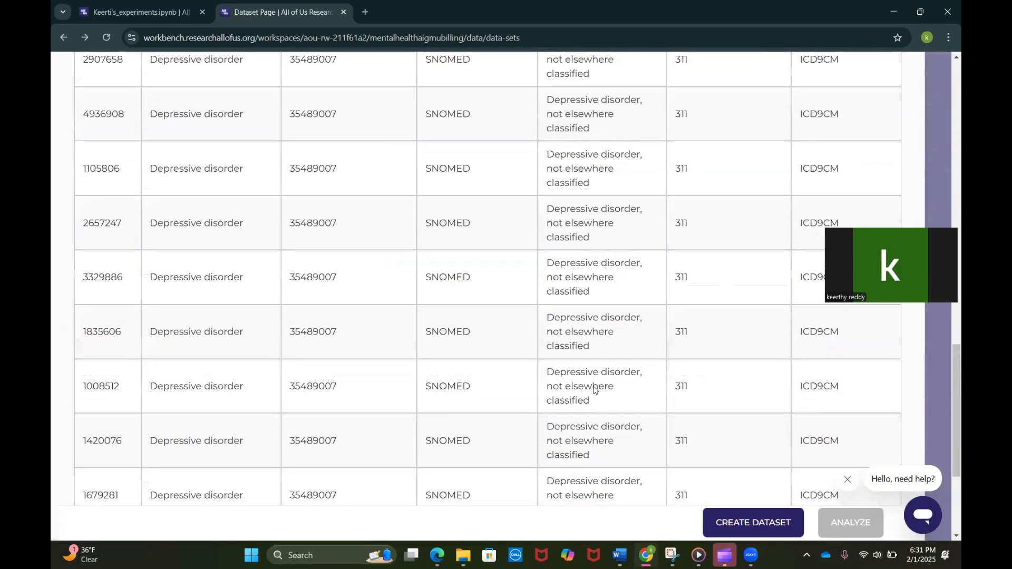
pyautogui.scroll(-1, 595, 386)
pyautogui.scroll(-3, 692, 311)
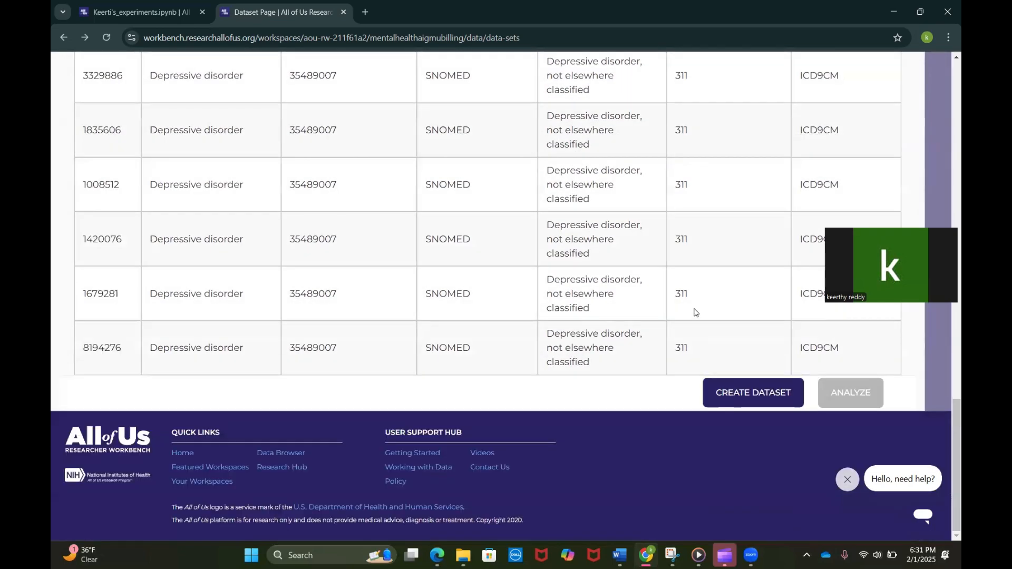
pyautogui.scroll(10, 693, 311)
pyautogui.scroll(4, 693, 312)
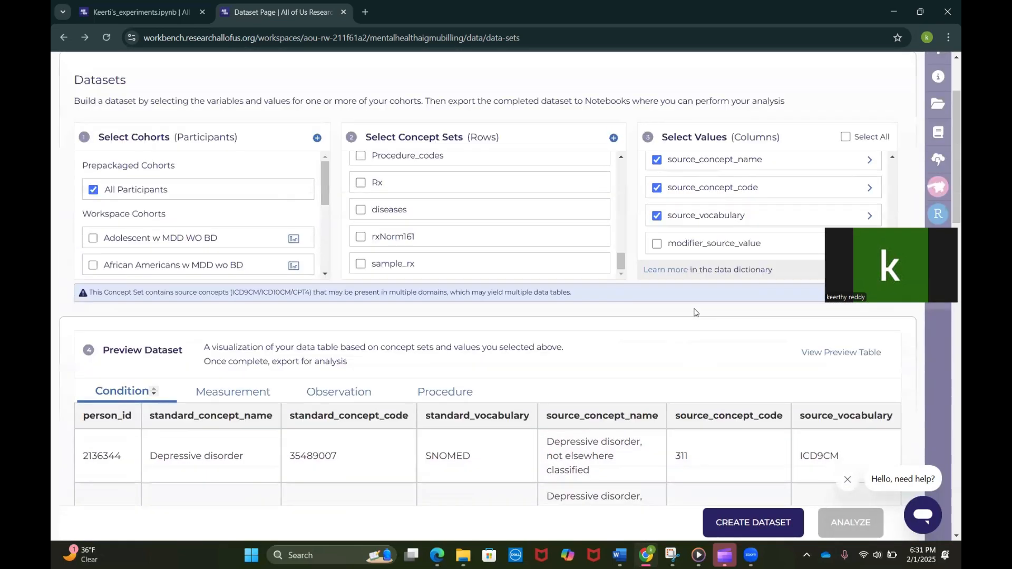
pyautogui.scroll(-15, 694, 312)
pyautogui.click(765, 392)
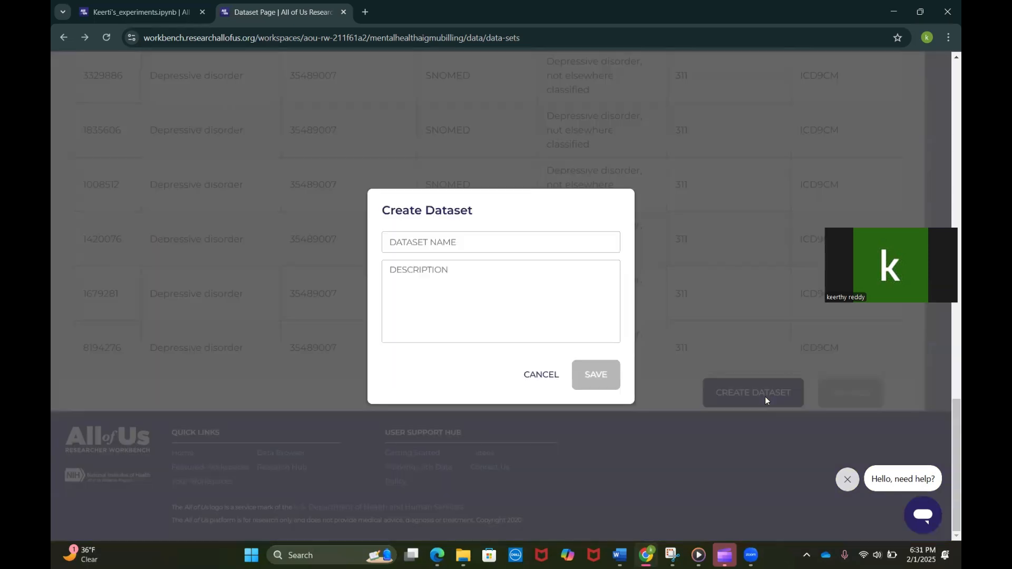
pyautogui.click(483, 234)
pyautogui.write('dx')
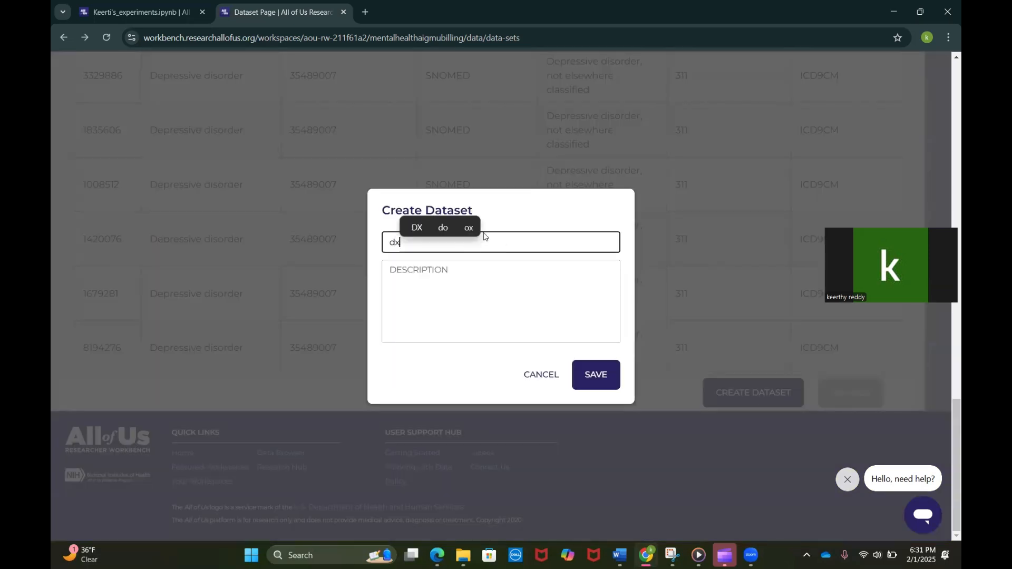
pyautogui.click(594, 386)
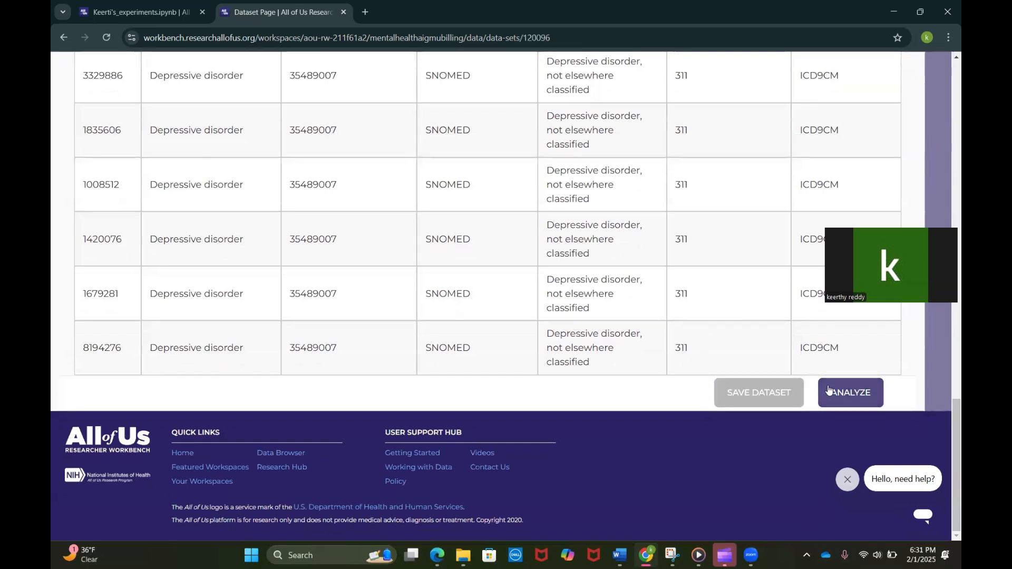
# Export the dx dataset as Python code into the existing experiments notebook that is already open in the other browser tab.
pyautogui.click(852, 397)
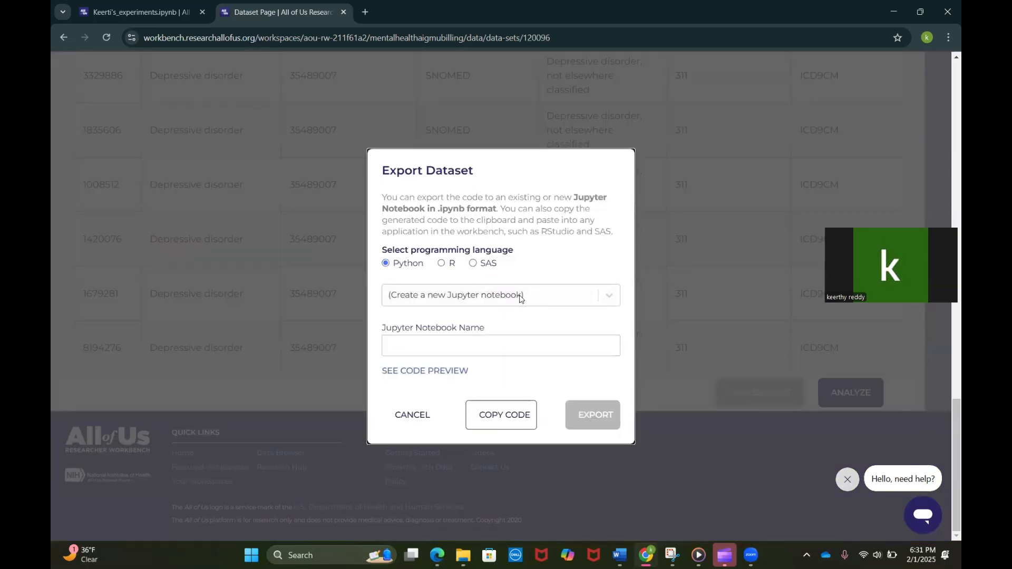
pyautogui.click(520, 298)
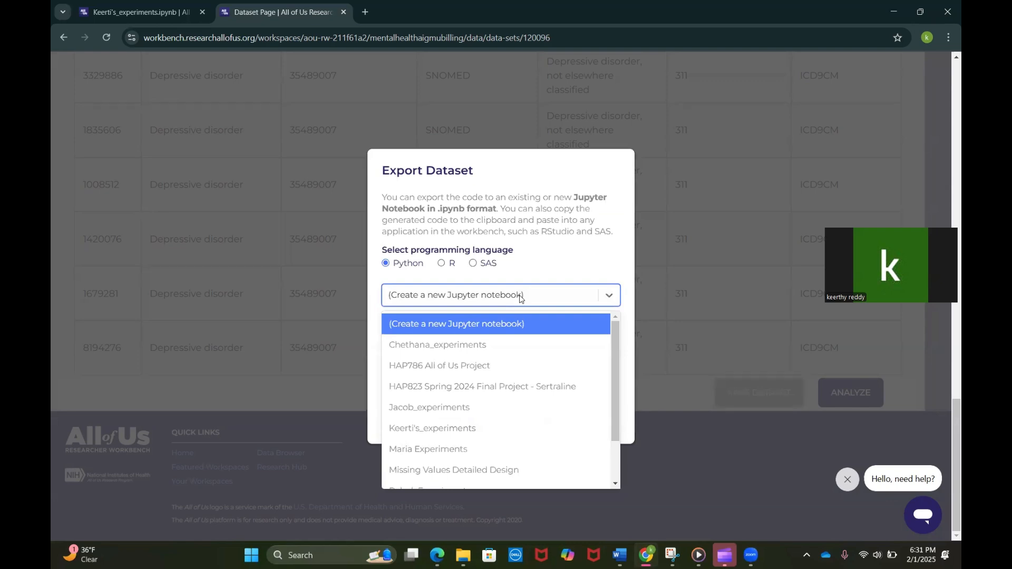
pyautogui.click(520, 298)
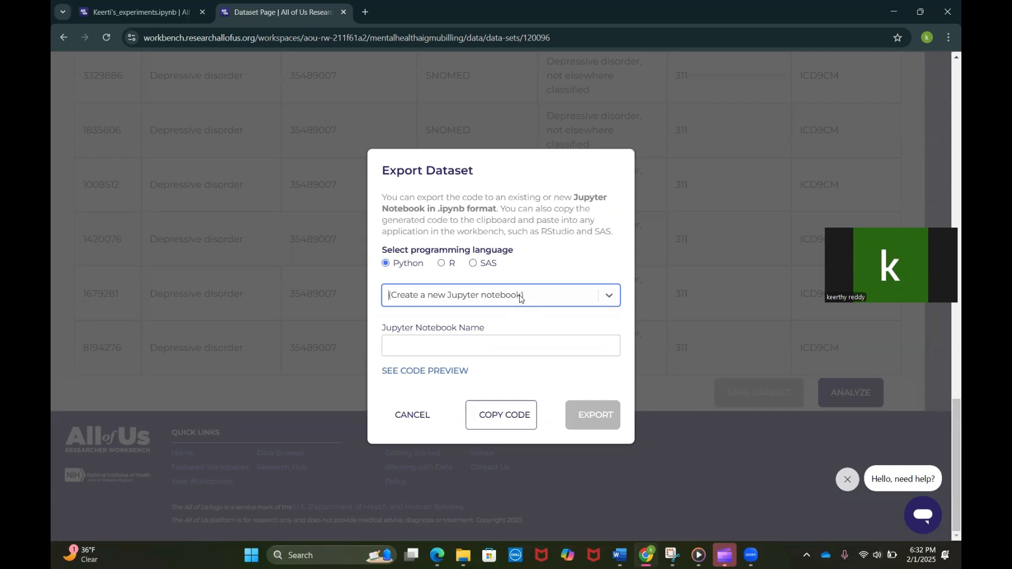
pyautogui.click(520, 298)
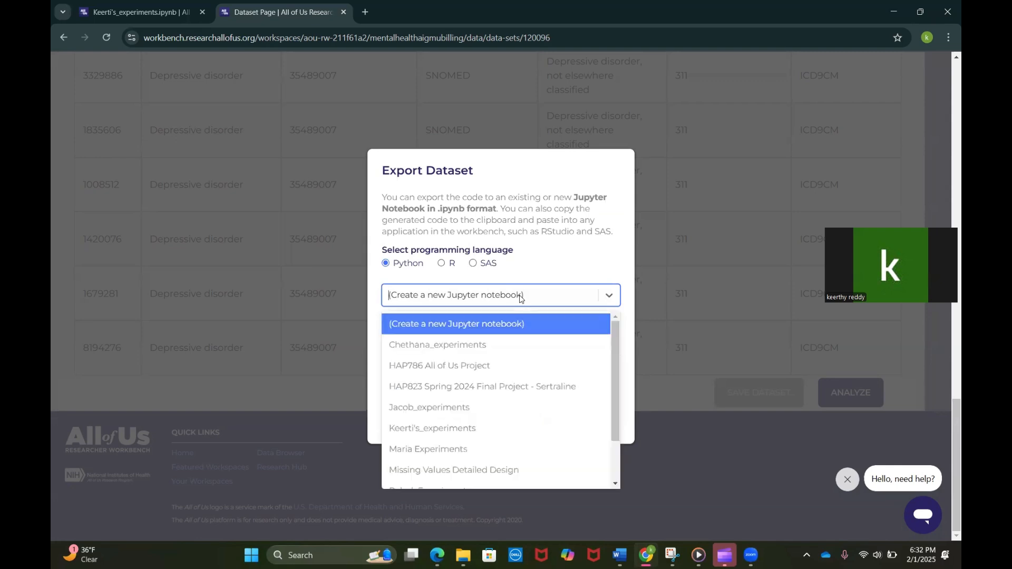
pyautogui.scroll(-2, 495, 434)
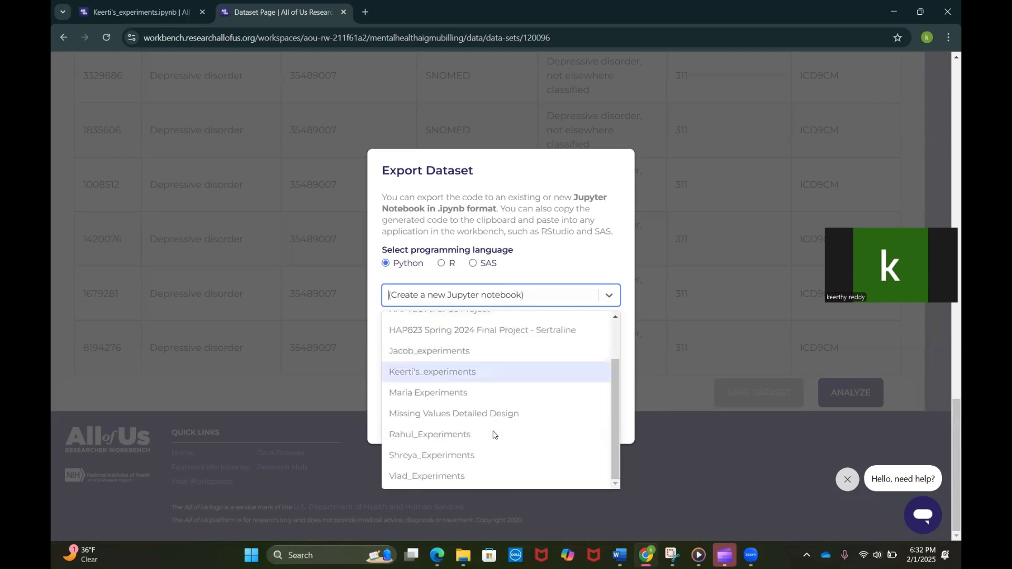
pyautogui.scroll(2, 494, 434)
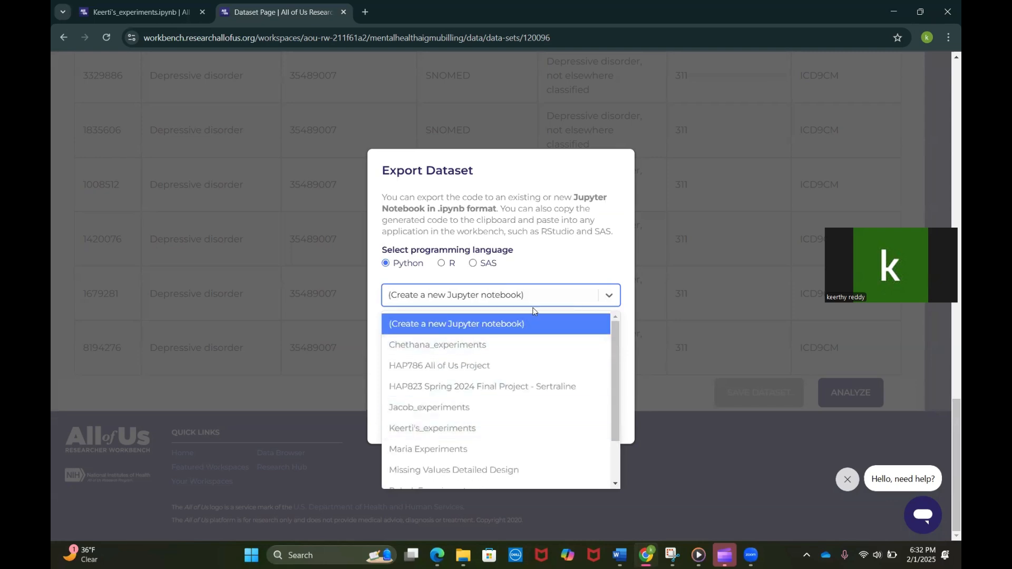
pyautogui.click(464, 429)
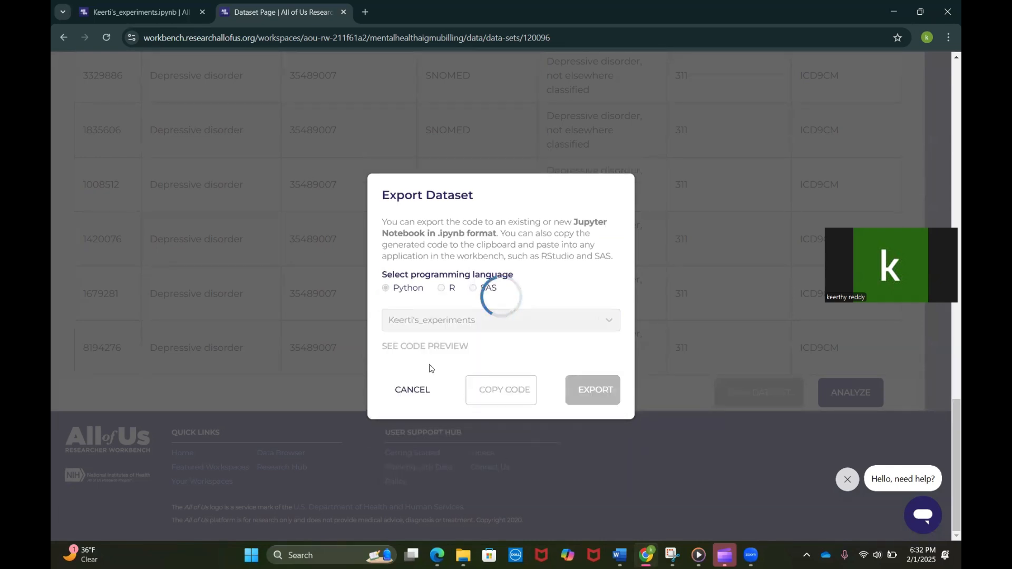
pyautogui.click(596, 396)
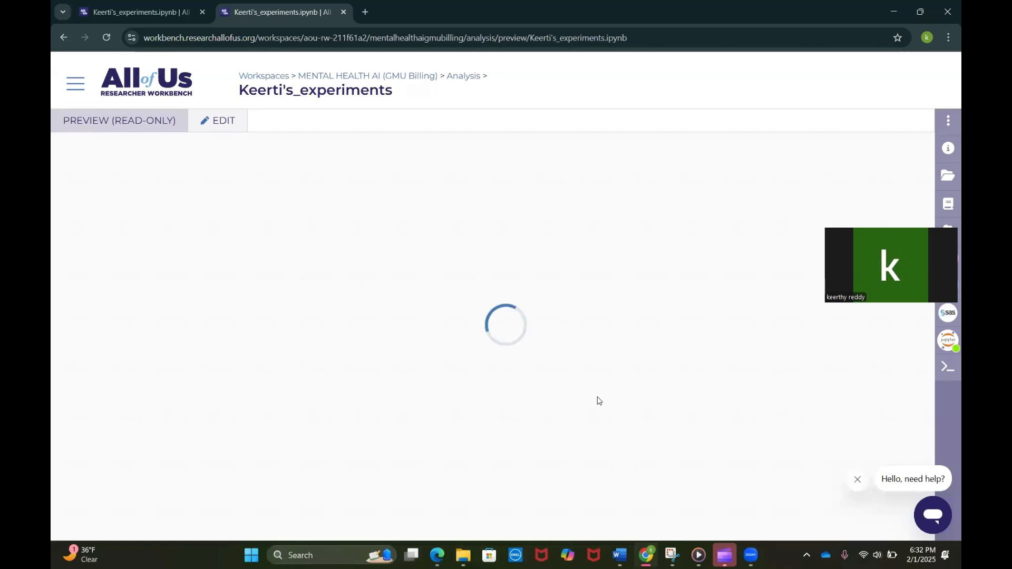
# Find the newly exported dx condition query in the notebook preview.
pyautogui.scroll(-20, 598, 401)
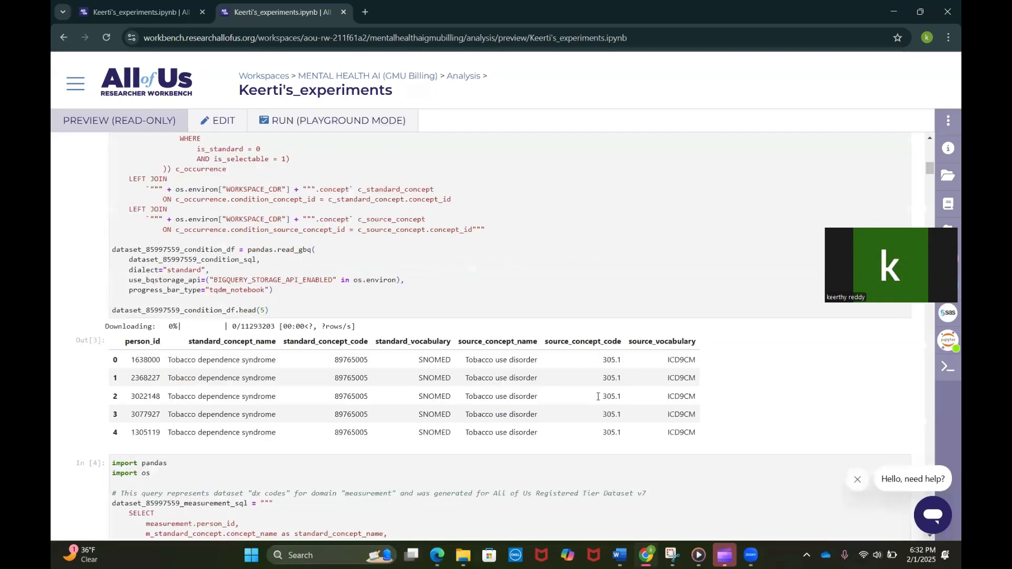
pyautogui.scroll(-20, 598, 401)
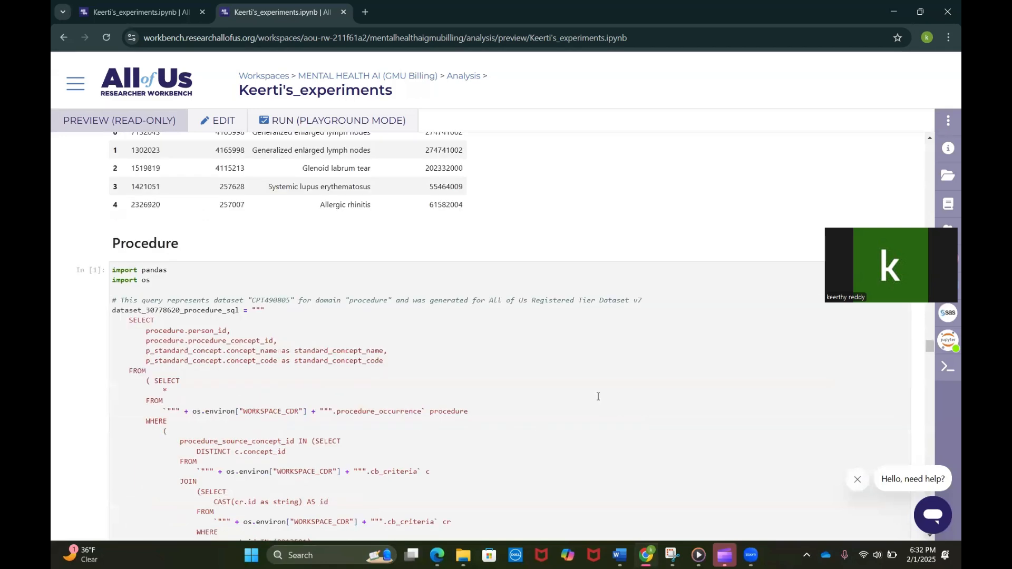
pyautogui.scroll(20, 599, 397)
pyautogui.scroll(-20, 598, 396)
pyautogui.scroll(20, 598, 397)
pyautogui.scroll(12, 598, 396)
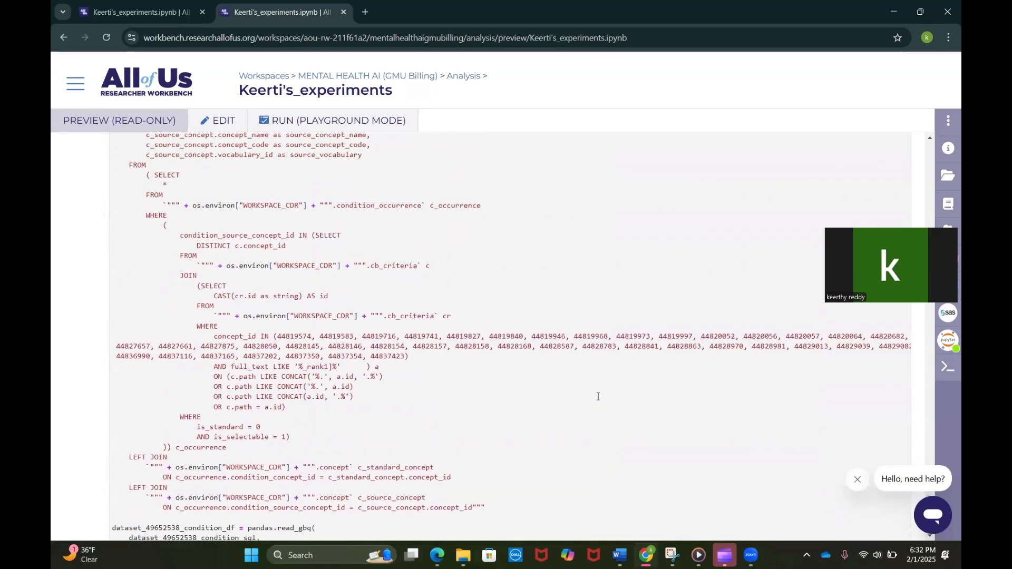
pyautogui.scroll(-6, 598, 396)
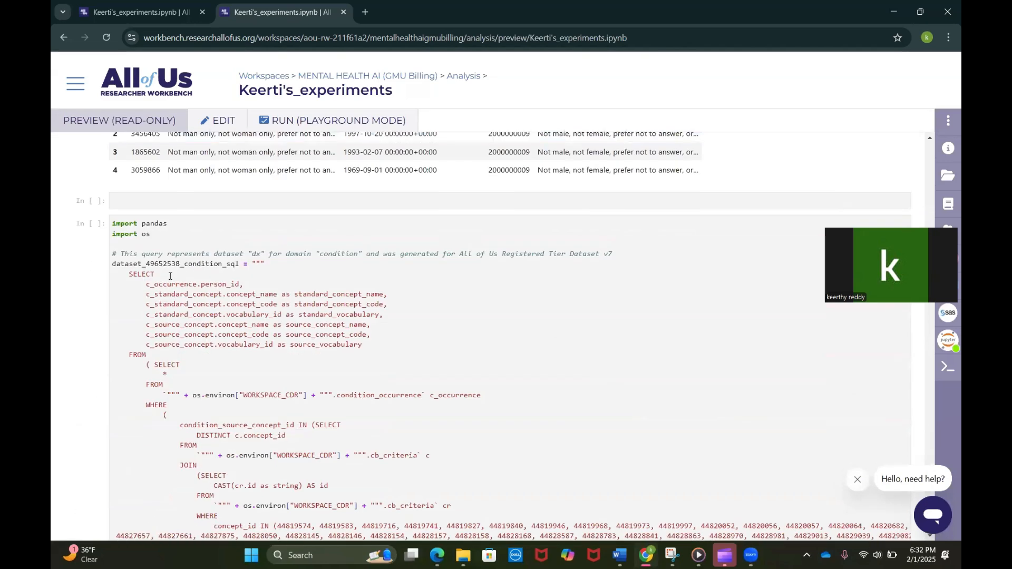
# Examine the exported dx queries for condition, measurement, observation and procedure, including the line that displays each dataframe's first five rows.
pyautogui.moveTo(112, 224); pyautogui.dragTo(360, 432)
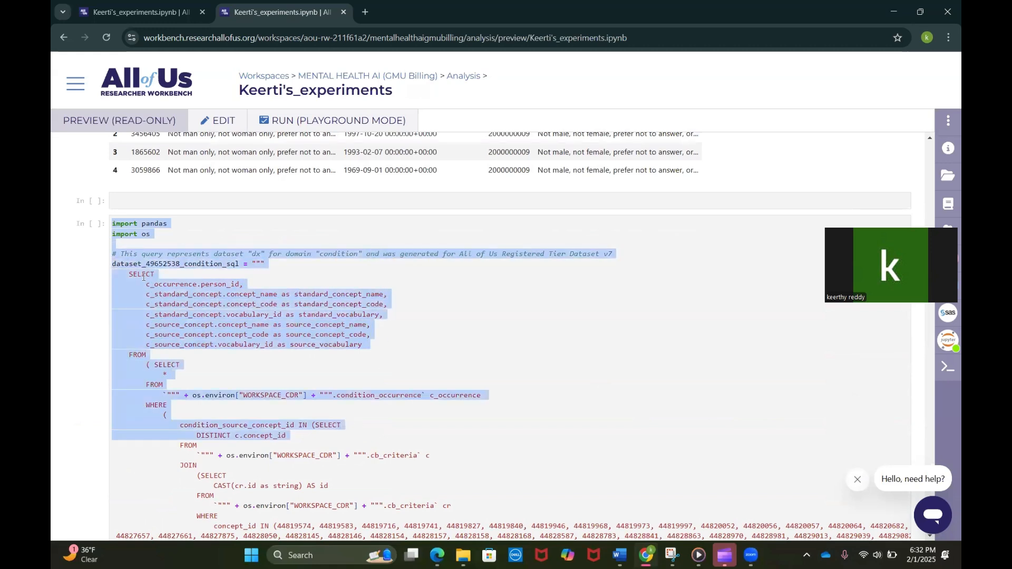
pyautogui.click(366, 360)
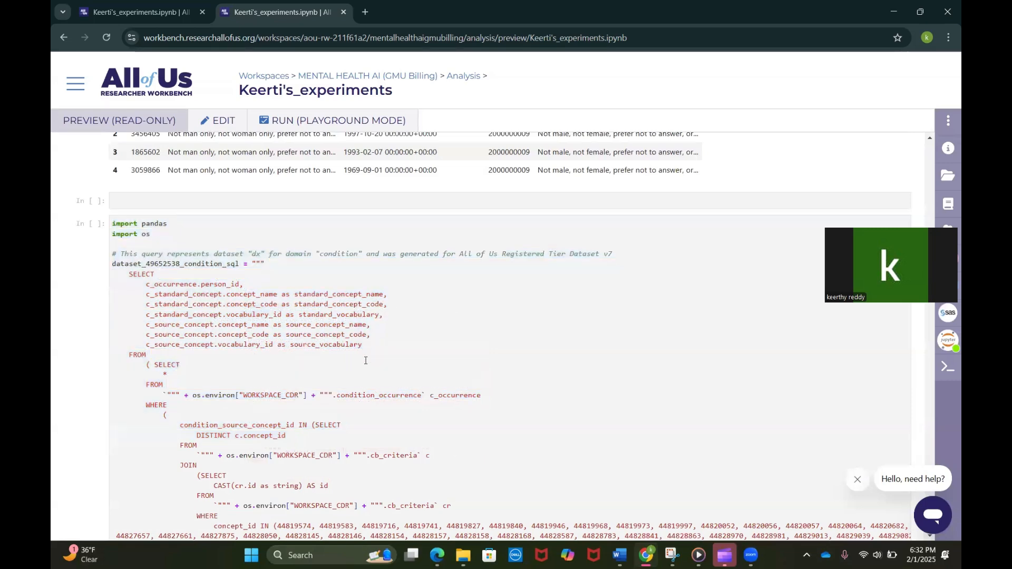
pyautogui.scroll(-5, 366, 360)
pyautogui.scroll(-5, 280, 288)
pyautogui.moveTo(280, 287); pyautogui.dragTo(144, 276)
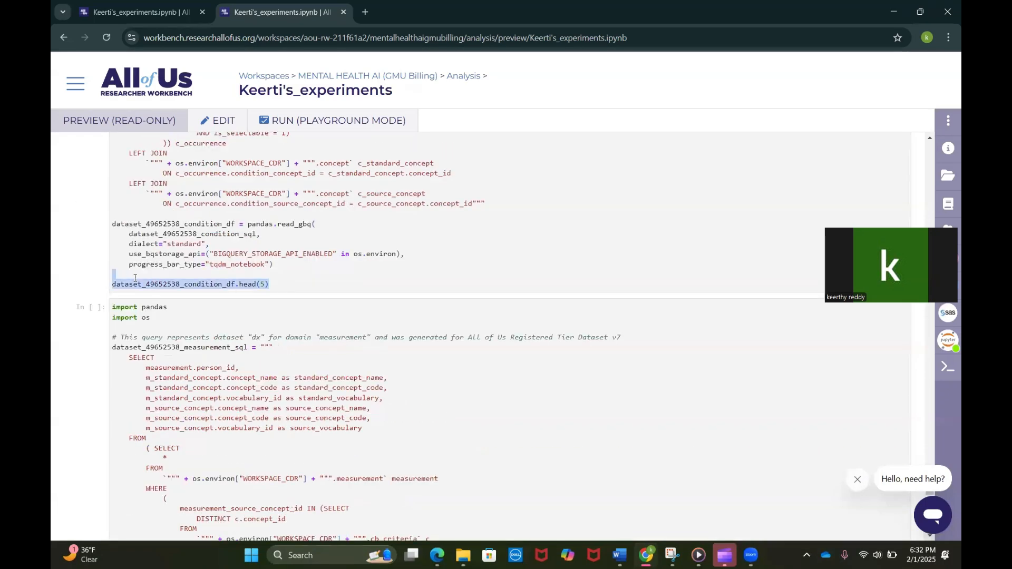
pyautogui.scroll(-10, 126, 278)
pyautogui.moveTo(278, 374); pyautogui.dragTo(95, 355)
pyautogui.scroll(-7, 95, 355)
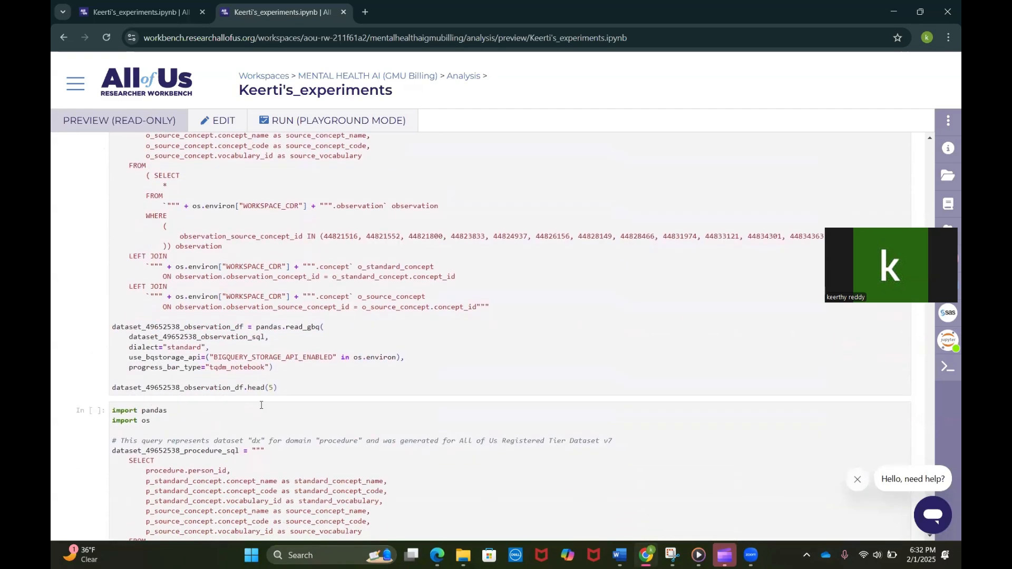
pyautogui.moveTo(282, 388); pyautogui.dragTo(106, 386)
pyautogui.scroll(-5, 106, 386)
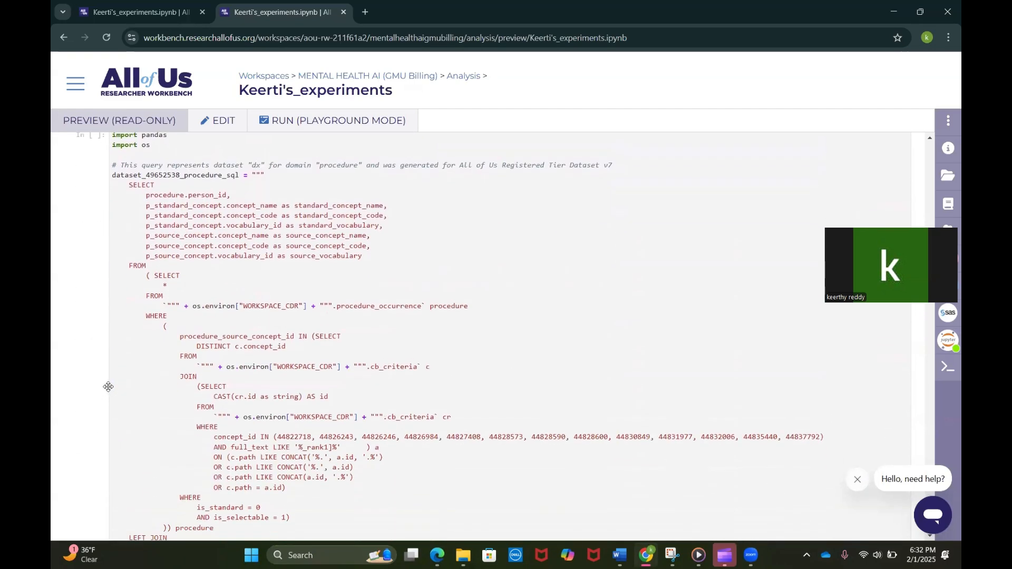
pyautogui.scroll(-3, 265, 410)
pyautogui.moveTo(280, 520); pyautogui.dragTo(117, 519)
# Review the start of the dx condition query and the demographics cells above it.
pyautogui.scroll(15, 375, 338)
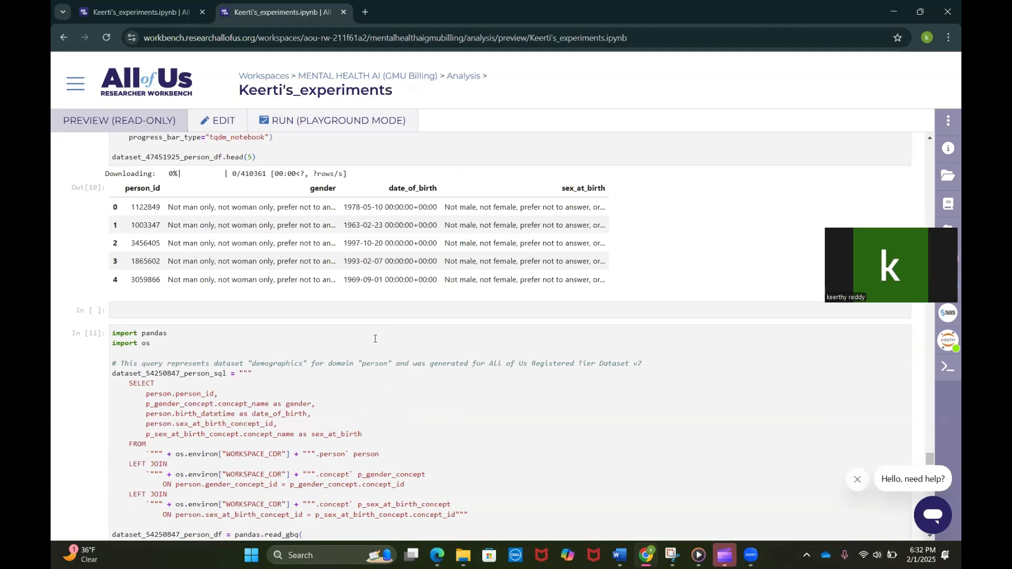
pyautogui.scroll(-10, 375, 339)
pyautogui.scroll(-2, 431, 260)
pyautogui.scroll(9, 431, 260)
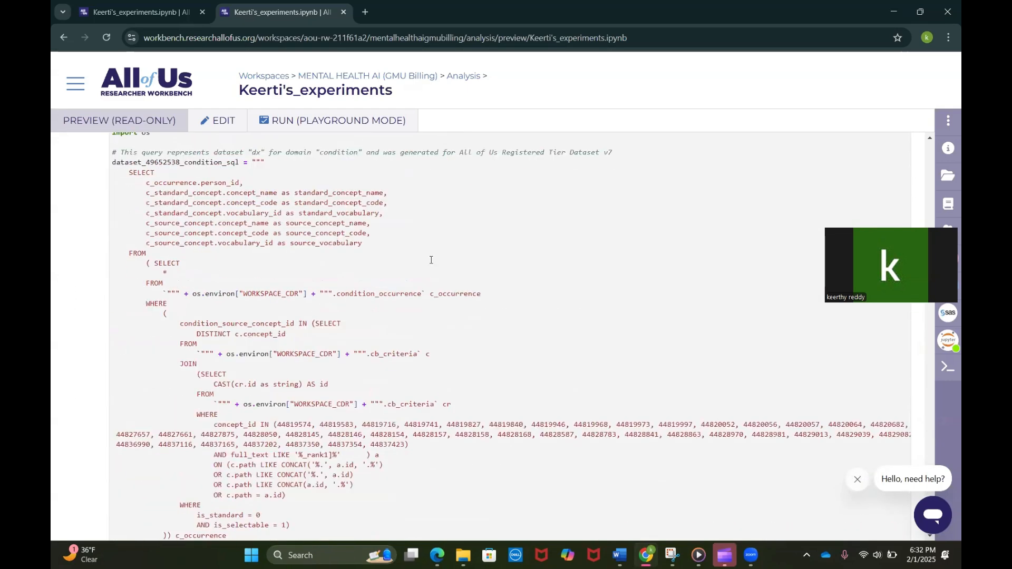
pyautogui.scroll(3, 430, 259)
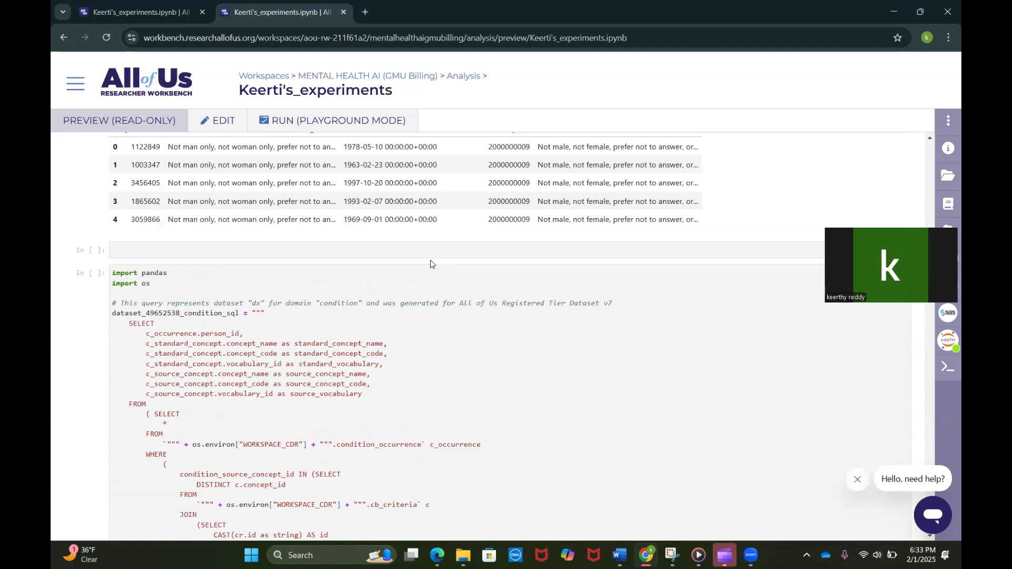
pyautogui.scroll(-1, 429, 263)
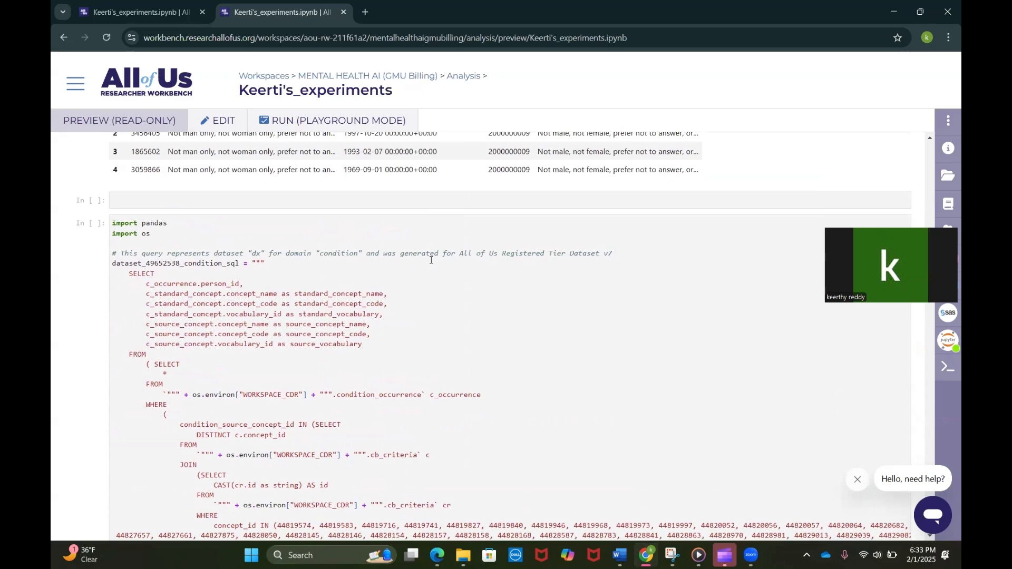
pyautogui.scroll(5, 431, 260)
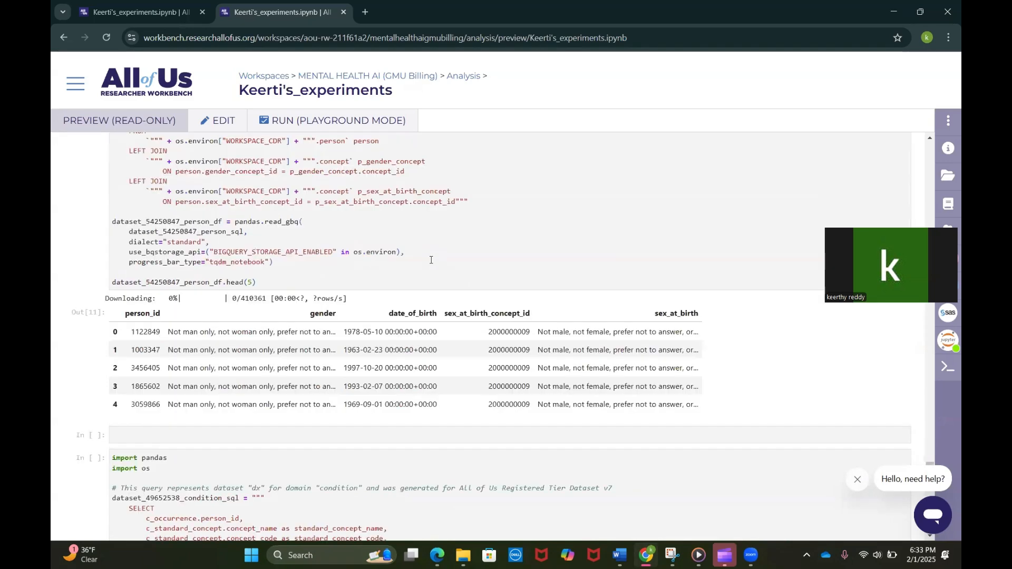
# Find the psychotherapy procedure query further up in the notebook preview and examine its code and the first output rows.
pyautogui.scroll(-20, 431, 259)
pyautogui.scroll(8, 430, 260)
pyautogui.scroll(15, 431, 259)
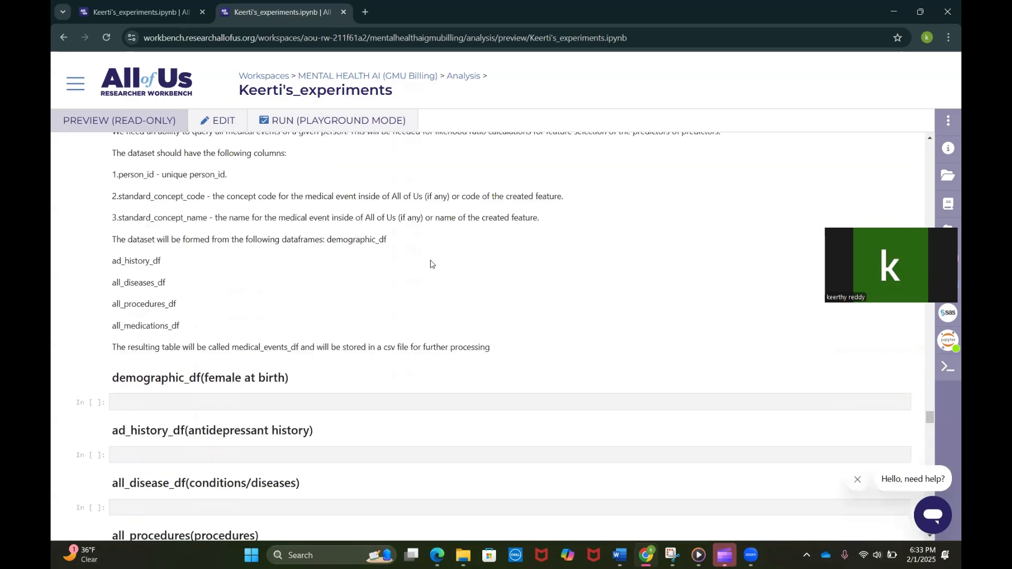
pyautogui.scroll(15, 430, 260)
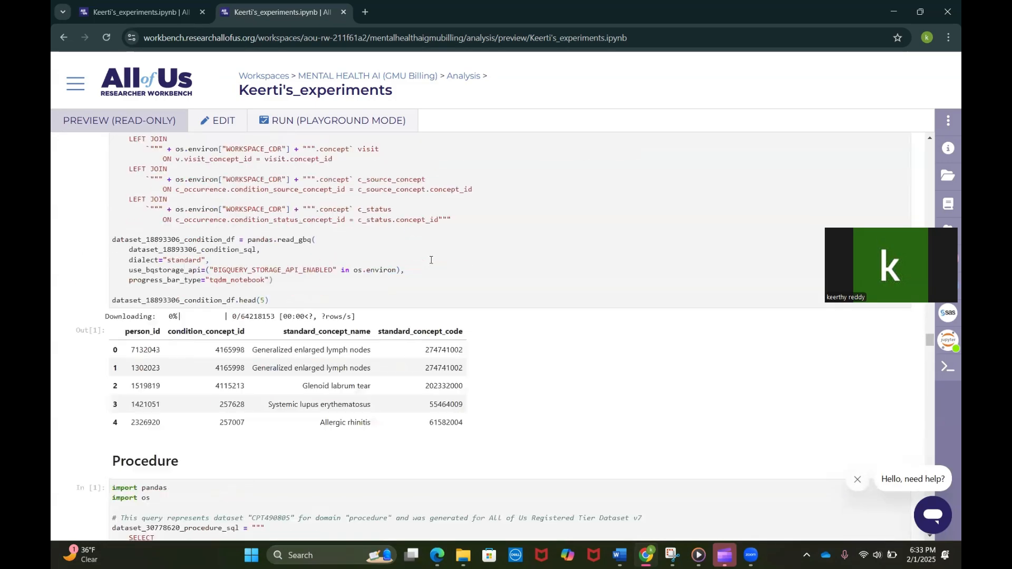
pyautogui.scroll(10, 431, 260)
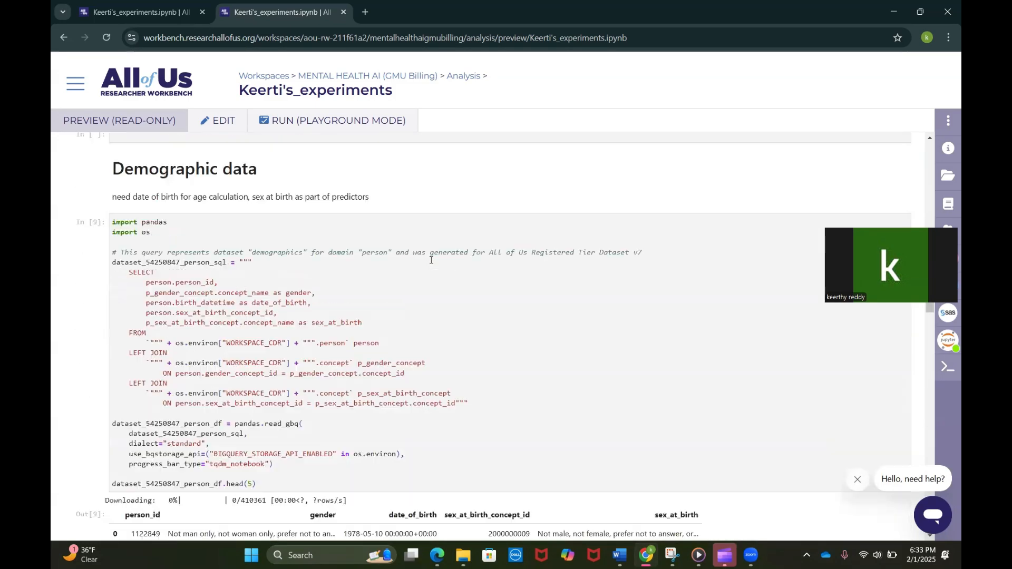
pyautogui.scroll(10, 430, 260)
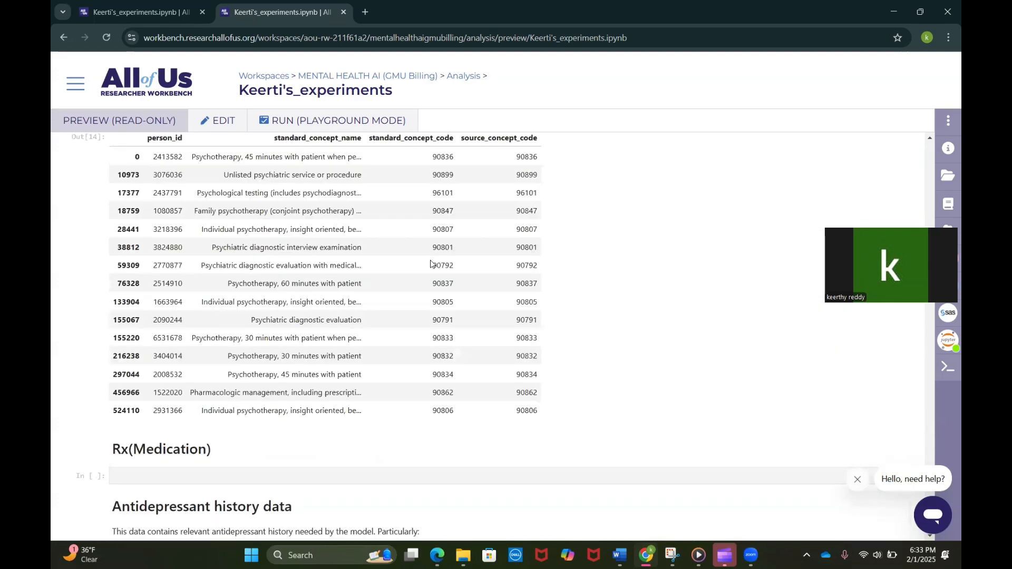
pyautogui.scroll(7, 431, 260)
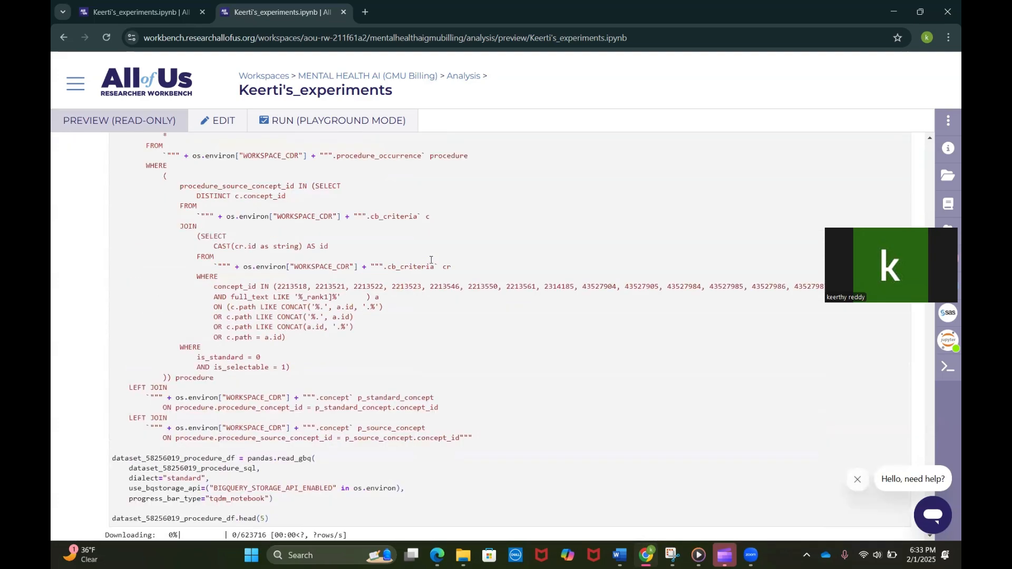
pyautogui.moveTo(109, 180); pyautogui.dragTo(412, 230)
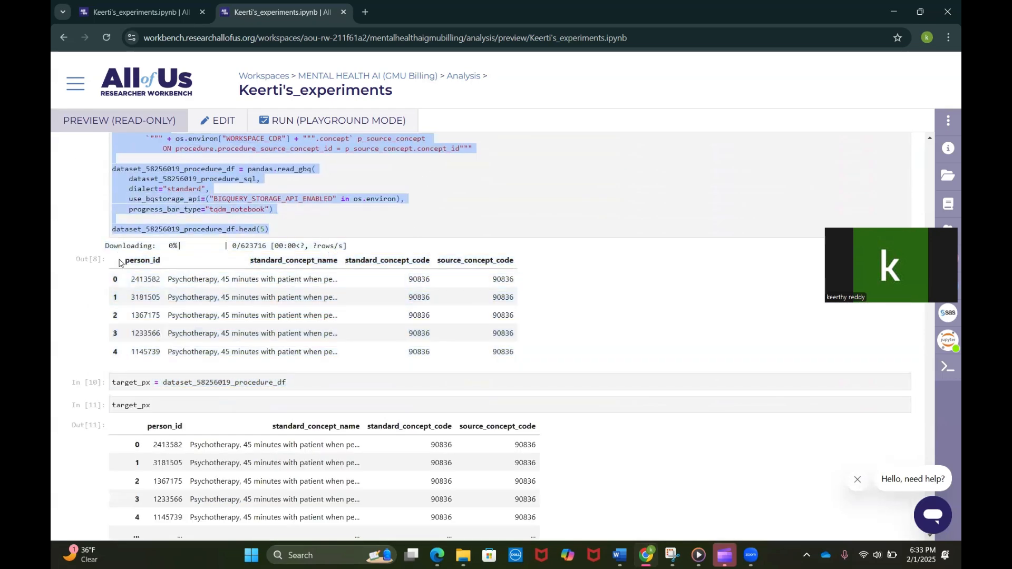
pyautogui.click(295, 289)
pyautogui.moveTo(122, 258); pyautogui.dragTo(490, 374)
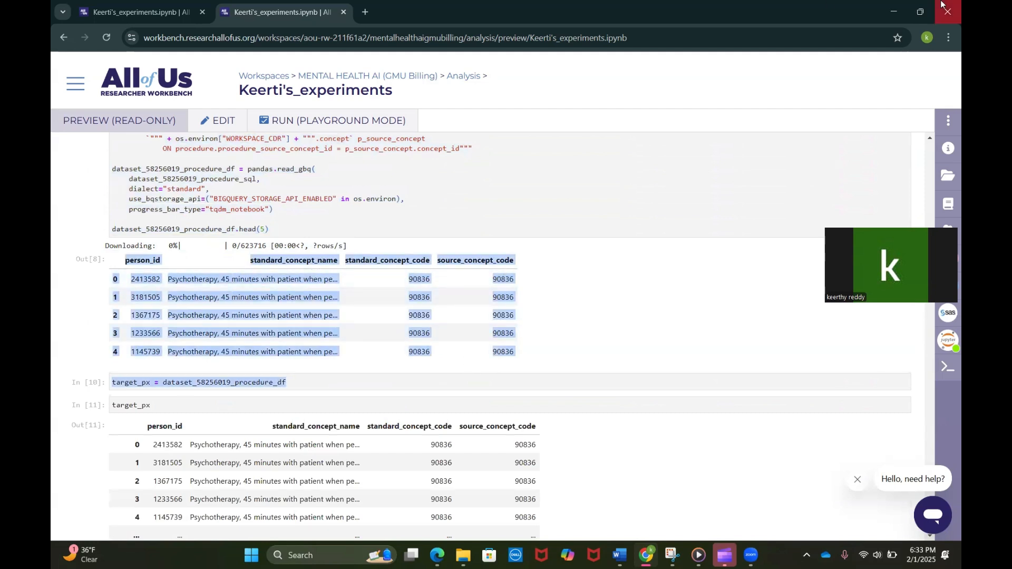
# Place the notebook window beside the antidepressant reference workbook and compare the PX sheet's code mapping with the notebook's procedure codes.
pyautogui.moveTo(921, 11)
pyautogui.click(878, 88)
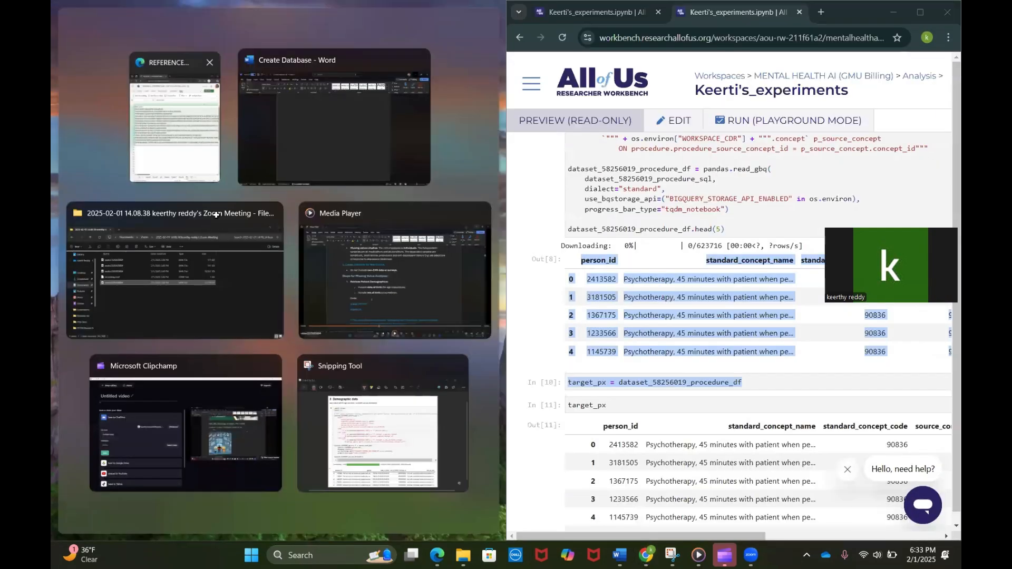
pyautogui.press('Return')
pyautogui.hscroll(5, 216, 215)
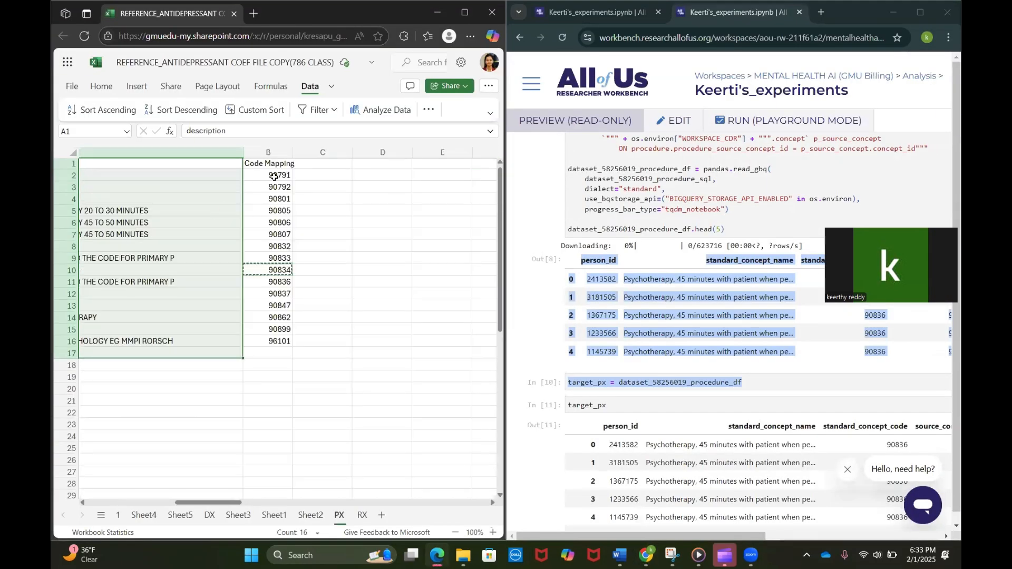
pyautogui.hscroll(5, 878, 320)
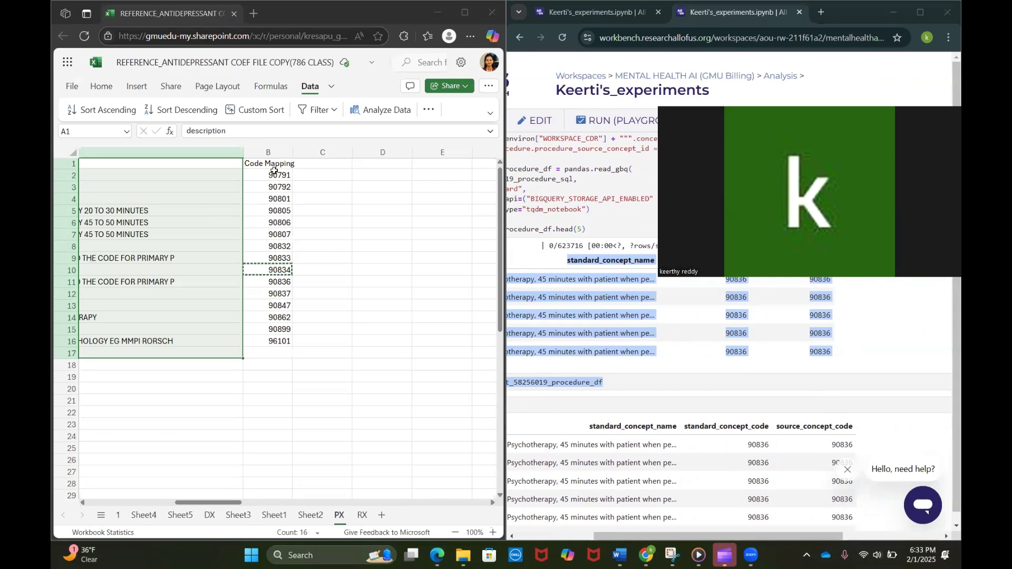
pyautogui.moveTo(274, 176); pyautogui.dragTo(279, 329)
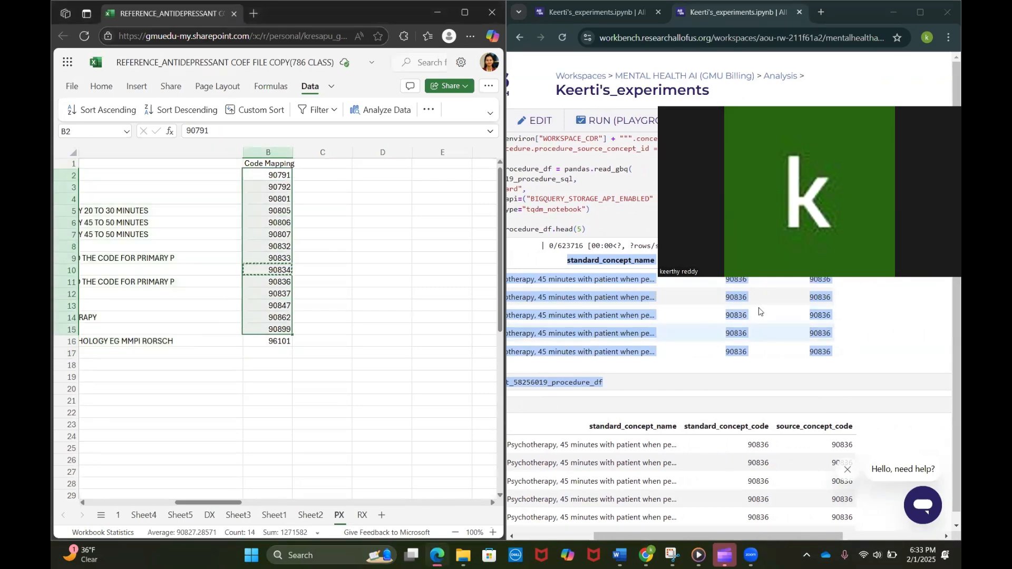
# Restore the notebook window to full size and open the experiments notebook in edit mode.
pyautogui.click(914, 93)
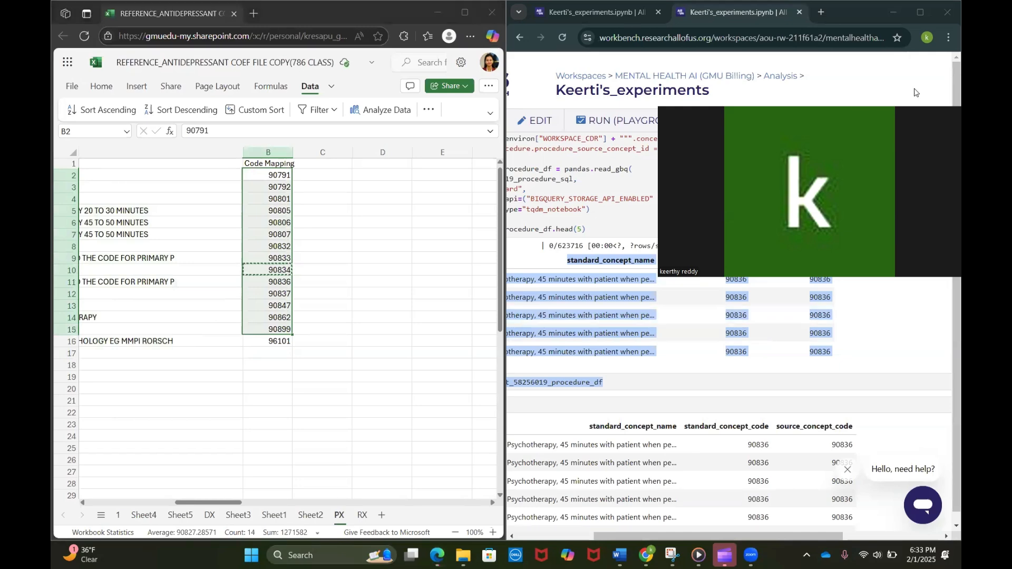
pyautogui.click(919, 12)
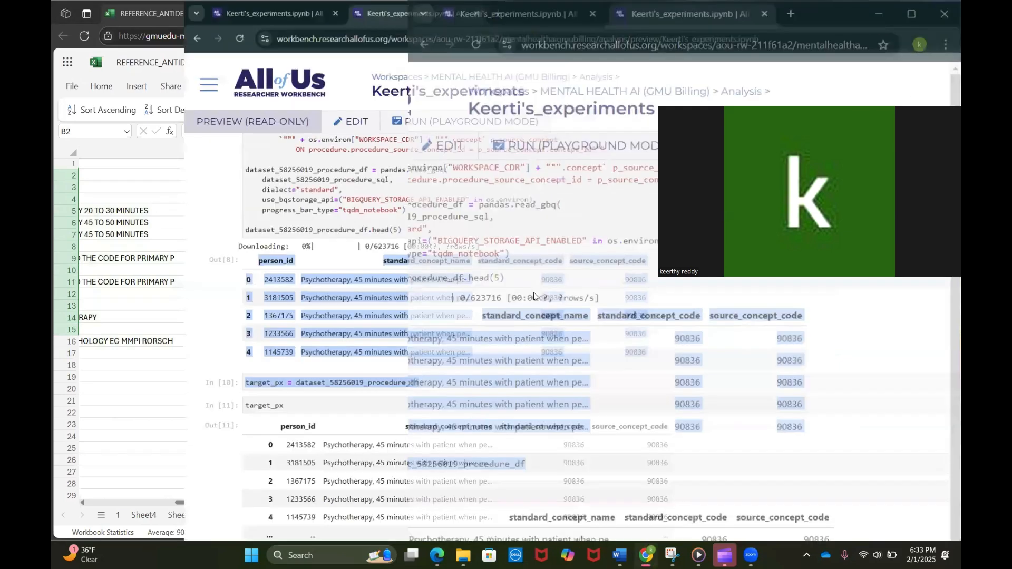
pyautogui.scroll(-15, 533, 296)
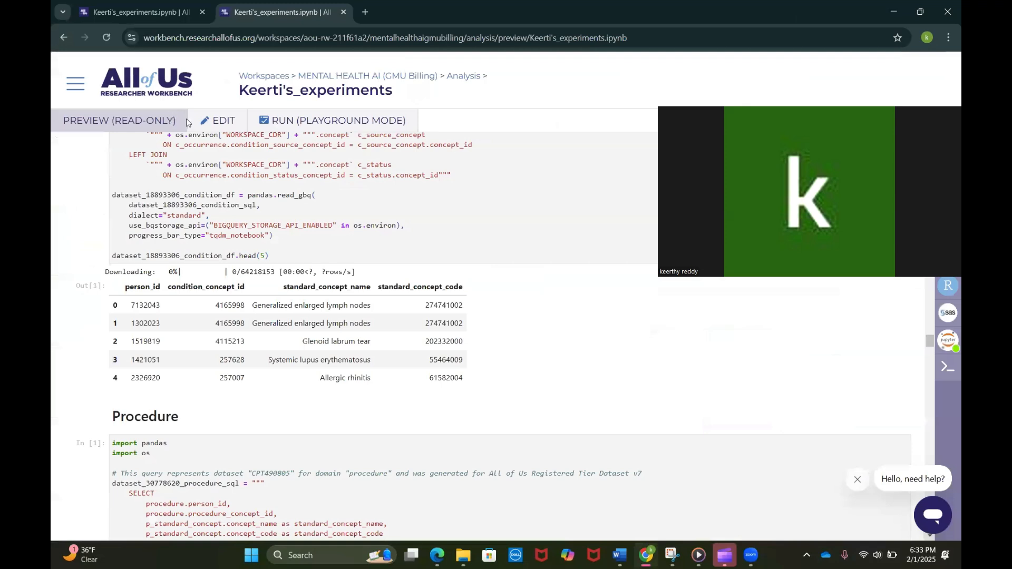
pyautogui.click(207, 121)
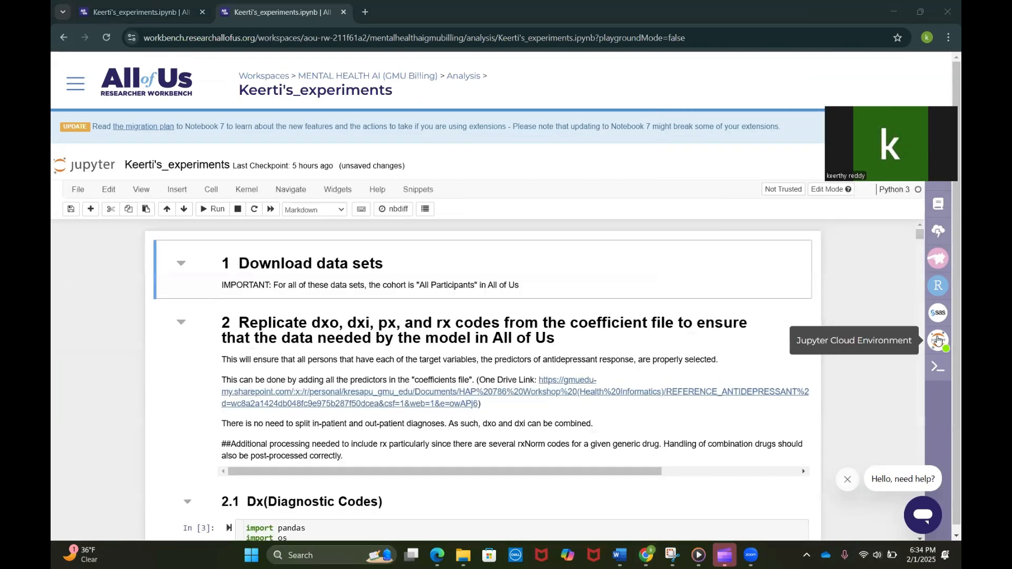
# Open the Jupyter cloud analysis environment settings and examine the available CPU counts and the running, paused and persistent disk costs.
pyautogui.click(937, 340)
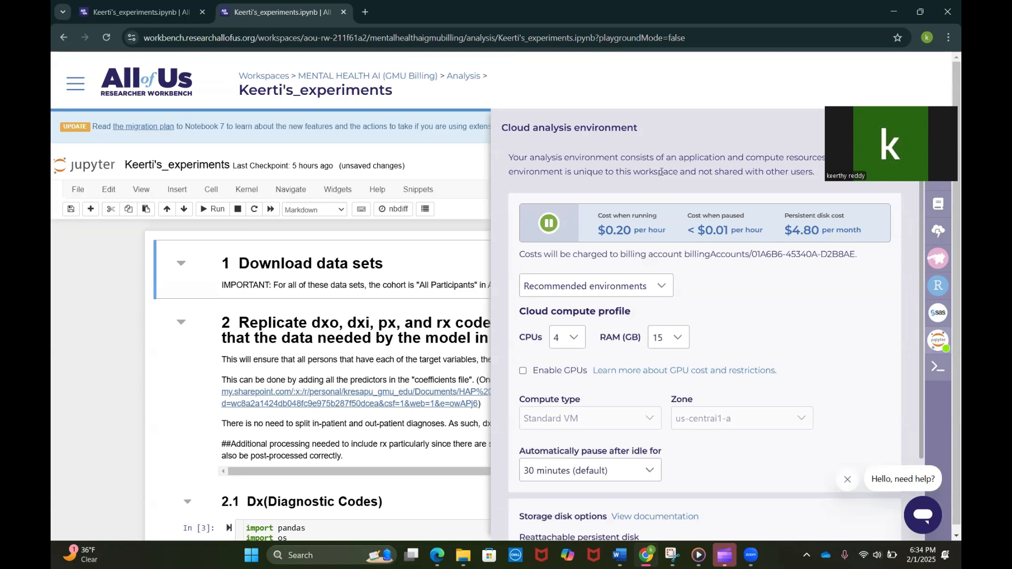
pyautogui.click(572, 337)
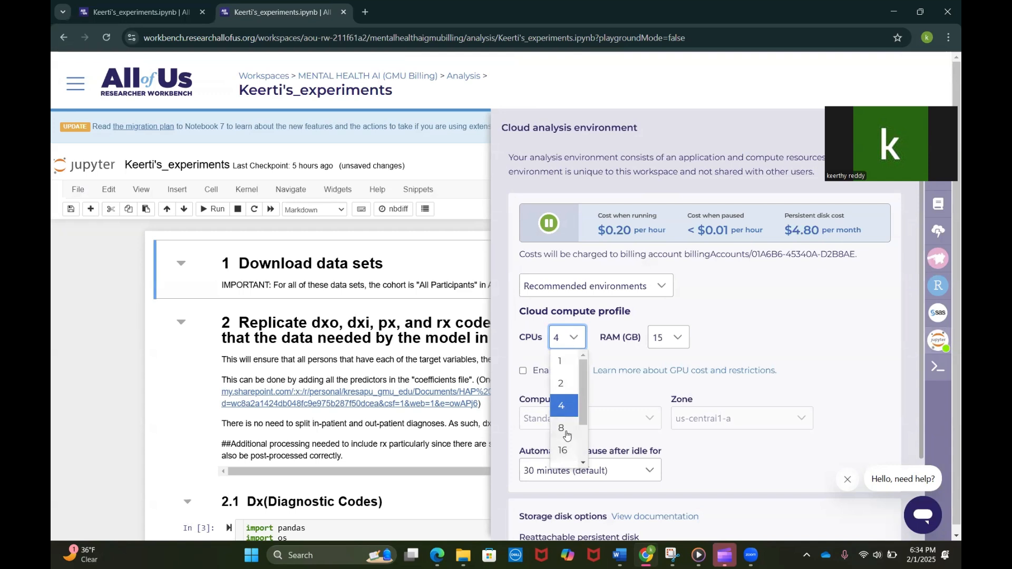
pyautogui.scroll(-2, 564, 422)
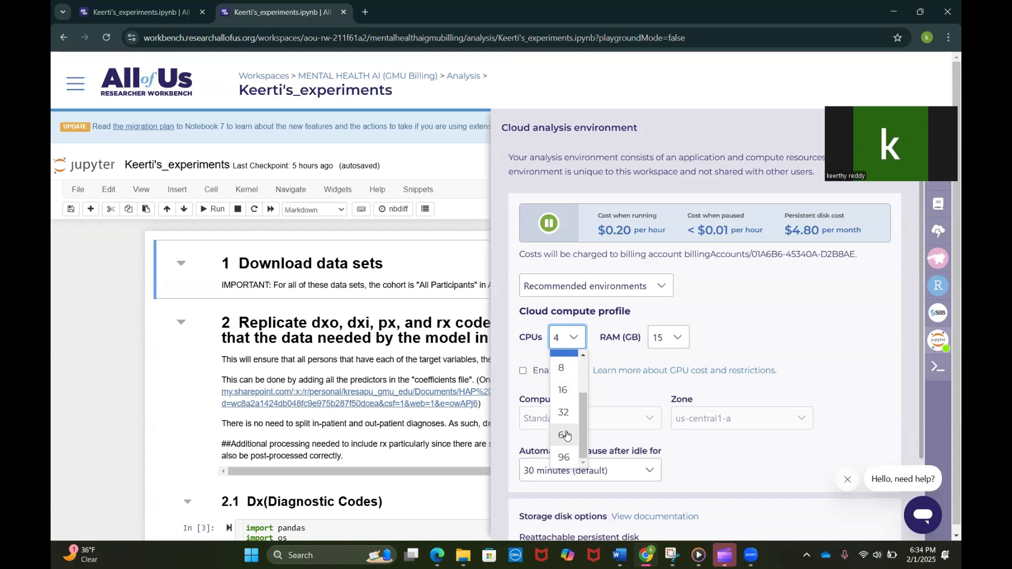
pyautogui.scroll(2, 566, 435)
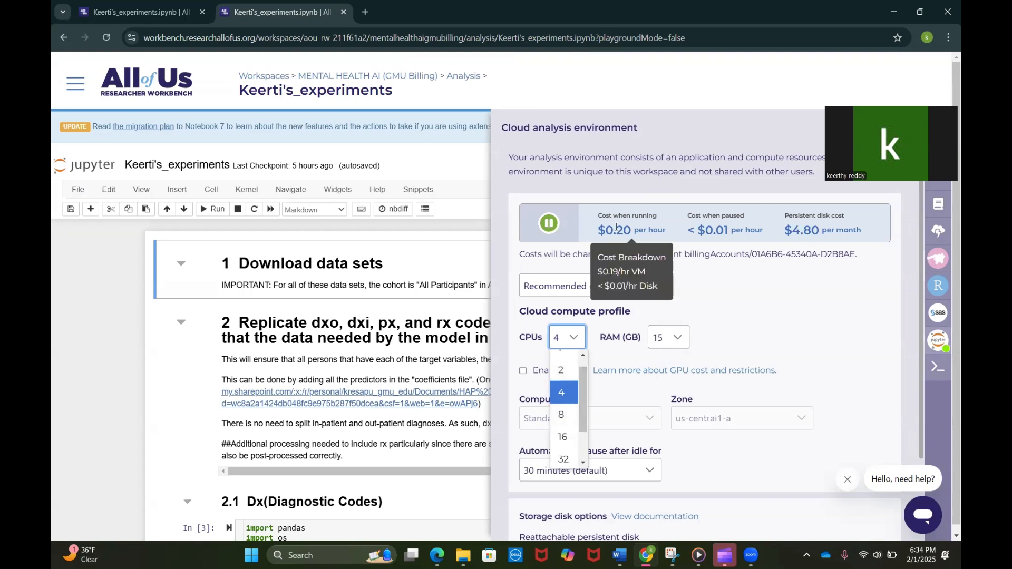
pyautogui.moveTo(595, 212); pyautogui.dragTo(848, 255)
pyautogui.click(645, 240)
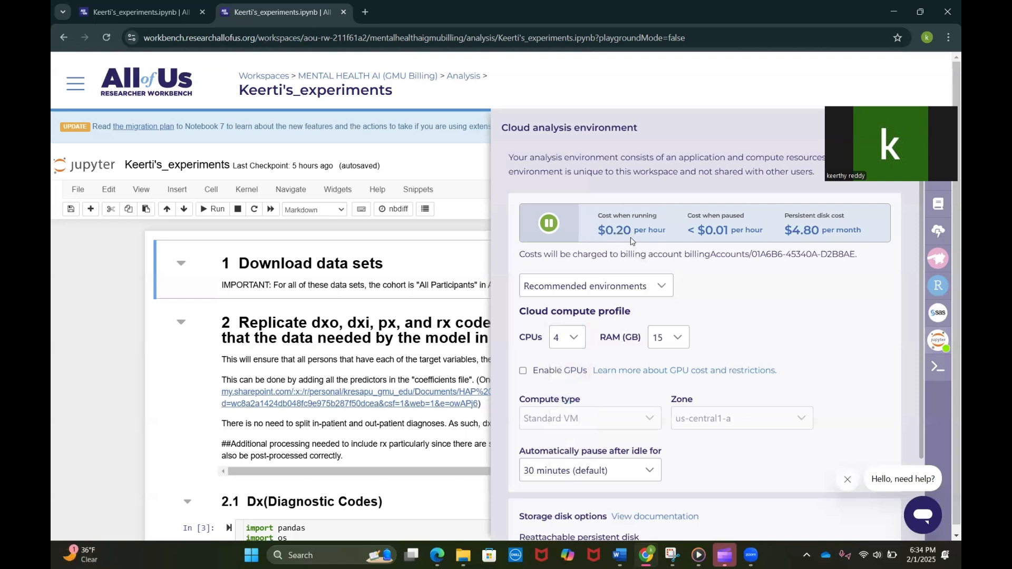
pyautogui.moveTo(717, 236)
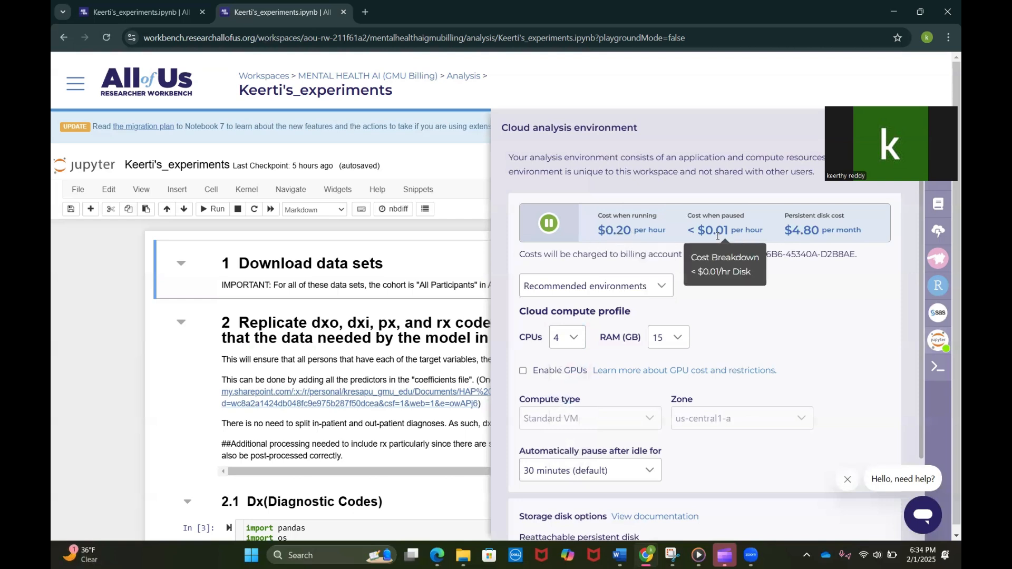
# Review the automatic pause choices and the storage disk options of the cloud environment.
pyautogui.scroll(-2, 654, 369)
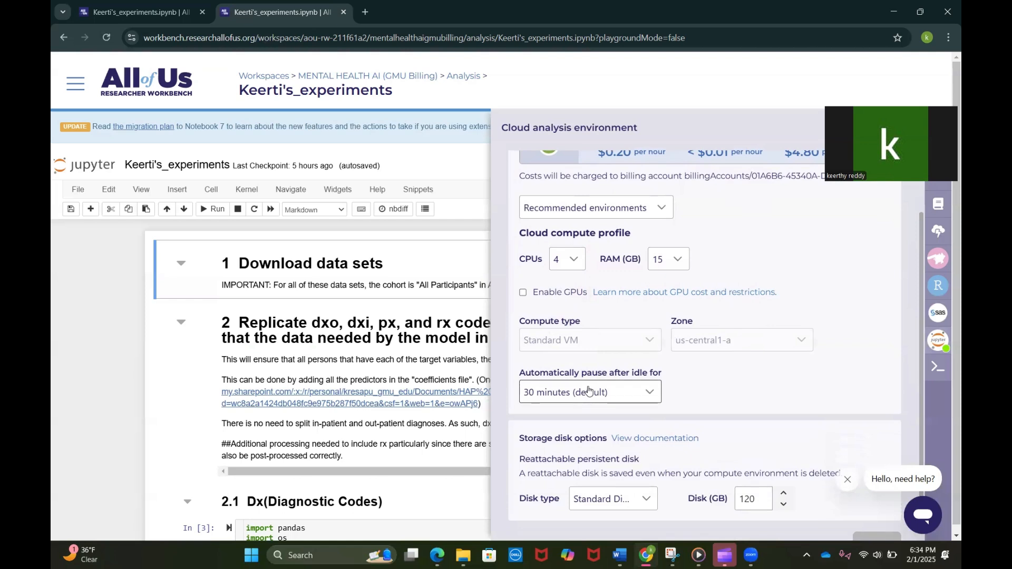
pyautogui.click(588, 391)
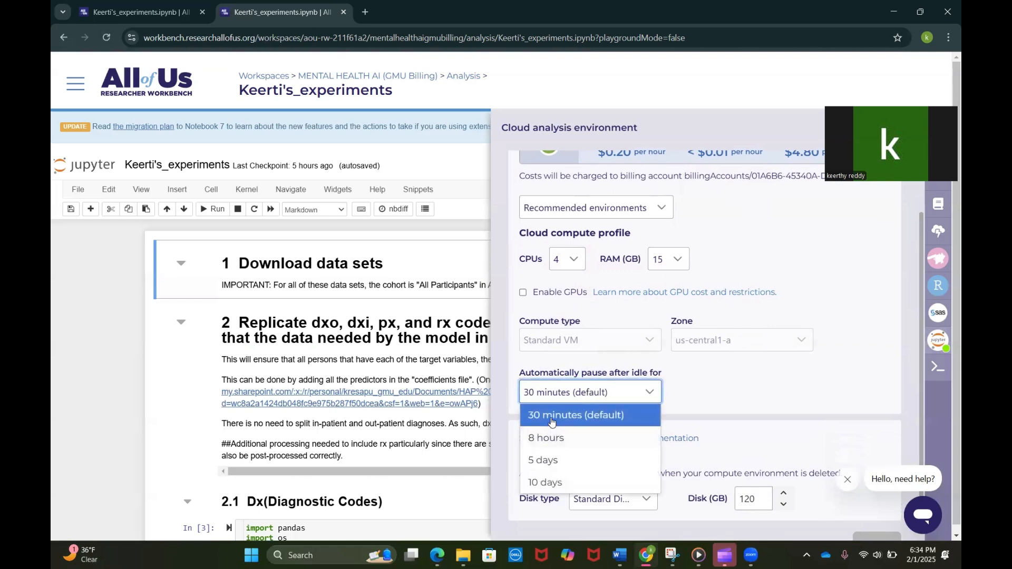
pyautogui.click(634, 390)
pyautogui.scroll(-1, 634, 388)
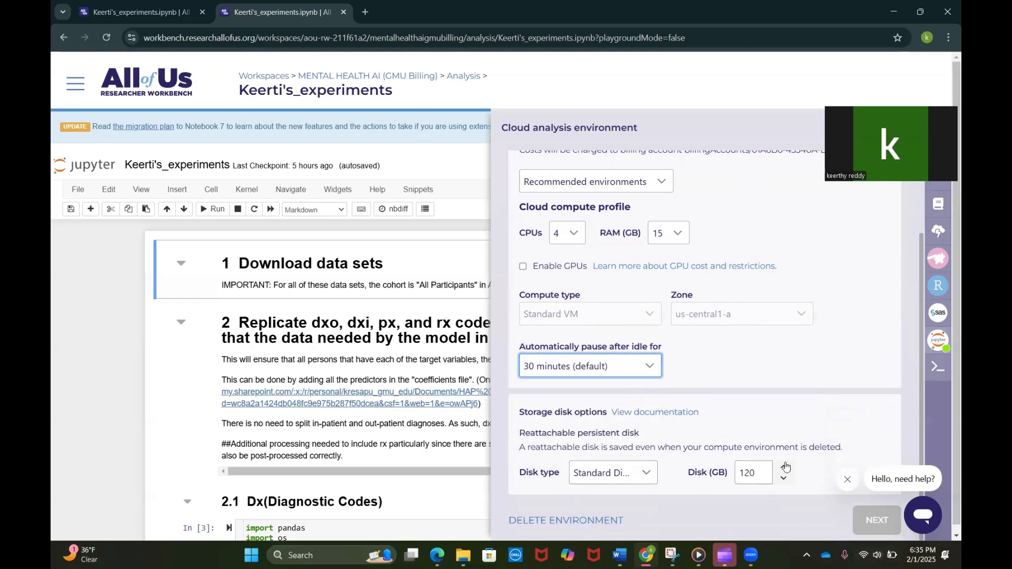
pyautogui.scroll(2, 702, 367)
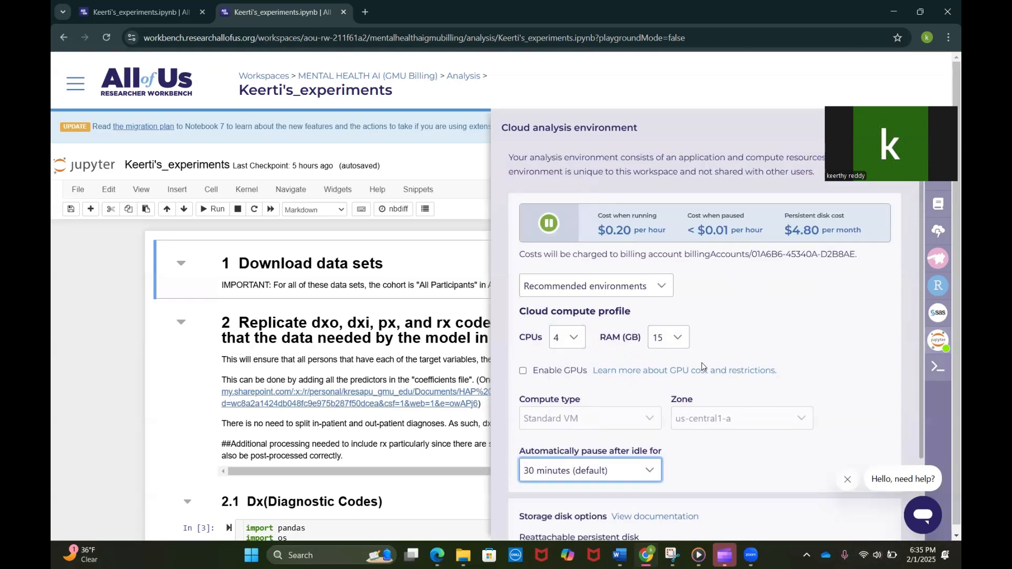
# Try 8 CPUs and 64 CPUs in the cloud compute profile to compare the hourly running cost.
pyautogui.click(566, 328)
pyautogui.click(563, 429)
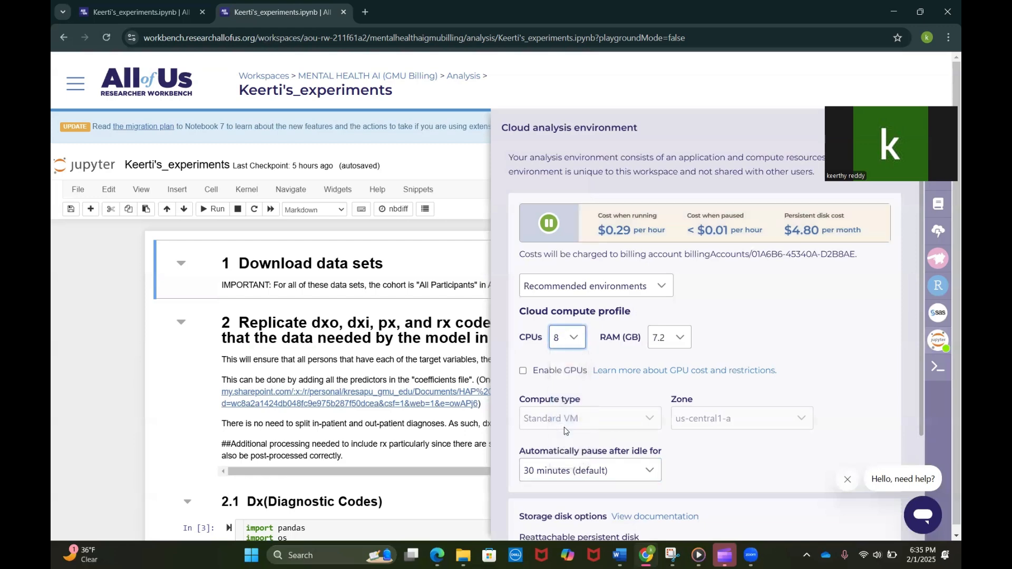
pyautogui.scroll(-3, 564, 430)
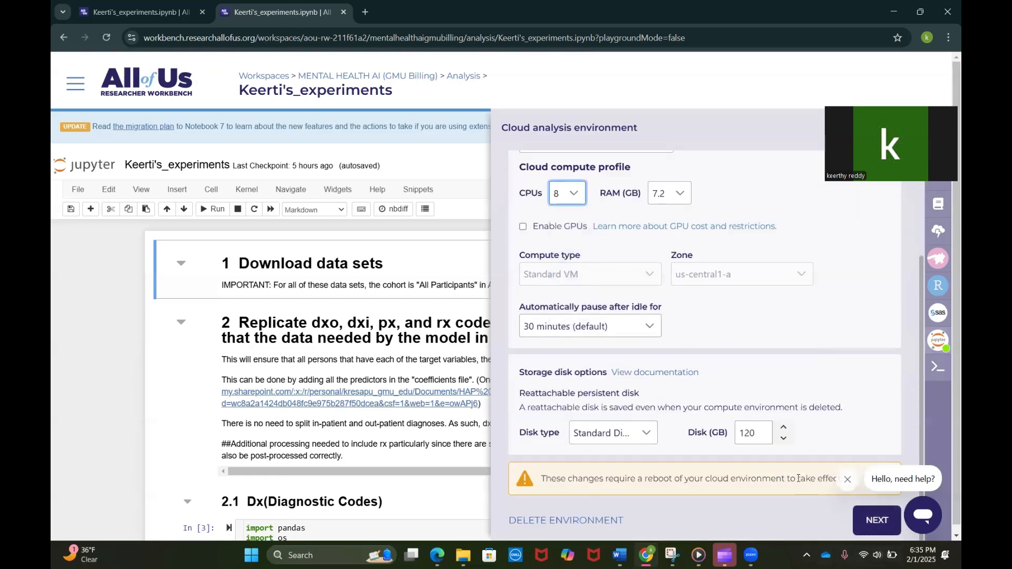
pyautogui.scroll(3, 638, 252)
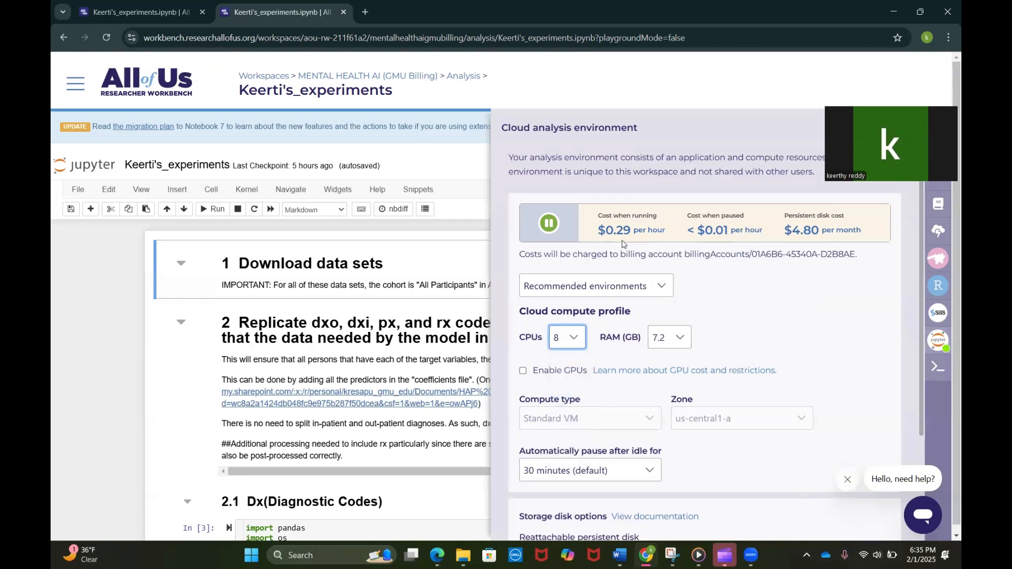
pyautogui.click(567, 334)
pyautogui.scroll(-1, 565, 424)
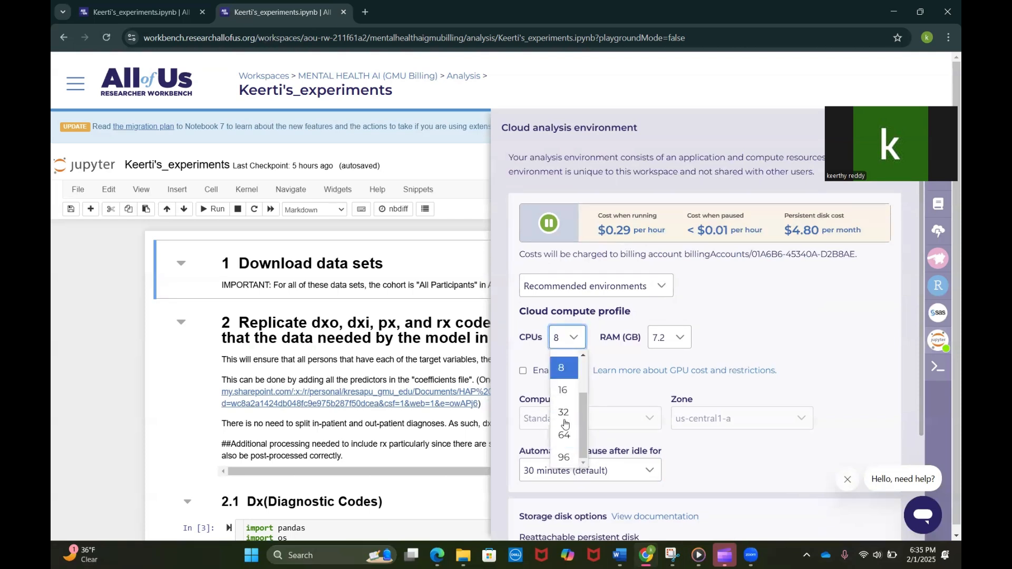
pyautogui.click(564, 434)
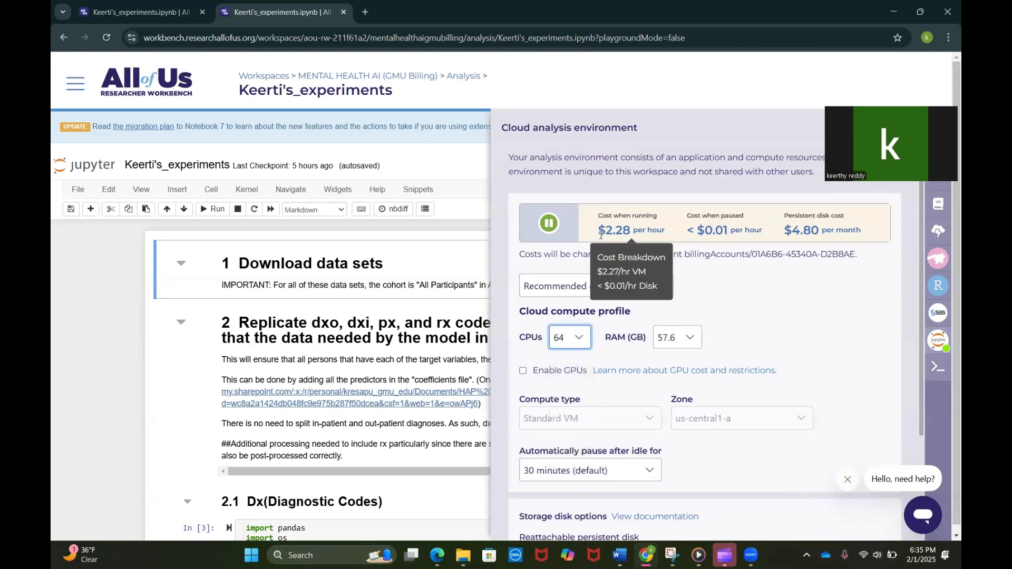
pyautogui.moveTo(599, 230); pyautogui.dragTo(668, 232)
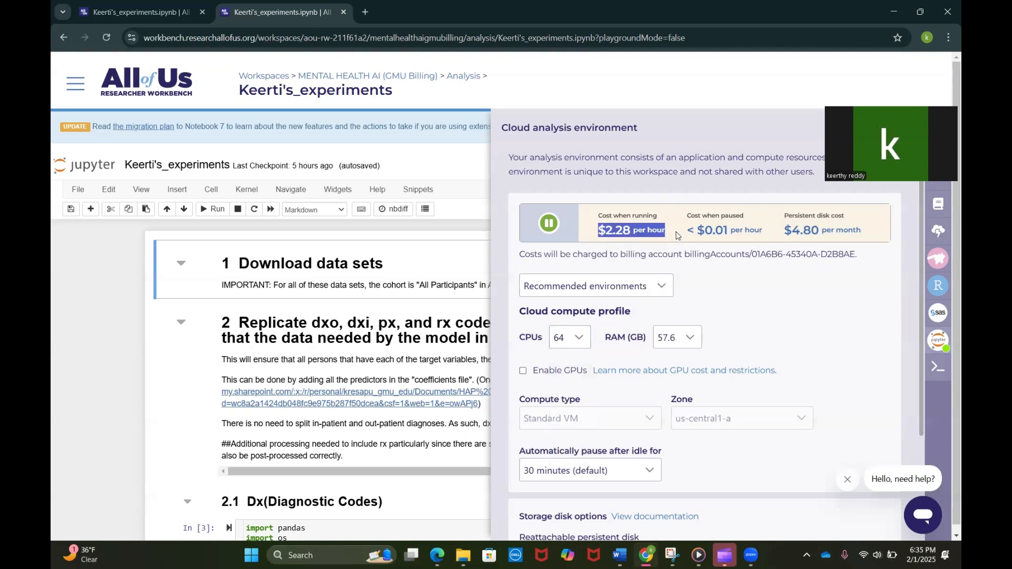
# Set the cloud compute profile back to 4 CPUs and leave GPUs disabled.
pyautogui.click(554, 338)
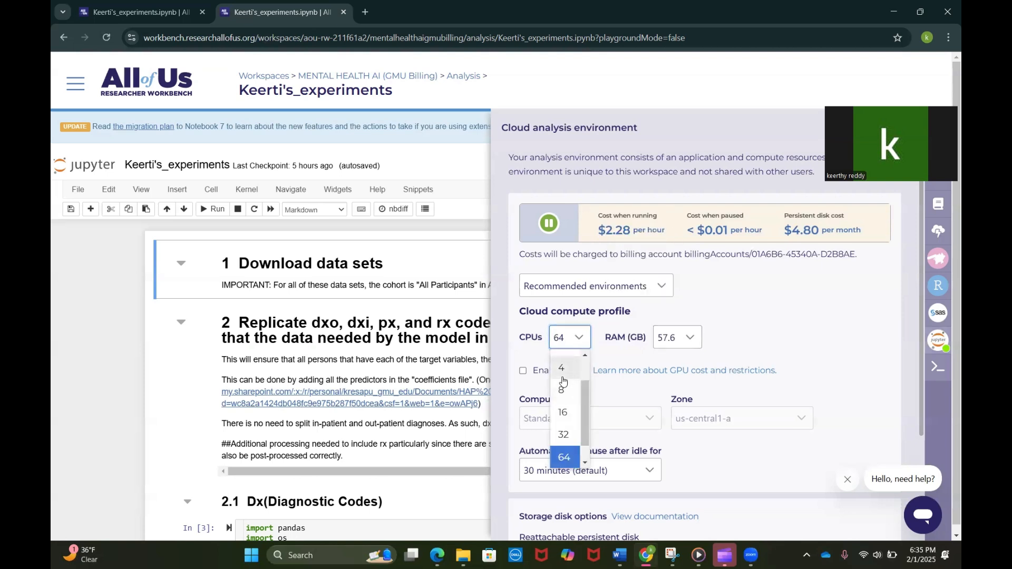
pyautogui.rightClick(562, 377)
pyautogui.click(562, 374)
pyautogui.click(561, 374)
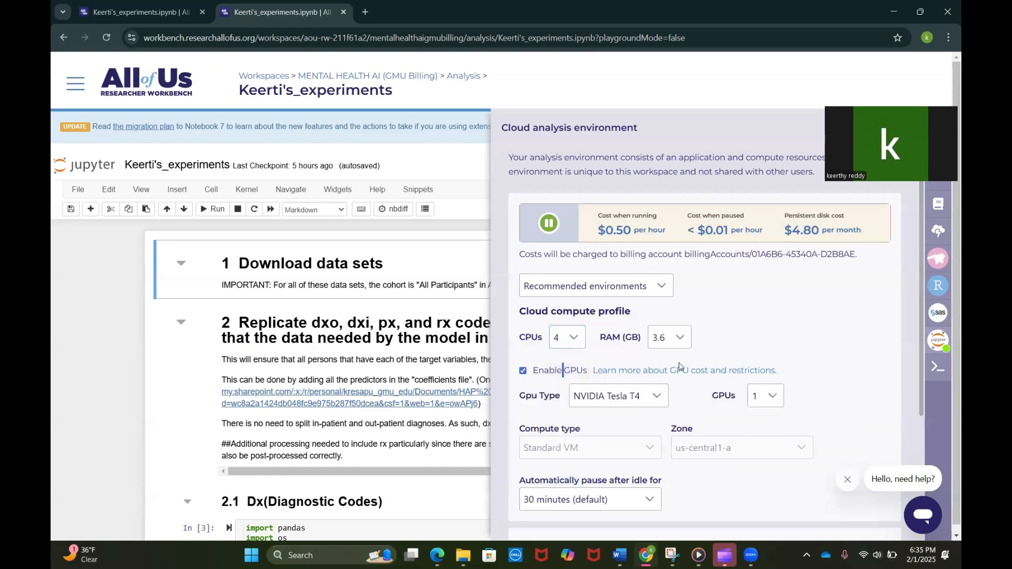
pyautogui.click(530, 372)
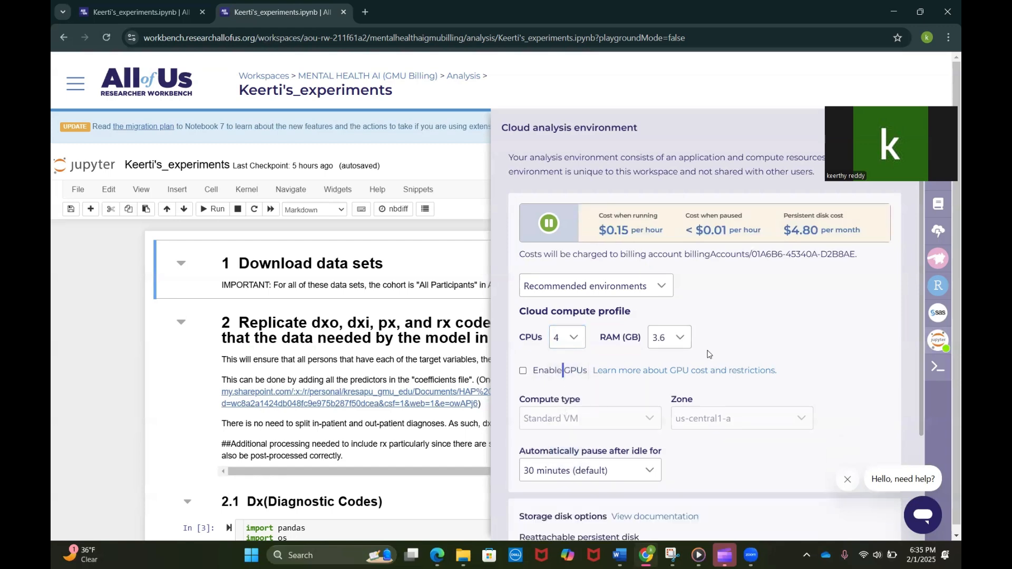
pyautogui.scroll(-1, 709, 354)
pyautogui.scroll(1, 708, 354)
pyautogui.scroll(-1, 709, 354)
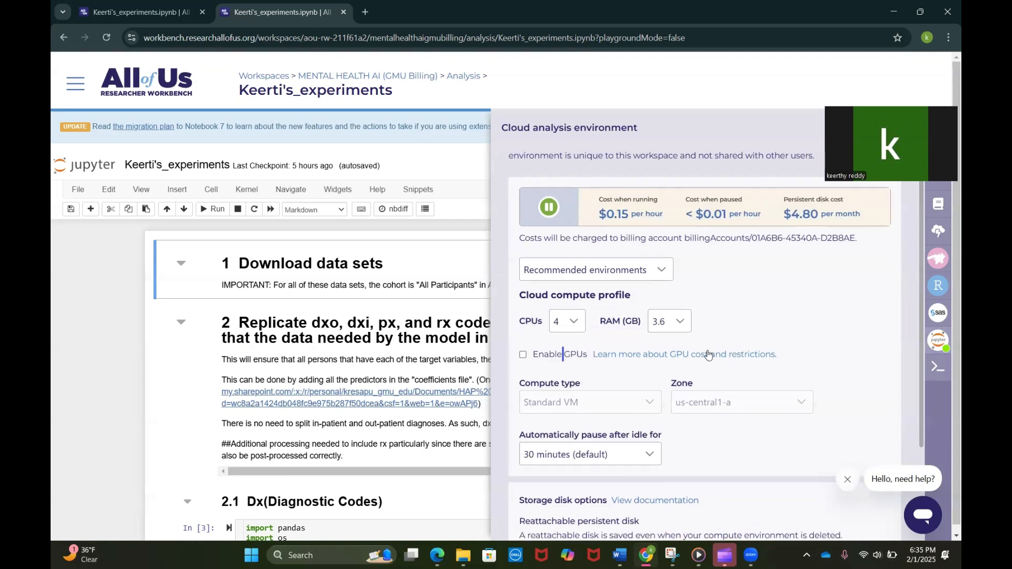
# Set the RAM of the 4-CPU cloud compute profile to 15 GB and check the updated costs.
pyautogui.click(668, 321)
pyautogui.click(665, 369)
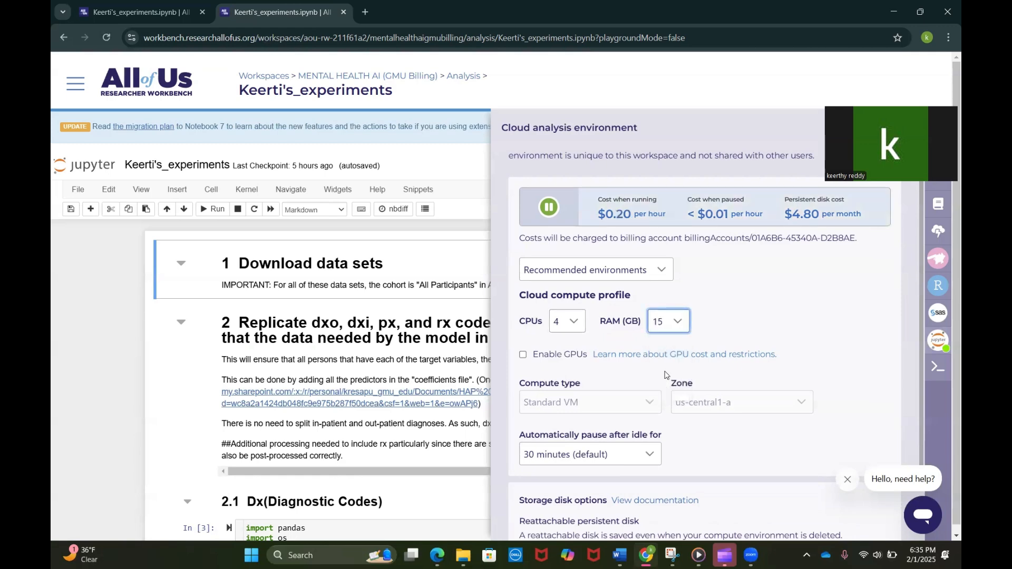
pyautogui.scroll(-2, 791, 369)
pyautogui.scroll(2, 836, 371)
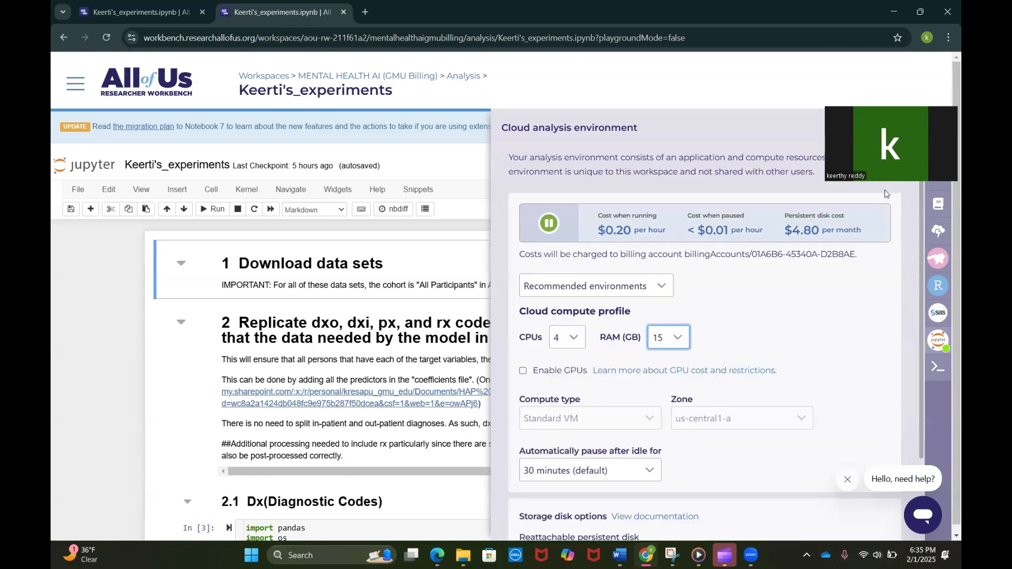
# Move the meeting video thumbnail off the cloud analysis environment settings and close those settings.
pyautogui.moveTo(838, 215); pyautogui.dragTo(508, 156)
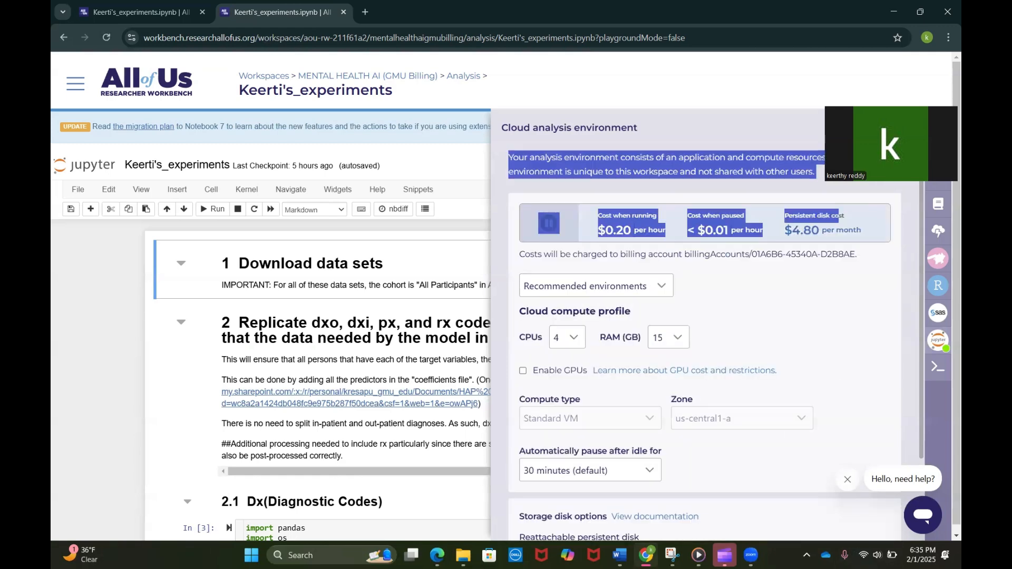
pyautogui.click(849, 94)
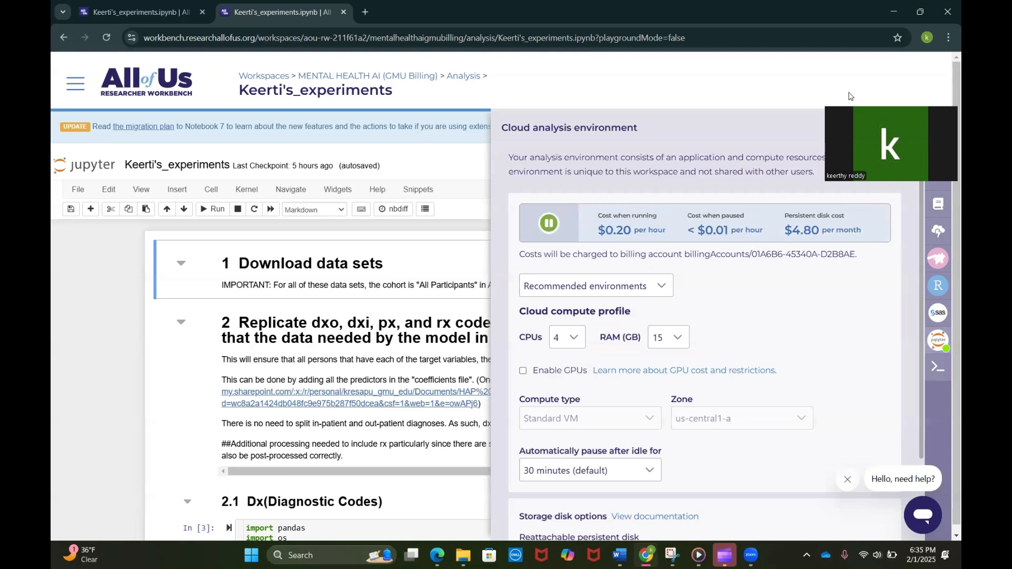
pyautogui.click(934, 103)
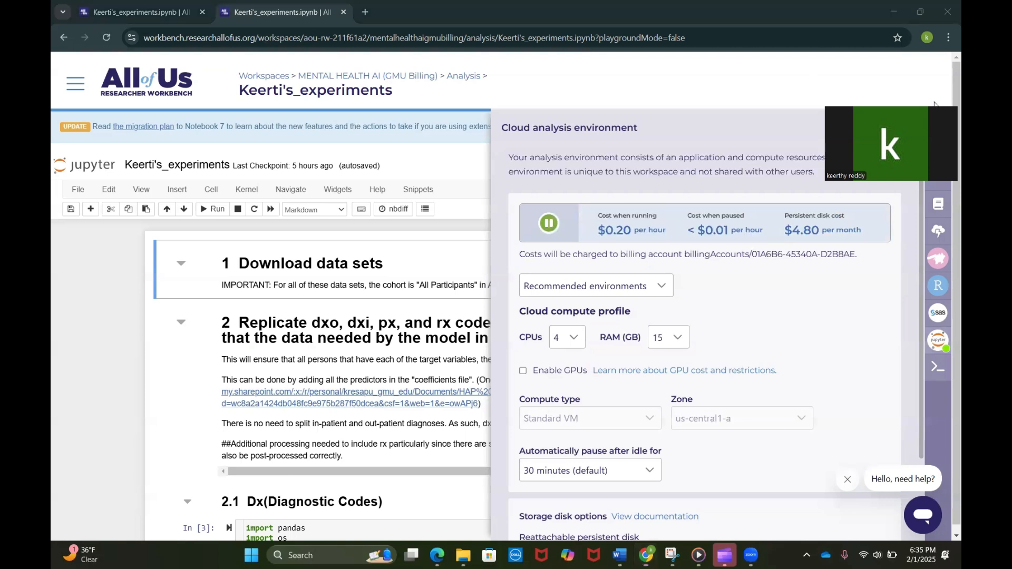
pyautogui.moveTo(934, 107); pyautogui.dragTo(865, 39)
pyautogui.click(908, 128)
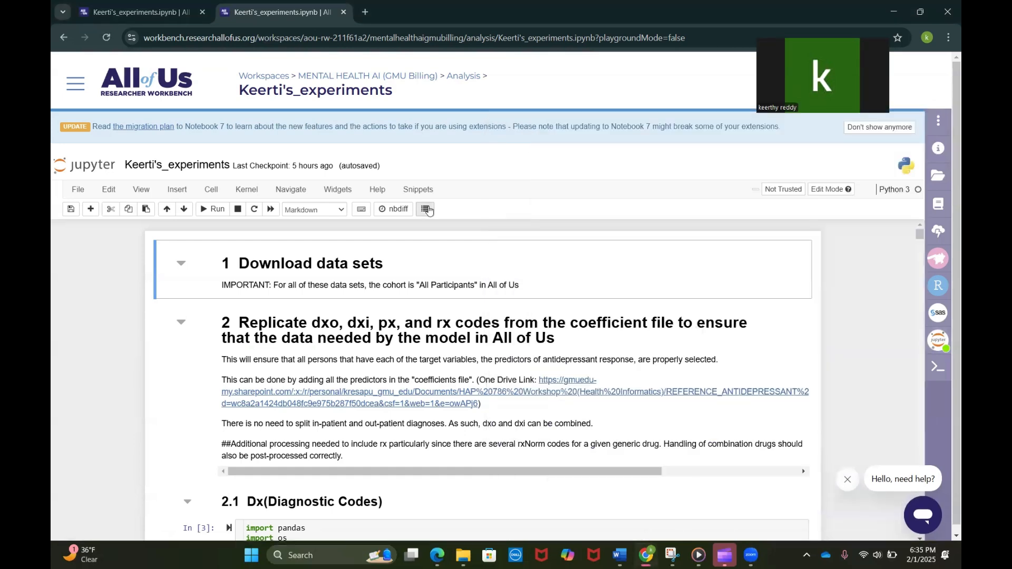
# Look through the notebook from the Download data sets section to the exported dx condition, measurement and procedure queries.
pyautogui.scroll(-1, 429, 211)
pyautogui.scroll(-5, 437, 350)
pyautogui.scroll(5, 437, 350)
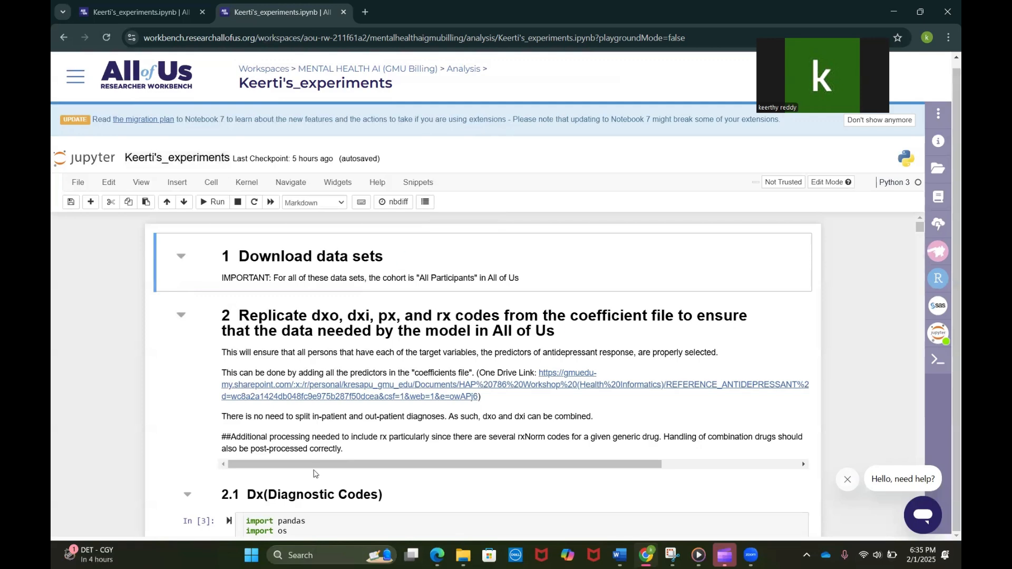
pyautogui.scroll(-20, 315, 473)
pyautogui.scroll(-20, 314, 473)
pyautogui.scroll(20, 314, 473)
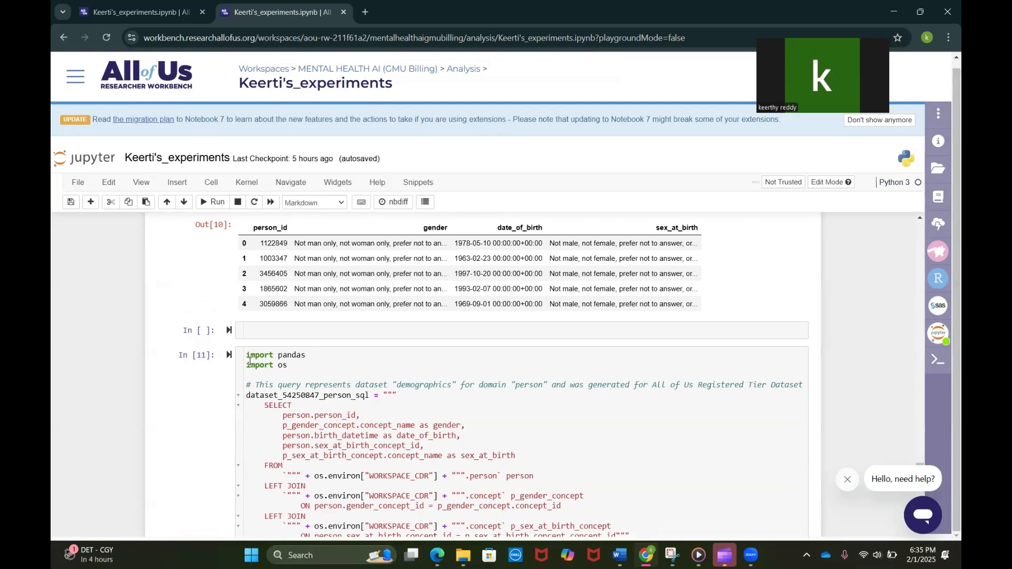
pyautogui.scroll(-2, 318, 402)
pyautogui.scroll(-10, 322, 373)
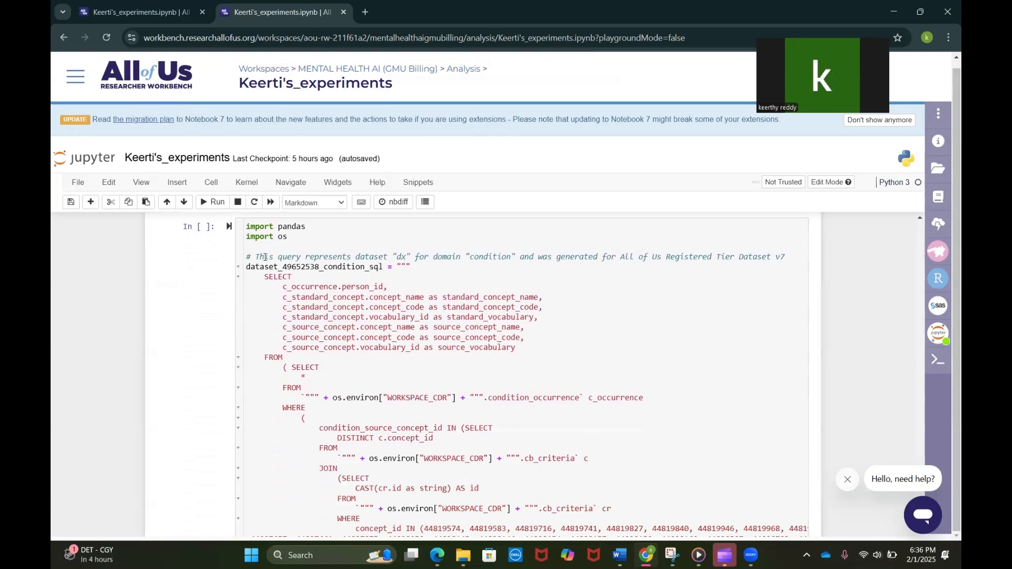
pyautogui.moveTo(246, 233); pyautogui.dragTo(516, 528)
pyautogui.scroll(-15, 516, 529)
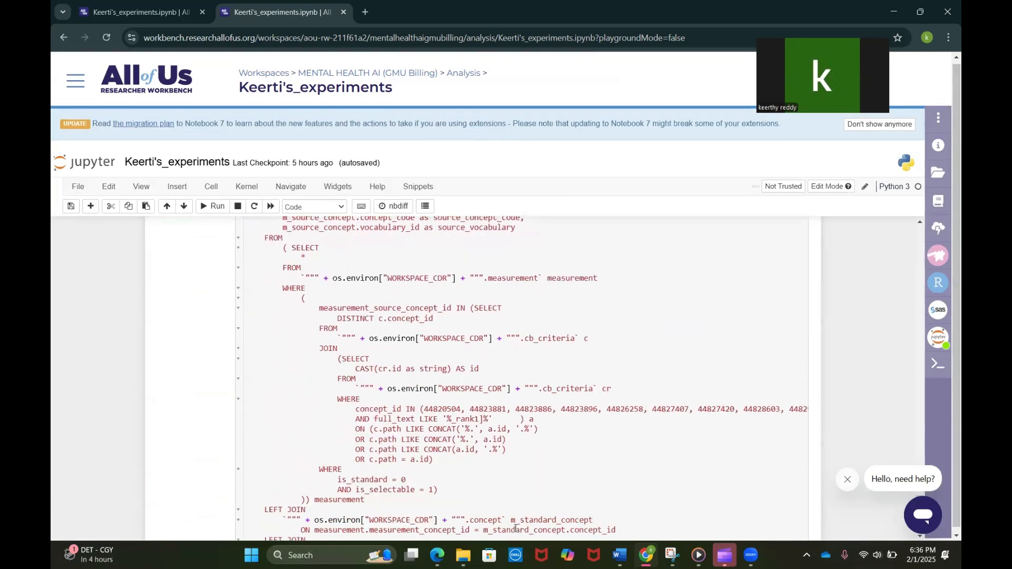
pyautogui.scroll(-15, 515, 528)
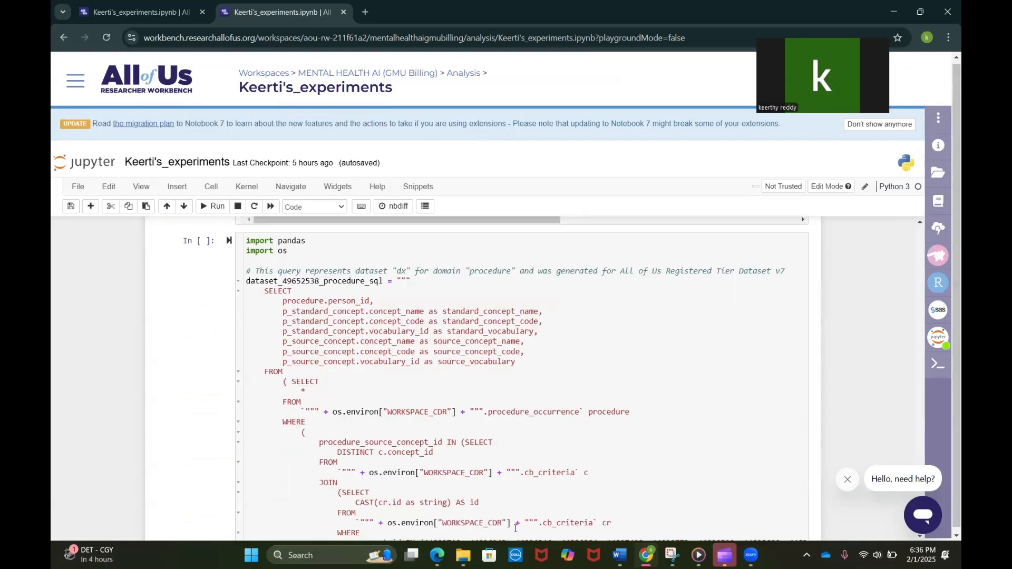
pyautogui.scroll(20, 472, 334)
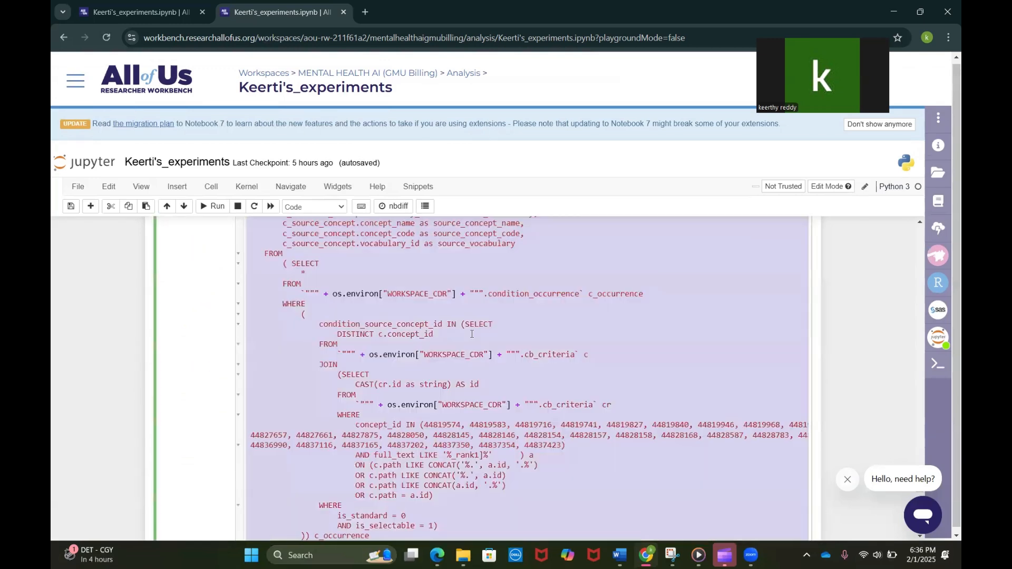
pyautogui.scroll(3, 471, 334)
# Run the dx condition query cell and the dx measurement query cell.
pyautogui.click(470, 311)
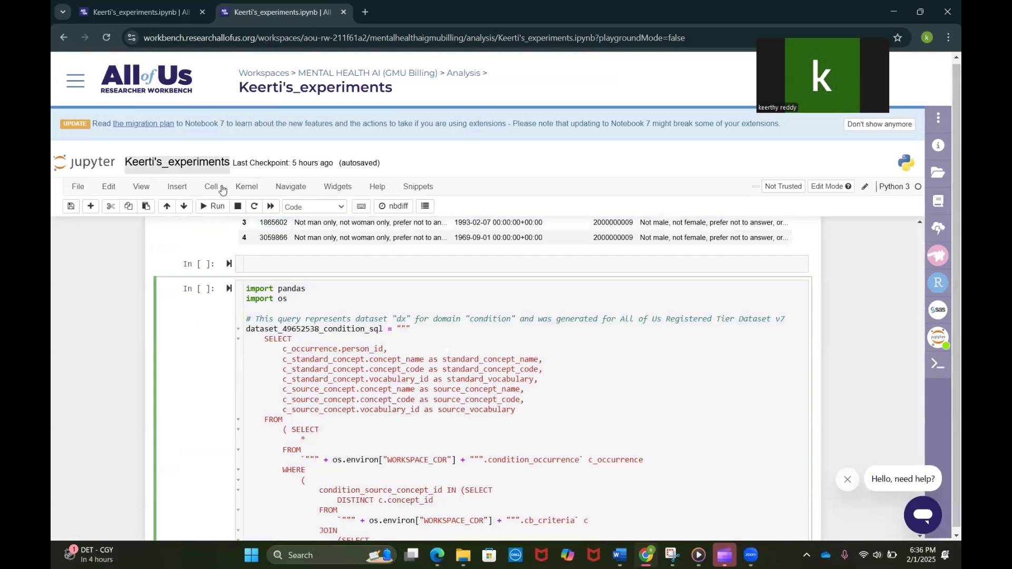
pyautogui.click(218, 207)
pyautogui.scroll(-10, 361, 375)
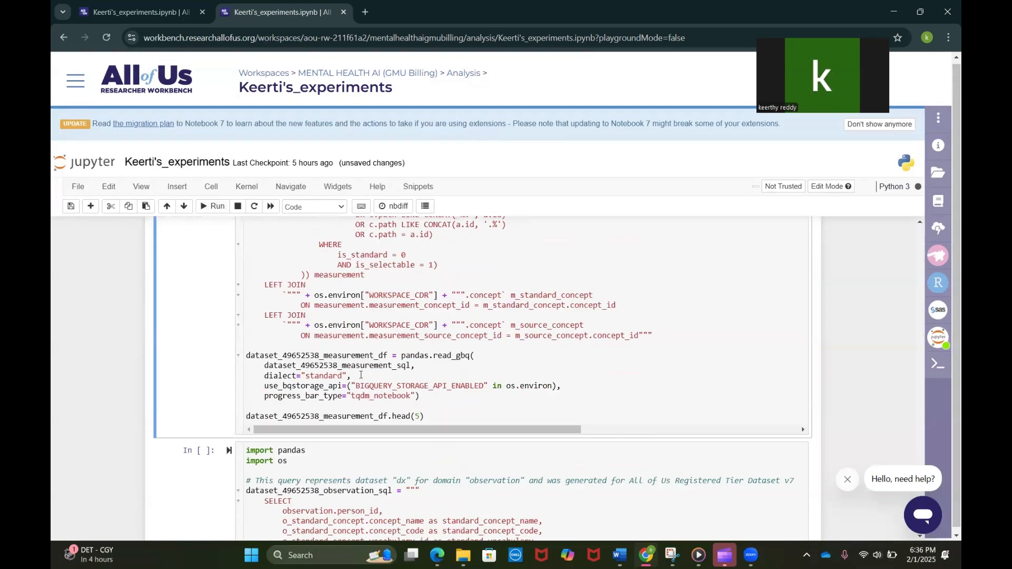
pyautogui.click(360, 375)
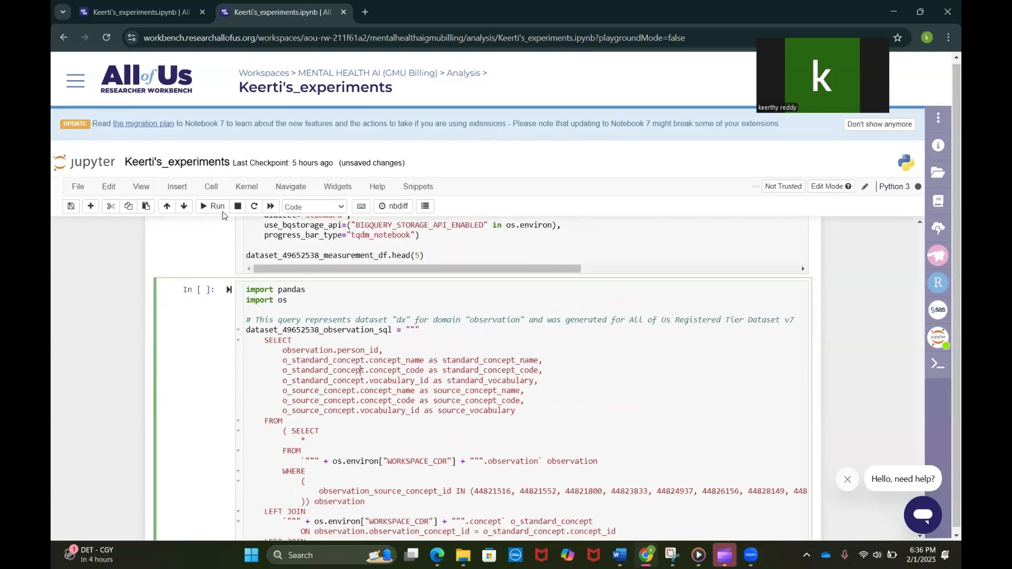
pyautogui.scroll(12, 314, 257)
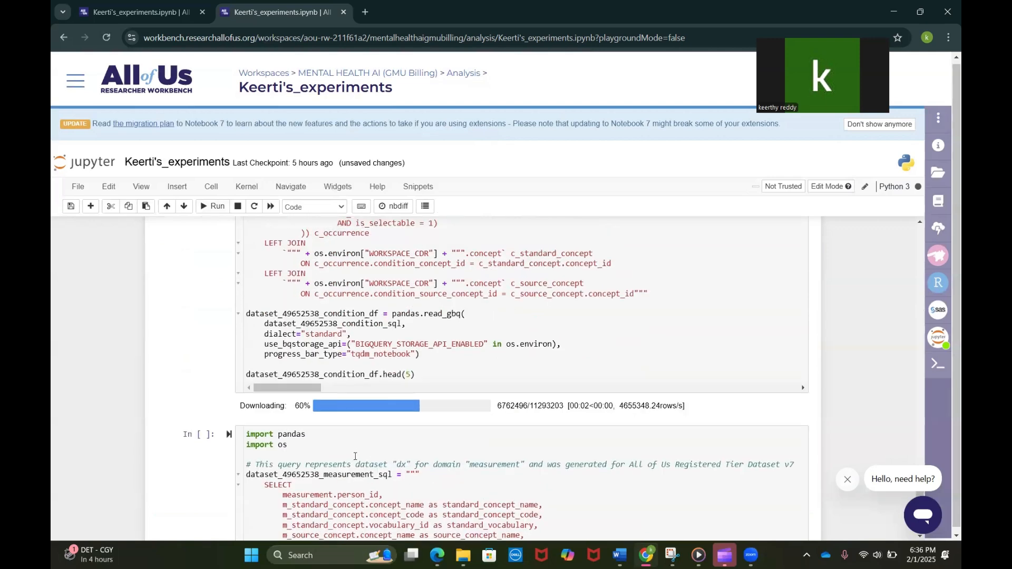
pyautogui.click(355, 455)
pyautogui.click(214, 206)
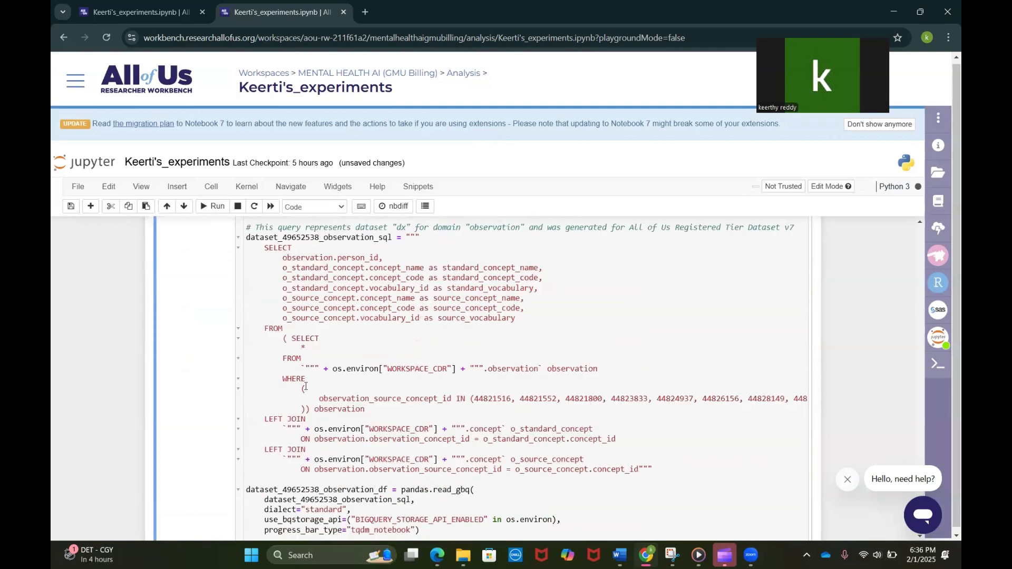
# Run the dx procedure query cell.
pyautogui.scroll(-5, 306, 386)
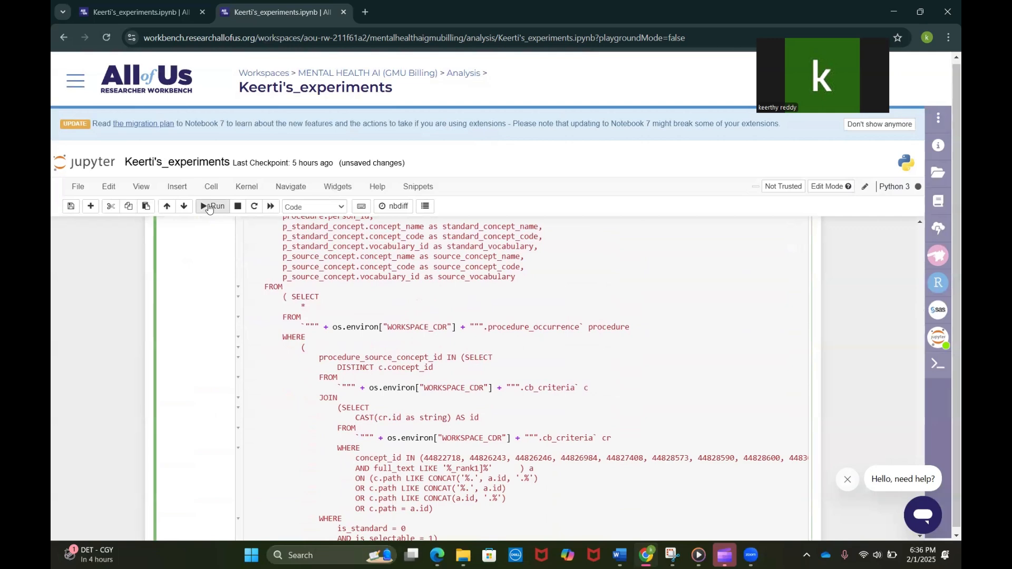
pyautogui.click(209, 206)
pyautogui.click(307, 366)
pyautogui.click(204, 213)
# Examine the condition and measurement output tables, from person_id to the source concept code and source vocabulary columns.
pyautogui.scroll(10, 354, 358)
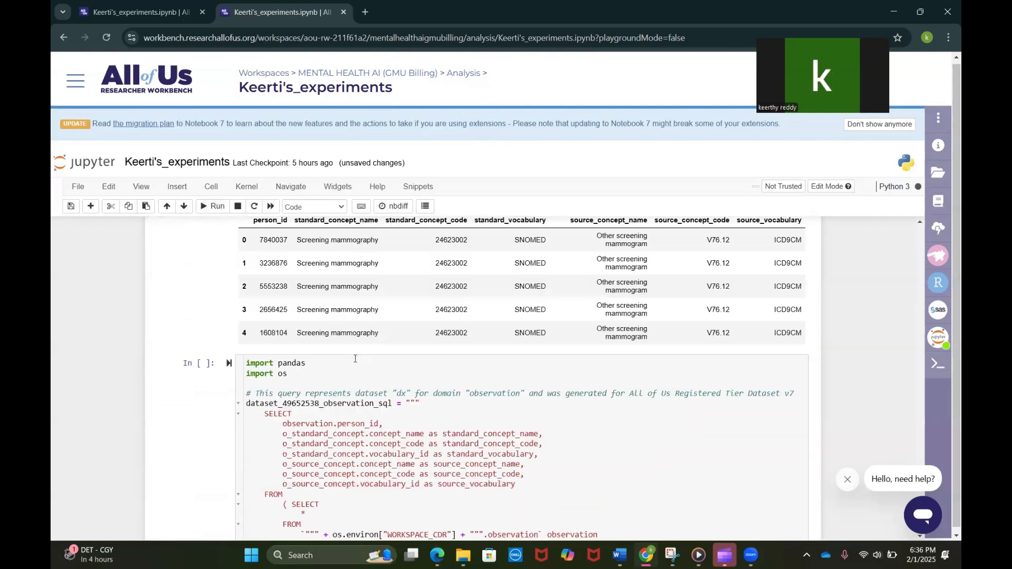
pyautogui.scroll(10, 354, 359)
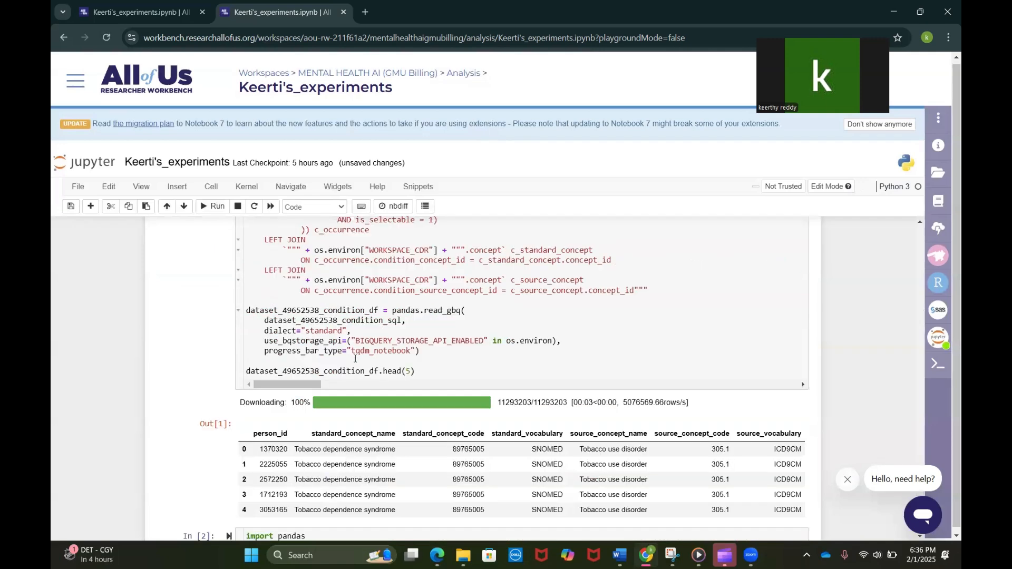
pyautogui.scroll(-2, 354, 358)
pyautogui.moveTo(259, 313); pyautogui.dragTo(323, 305)
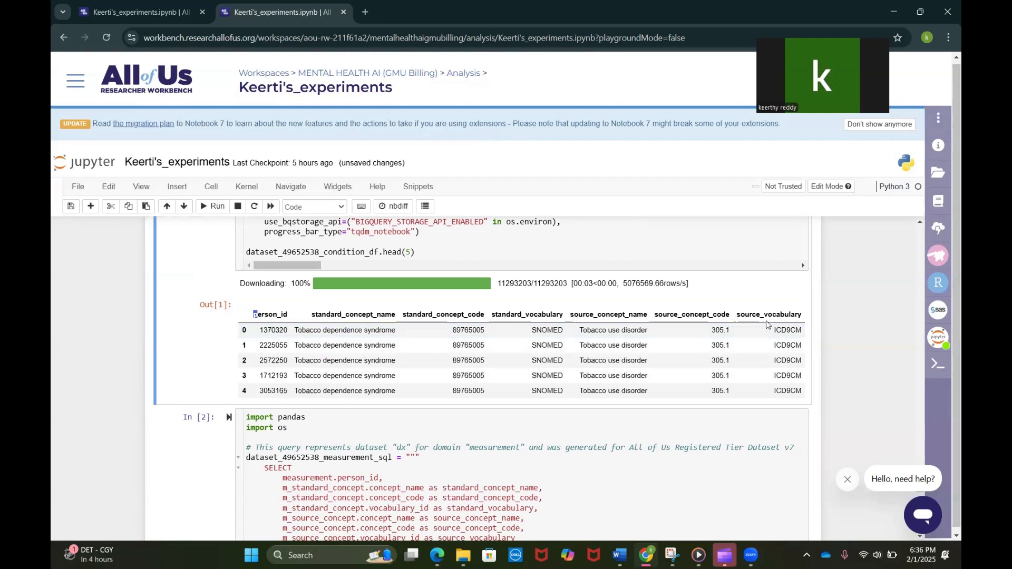
pyautogui.scroll(-2, 663, 345)
pyautogui.scroll(-15, 662, 342)
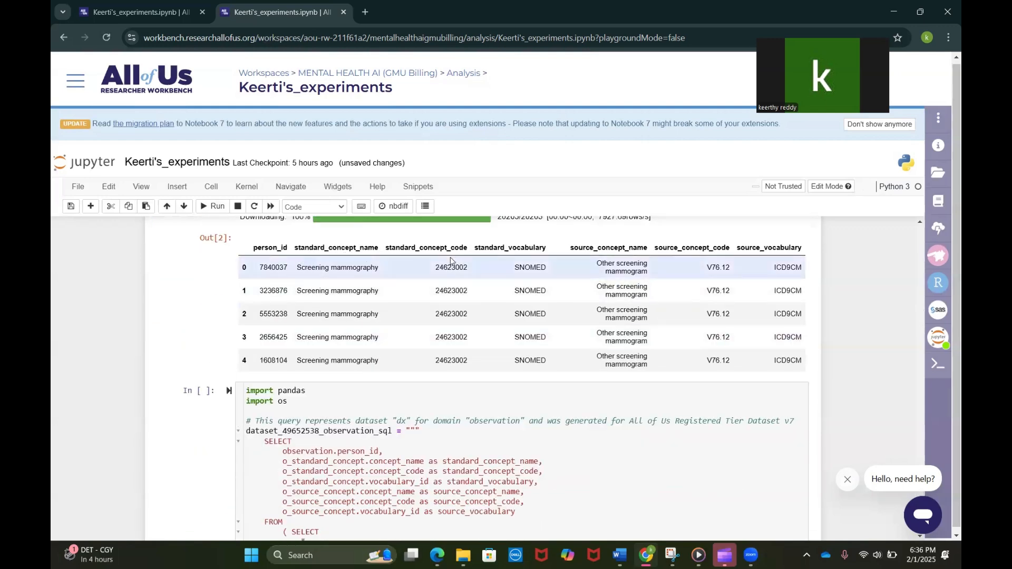
pyautogui.moveTo(653, 248); pyautogui.dragTo(743, 359)
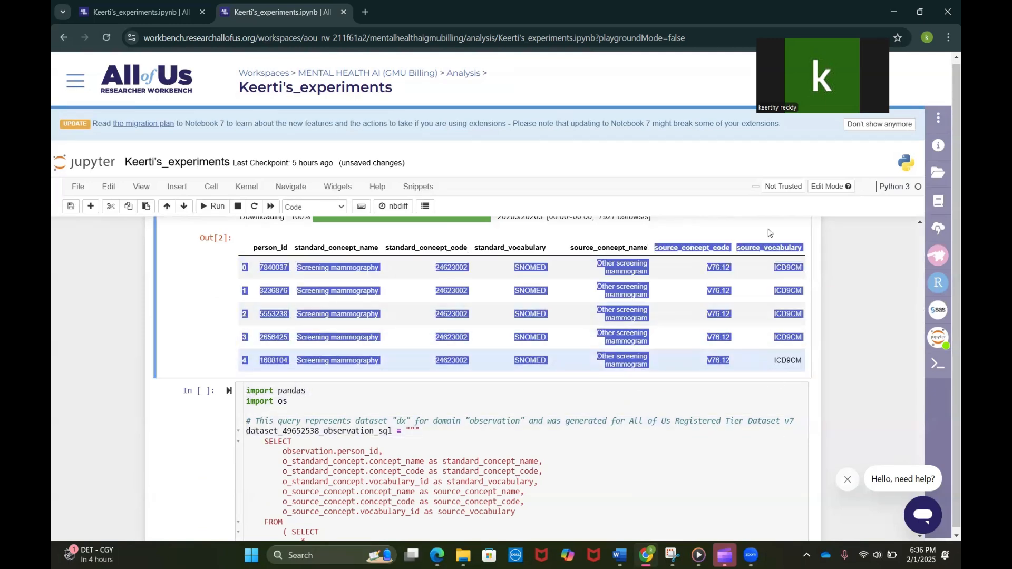
# Run the dx observation query cell that was skipped between the measurement and procedure queries.
pyautogui.scroll(-12, 745, 354)
pyautogui.scroll(10, 800, 333)
pyautogui.click(548, 290)
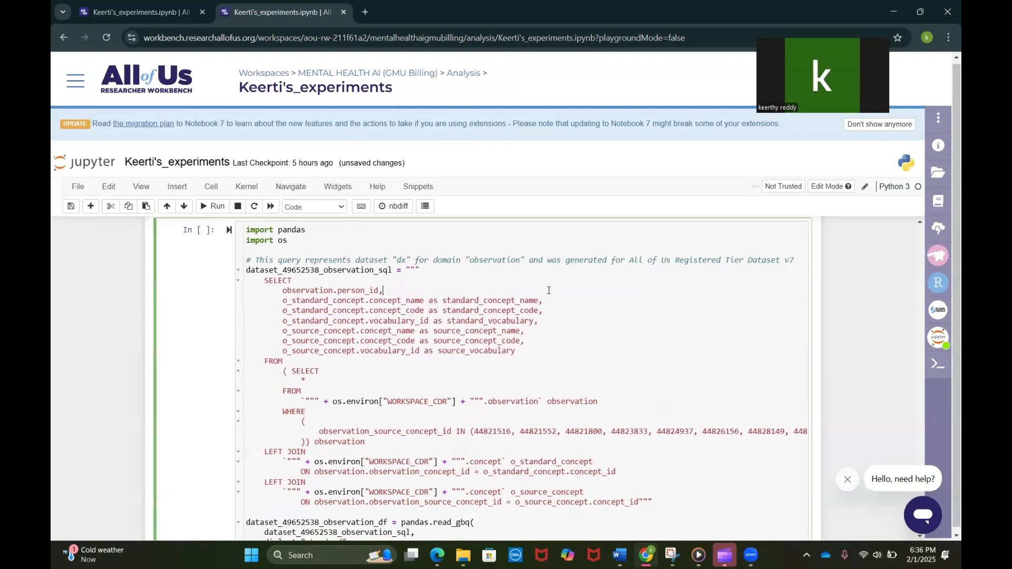
pyautogui.click(213, 206)
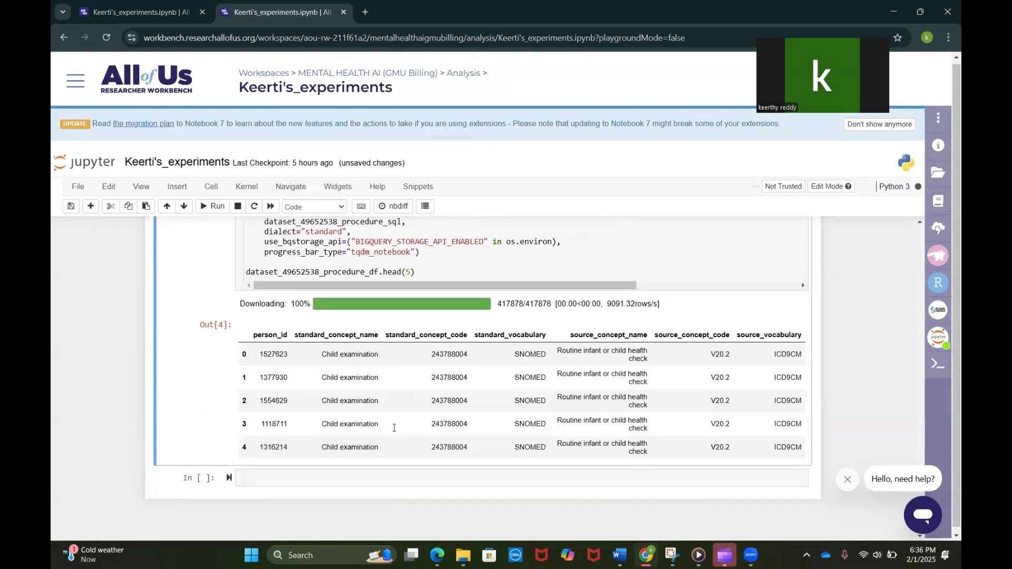
# Examine the observation and procedure output tables, including the head(5) preview line and the source concept code and vocabulary columns.
pyautogui.scroll(8, 390, 416)
pyautogui.scroll(3, 379, 383)
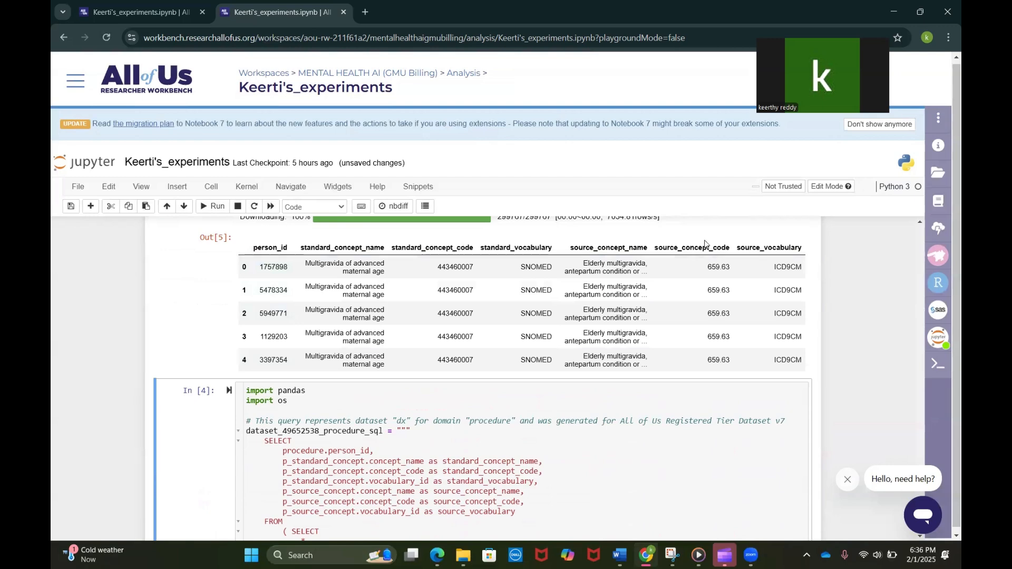
pyautogui.scroll(-10, 638, 384)
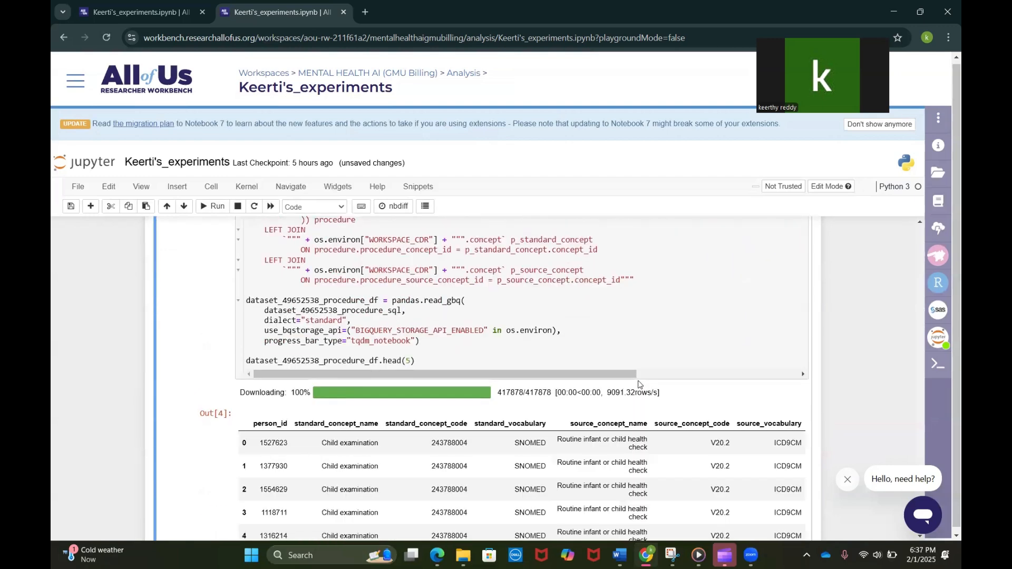
pyautogui.scroll(-1, 580, 369)
pyautogui.click(342, 322)
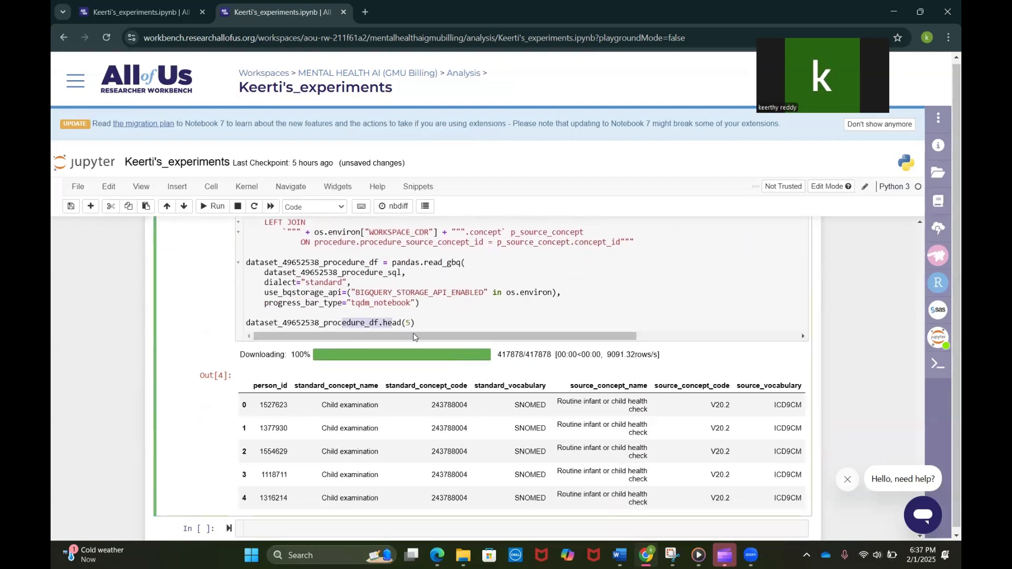
pyautogui.moveTo(410, 338); pyautogui.dragTo(415, 337)
pyautogui.moveTo(675, 387); pyautogui.dragTo(761, 519)
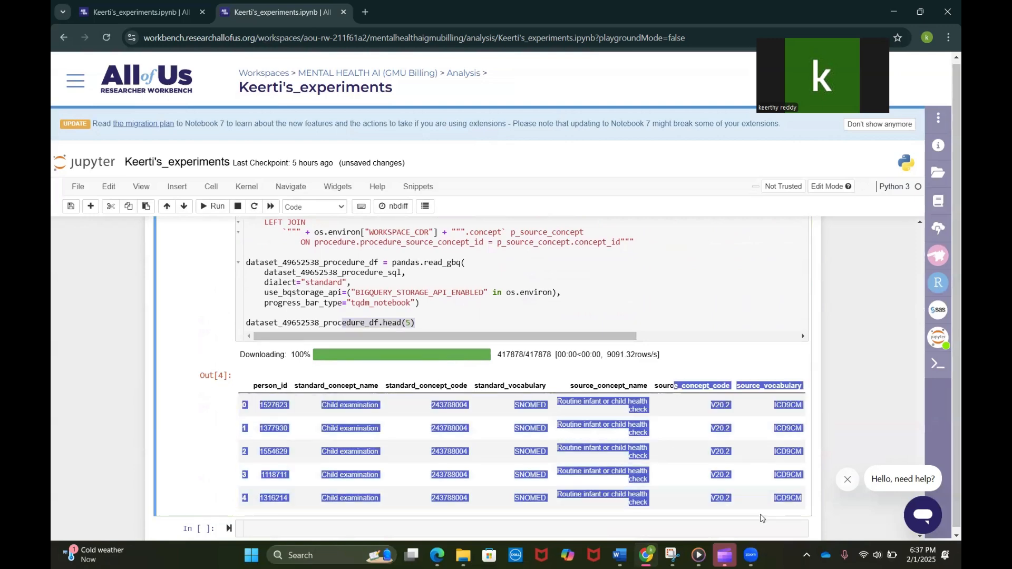
pyautogui.click(703, 267)
pyautogui.scroll(10, 703, 267)
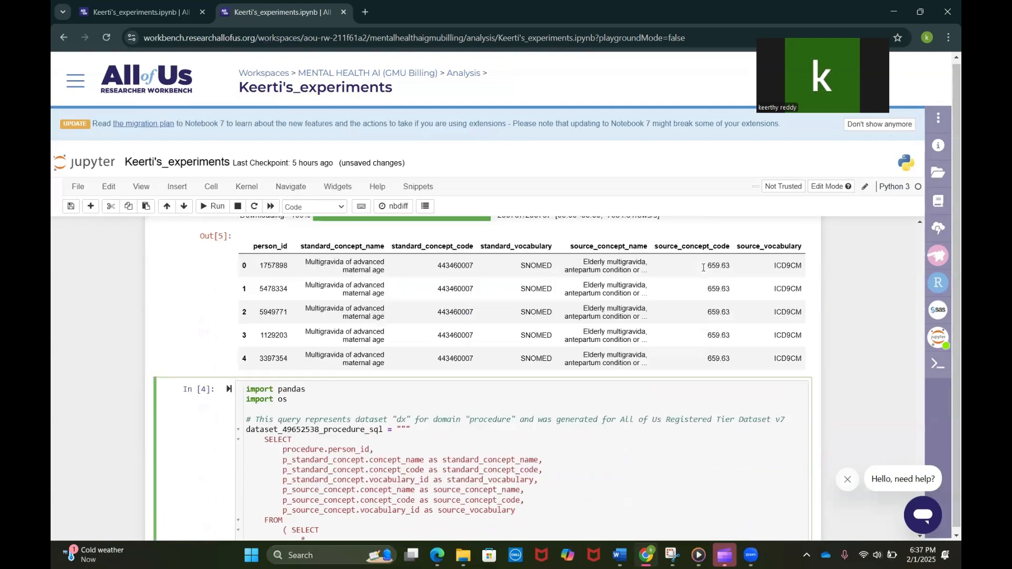
pyautogui.scroll(-20, 694, 249)
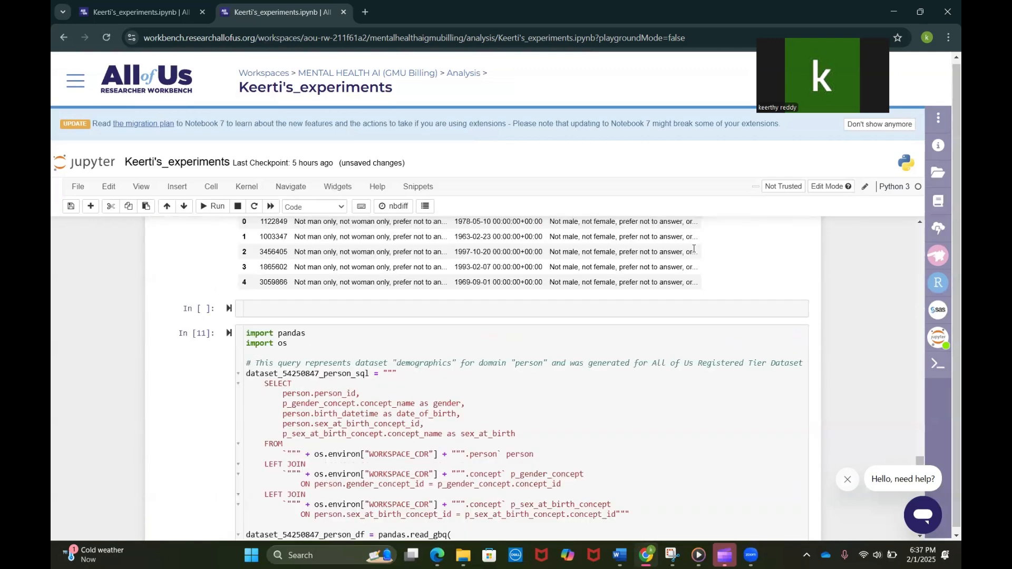
# Switch to the Create Database document in Word and review its diagnoses query code from the procedure section back to the measurement section.
pyautogui.click(897, 9)
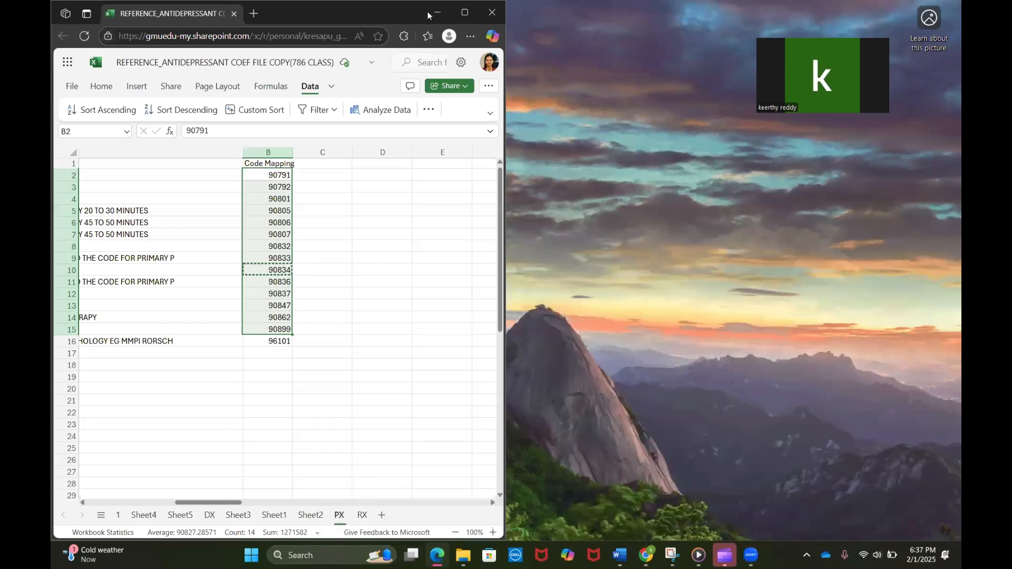
pyautogui.click(616, 553)
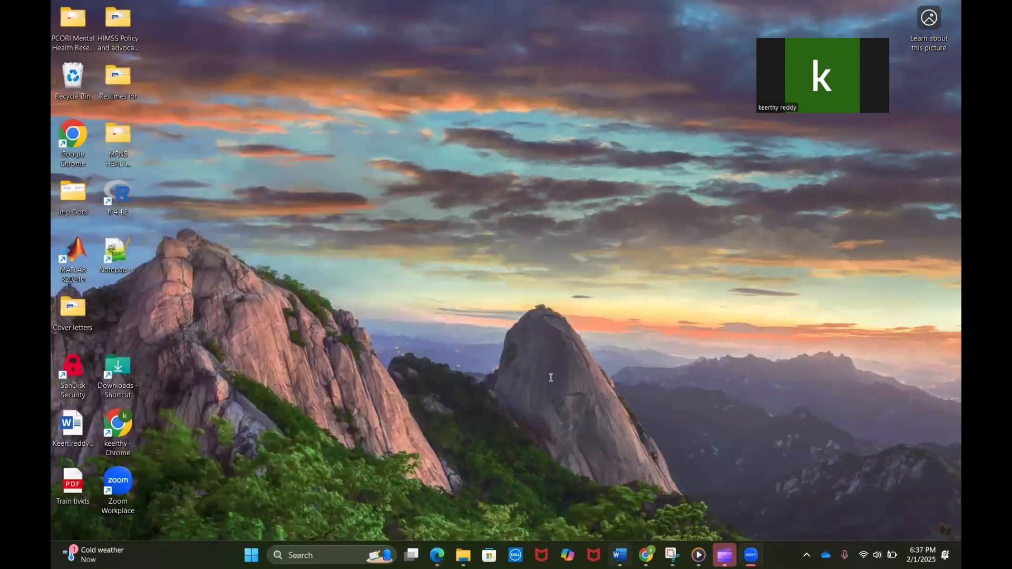
pyautogui.scroll(10, 530, 327)
pyautogui.scroll(10, 530, 327)
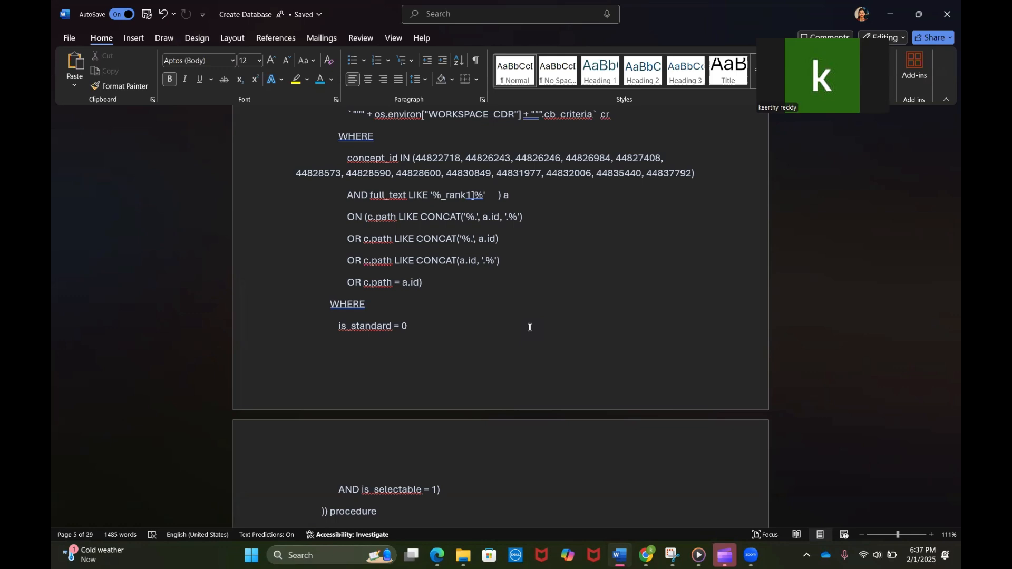
pyautogui.scroll(20, 530, 327)
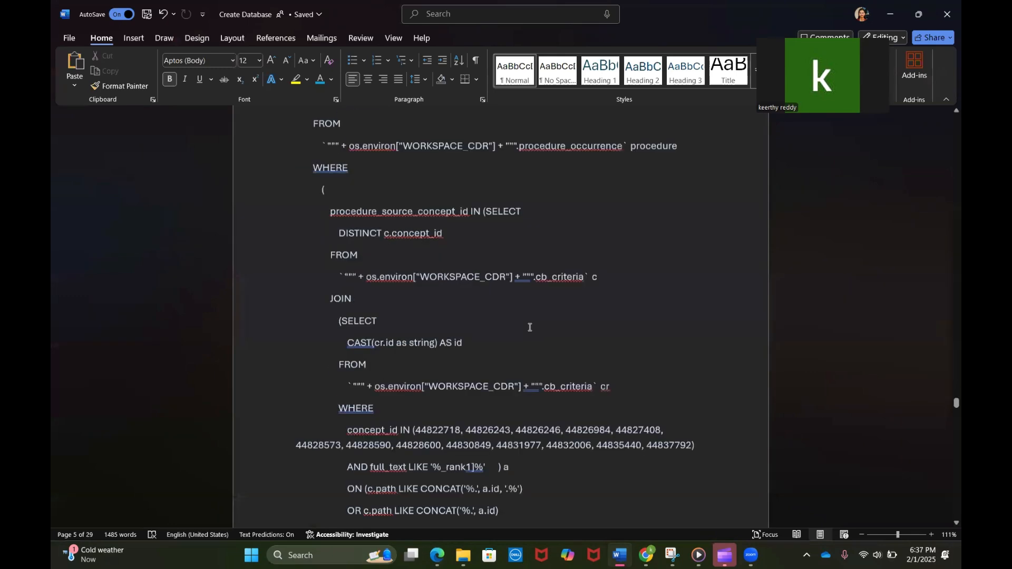
pyautogui.scroll(20, 530, 327)
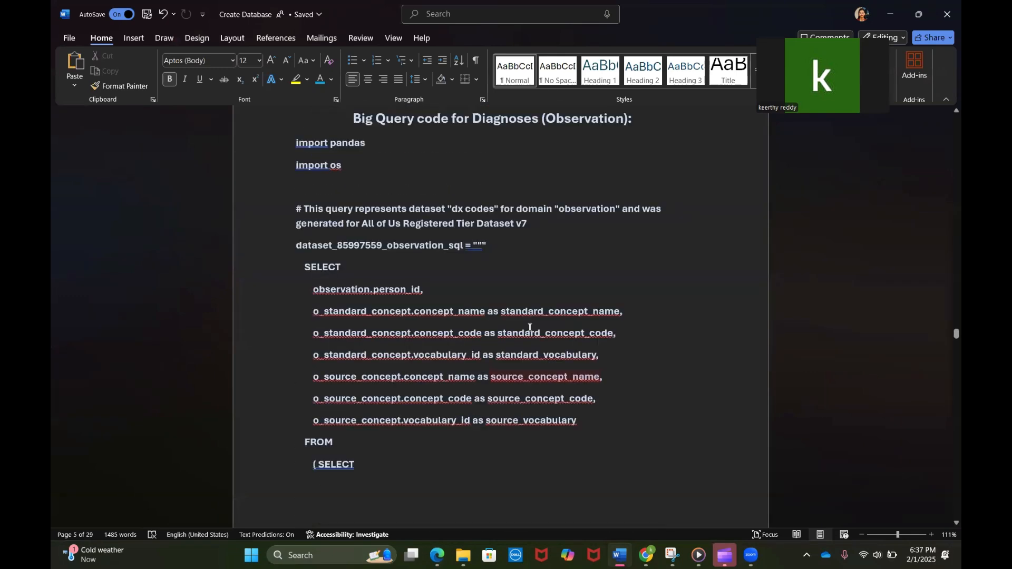
pyautogui.scroll(15, 530, 327)
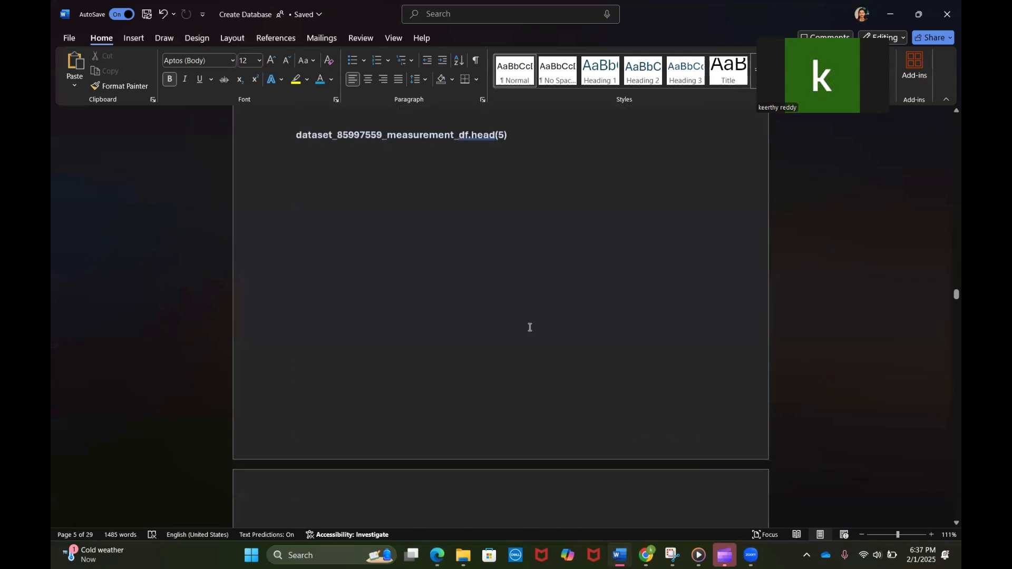
pyautogui.scroll(12, 529, 327)
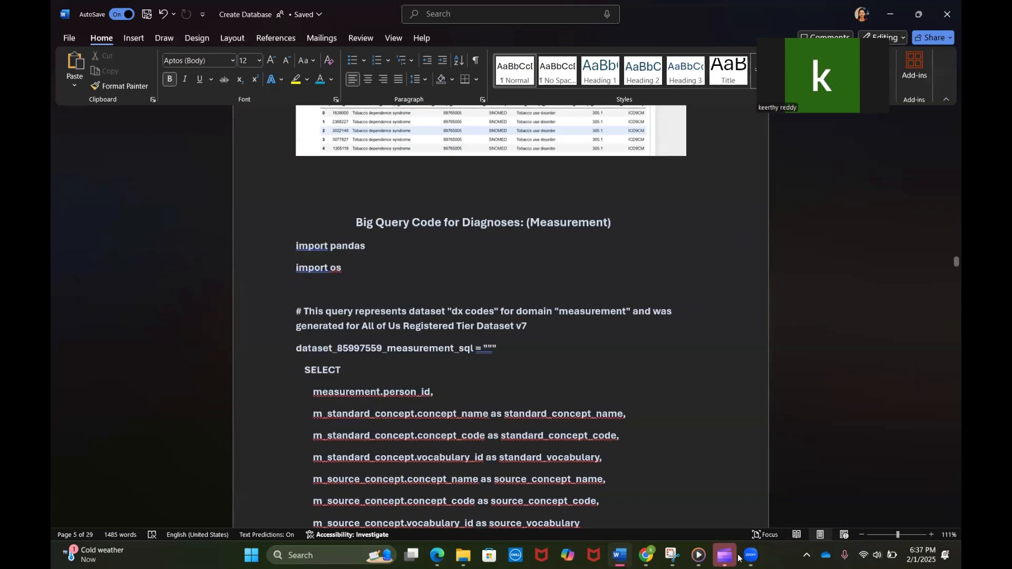
# Return to the Jupyter notebook in Chrome and examine the demographics person query and the dx condition query.
pyautogui.moveTo(647, 556)
pyautogui.click(647, 493)
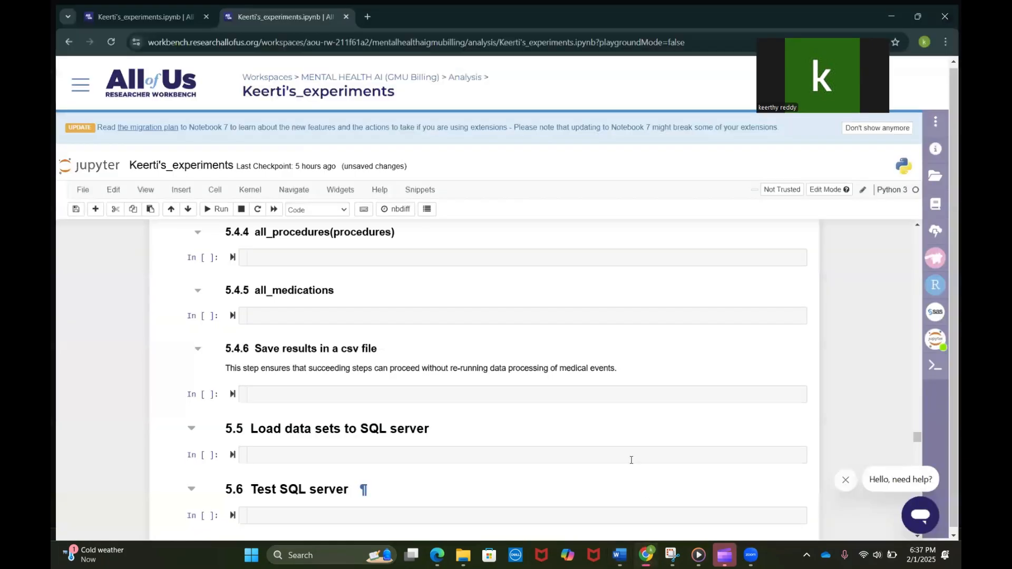
pyautogui.scroll(-15, 631, 460)
pyautogui.scroll(5, 630, 460)
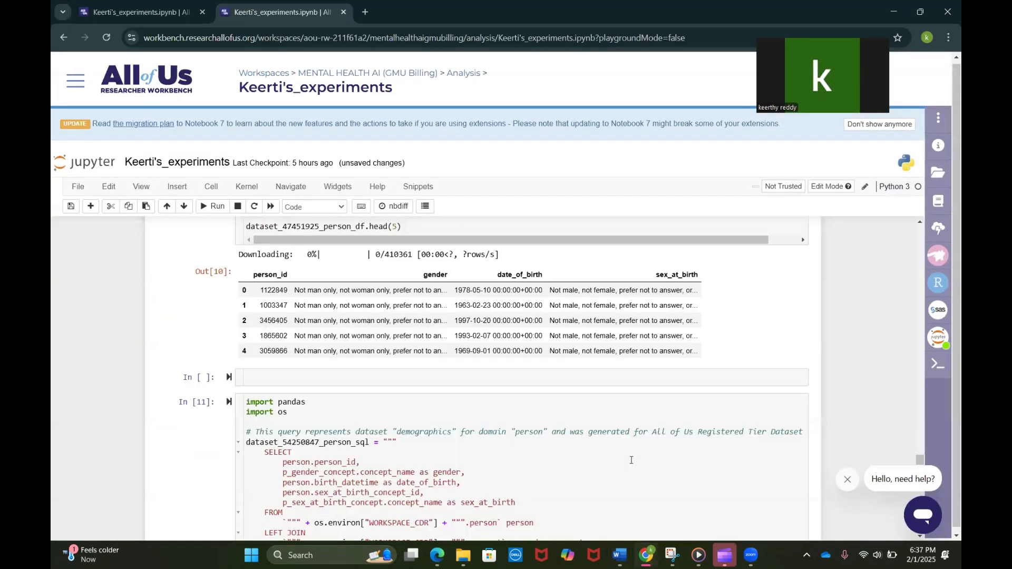
pyautogui.scroll(5, 630, 460)
pyautogui.click(553, 400)
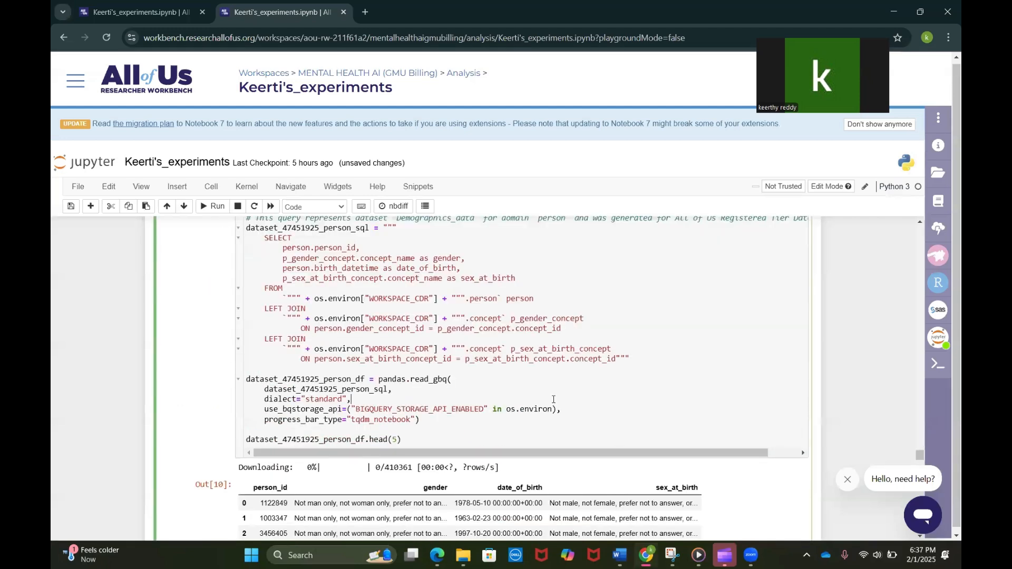
pyautogui.scroll(3, 553, 399)
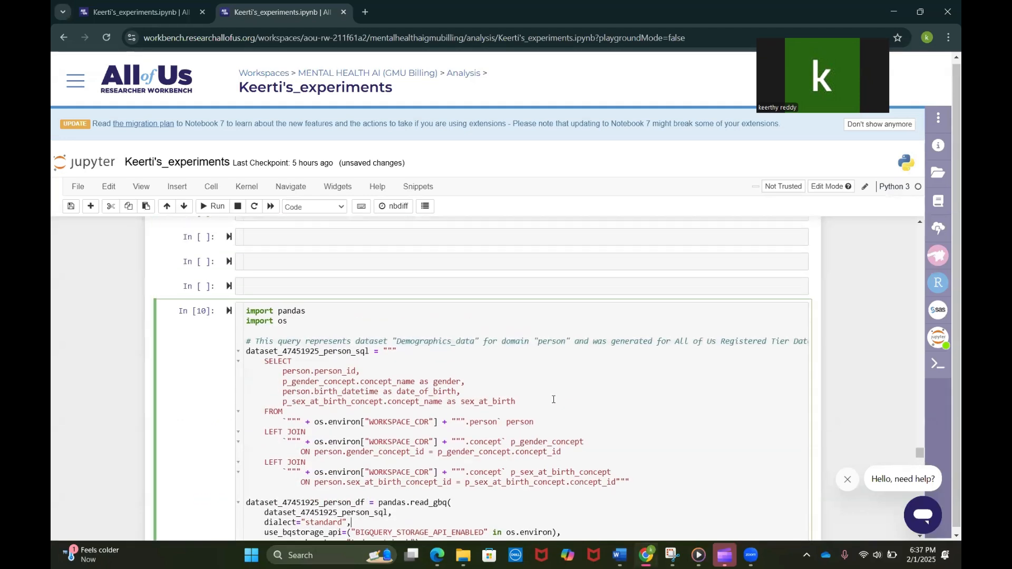
pyautogui.scroll(-15, 487, 383)
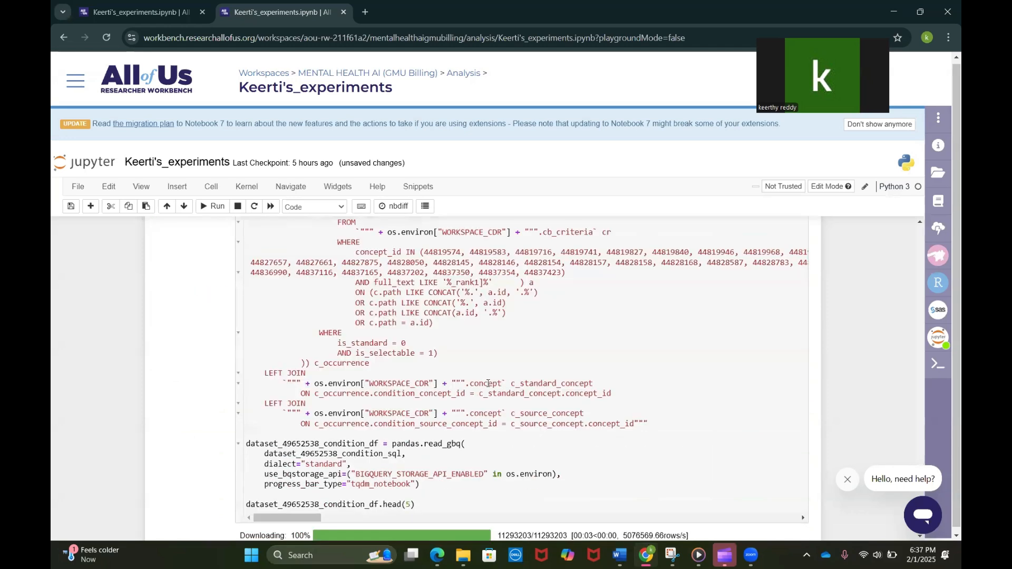
pyautogui.scroll(-1, 504, 378)
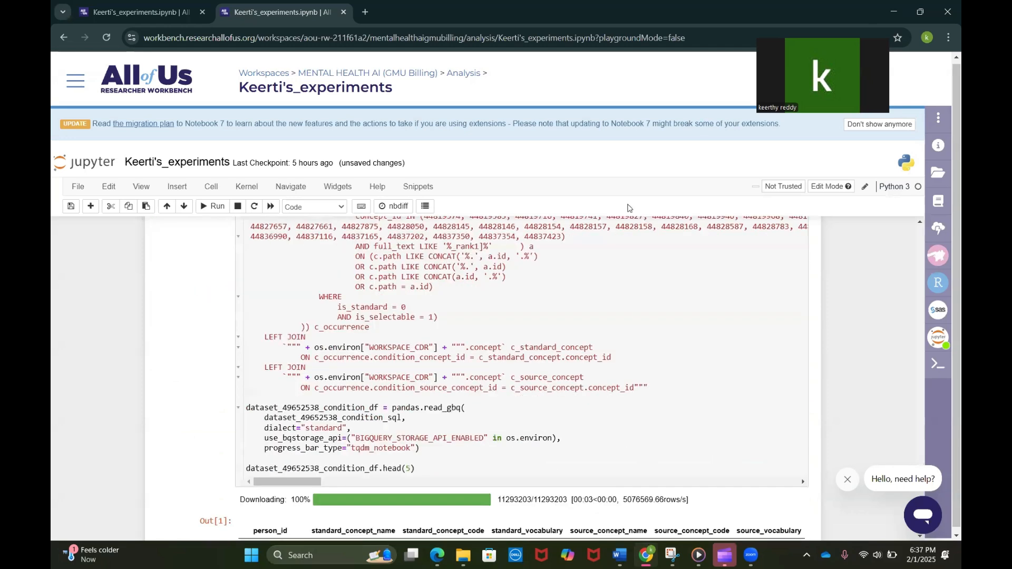
# Switch back to the Create Database document, highlight the "Big Query Code for Diagnoses: (Condition)" heading and review the condition query below it.
pyautogui.hotkey('alt', 'Tab')
pyautogui.tripleClick(353, 227)
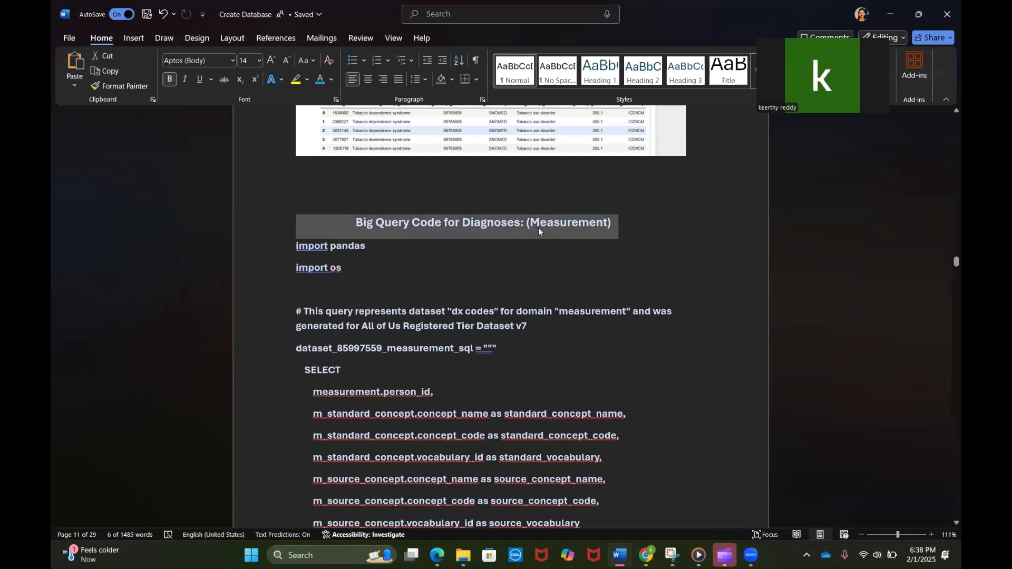
pyautogui.scroll(20, 539, 228)
pyautogui.scroll(20, 539, 228)
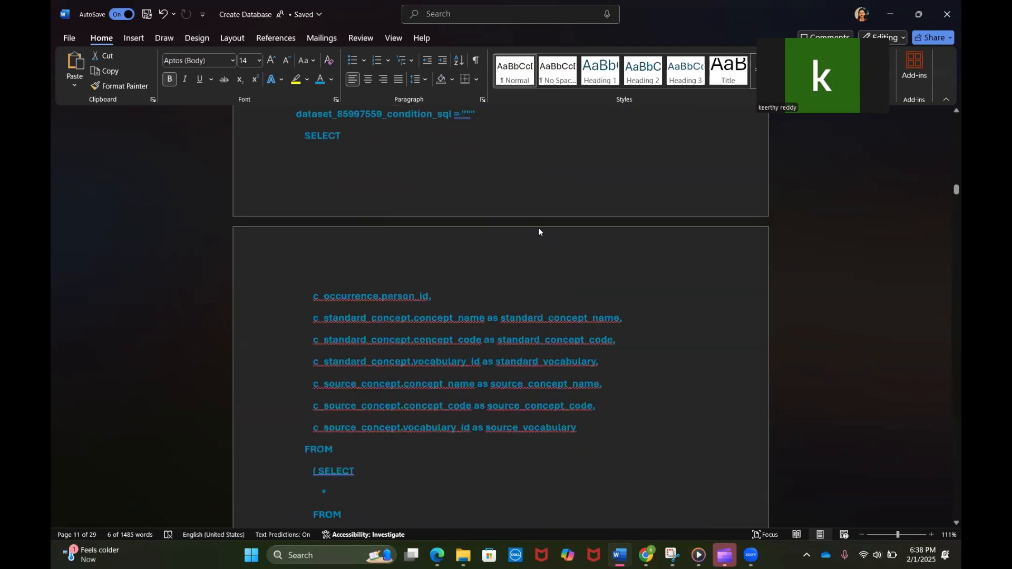
pyautogui.scroll(-3, 538, 231)
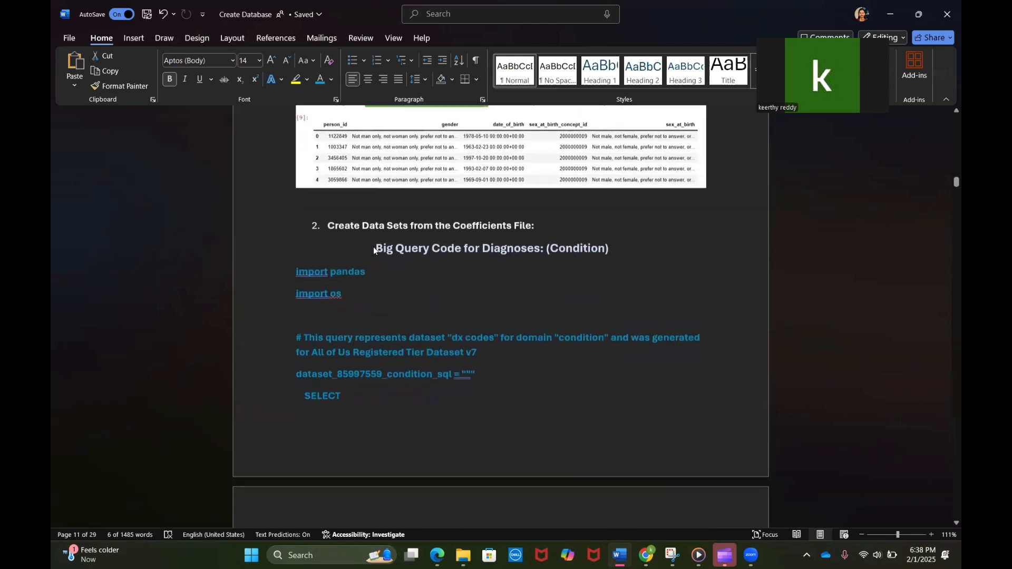
pyautogui.moveTo(372, 248); pyautogui.dragTo(610, 246)
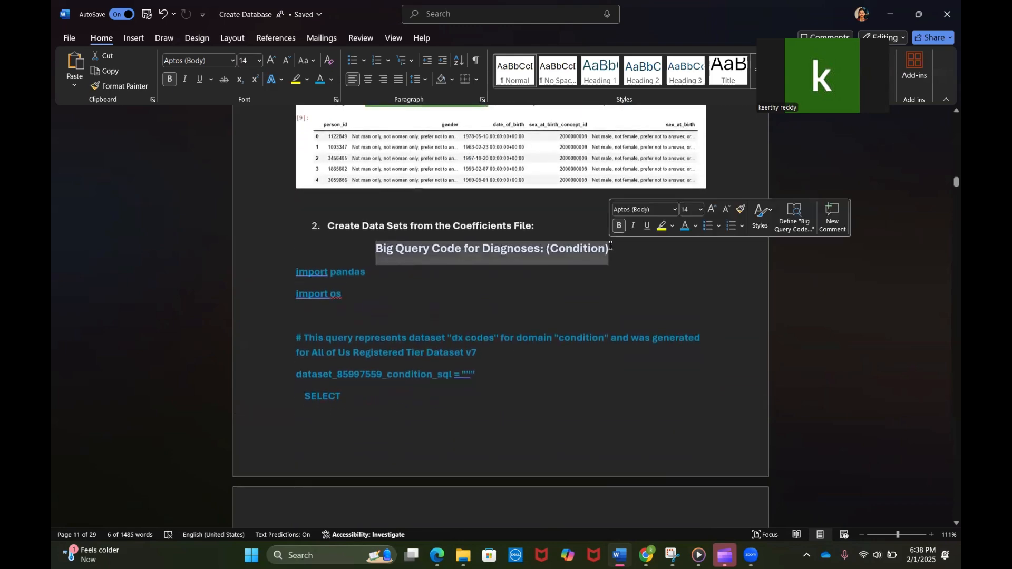
pyautogui.scroll(-15, 610, 246)
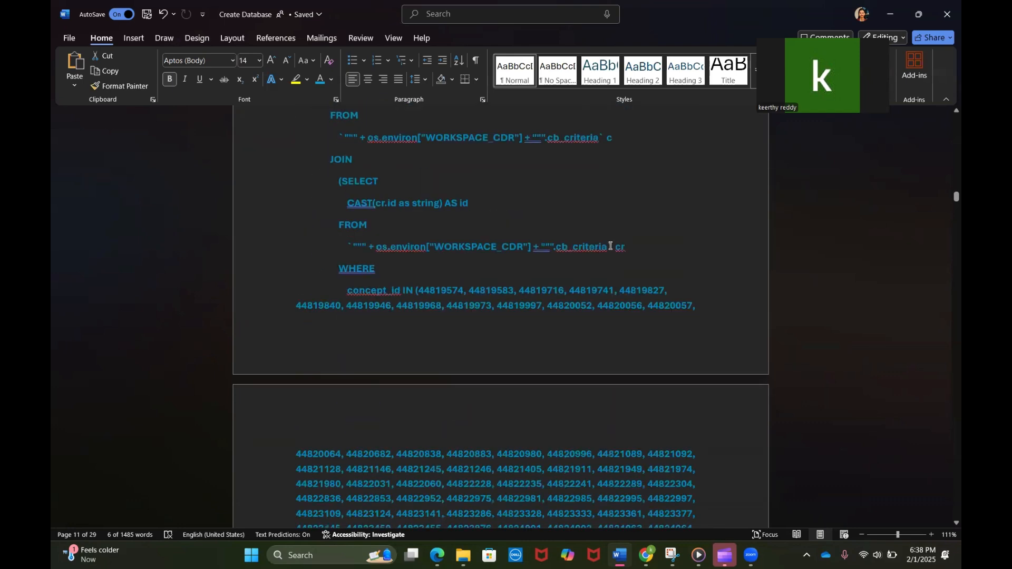
pyautogui.scroll(-15, 611, 246)
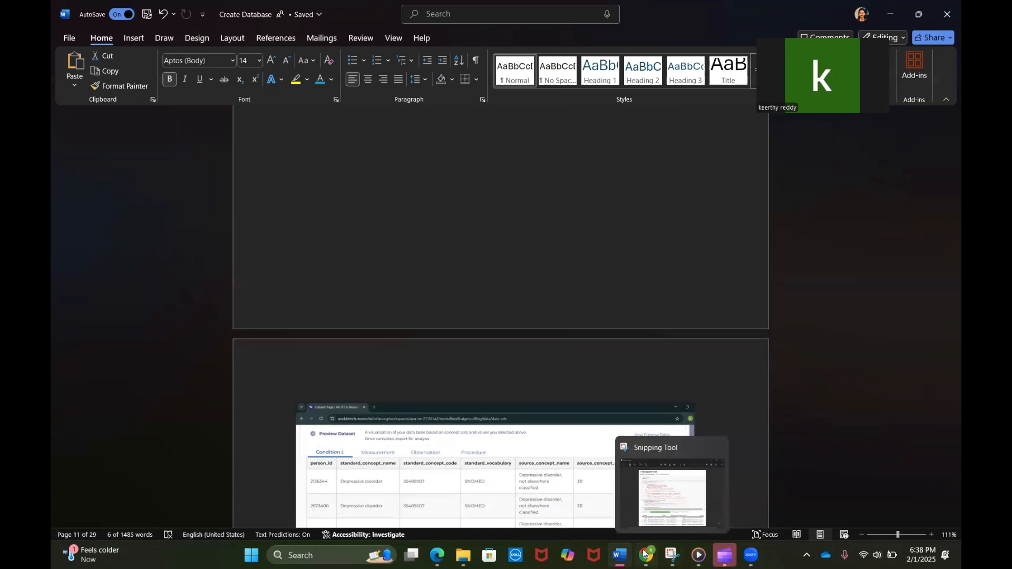
# Compare the notebook's condition output with the document's Condition dataset preview, Dx(Diagnostic Codes) query screenshot and condition output table.
pyautogui.moveTo(646, 555)
pyautogui.click(641, 477)
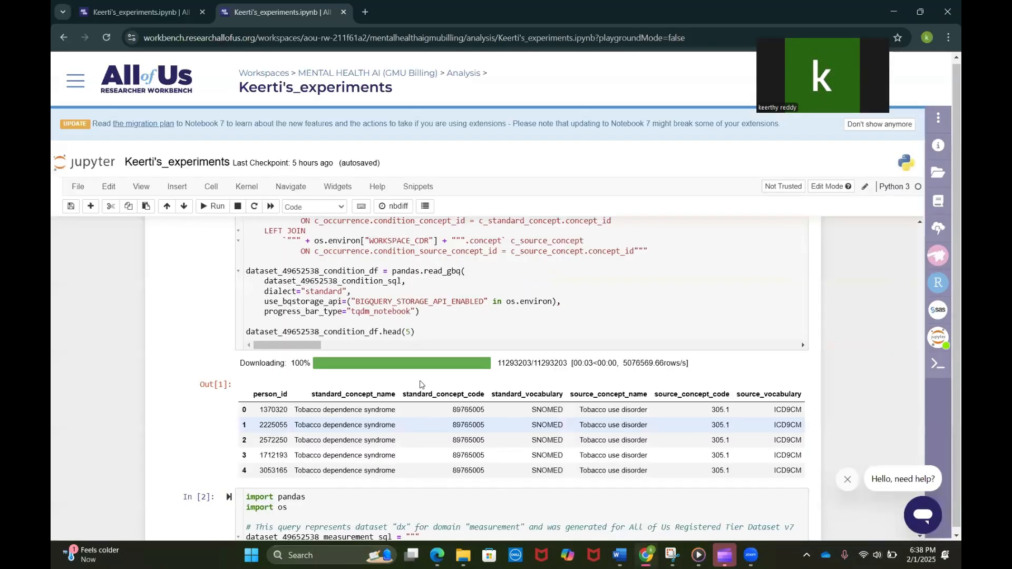
pyautogui.click(887, 8)
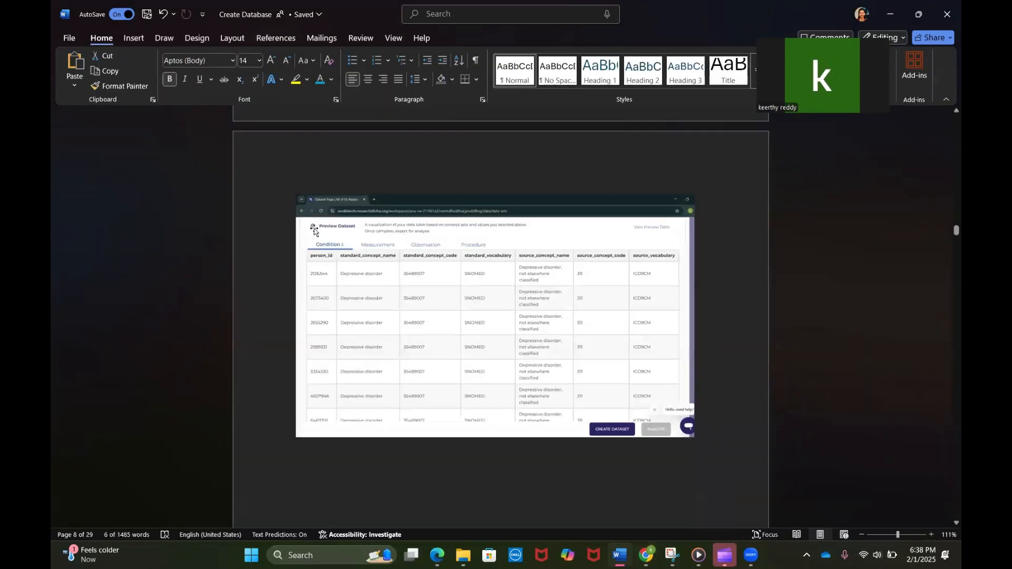
pyautogui.click(313, 231)
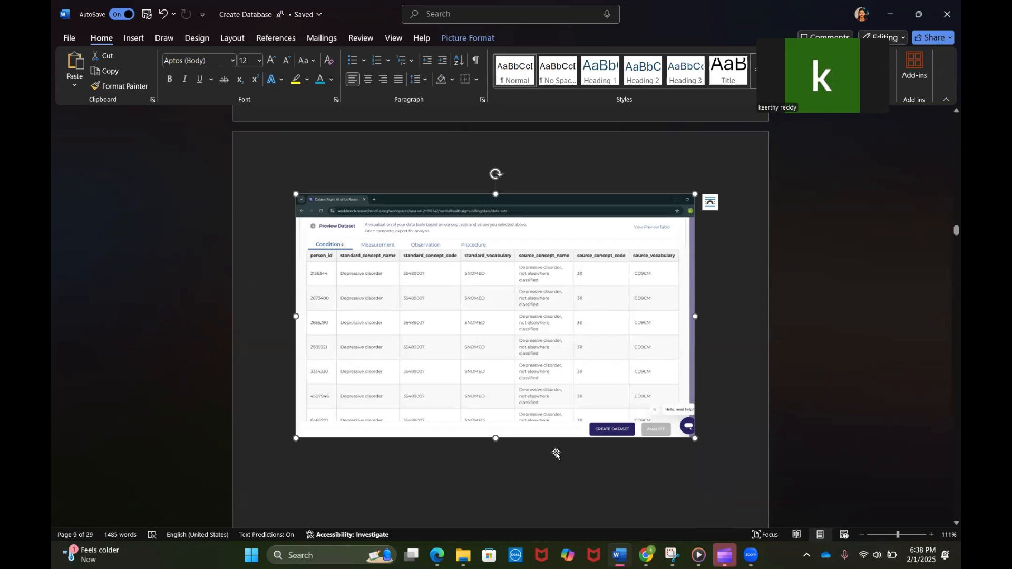
pyautogui.scroll(-10, 555, 451)
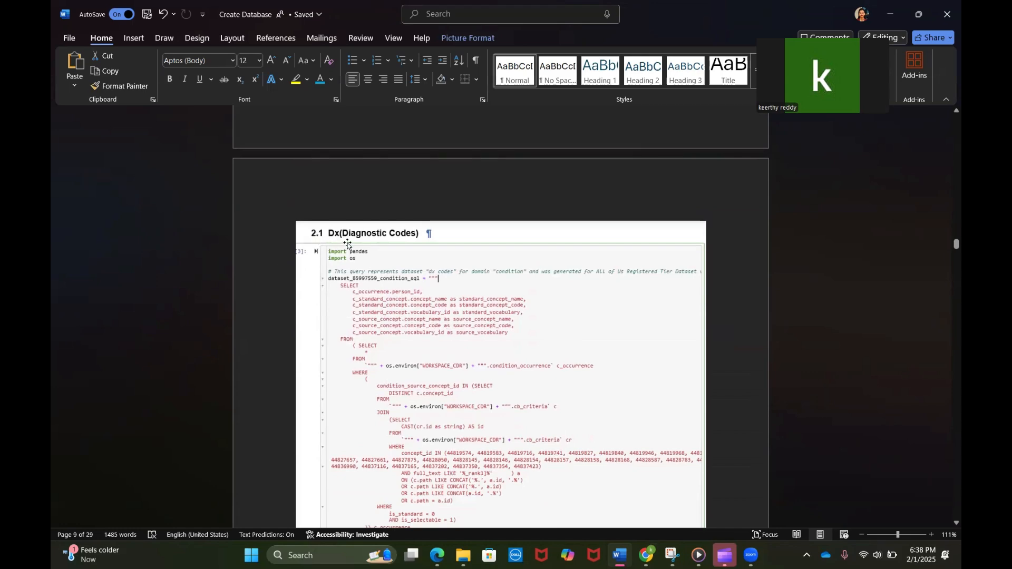
pyautogui.scroll(-10, 820, 457)
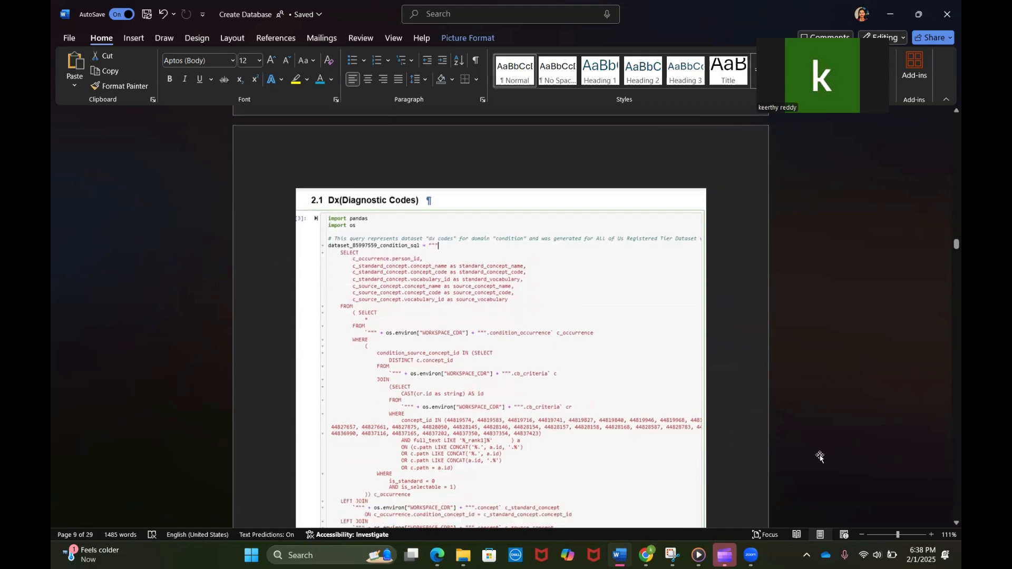
pyautogui.scroll(-10, 820, 458)
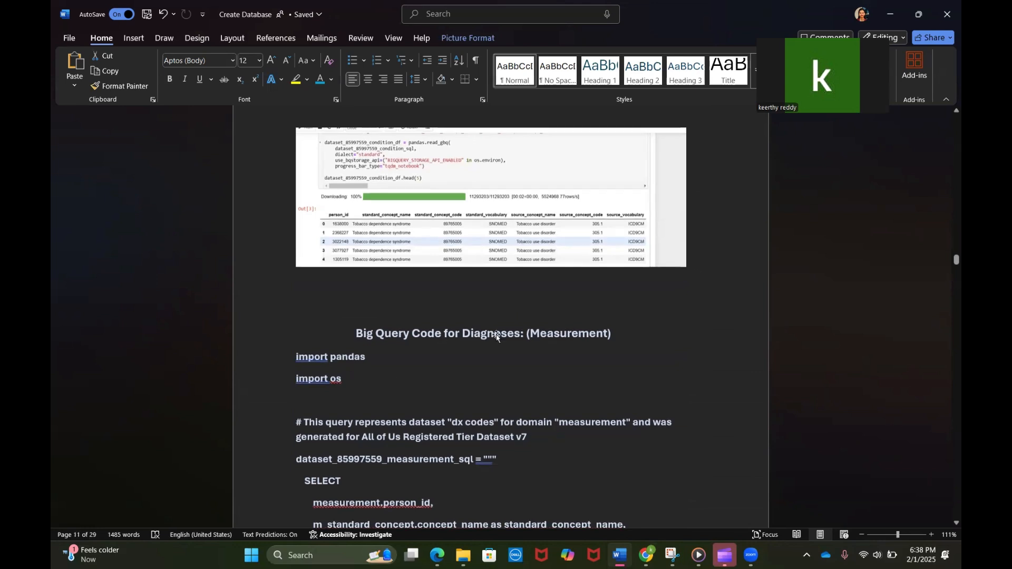
# Review the document's measurement section, including the query code, the Measurement dataset preview and the output table.
pyautogui.scroll(-15, 534, 351)
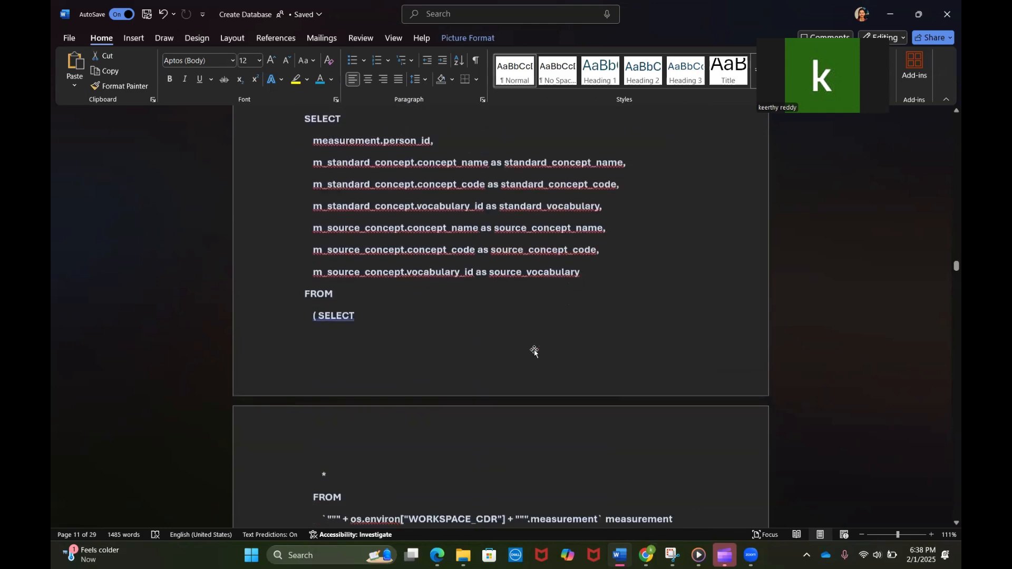
pyautogui.scroll(-8, 534, 351)
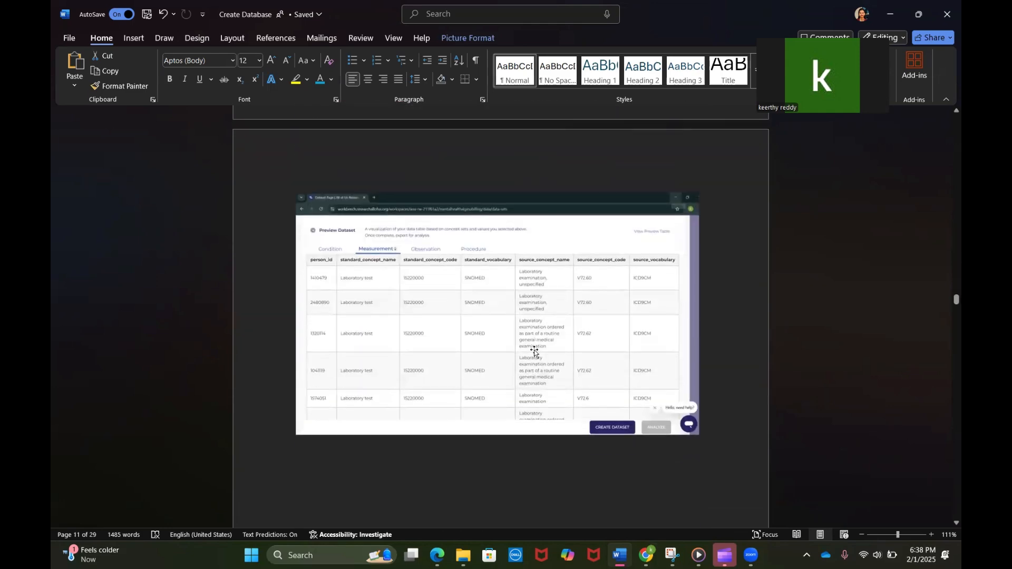
pyautogui.scroll(-1, 400, 344)
pyautogui.scroll(8, 401, 344)
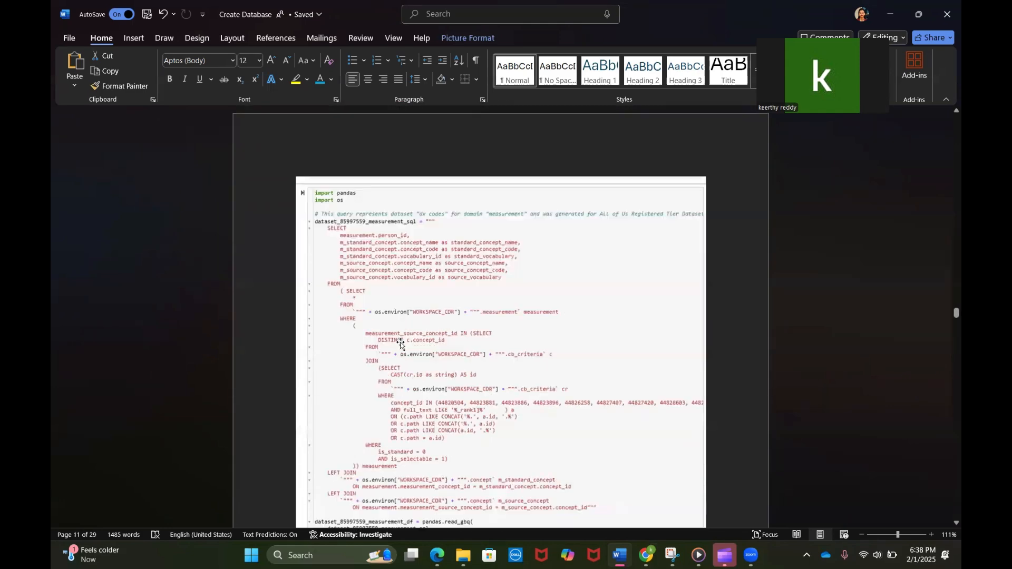
pyautogui.scroll(-8, 401, 345)
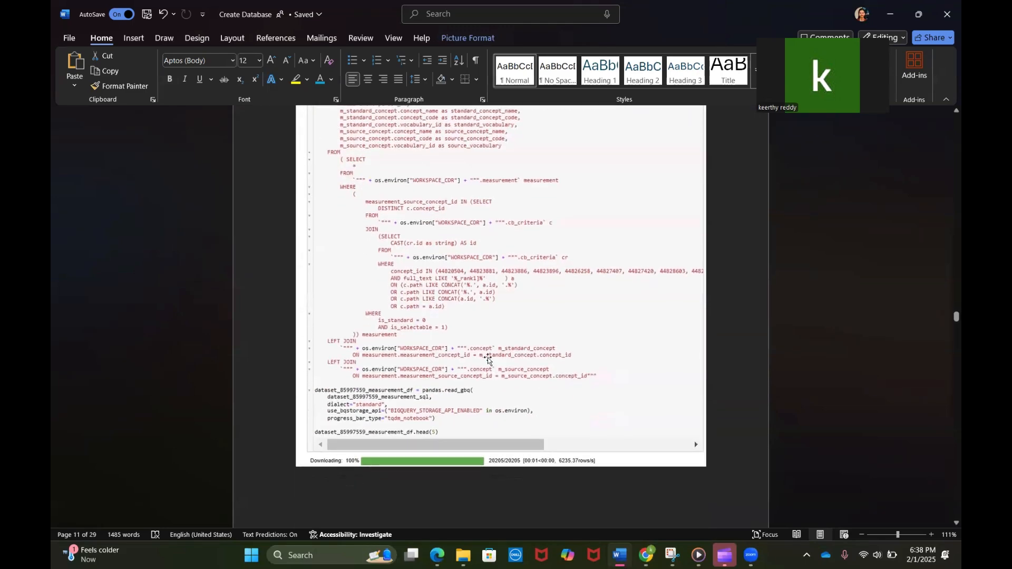
pyautogui.scroll(-3, 488, 359)
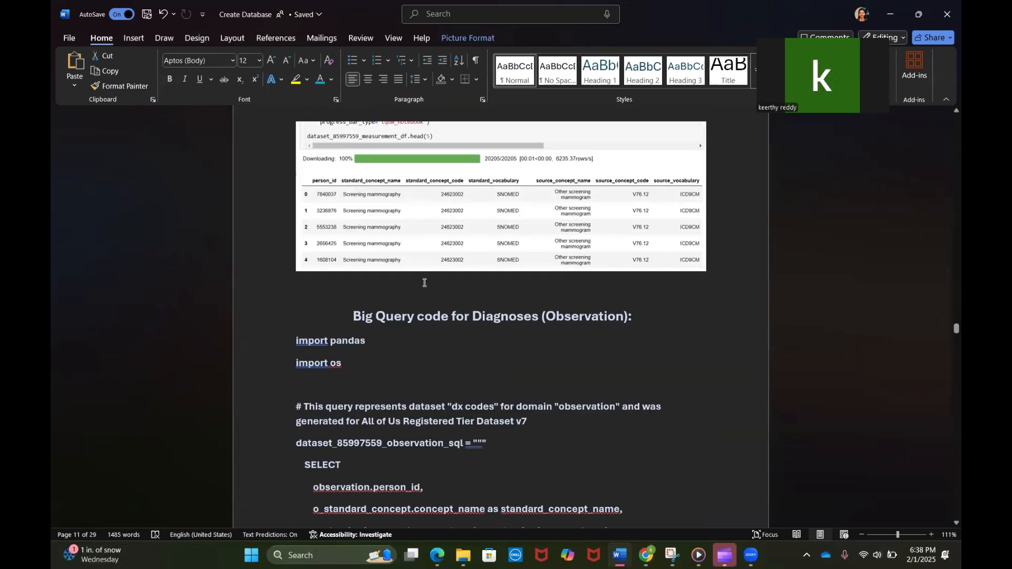
# Highlight the "Big Query code for Diagnoses" part of the Observation heading and review the observation section through to the Procedure heading.
pyautogui.moveTo(470, 324); pyautogui.dragTo(517, 327)
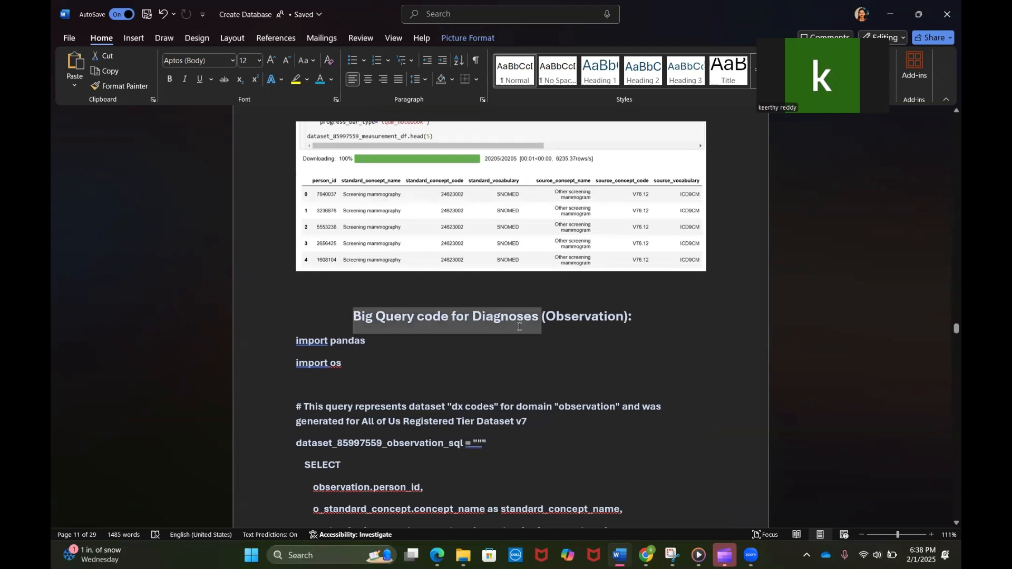
pyautogui.click(604, 330)
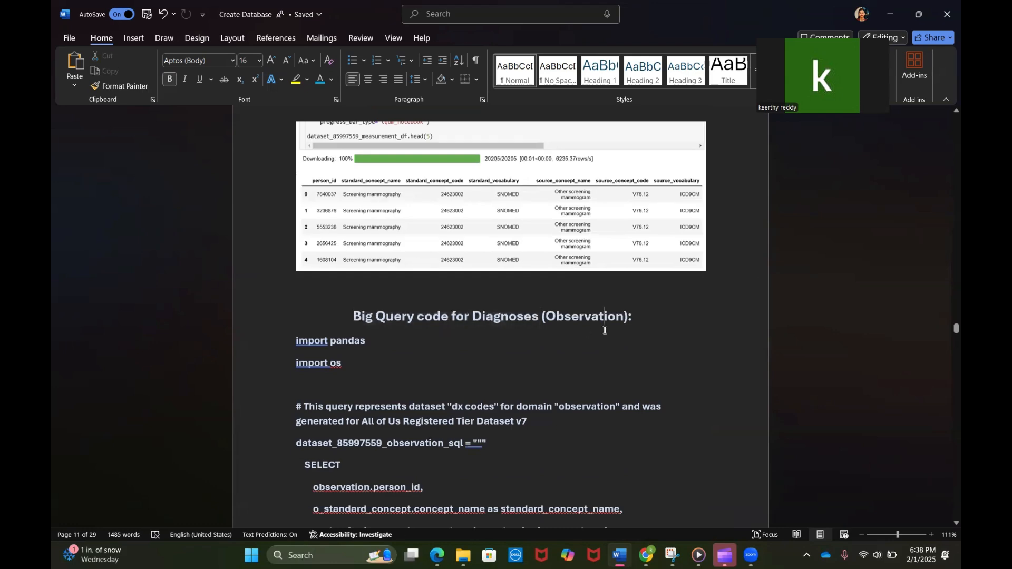
pyautogui.scroll(-15, 605, 330)
pyautogui.scroll(-5, 605, 330)
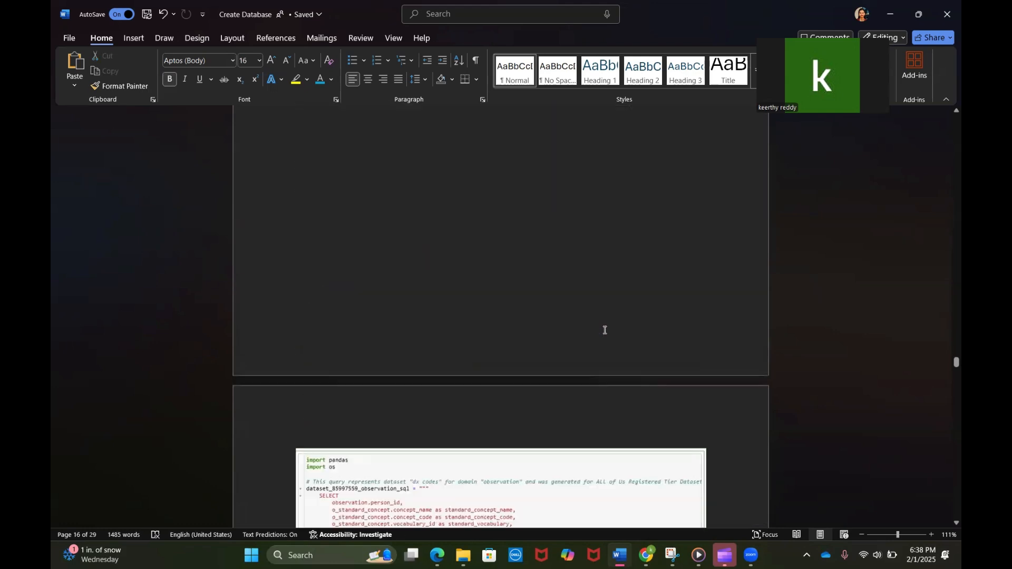
pyautogui.scroll(-5, 604, 332)
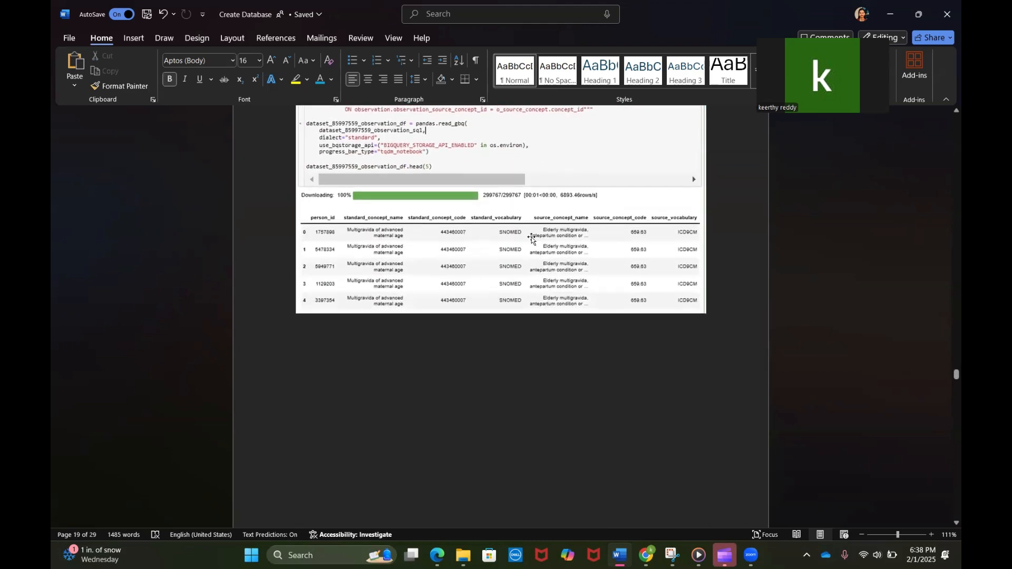
pyautogui.scroll(-4, 310, 207)
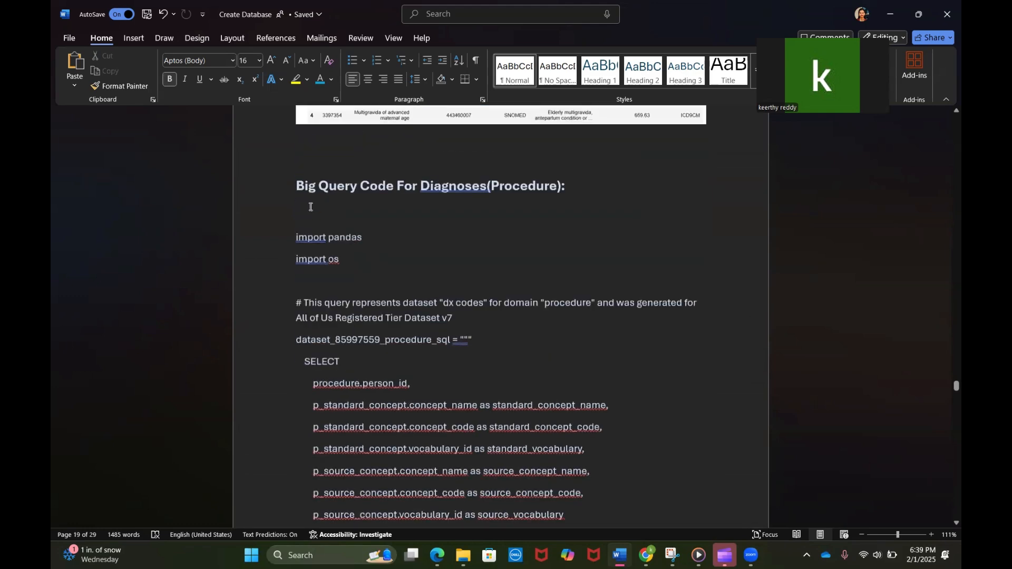
# Highlight the "Big Query Code For Diagnoses(Procedure):" heading and review its query code and the Procedure dataset preview below.
pyautogui.moveTo(297, 183); pyautogui.dragTo(628, 188)
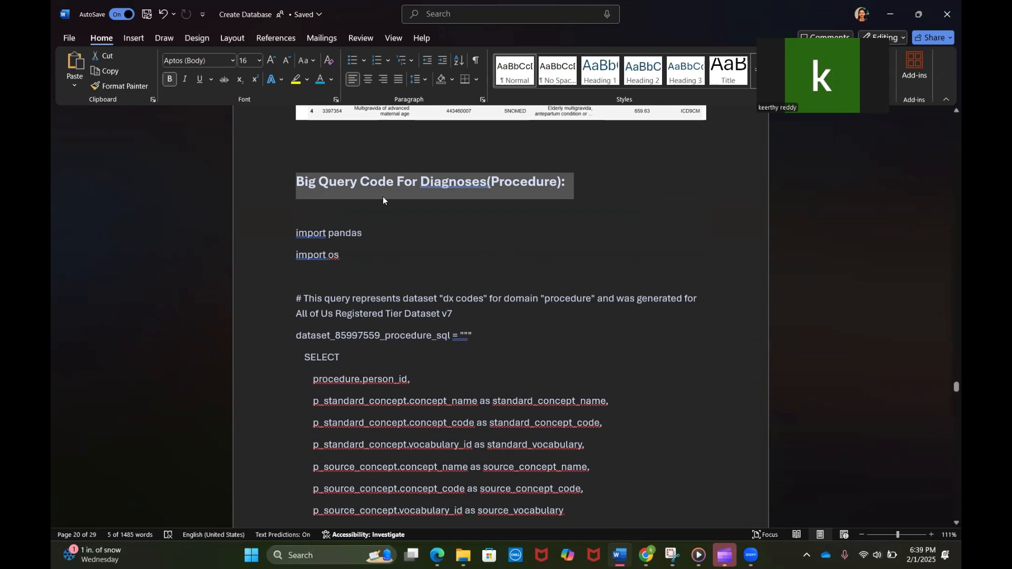
pyautogui.scroll(-4, 384, 199)
pyautogui.scroll(-15, 383, 200)
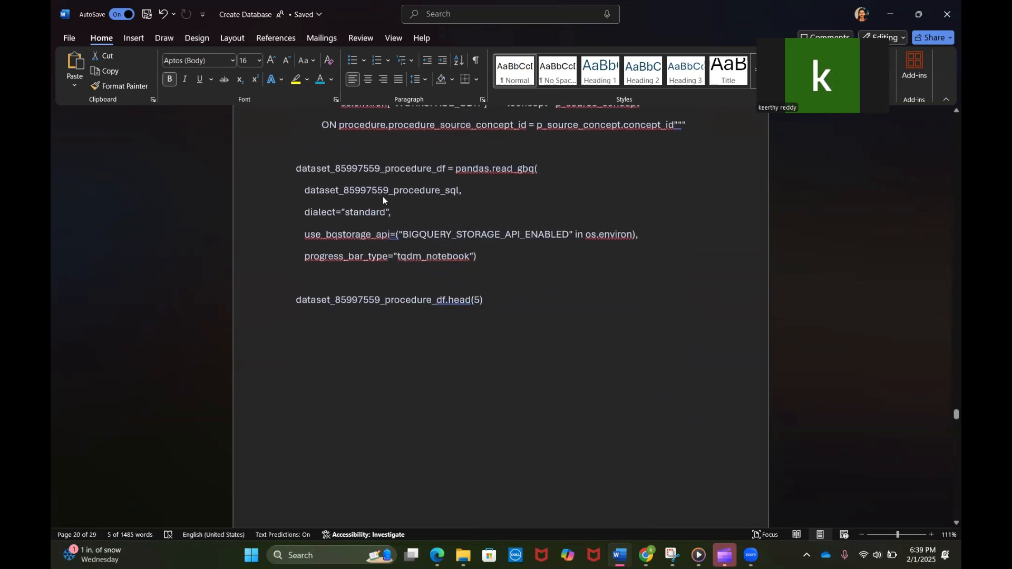
pyautogui.scroll(-1, 383, 200)
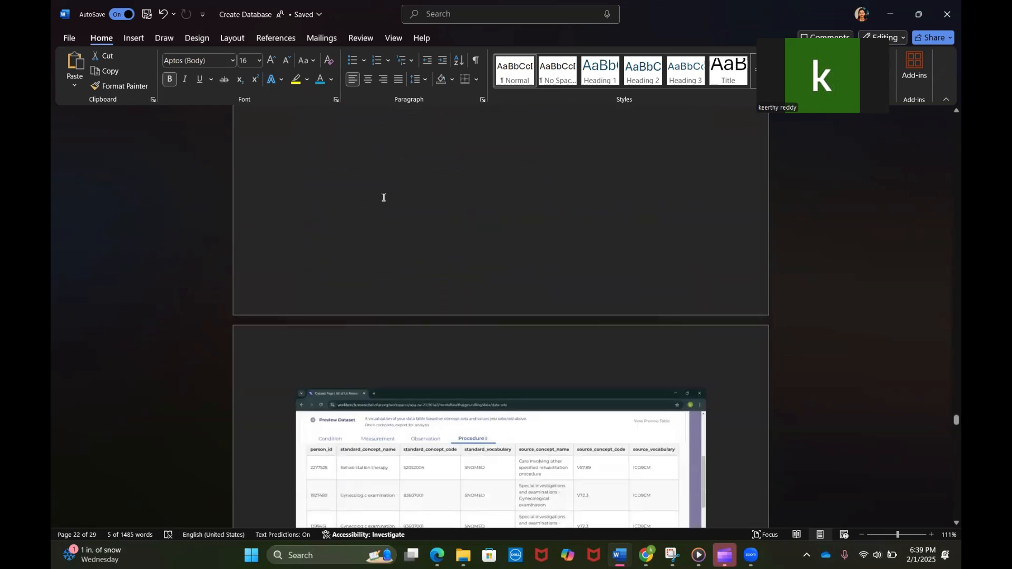
pyautogui.scroll(-14, 383, 197)
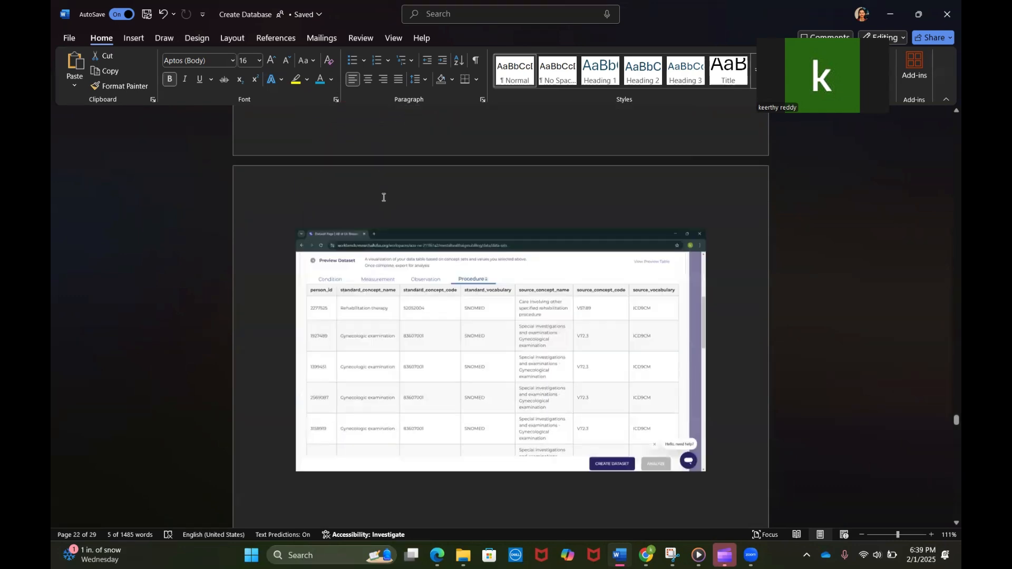
pyautogui.scroll(6, 389, 174)
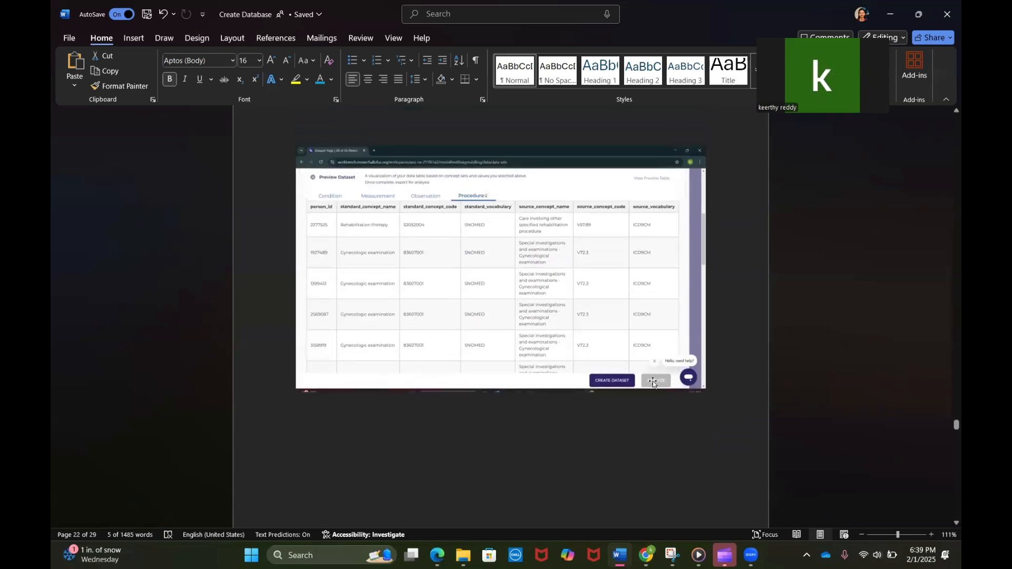
pyautogui.scroll(-10, 652, 381)
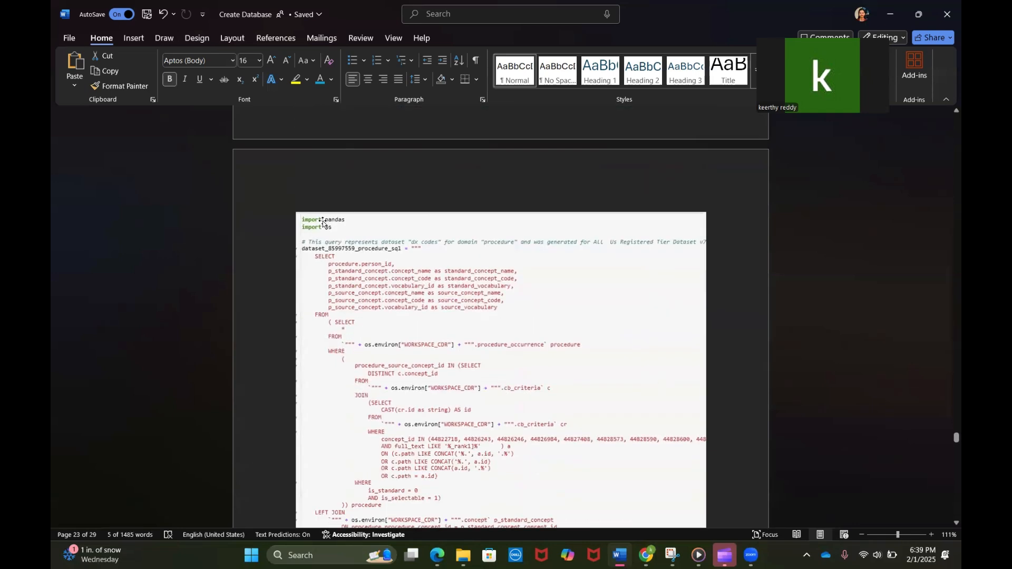
# Review the screenshot of the notebook's dx codes procedure query and the output table that follows it.
pyautogui.click(323, 224)
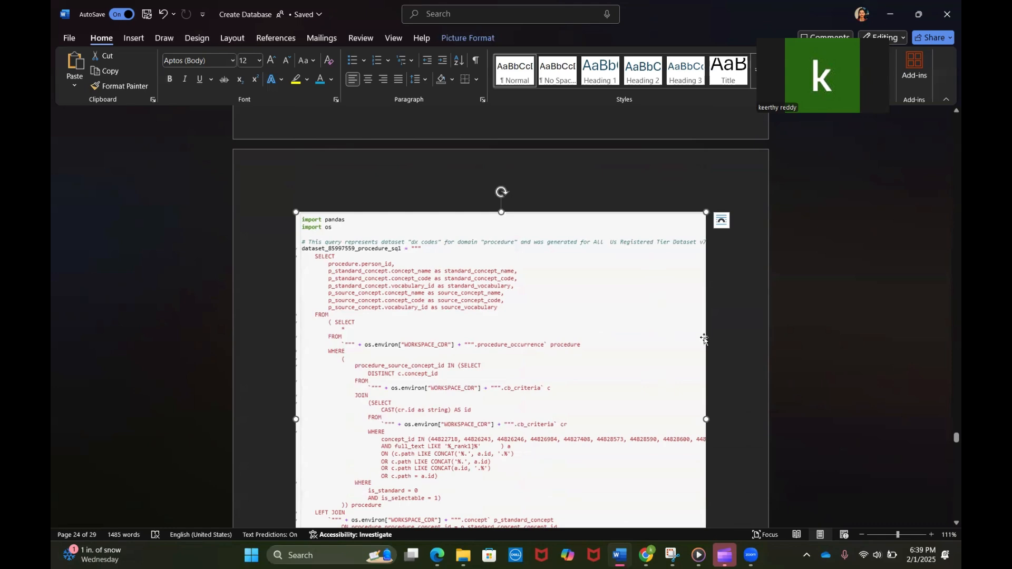
pyautogui.click(720, 337)
pyautogui.scroll(-2, 720, 337)
pyautogui.scroll(-10, 720, 338)
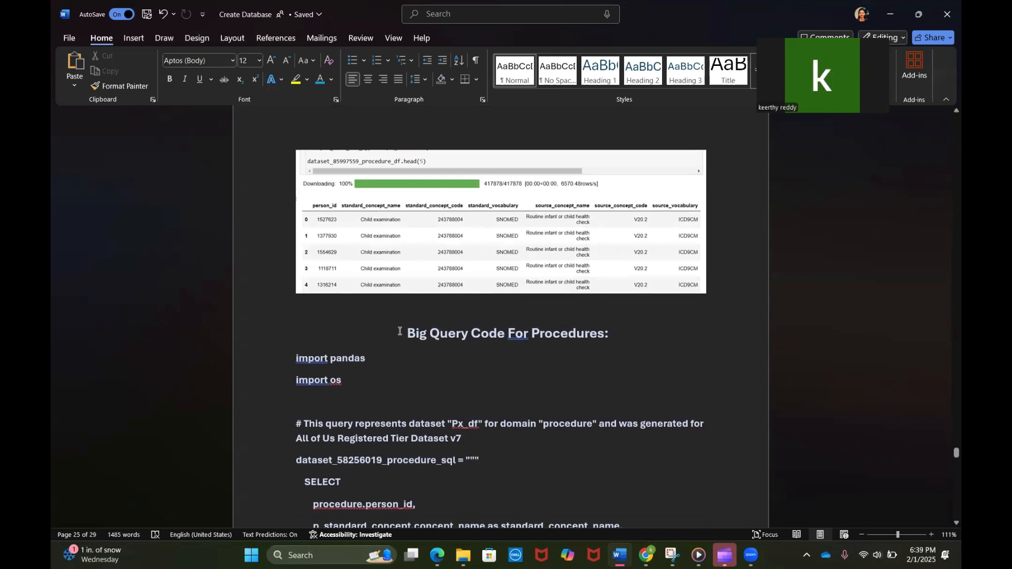
# Insert "(Px_codes)" before the colon in the "Big Query Code For Procedures:" heading.
pyautogui.scroll(-2, 400, 331)
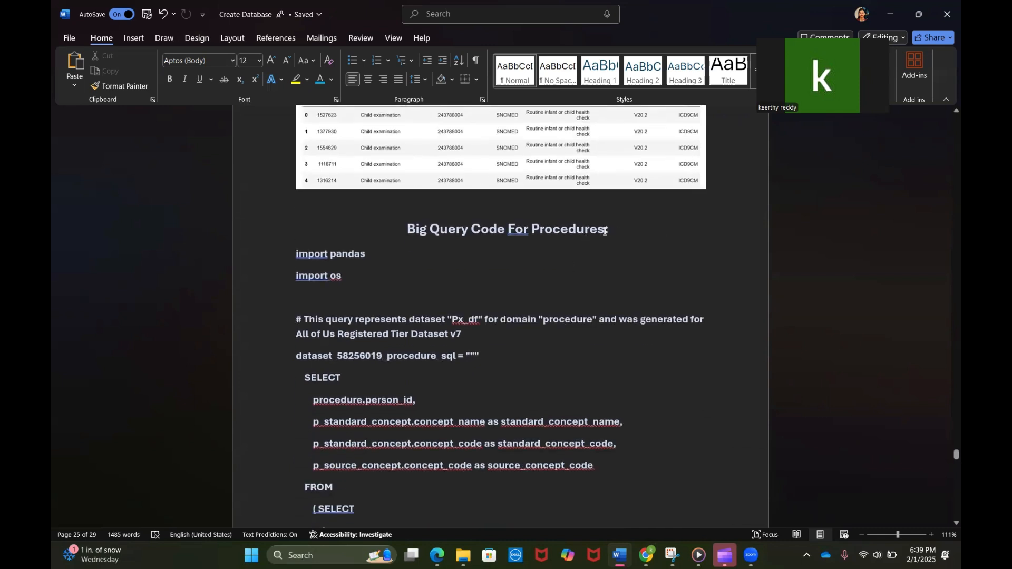
pyautogui.click(606, 229)
pyautogui.write('(Px')
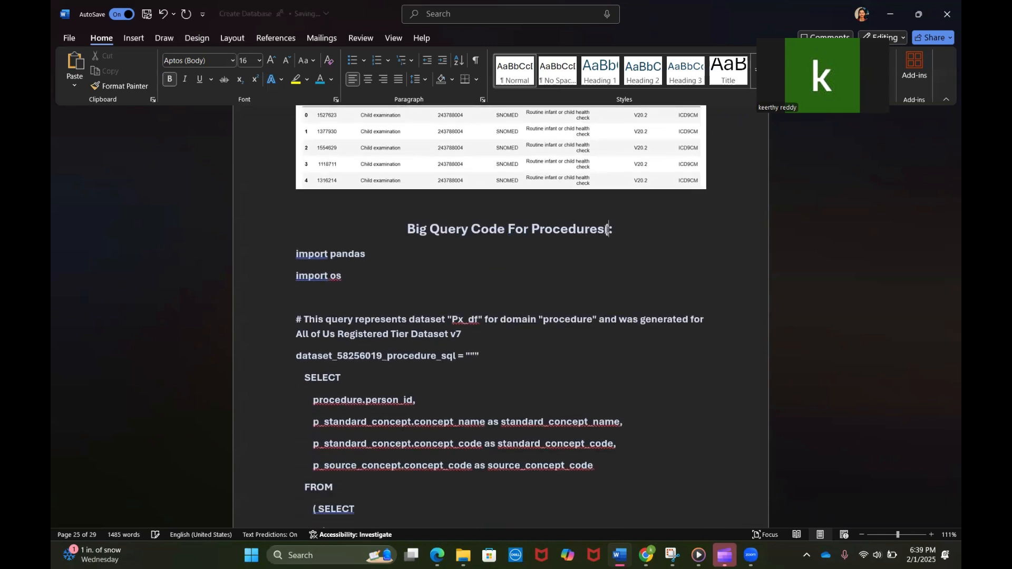
pyautogui.write('_codes)')
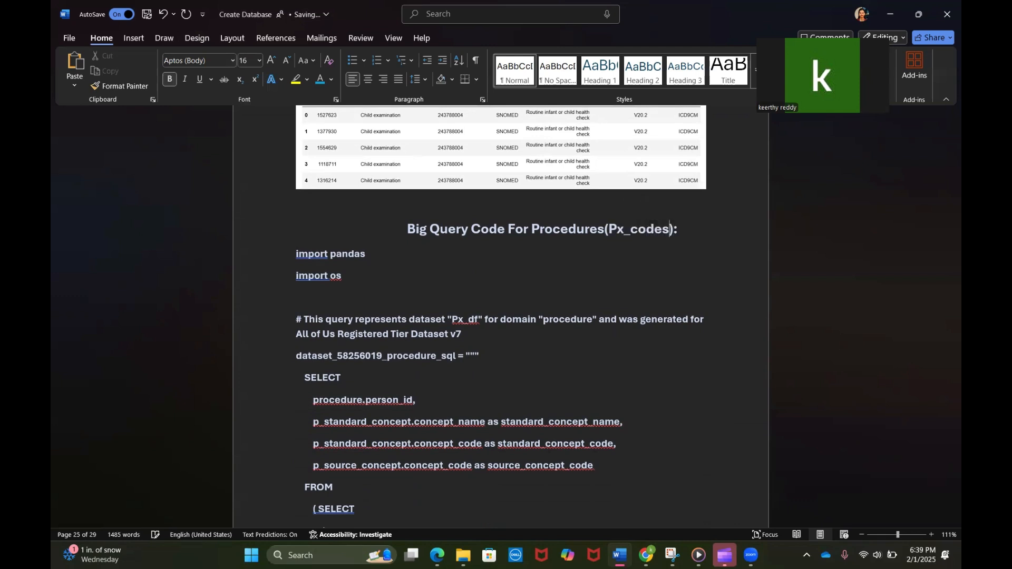
# Review the Procedures section, including the Px_df query code, the Procedure dataset preview and the notebook output table.
pyautogui.scroll(-3, 445, 181)
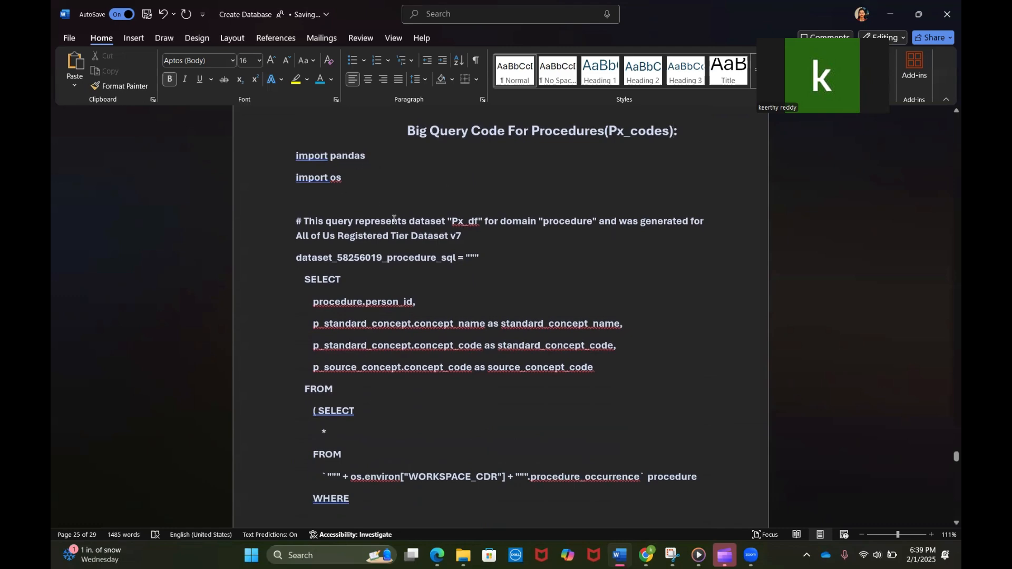
pyautogui.scroll(-20, 411, 334)
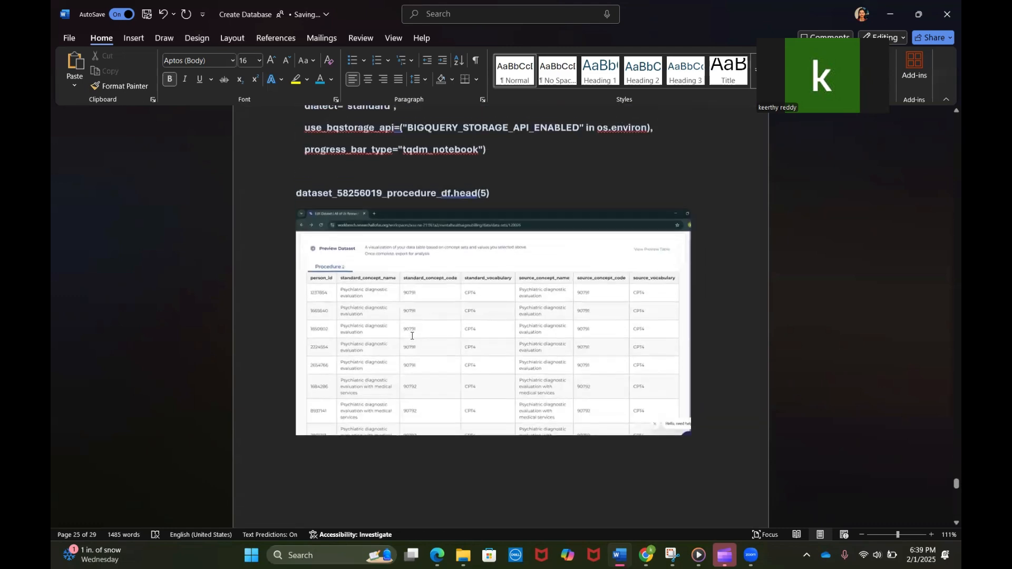
pyautogui.scroll(1, 412, 335)
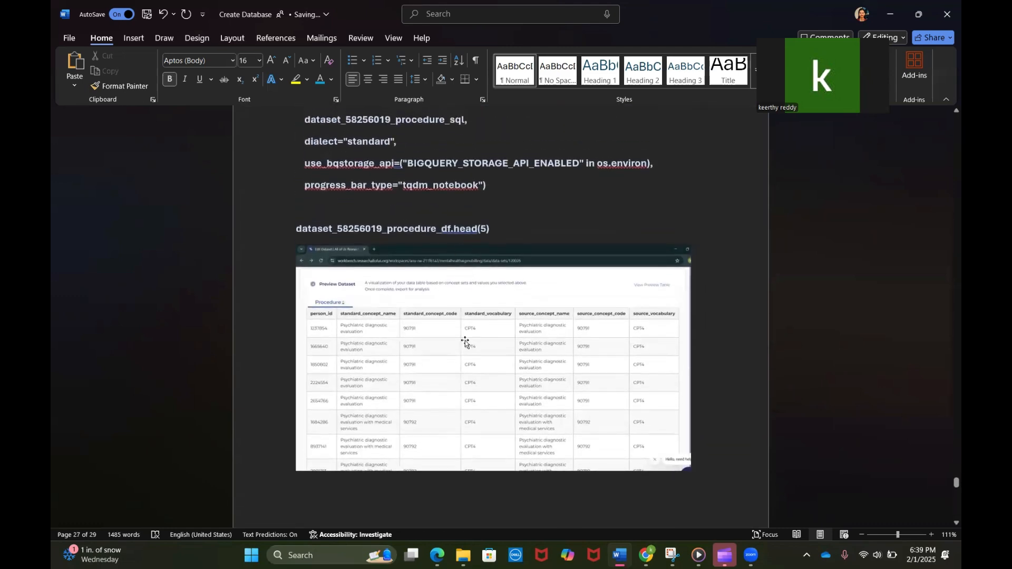
pyautogui.scroll(-15, 465, 342)
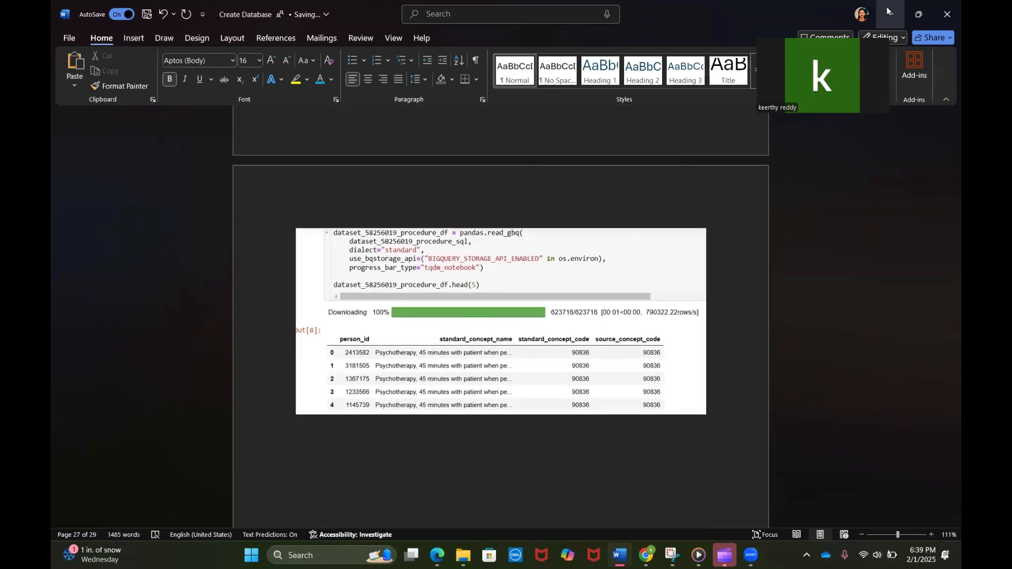
# Switch to the All of Us Researcher Workbench in Chrome and return from the out-of-sync notebook to the workspace's Data page.
pyautogui.press('super+d')
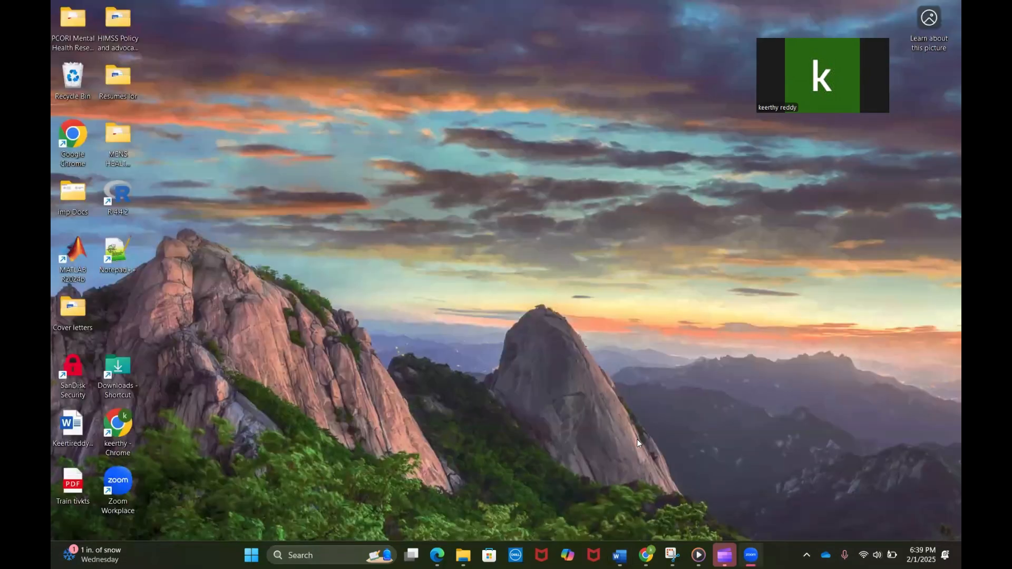
pyautogui.moveTo(646, 555)
pyautogui.click(643, 494)
pyautogui.press('super+Up')
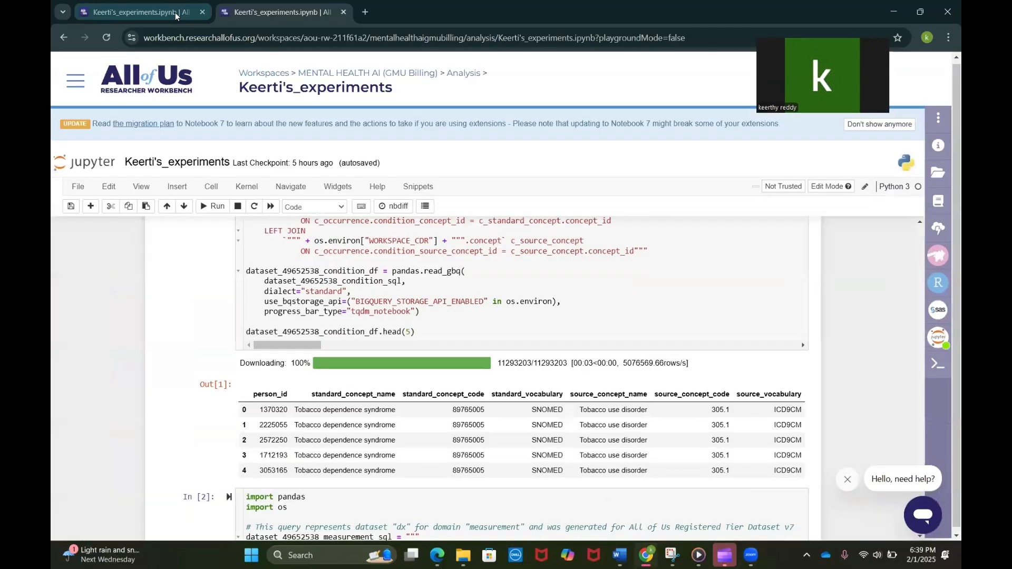
pyautogui.click(124, 4)
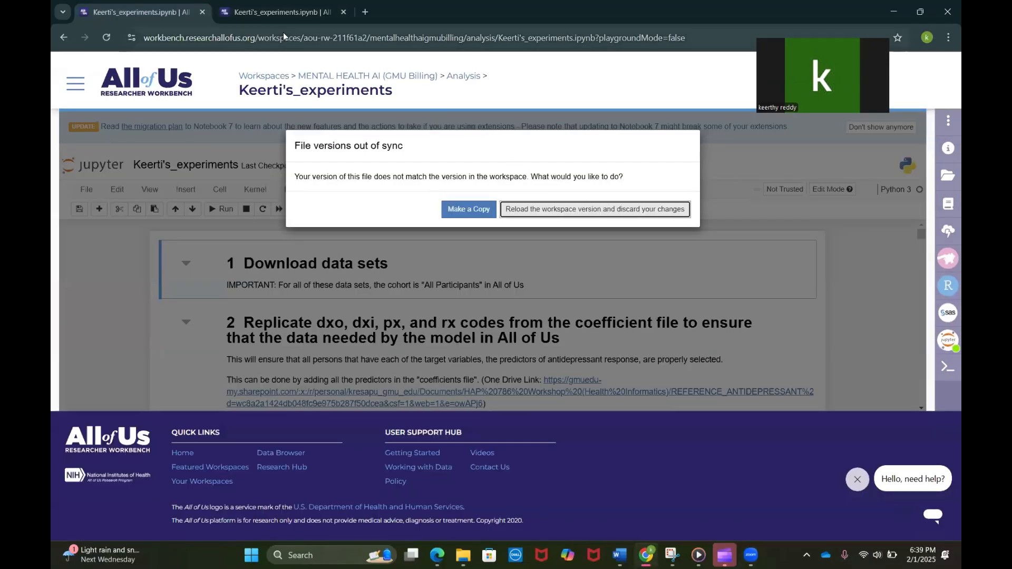
pyautogui.click(62, 37)
pyautogui.click(53, 38)
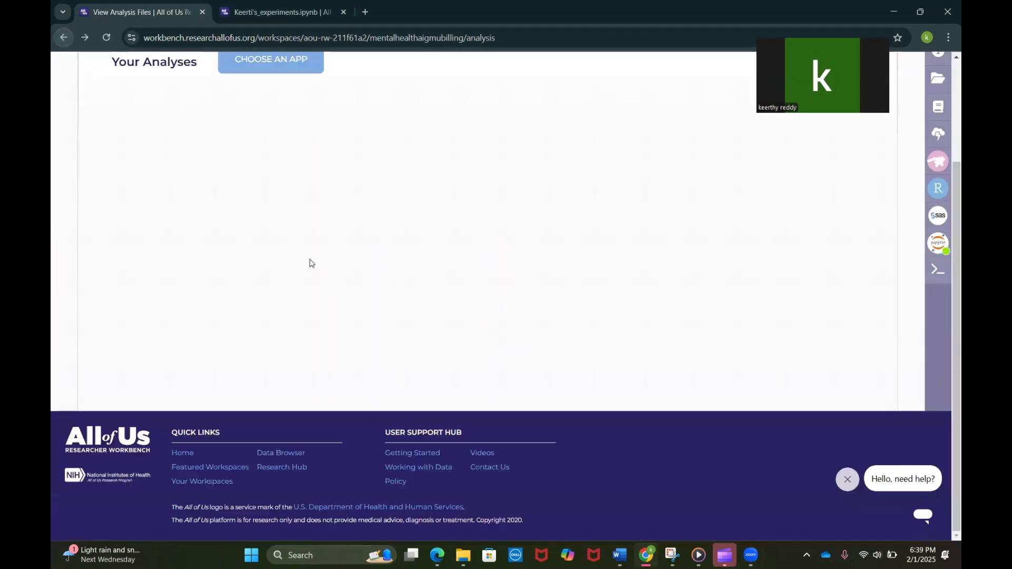
pyautogui.hscroll(-5, 310, 264)
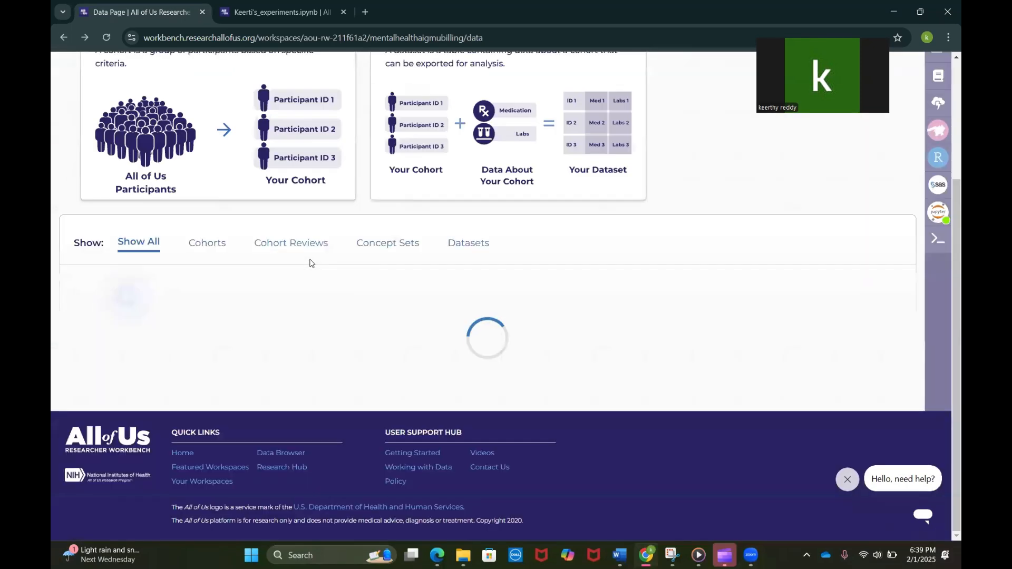
pyautogui.scroll(3, 227, 84)
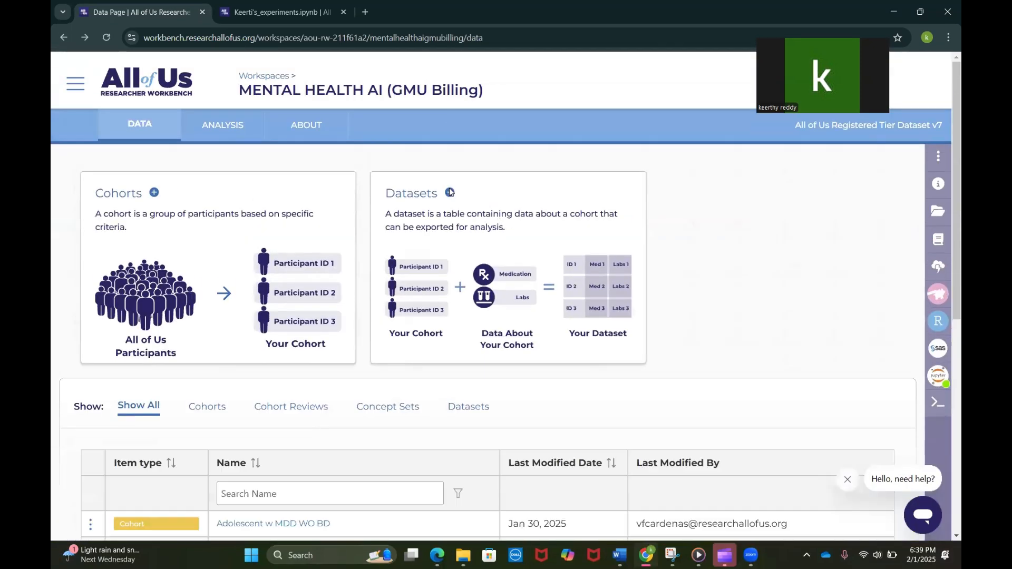
# Start a new dataset with the All Participants cohort and browse the workspace concept sets.
pyautogui.click(449, 190)
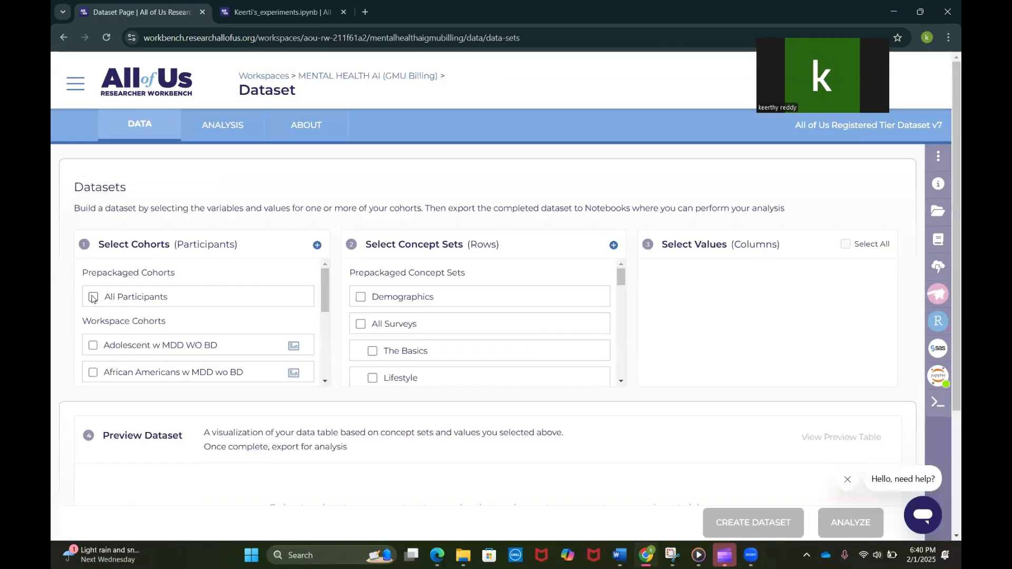
pyautogui.scroll(-2, 197, 326)
pyautogui.scroll(2, 198, 327)
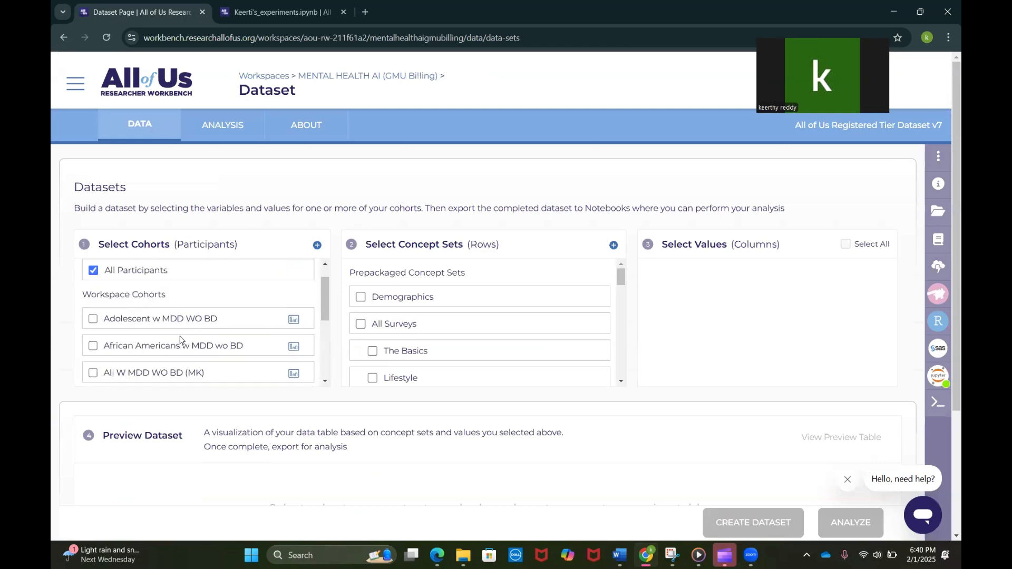
pyautogui.scroll(-3, 456, 318)
pyautogui.scroll(-6, 456, 318)
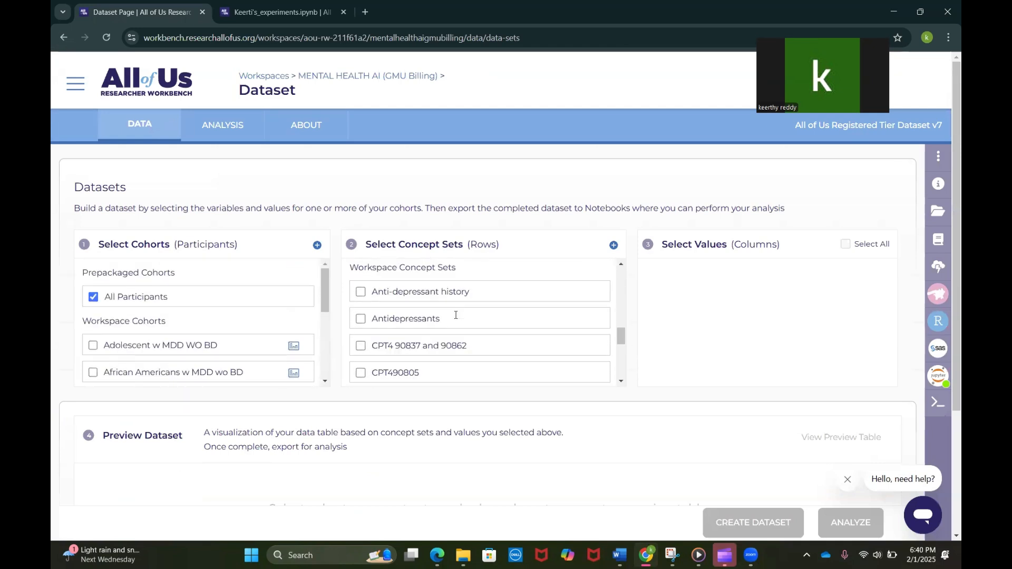
pyautogui.scroll(1, 390, 284)
pyautogui.scroll(1, 390, 285)
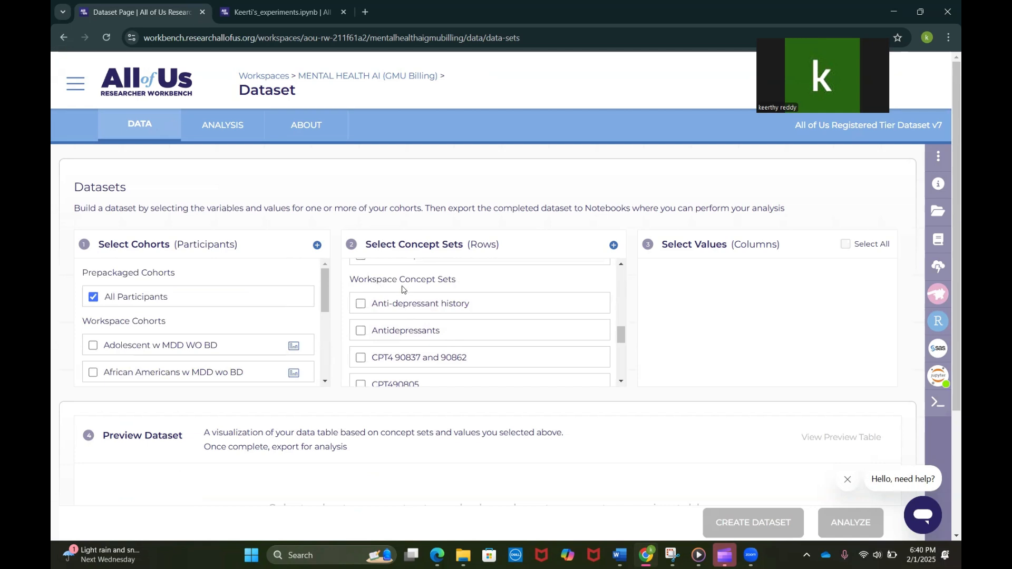
pyautogui.scroll(-1, 438, 297)
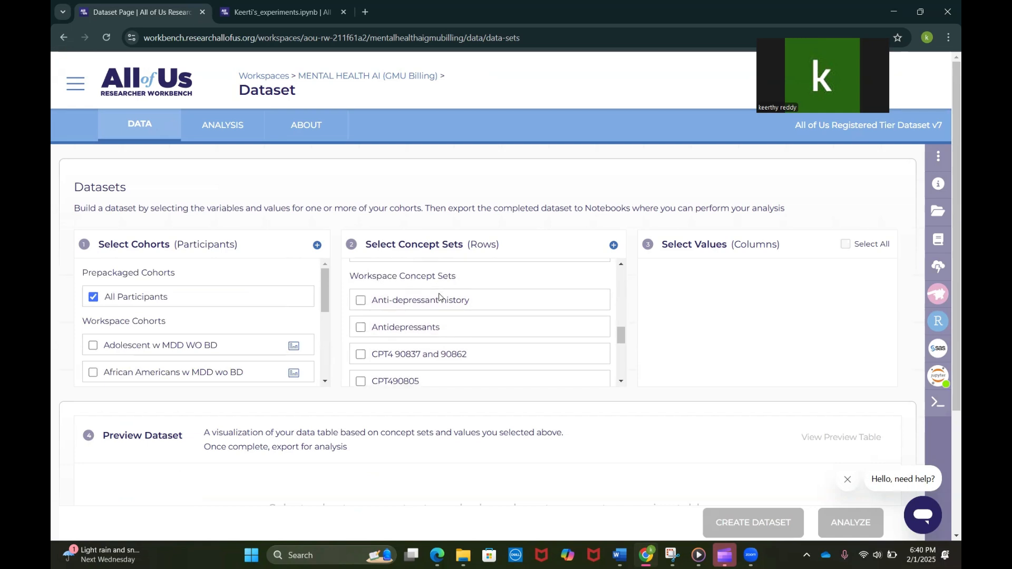
pyautogui.scroll(-2, 444, 346)
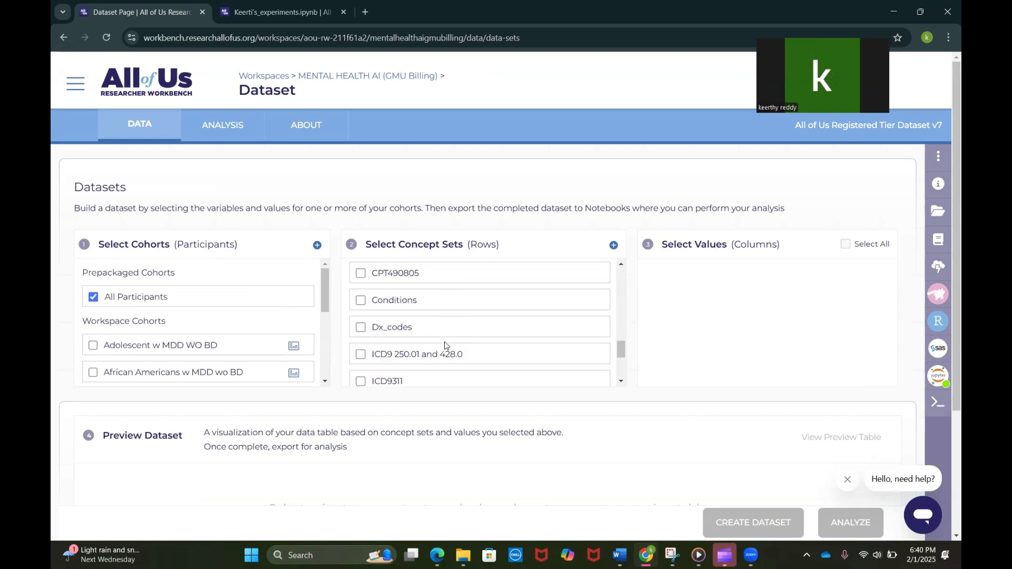
pyautogui.click(361, 326)
pyautogui.scroll(-2, 369, 316)
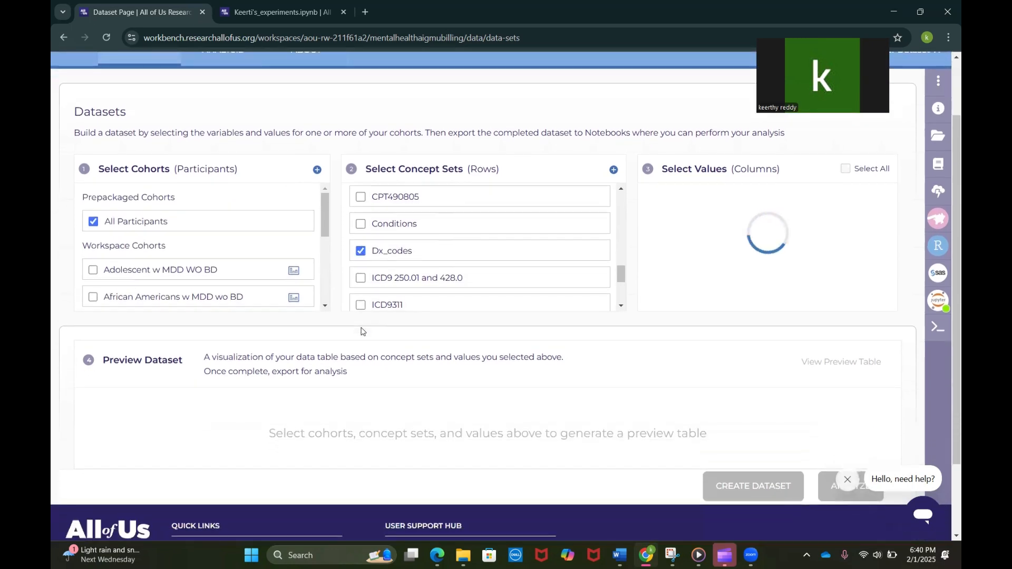
pyautogui.click(361, 251)
# Select the Procedure_codes workspace concept set for the dataset rows.
pyautogui.scroll(-2, 371, 259)
pyautogui.scroll(-1, 370, 259)
pyautogui.scroll(1, 370, 259)
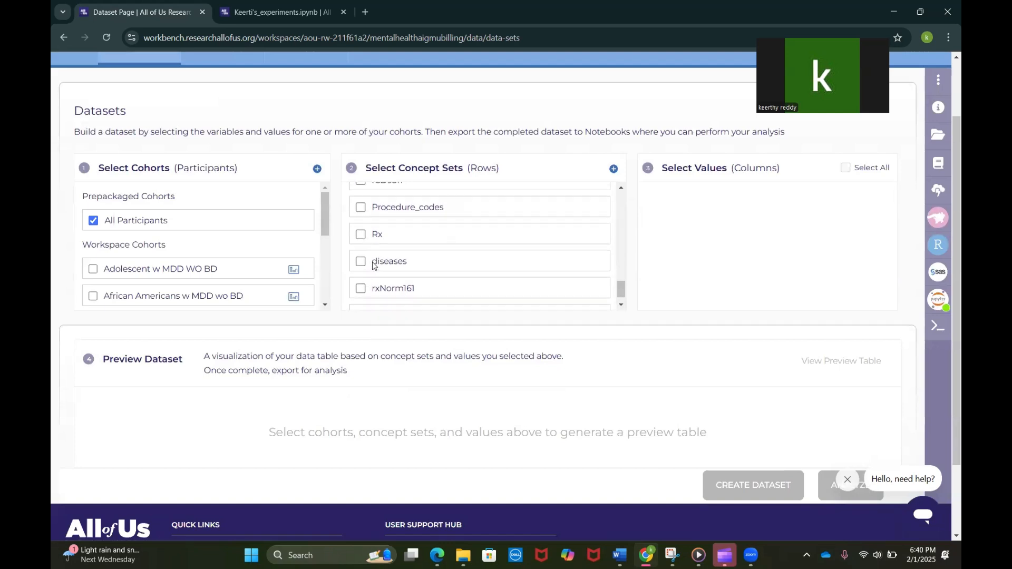
pyautogui.click(360, 209)
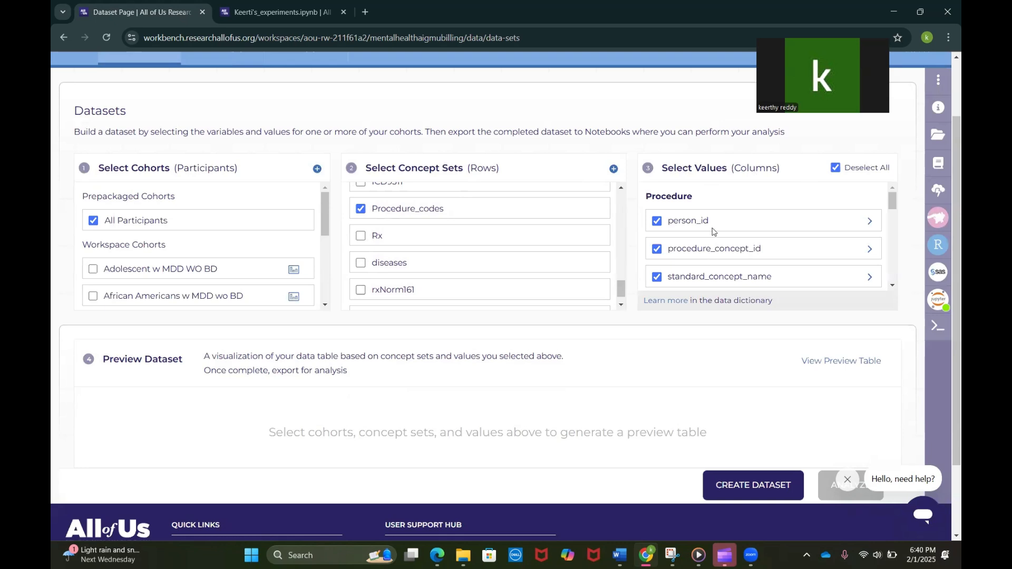
# Limit the columns to person_id, standard_concept_name, standard_concept_code, source_concept_name and source_concept_code, and generate the Procedure preview table.
pyautogui.click(836, 169)
pyautogui.click(657, 221)
pyautogui.scroll(-1, 657, 226)
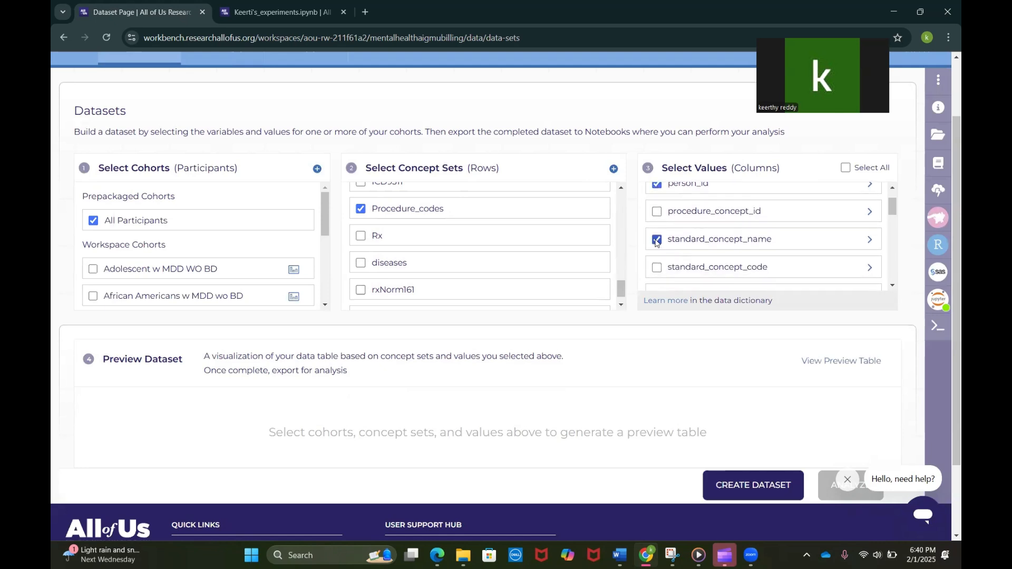
pyautogui.scroll(-6, 655, 276)
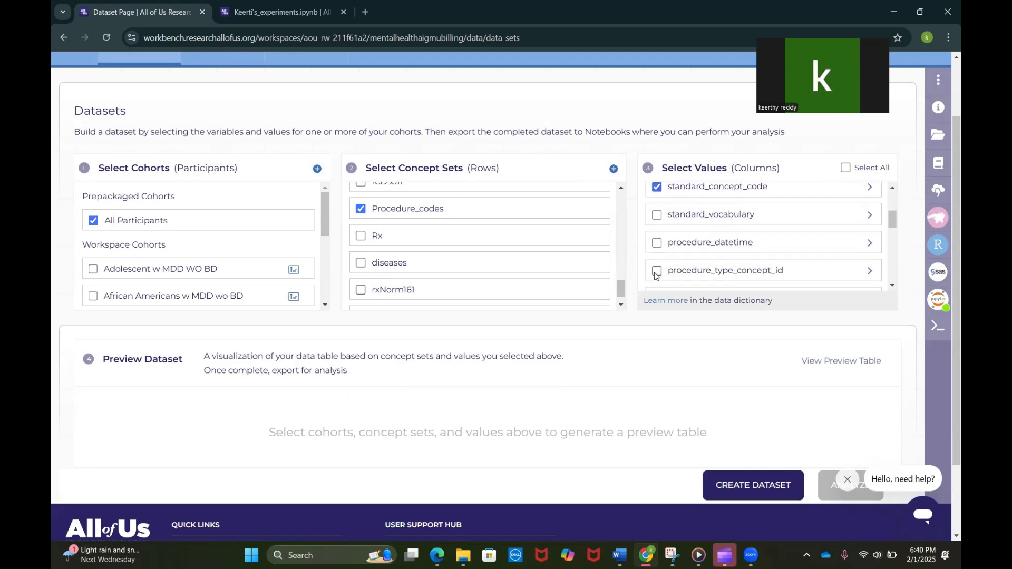
pyautogui.scroll(-2, 665, 231)
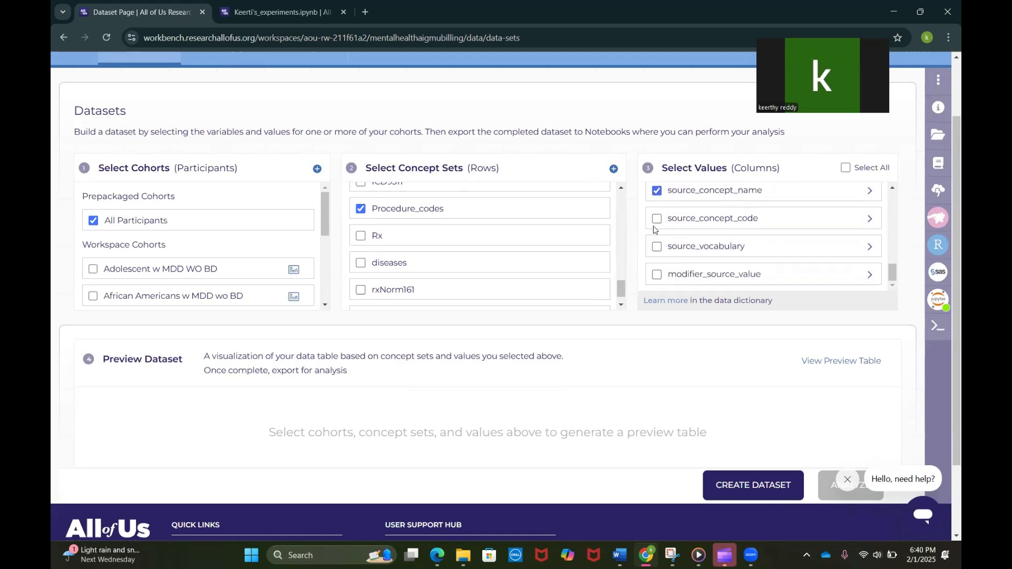
pyautogui.click(656, 219)
pyautogui.click(821, 361)
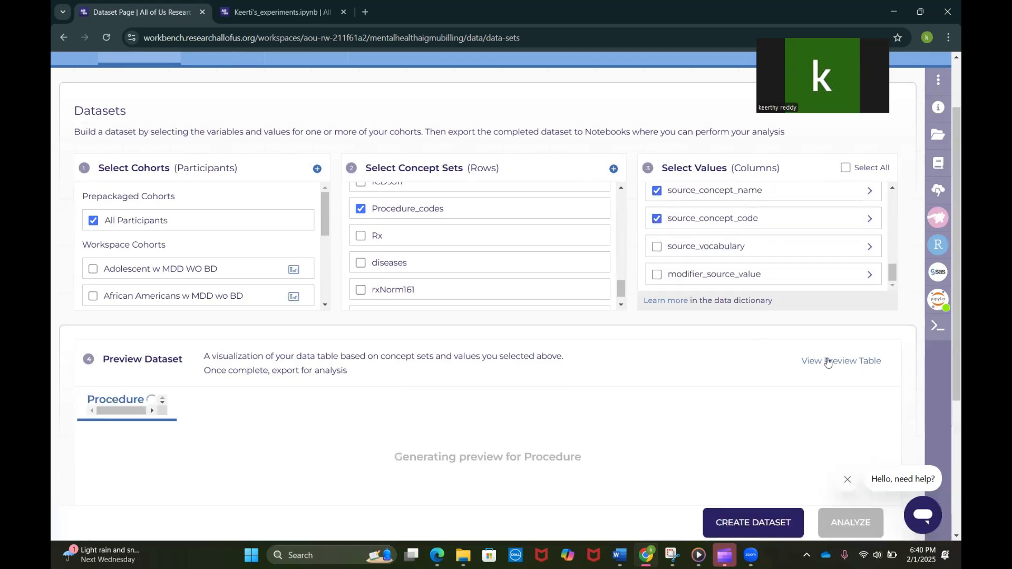
pyautogui.scroll(-3, 827, 361)
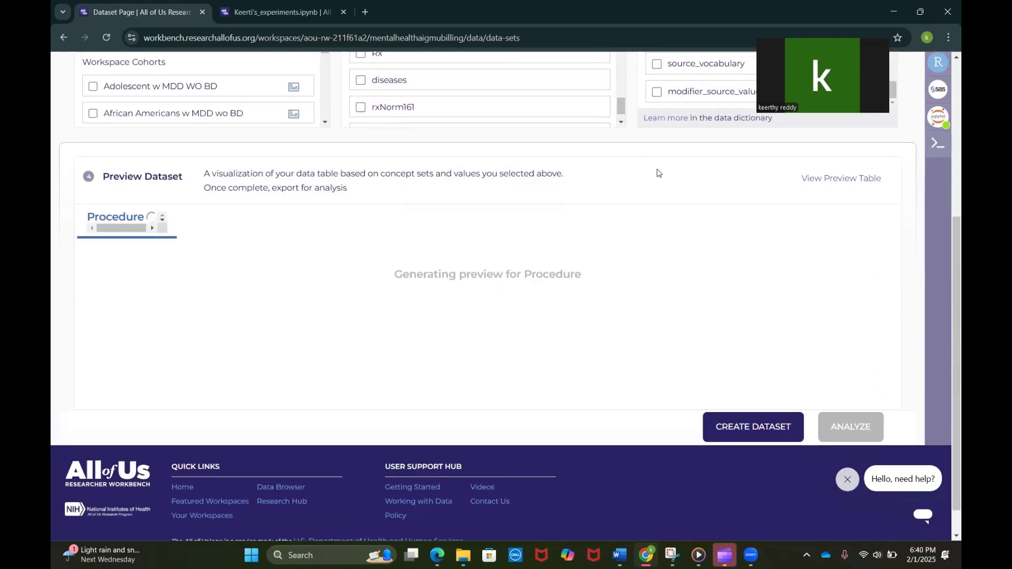
# Check the Procedure preview table and save the dataset under the name px.
pyautogui.scroll(-2, 732, 456)
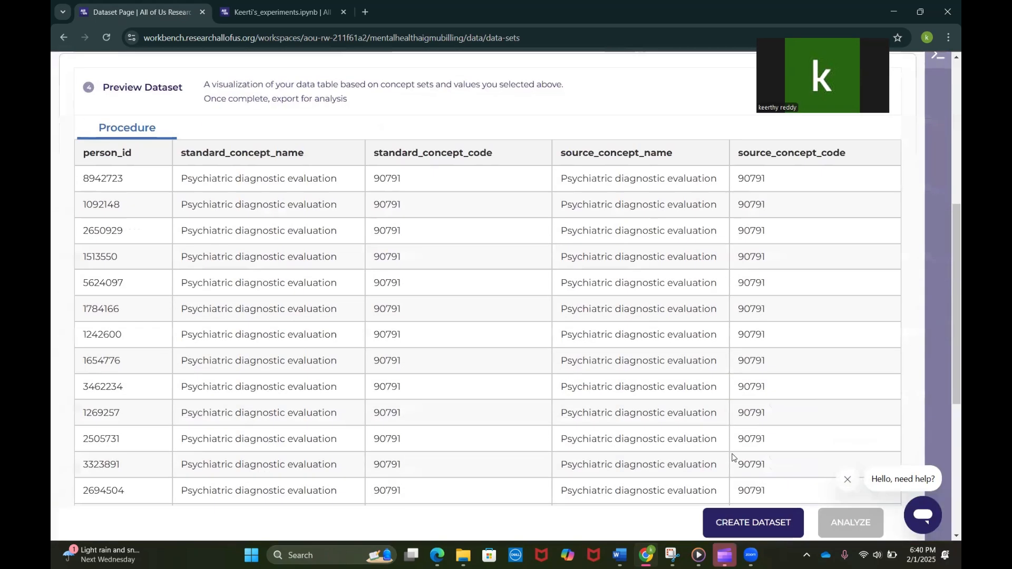
pyautogui.click(726, 519)
pyautogui.click(473, 238)
pyautogui.write('px')
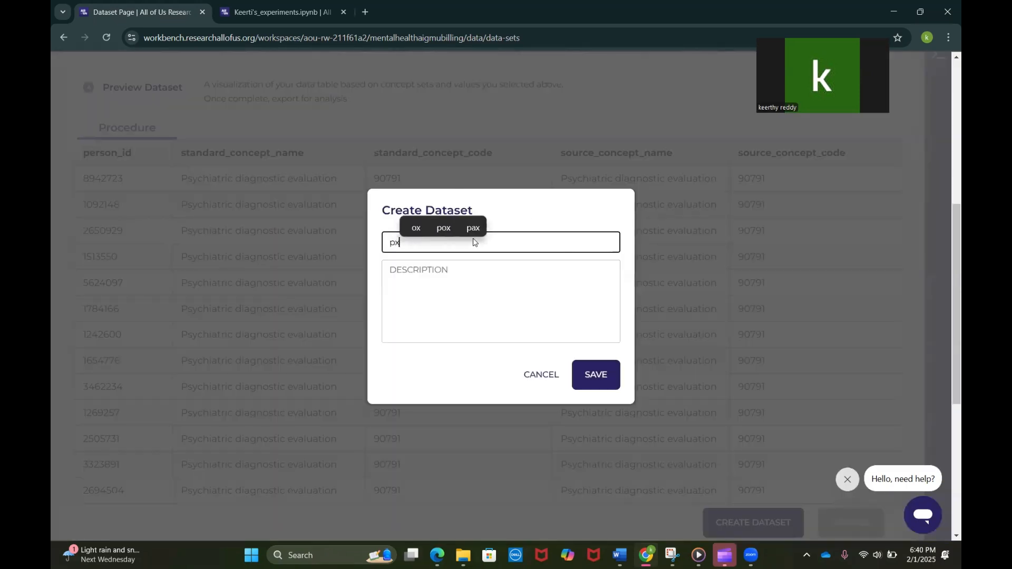
pyautogui.click(604, 378)
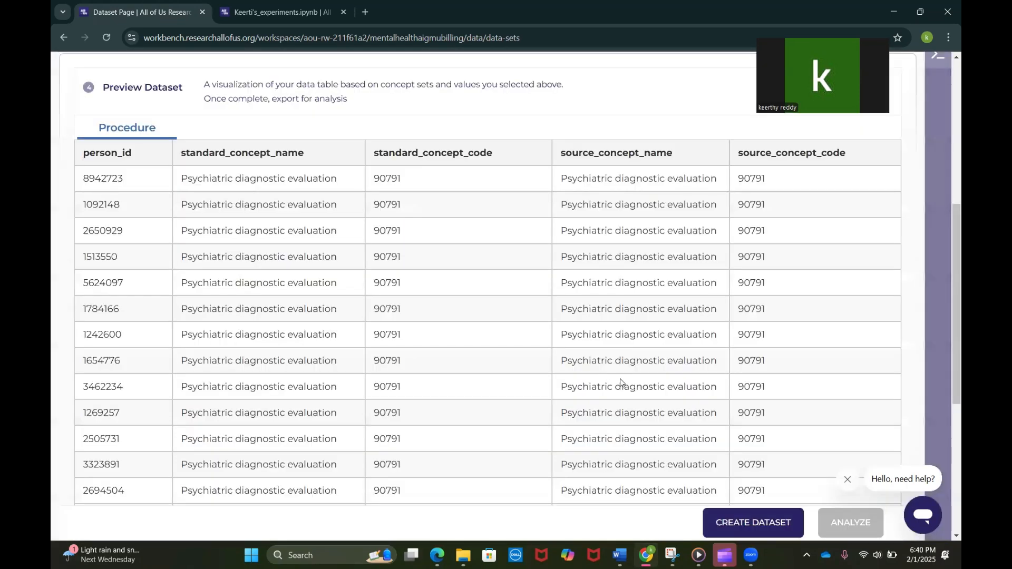
pyautogui.click(850, 523)
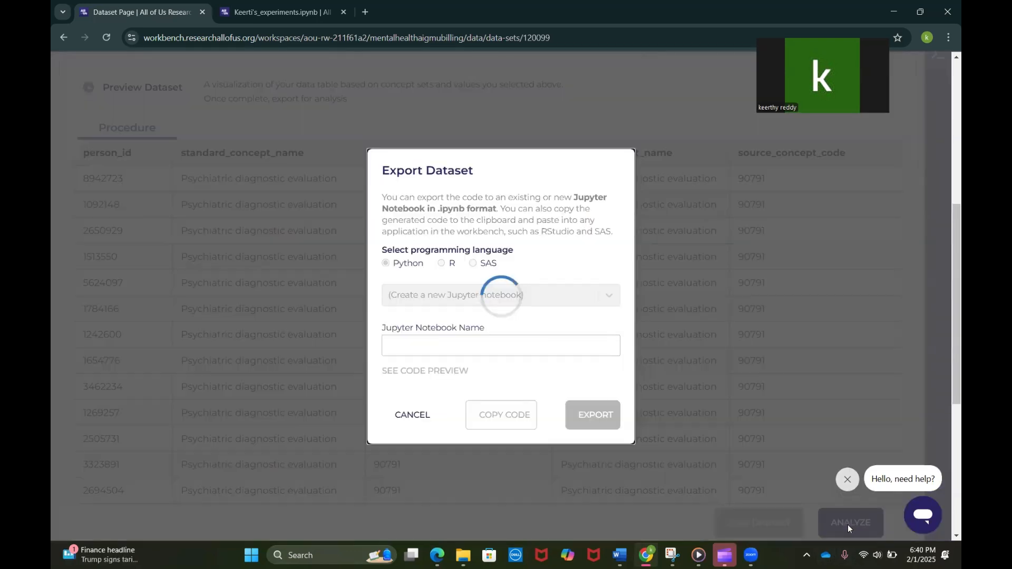
pyautogui.click(520, 293)
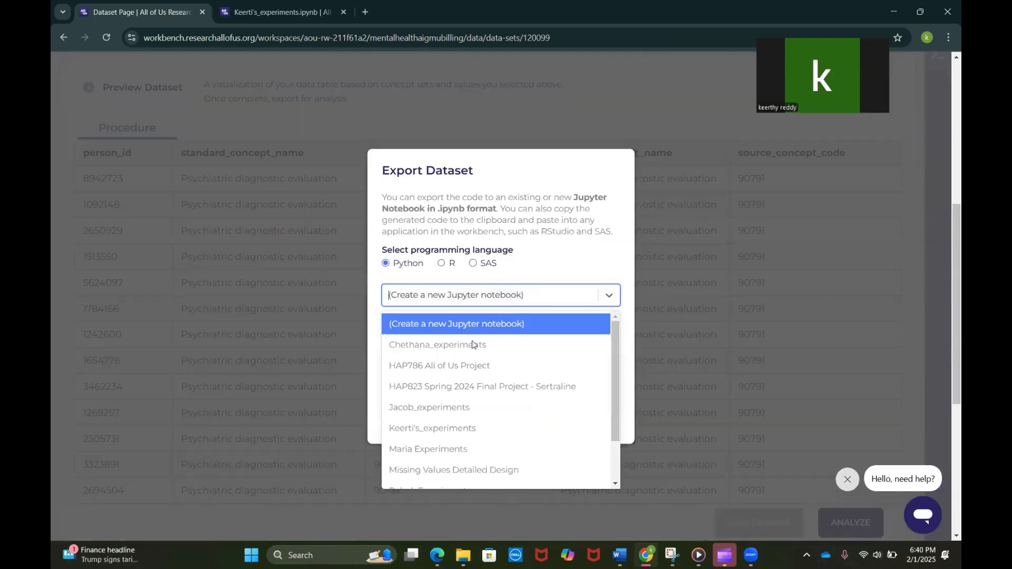
pyautogui.click(426, 426)
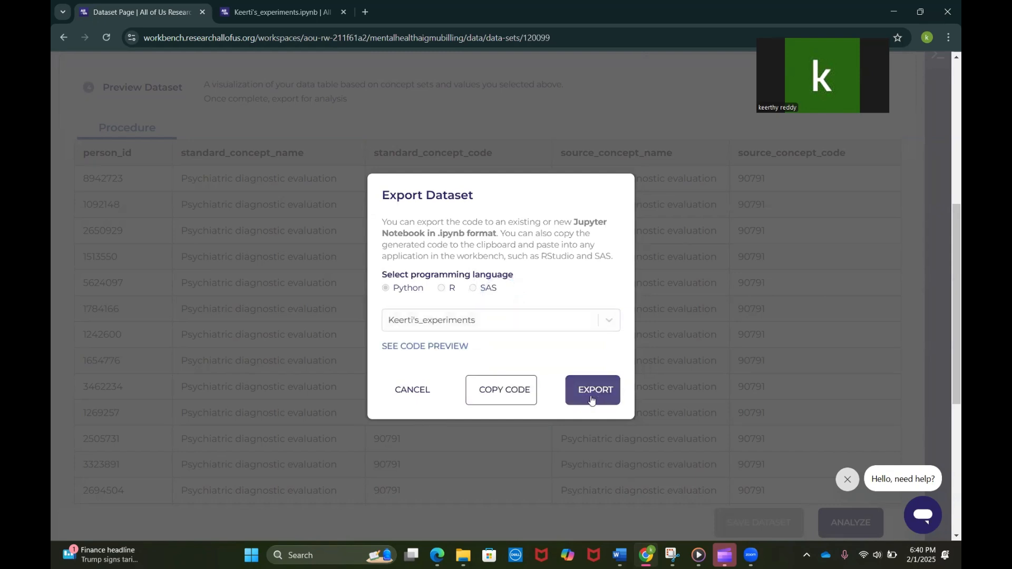
pyautogui.click(417, 394)
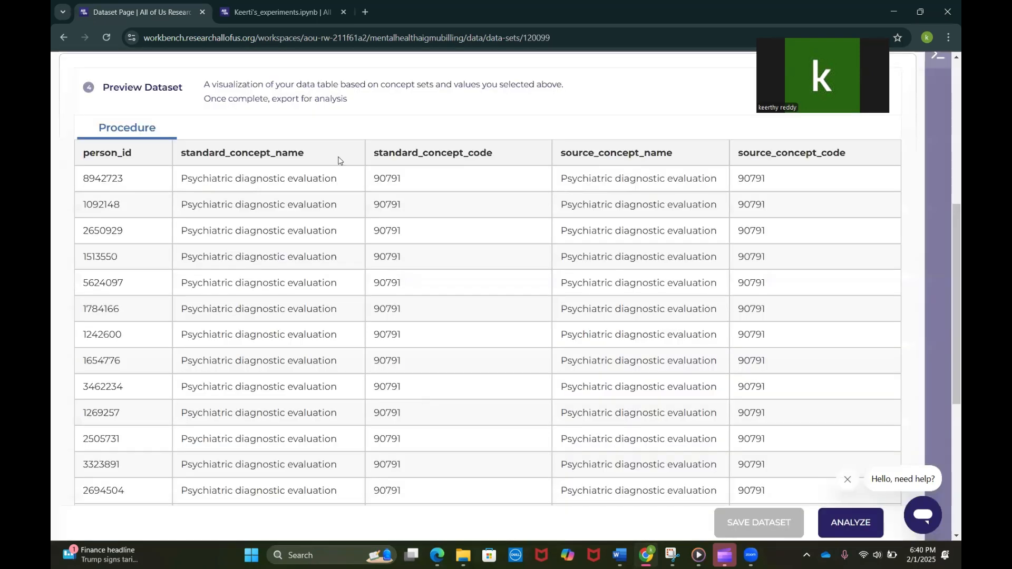
# Close the dataset page and open the Jupyter cloud environment settings from the experiments notebook.
pyautogui.click(203, 11)
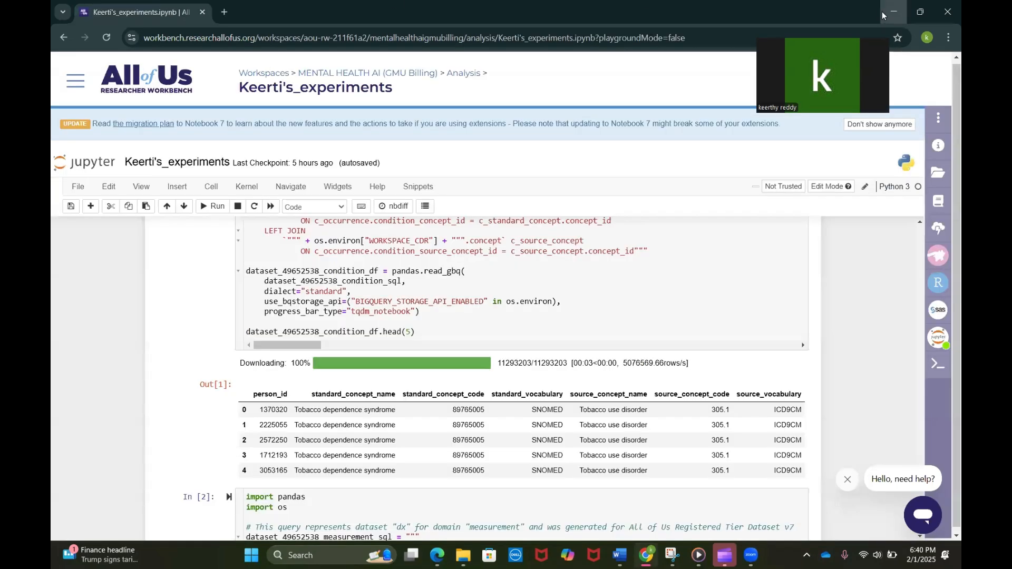
pyautogui.click(894, 11)
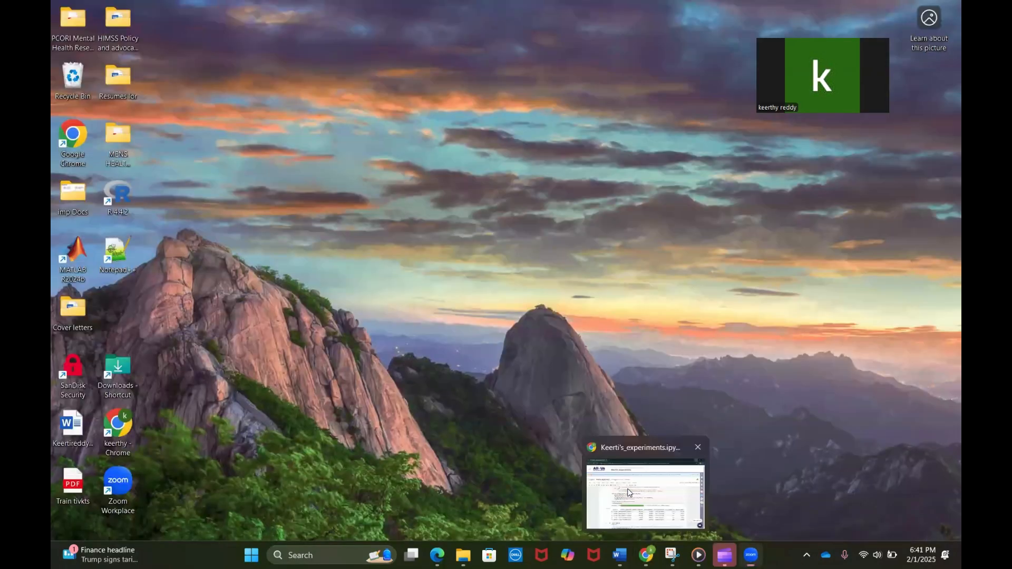
pyautogui.click(647, 556)
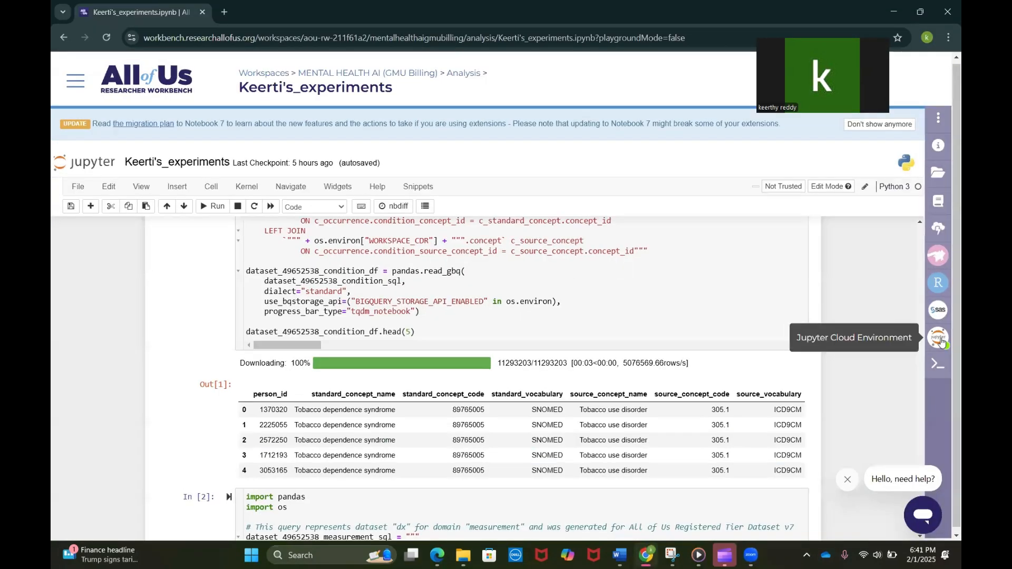
pyautogui.click(942, 342)
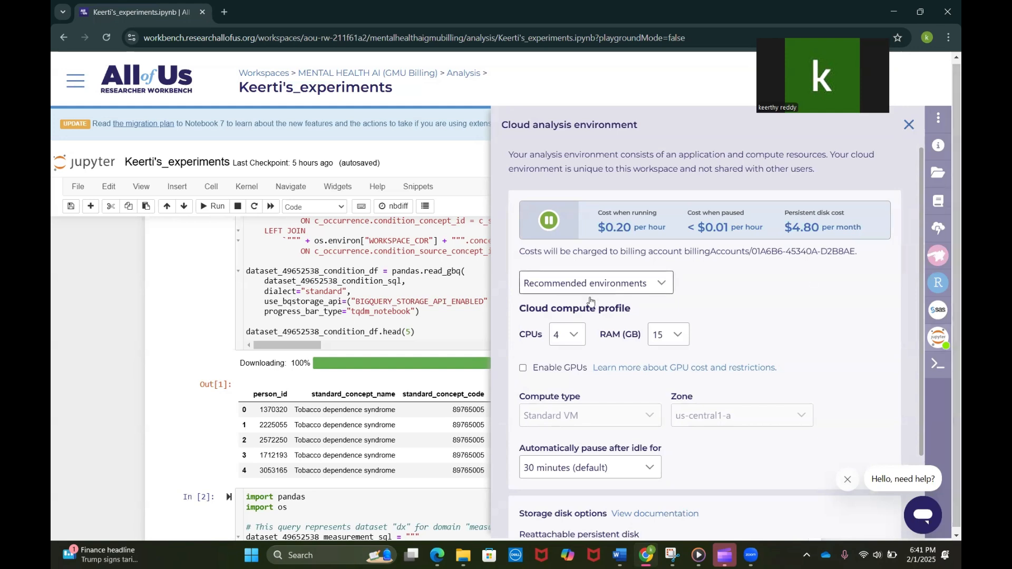
# Examine the CPU and RAM options of the cloud compute profile and try 64 CPUs to compare the running cost.
pyautogui.click(565, 335)
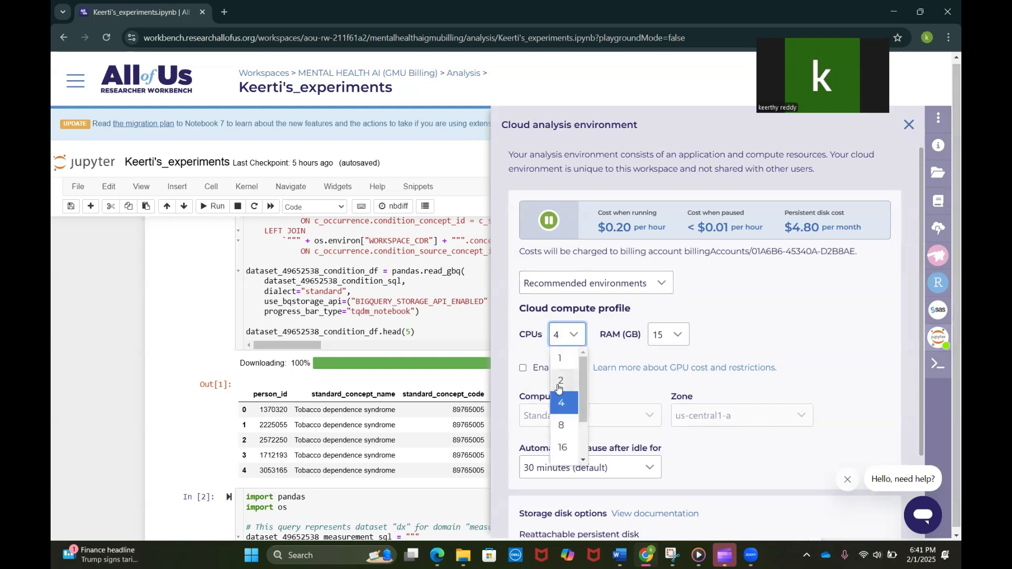
pyautogui.click(681, 334)
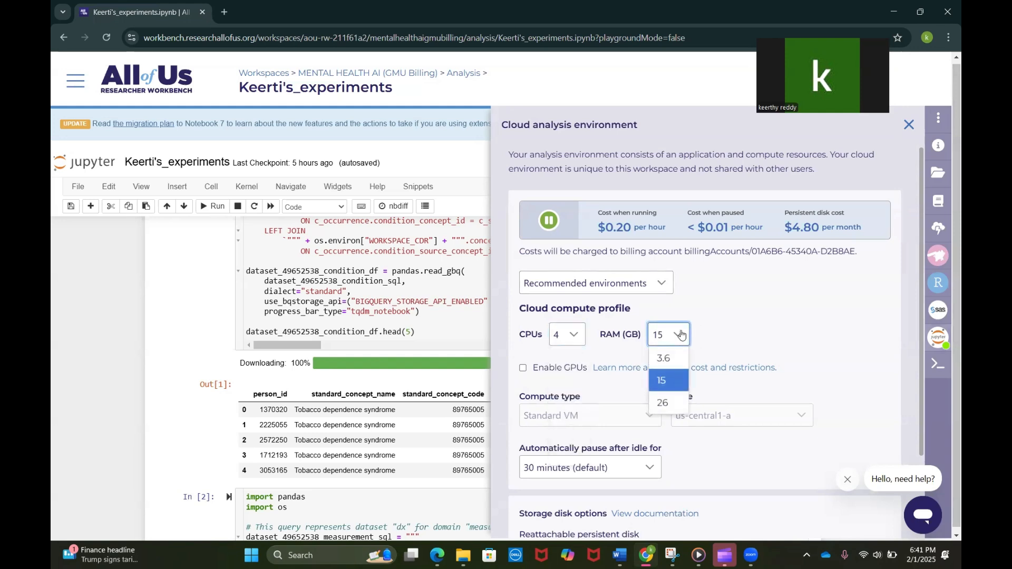
pyautogui.click(729, 304)
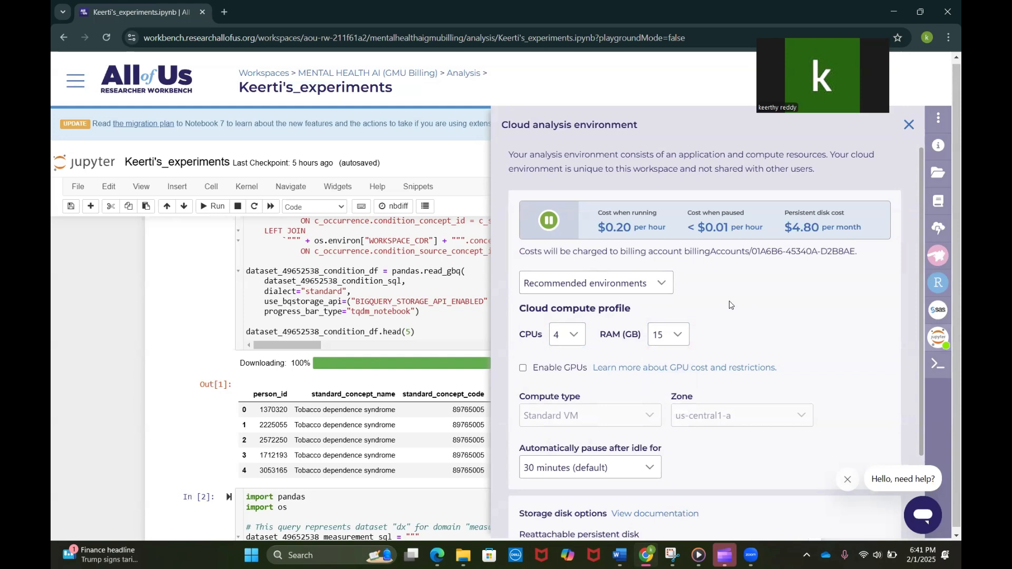
pyautogui.click(563, 335)
pyautogui.scroll(-2, 567, 411)
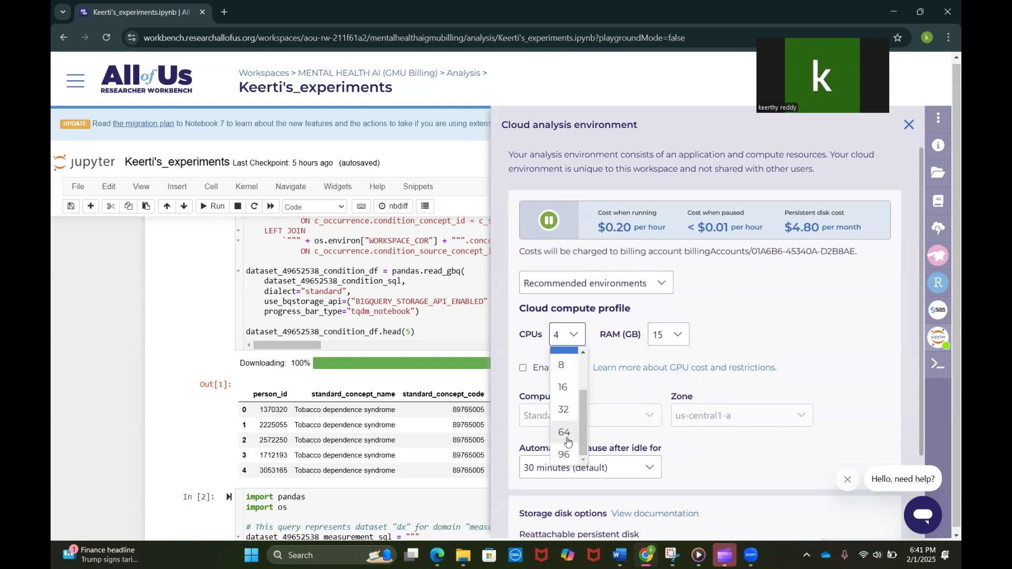
pyautogui.click(572, 431)
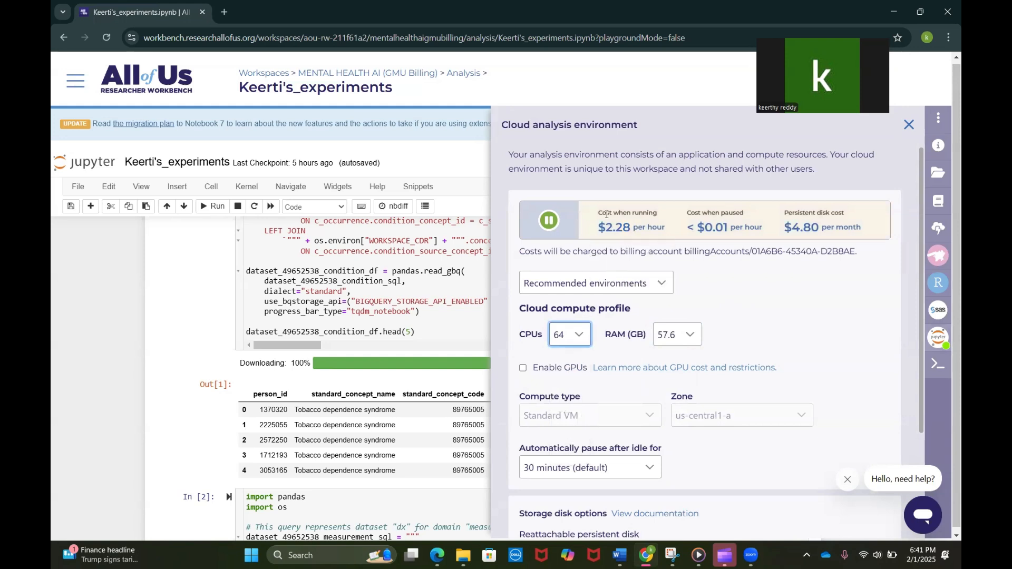
# Set the cloud compute profile to 1 CPU with 3.75 GB of RAM and apply the change with a reboot.
pyautogui.click(573, 336)
pyautogui.scroll(2, 561, 390)
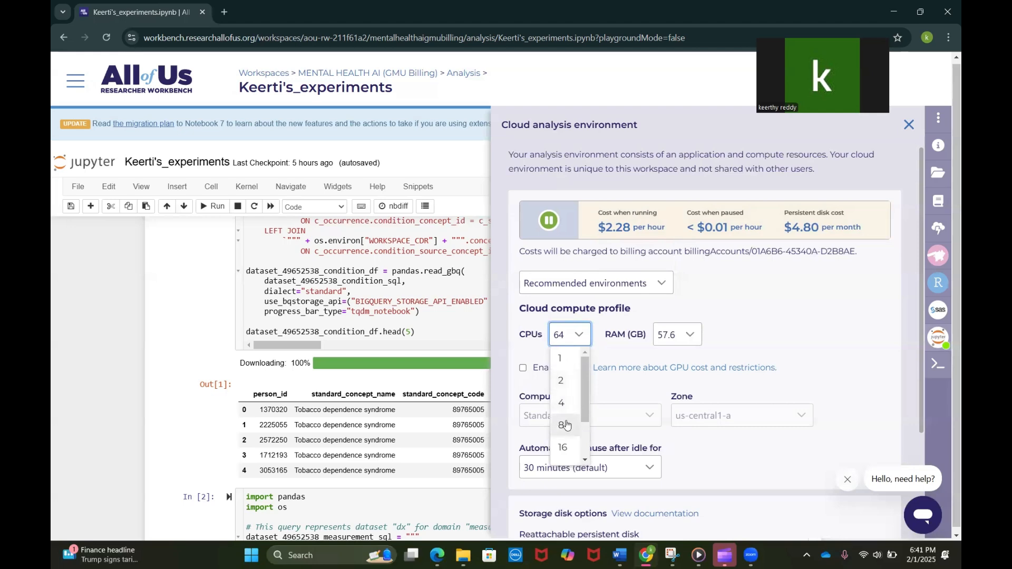
pyautogui.click(561, 362)
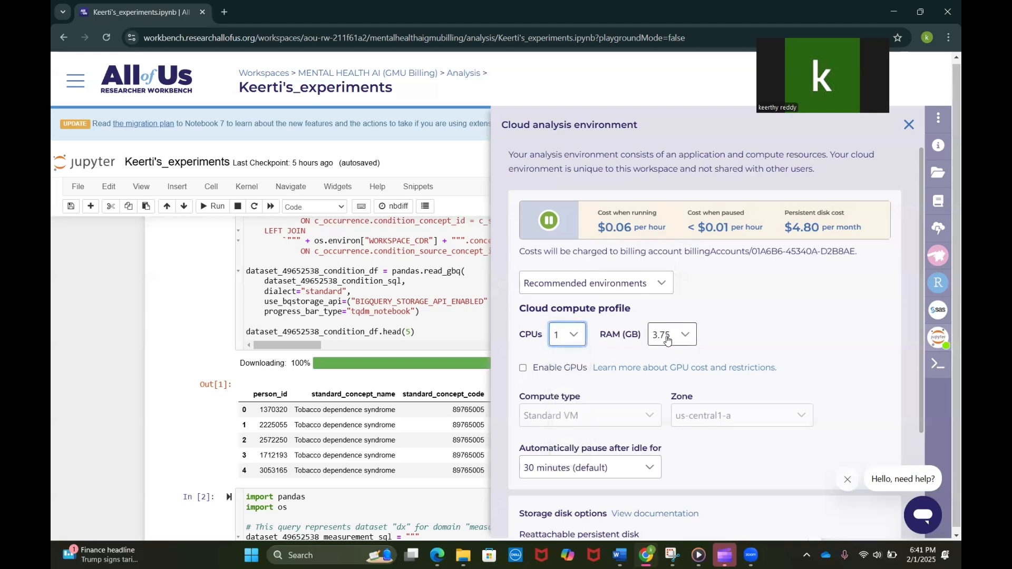
pyautogui.scroll(-3, 817, 523)
pyautogui.click(861, 519)
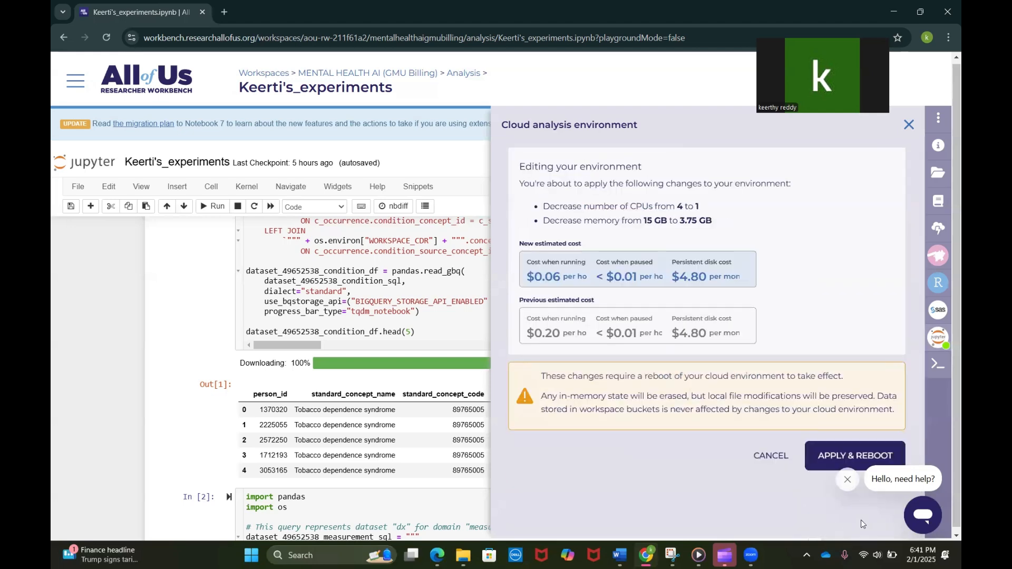
pyautogui.click(854, 456)
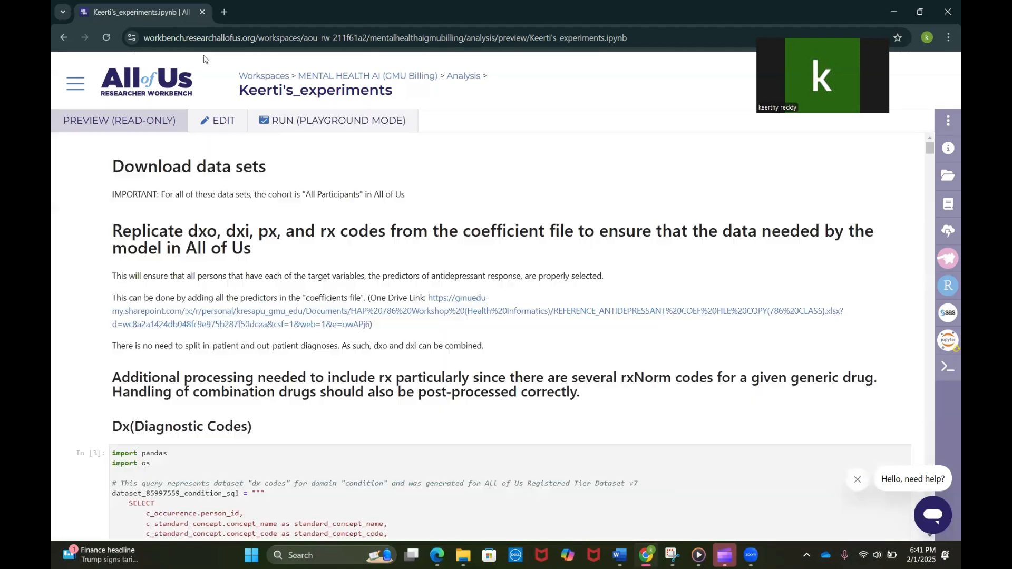
# Open the experiments notebook for editing and highlight the required folder list under "Save the downloaded data into csv files".
pyautogui.click(225, 118)
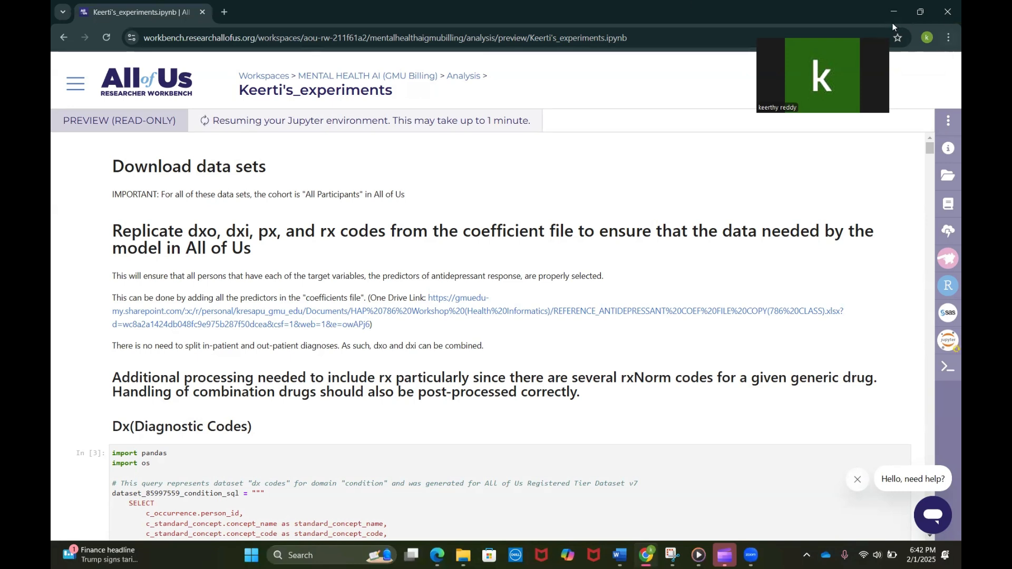
pyautogui.moveTo(438, 556)
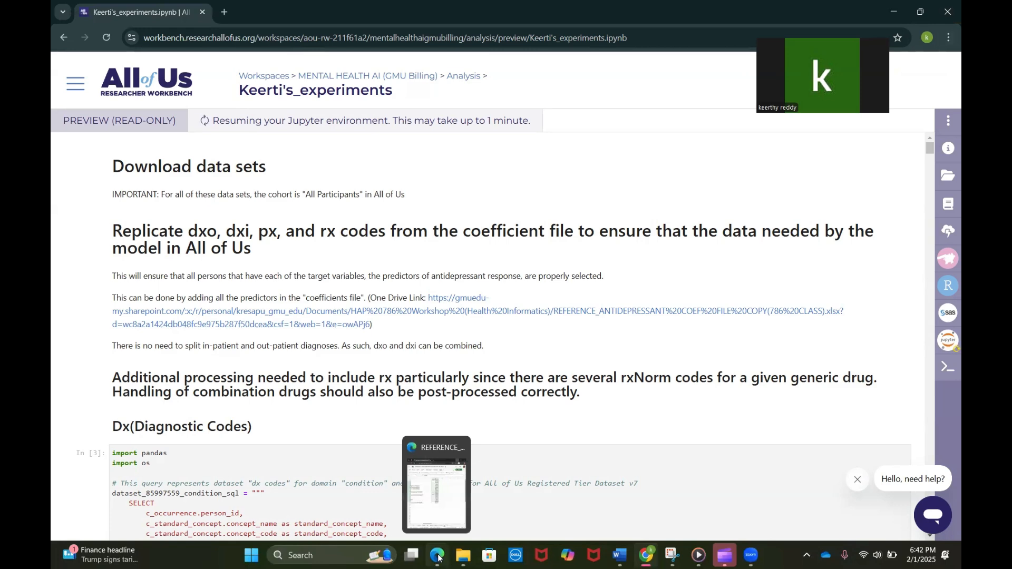
pyautogui.scroll(-20, 530, 406)
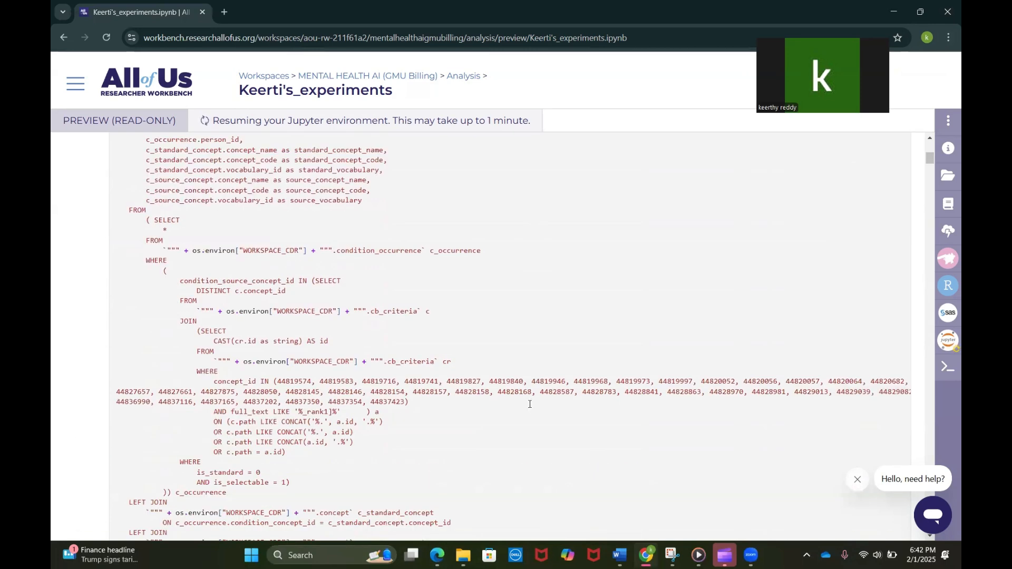
pyautogui.scroll(-20, 530, 404)
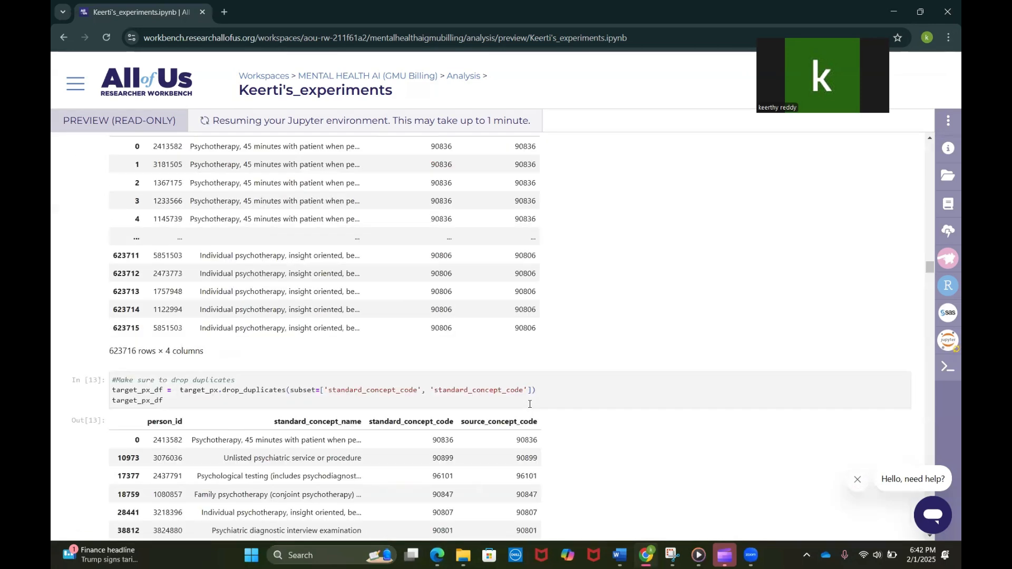
pyautogui.scroll(-20, 530, 406)
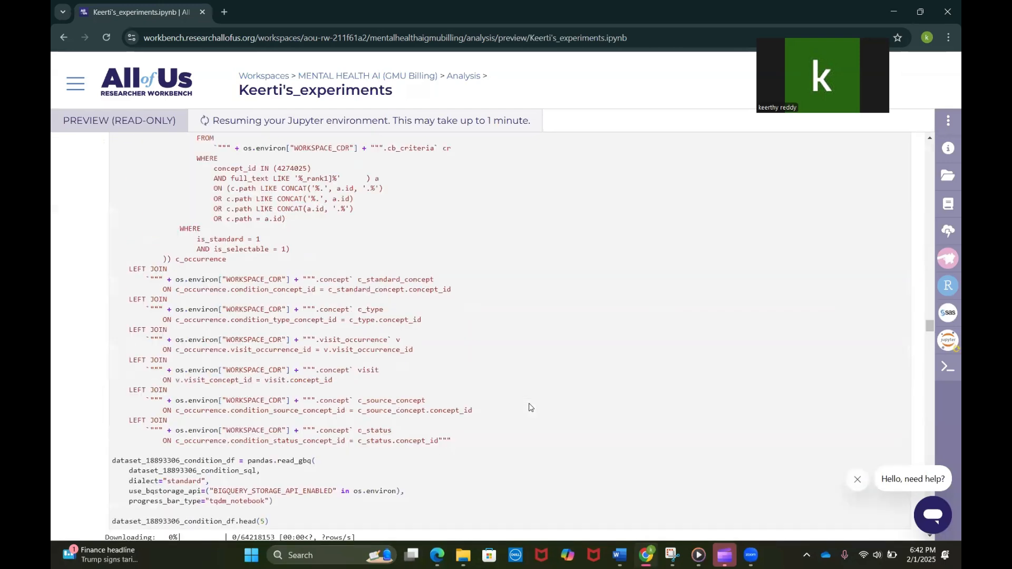
pyautogui.scroll(-20, 530, 404)
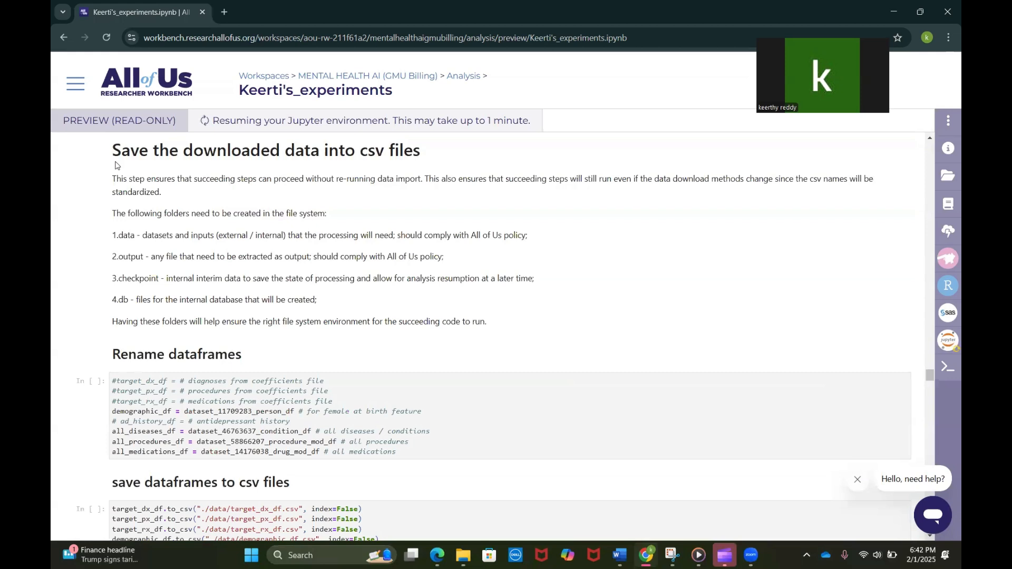
pyautogui.moveTo(112, 213); pyautogui.dragTo(551, 323)
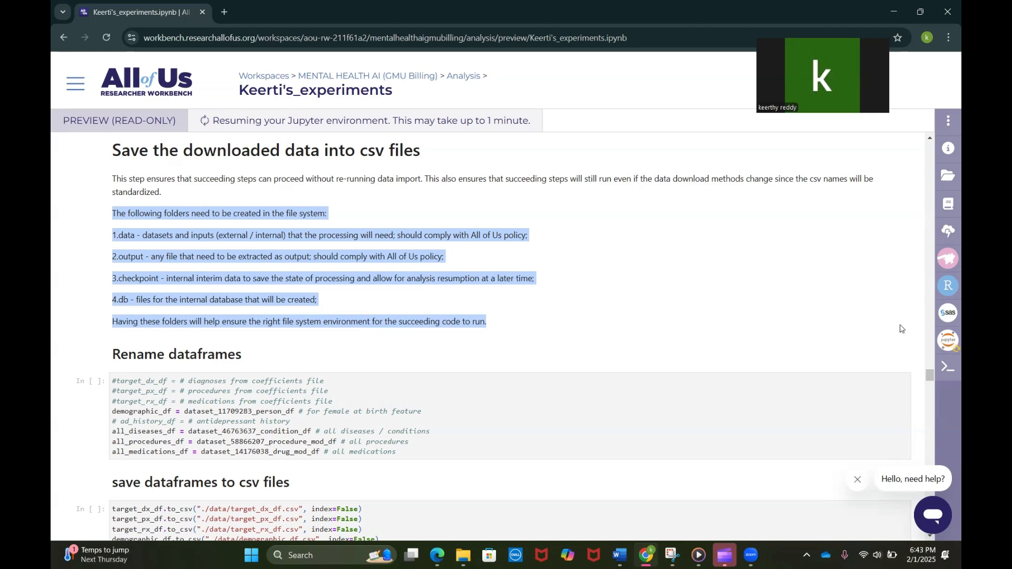
# Check the compute profile and storage disk options of the restarting Jupyter cloud environment.
pyautogui.click(949, 340)
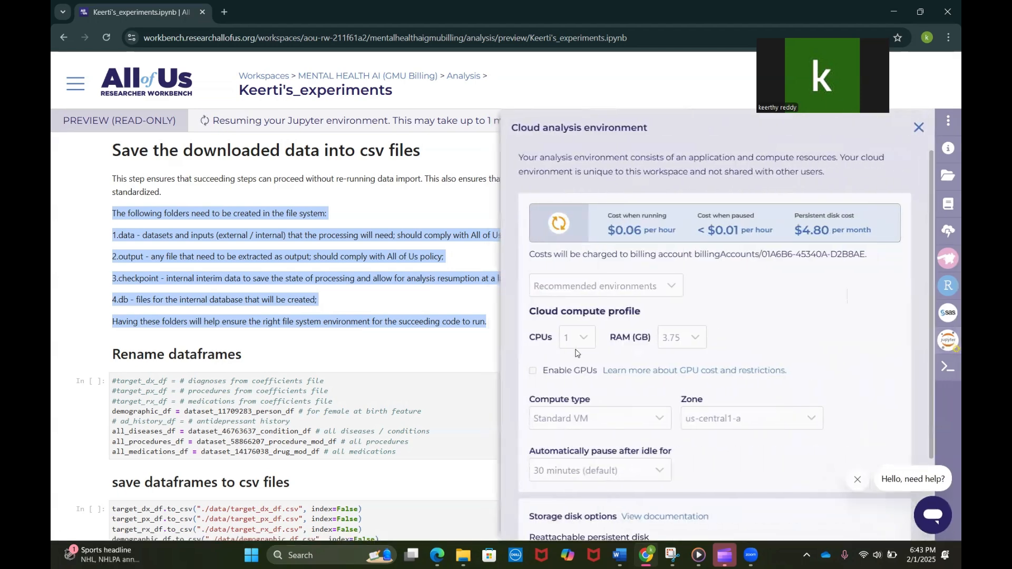
pyautogui.scroll(-2, 587, 258)
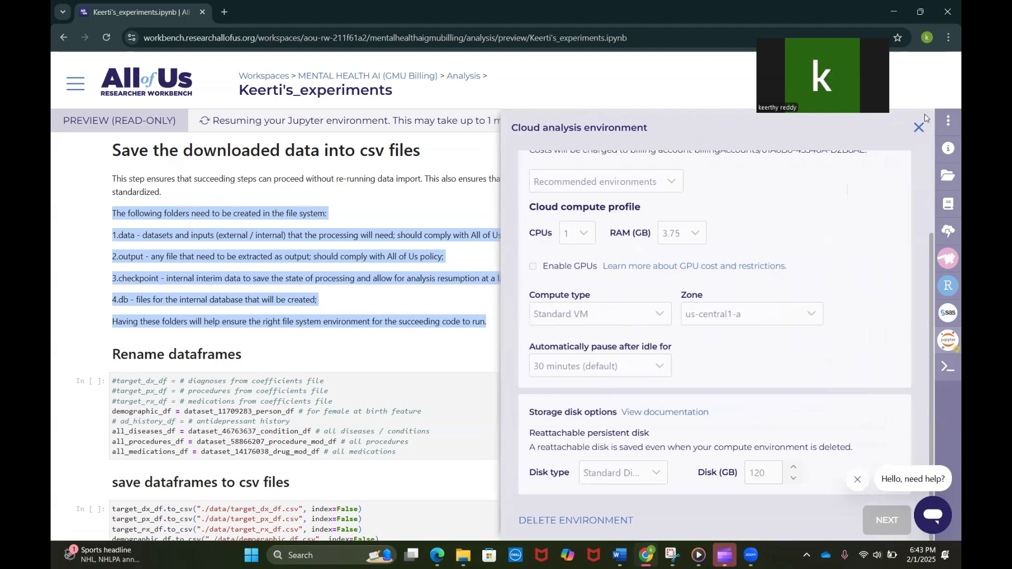
pyautogui.click(918, 127)
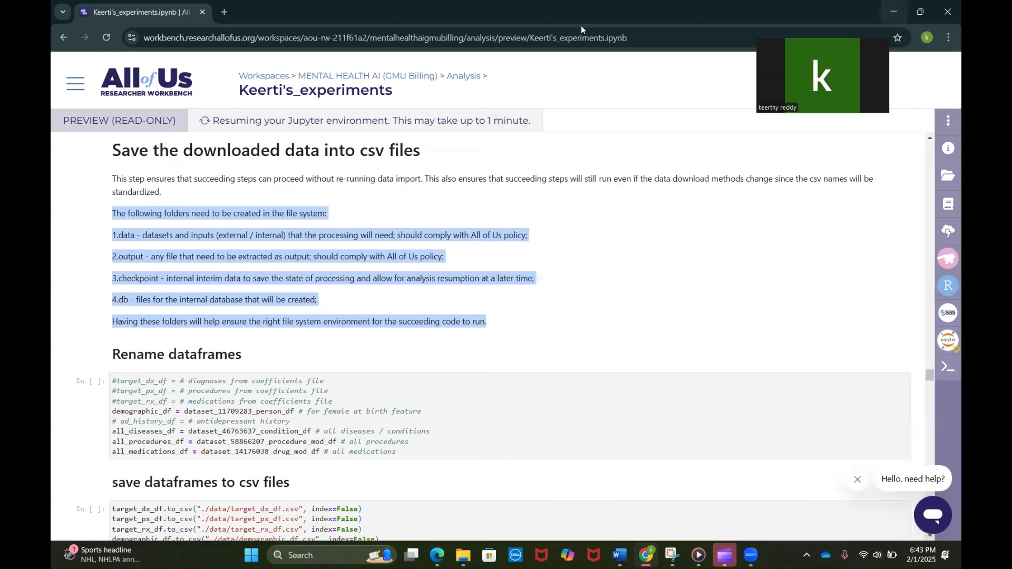
# Open the All of Us Researcher Workbench homepage in a new browser tab alongside the notebook.
pyautogui.click(227, 11)
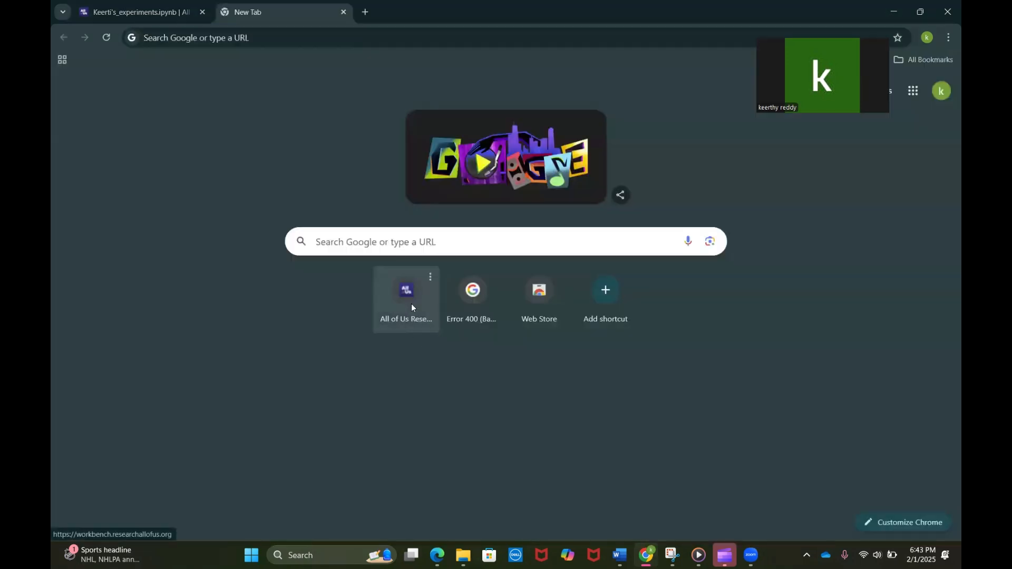
pyautogui.click(409, 295)
pyautogui.click(163, 7)
pyautogui.click(276, 5)
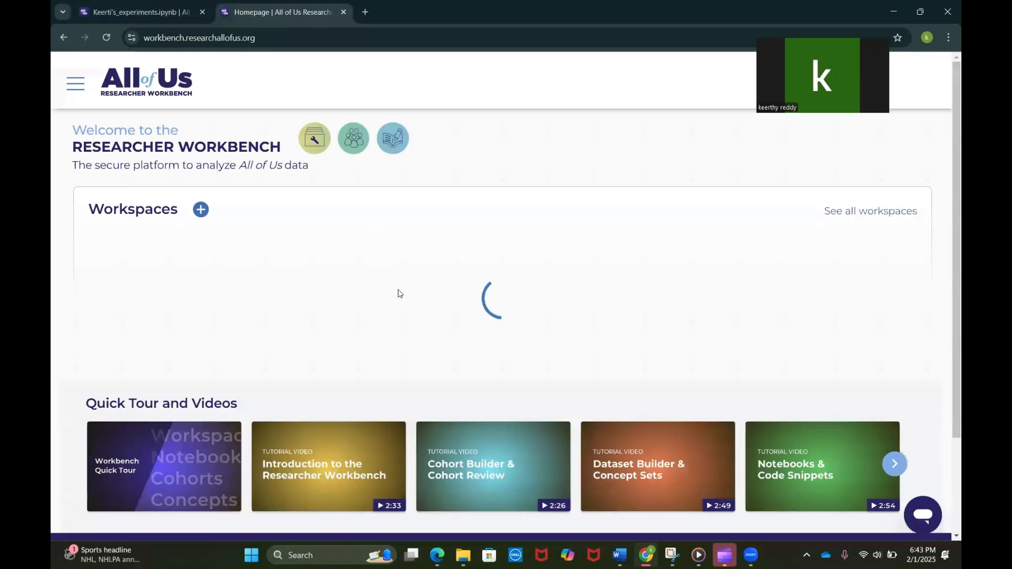
pyautogui.click(130, 4)
pyautogui.click(290, 3)
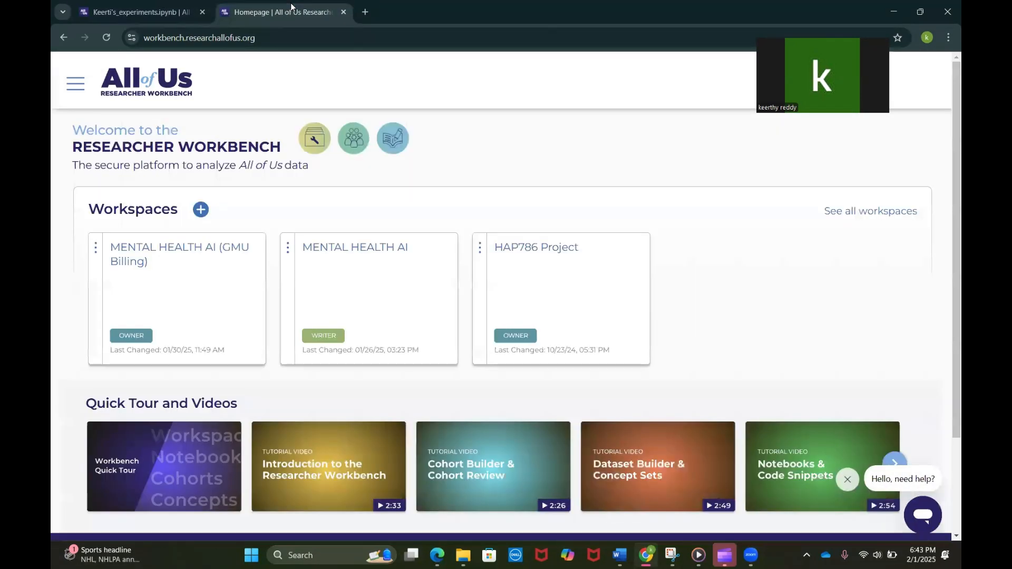
# Open the MENTAL HEALTH AI workspace on its Data page.
pyautogui.click(374, 253)
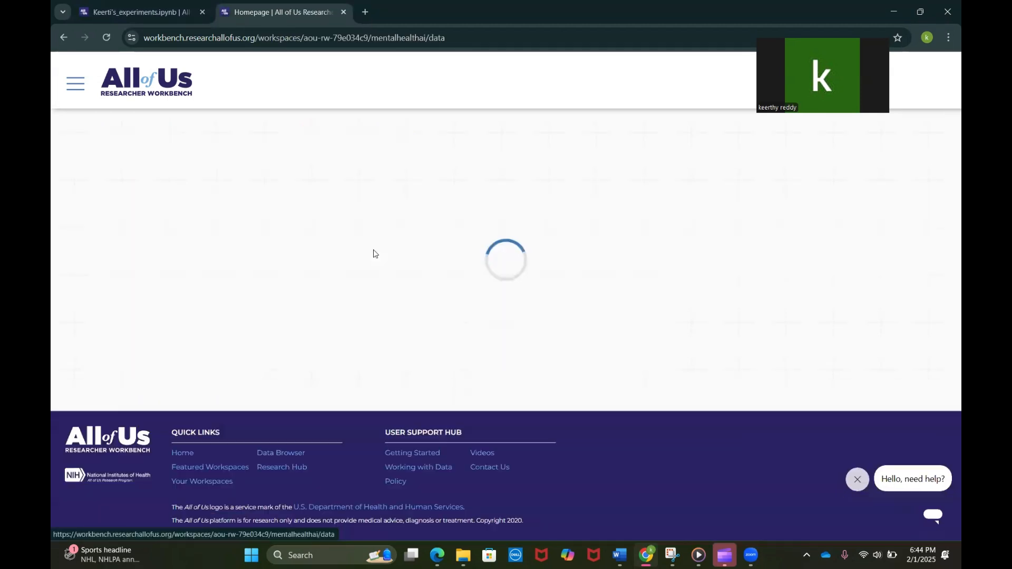
pyautogui.click(182, 3)
pyautogui.click(261, 6)
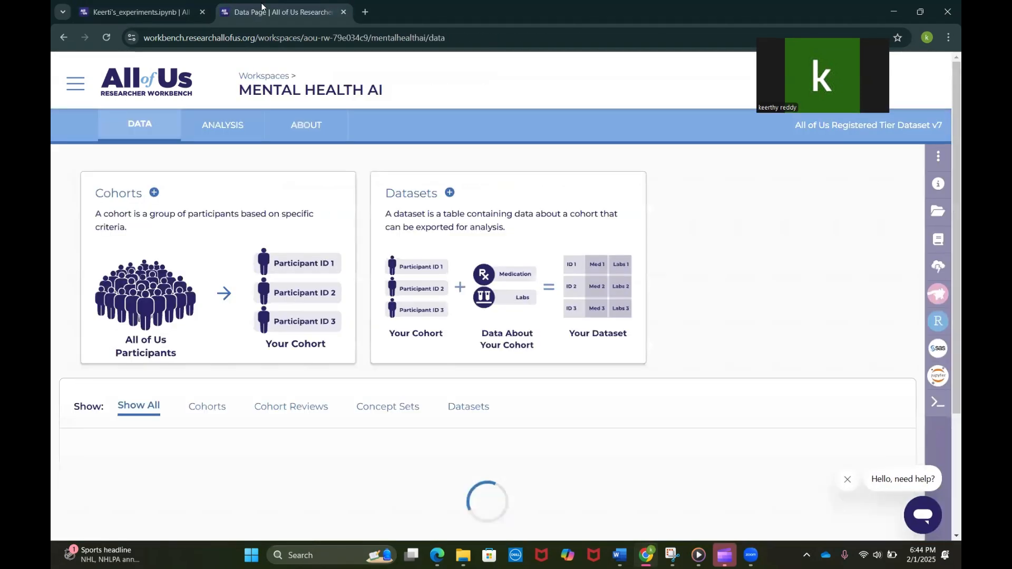
# Open the personal experiments notebook from the workspace's Analysis page and start editing it.
pyautogui.click(233, 126)
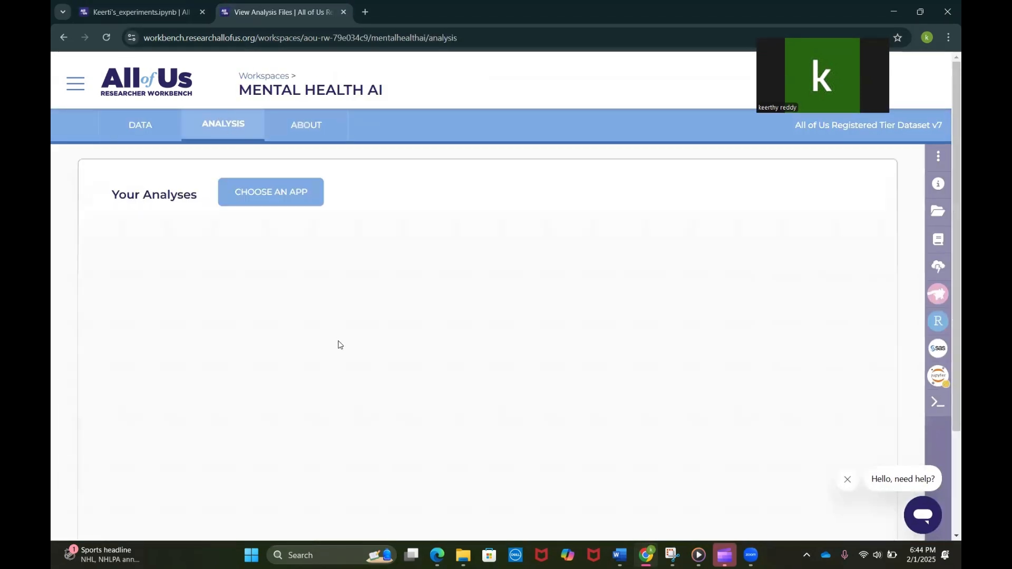
pyautogui.scroll(-2, 339, 346)
pyautogui.scroll(-1, 340, 352)
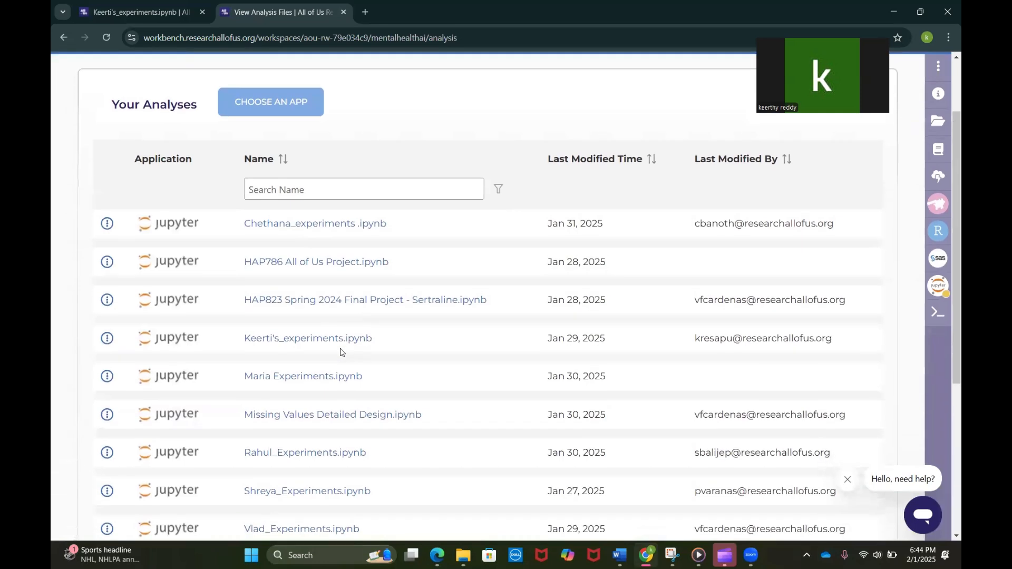
pyautogui.click(336, 342)
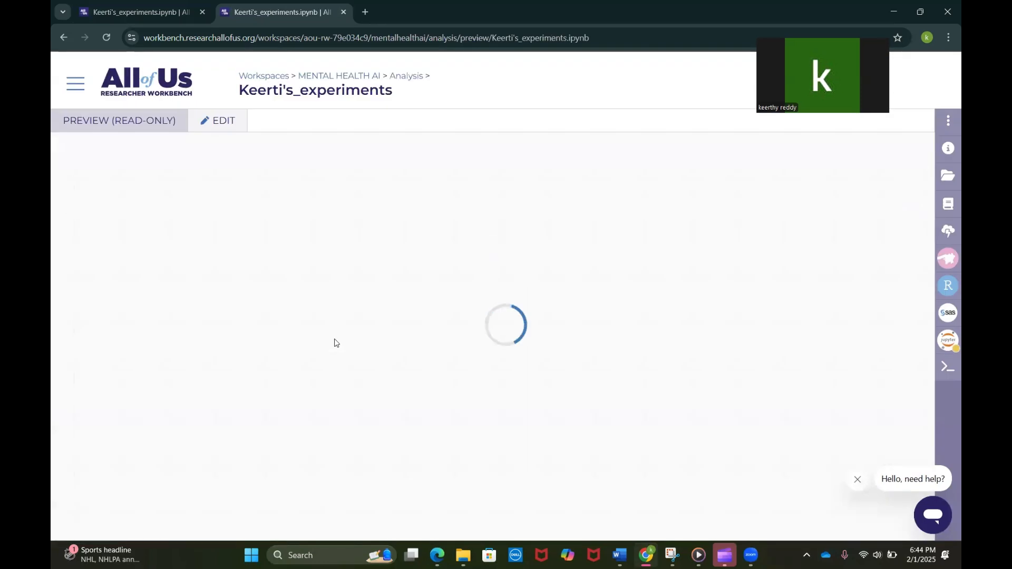
pyautogui.click(219, 130)
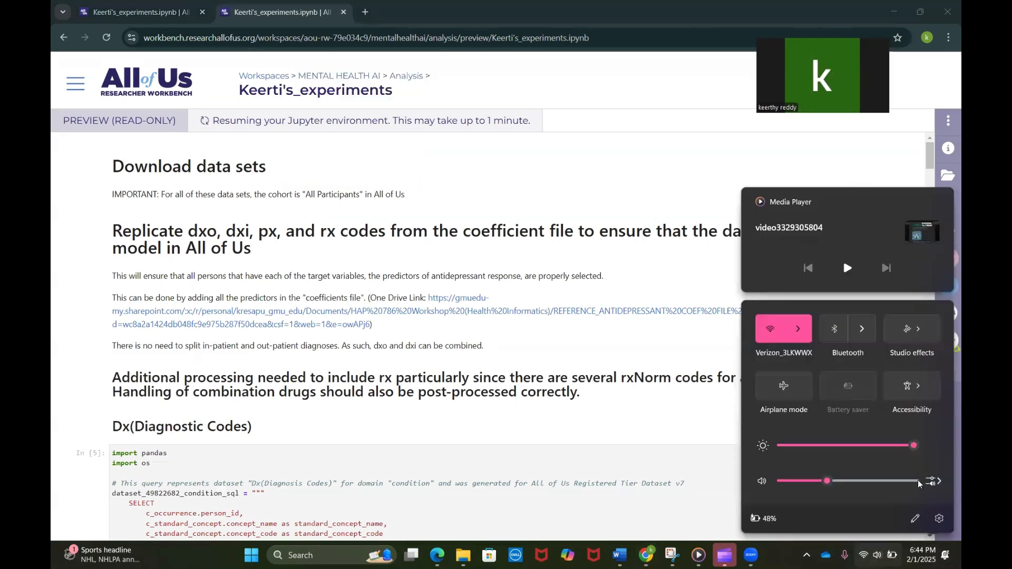
pyautogui.click(918, 481)
pyautogui.click(164, 11)
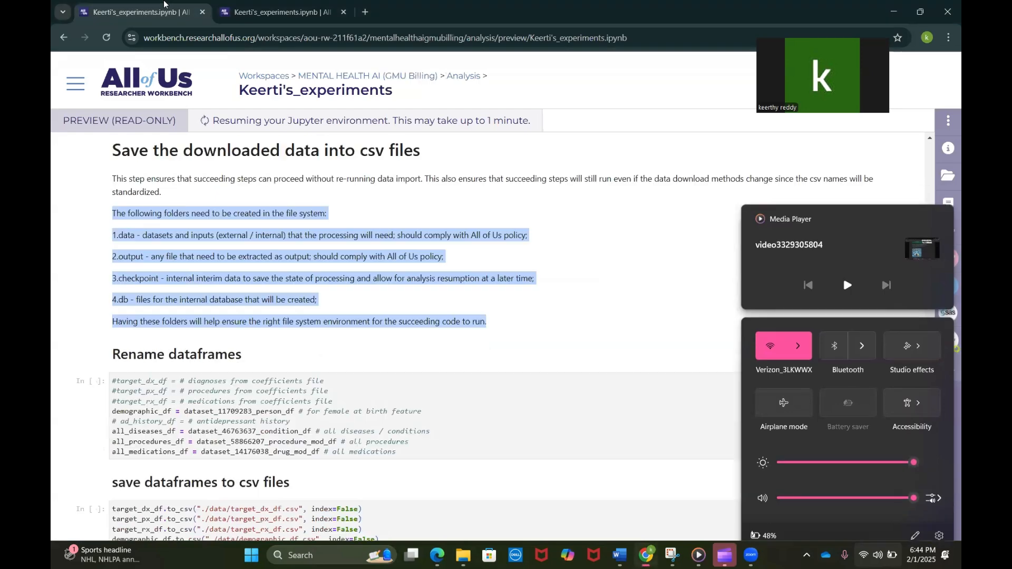
pyautogui.click(280, 11)
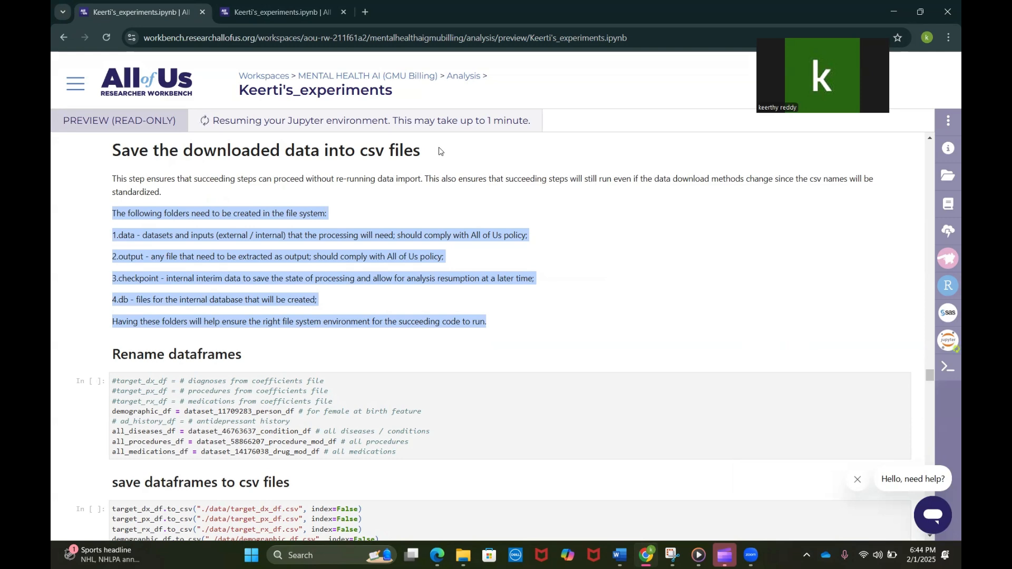
pyautogui.click(317, 11)
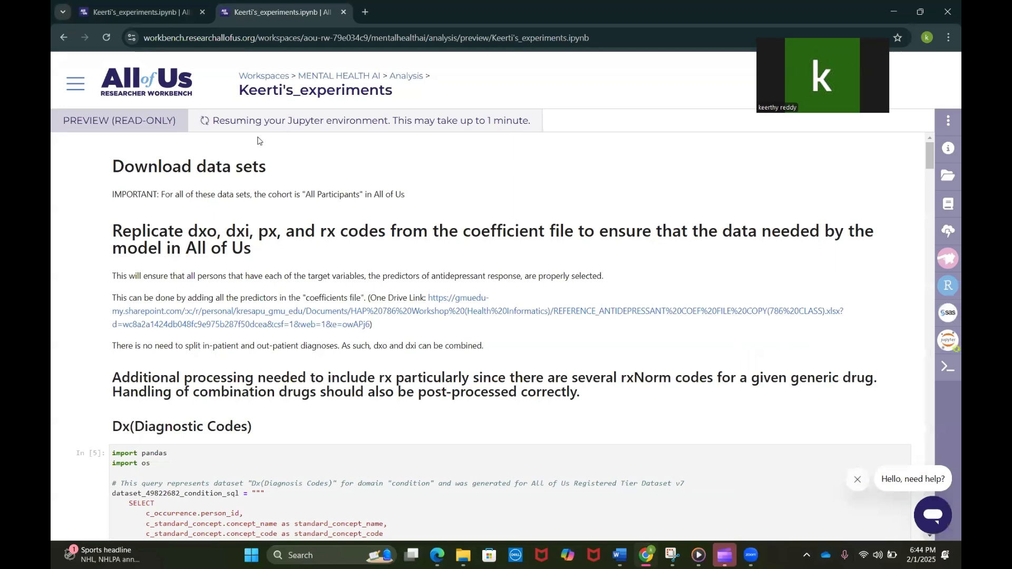
pyautogui.click(67, 83)
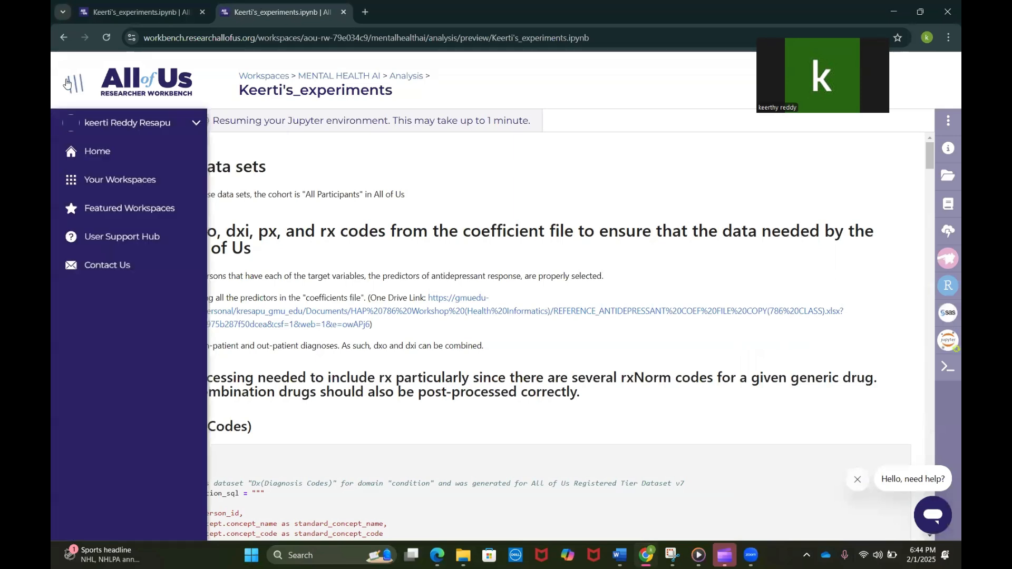
pyautogui.click(67, 83)
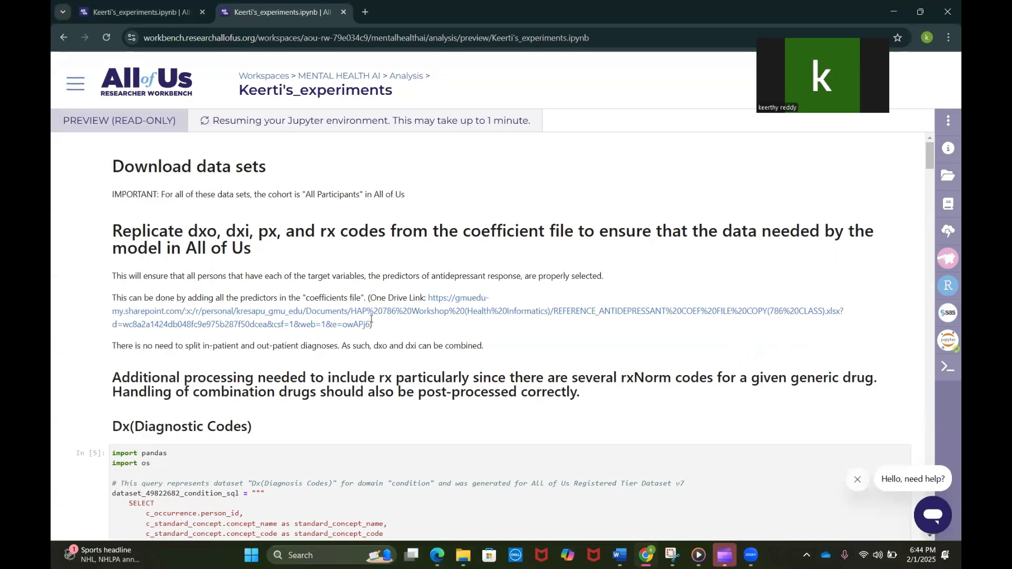
pyautogui.click(146, 14)
pyautogui.click(279, 11)
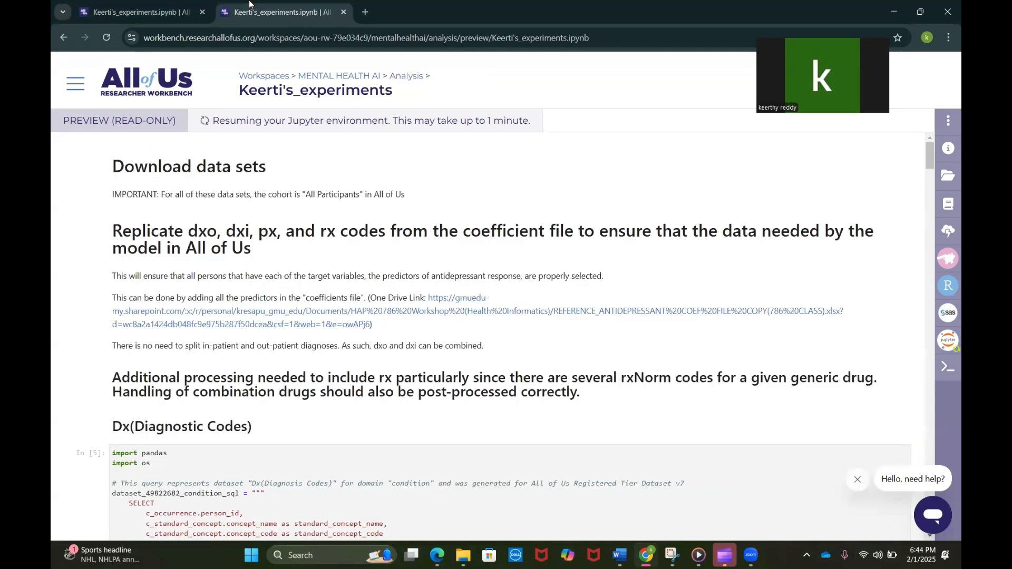
pyautogui.click(82, 88)
pyautogui.click(145, 128)
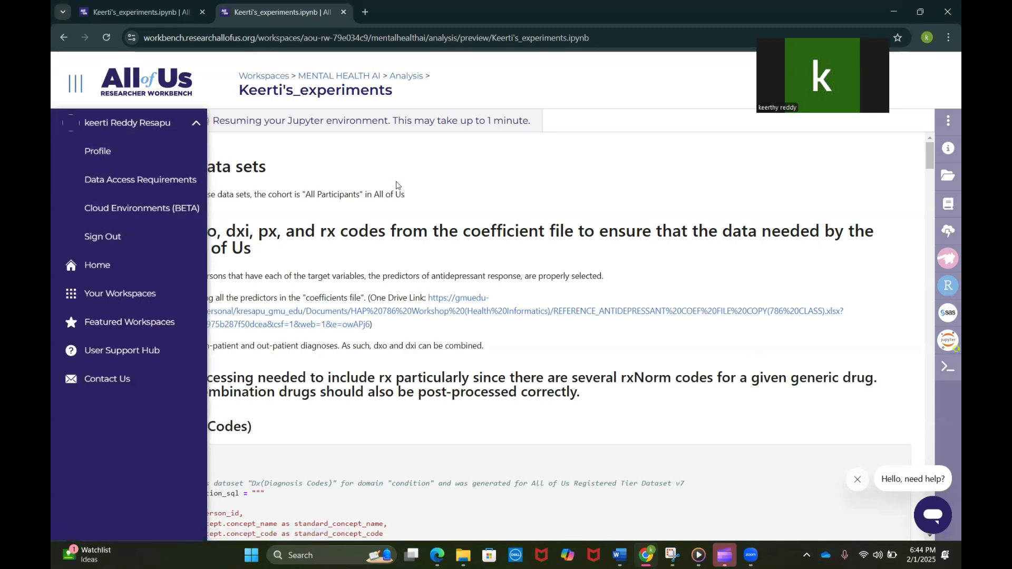
pyautogui.scroll(-2, 396, 185)
pyautogui.click(195, 123)
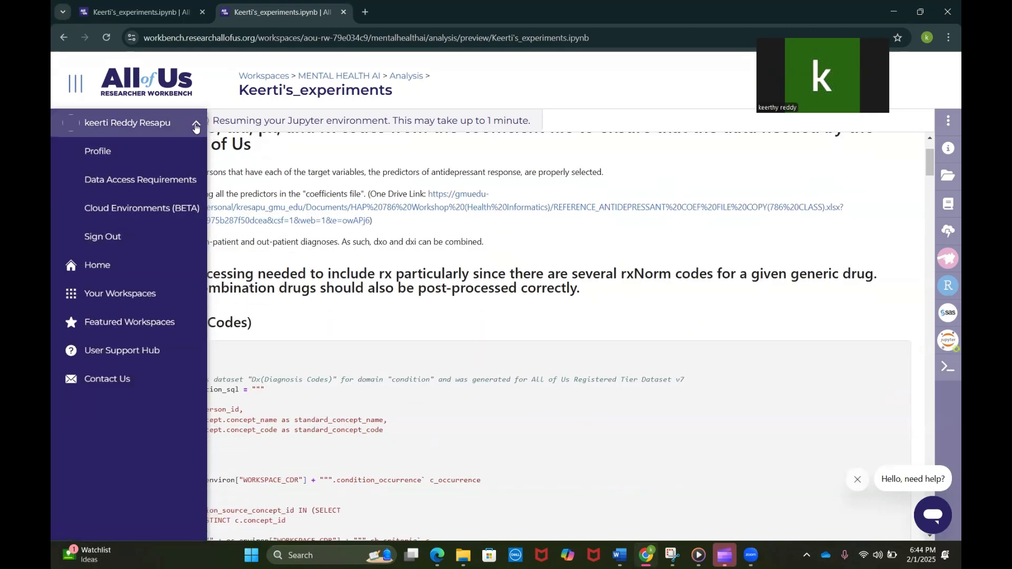
pyautogui.click(195, 123)
pyautogui.click(144, 4)
pyautogui.scroll(15, 432, 280)
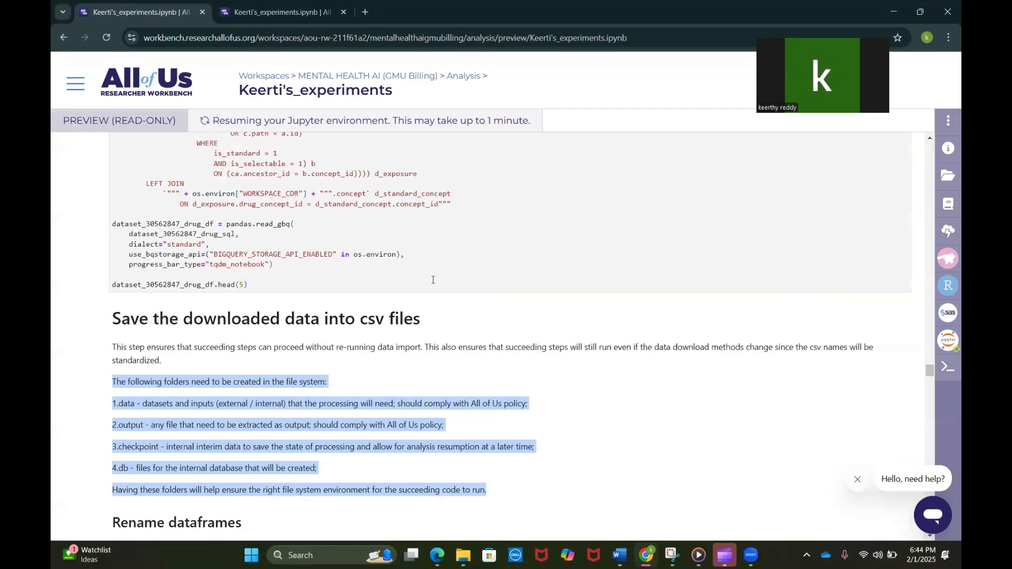
pyautogui.scroll(20, 432, 280)
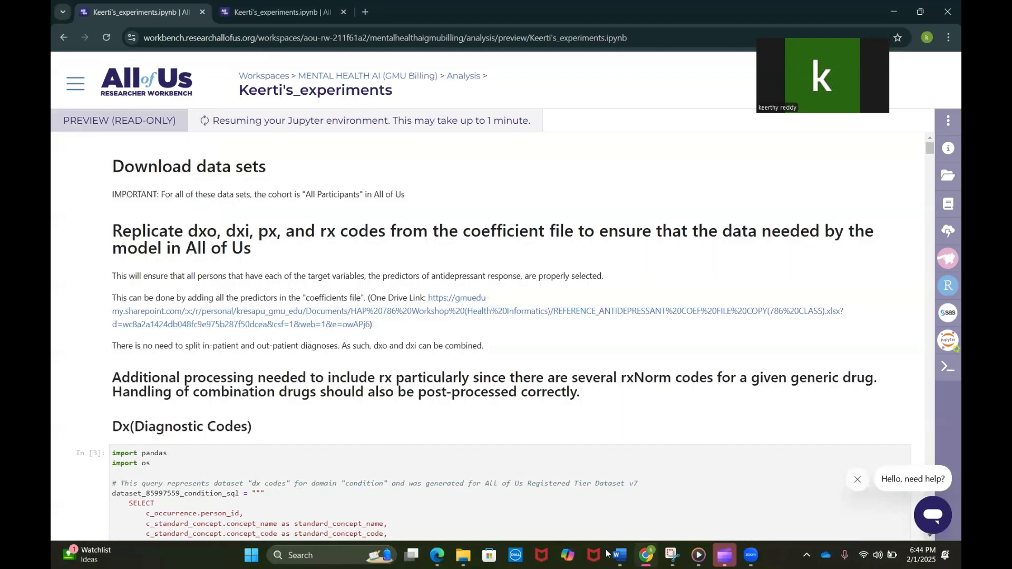
# Look back through the BigQuery code and dataset screenshots in the Create Database Word document, and return to the browser.
pyautogui.moveTo(619, 555)
pyautogui.click(601, 499)
pyautogui.scroll(10, 543, 323)
pyautogui.scroll(10, 543, 323)
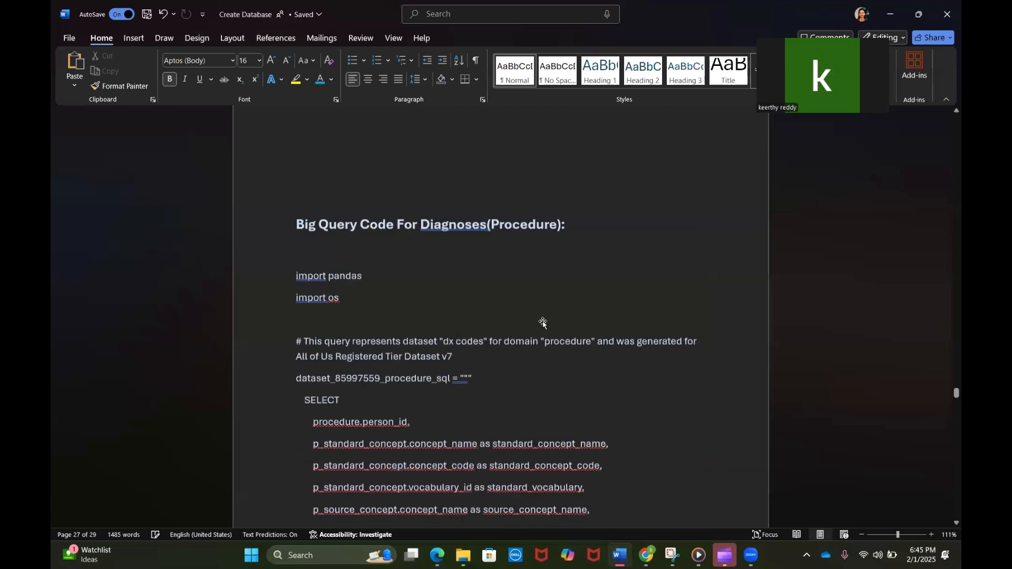
pyautogui.scroll(10, 549, 361)
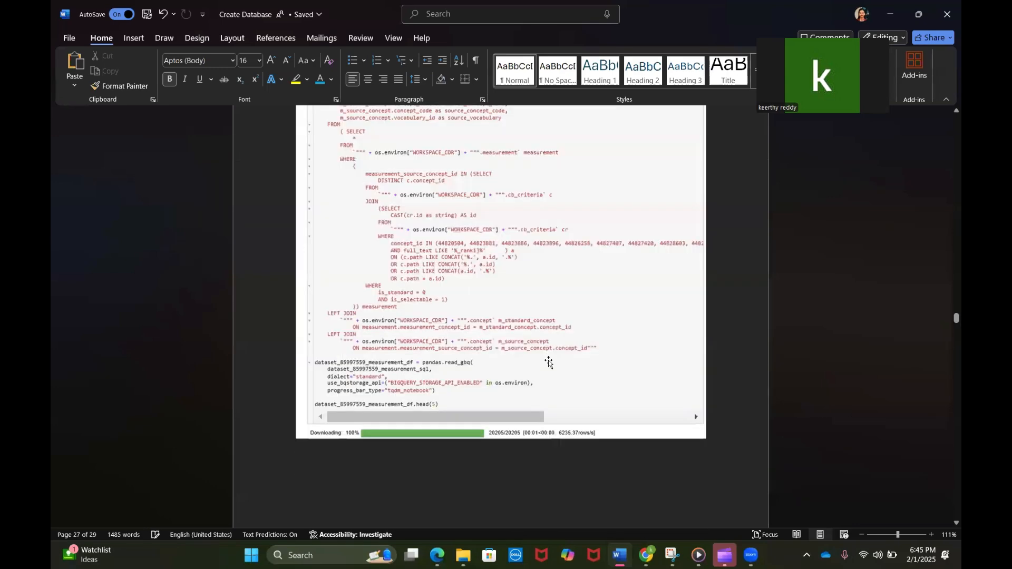
pyautogui.scroll(15, 548, 361)
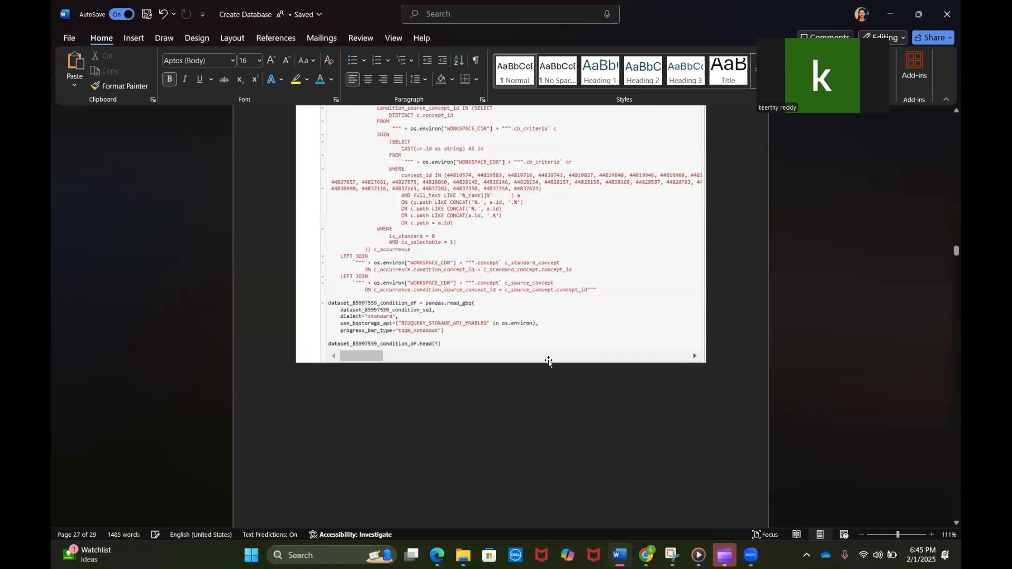
pyautogui.scroll(15, 548, 361)
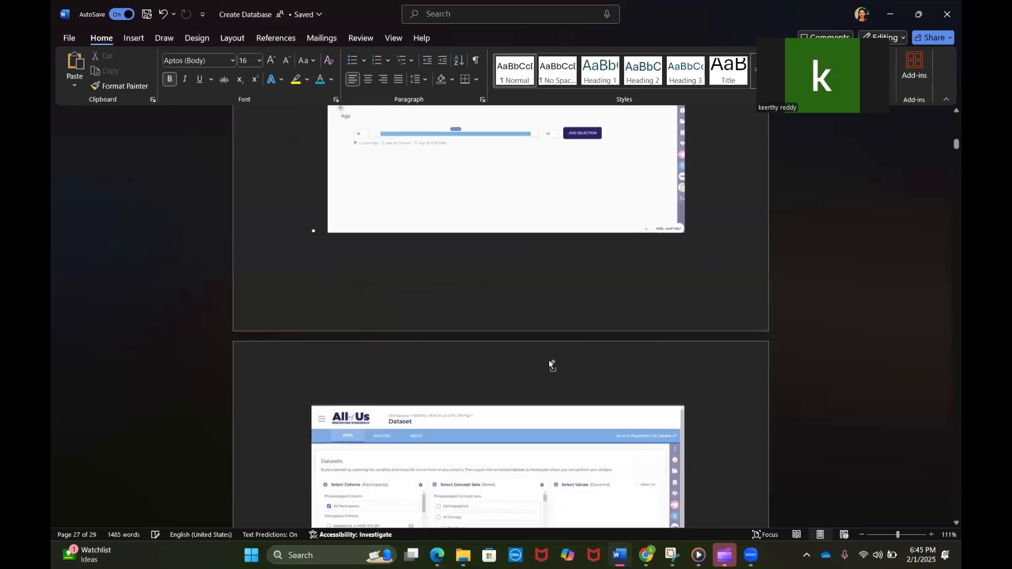
pyautogui.click(896, 10)
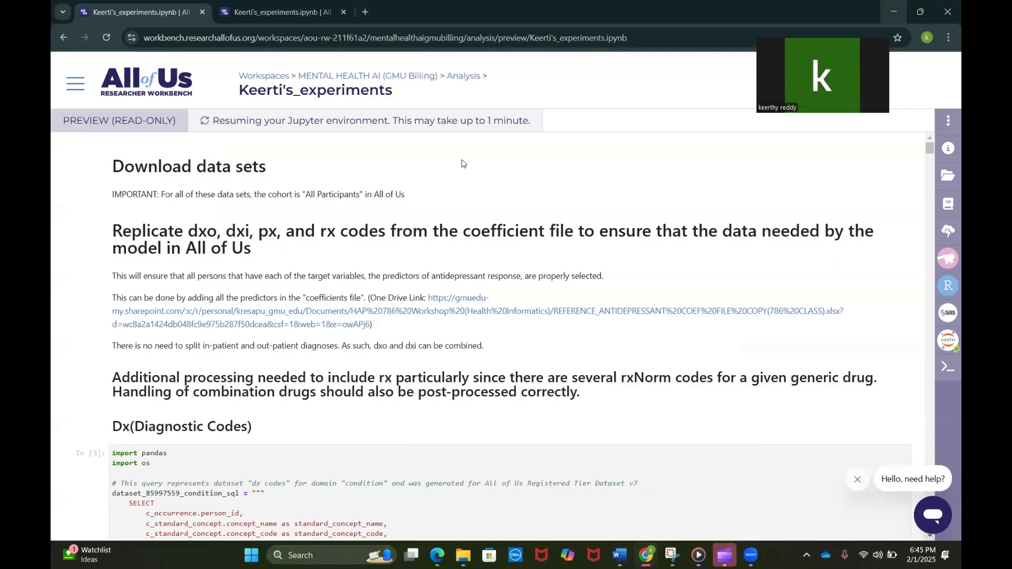
# Open the Jupyter file browser of the mentalhealthai workspace from the experiments notebook being edited.
pyautogui.click(246, 4)
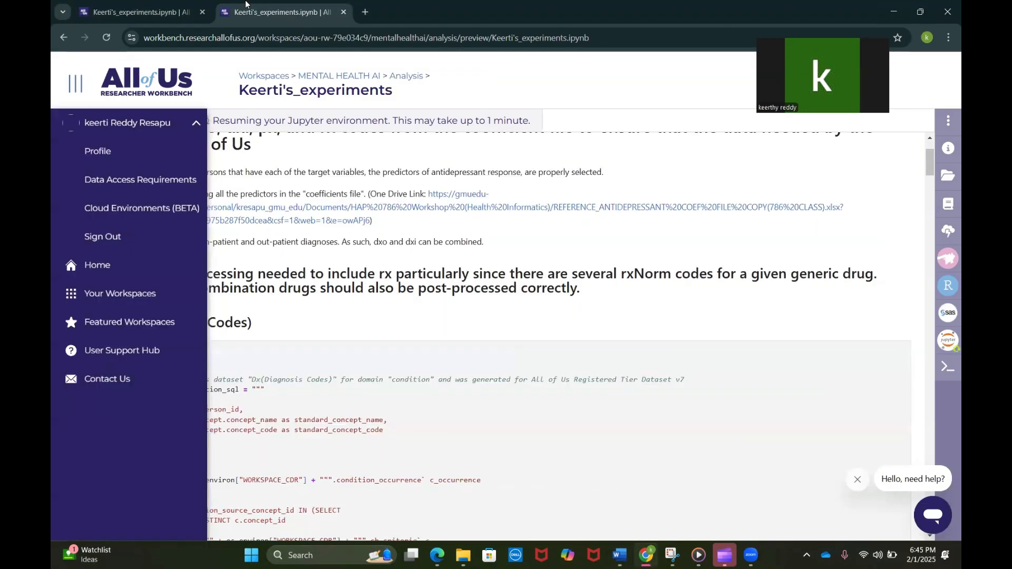
pyautogui.click(189, 134)
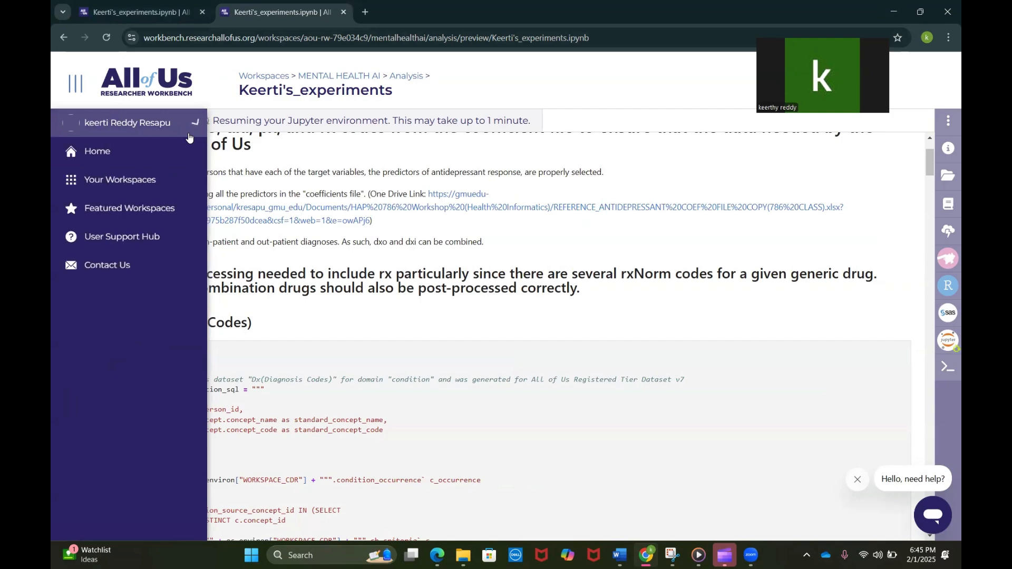
pyautogui.scroll(-2, 776, 458)
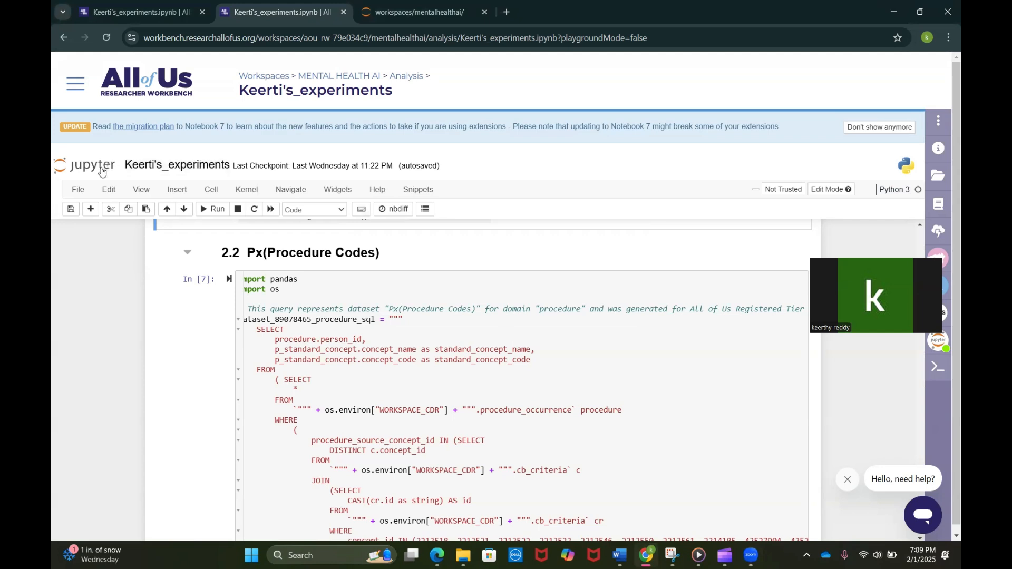
pyautogui.click(78, 189)
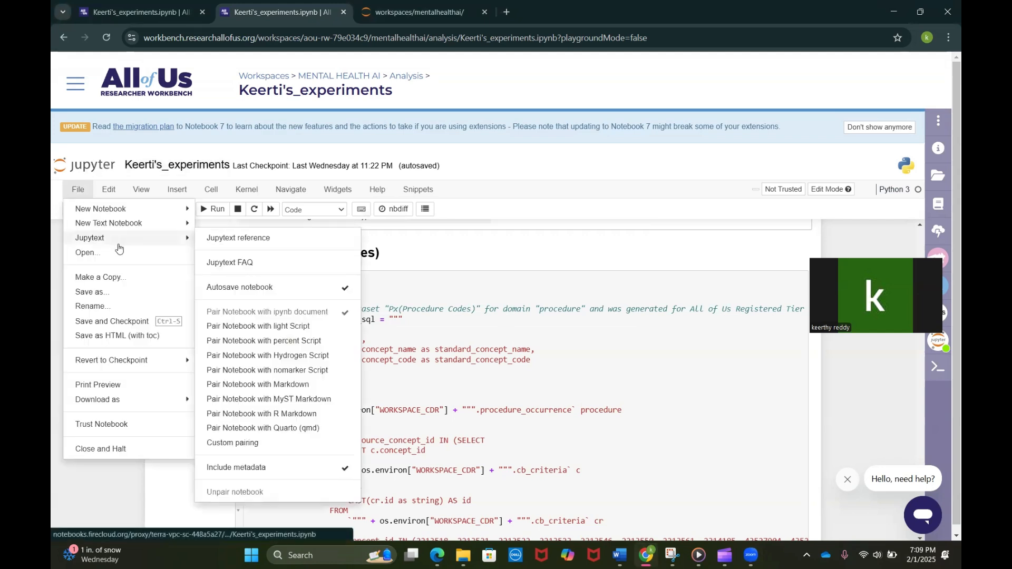
pyautogui.click(80, 252)
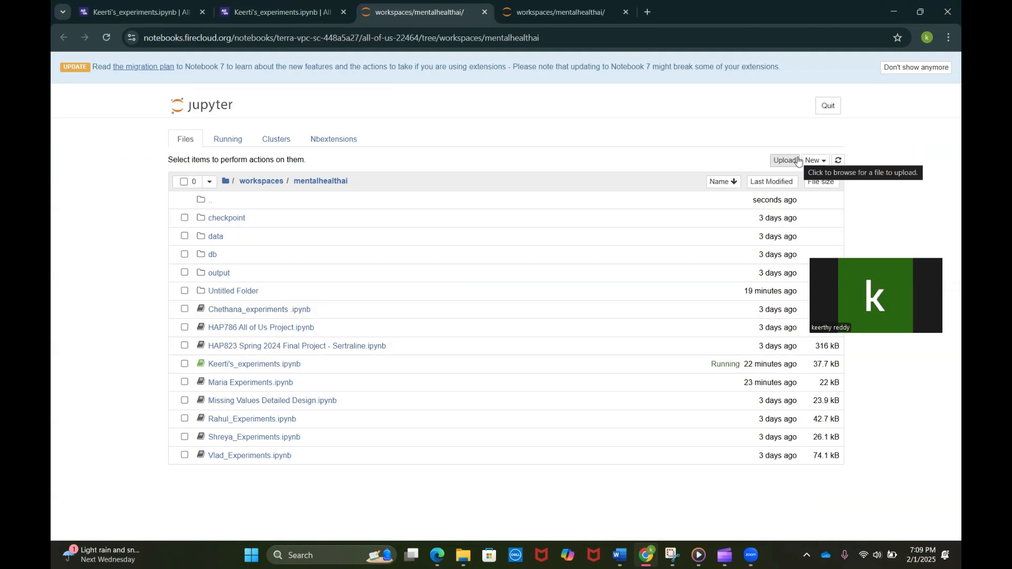
# Create a new folder in the mentalhealthai directory and enter data as its new directory name.
pyautogui.click(811, 162)
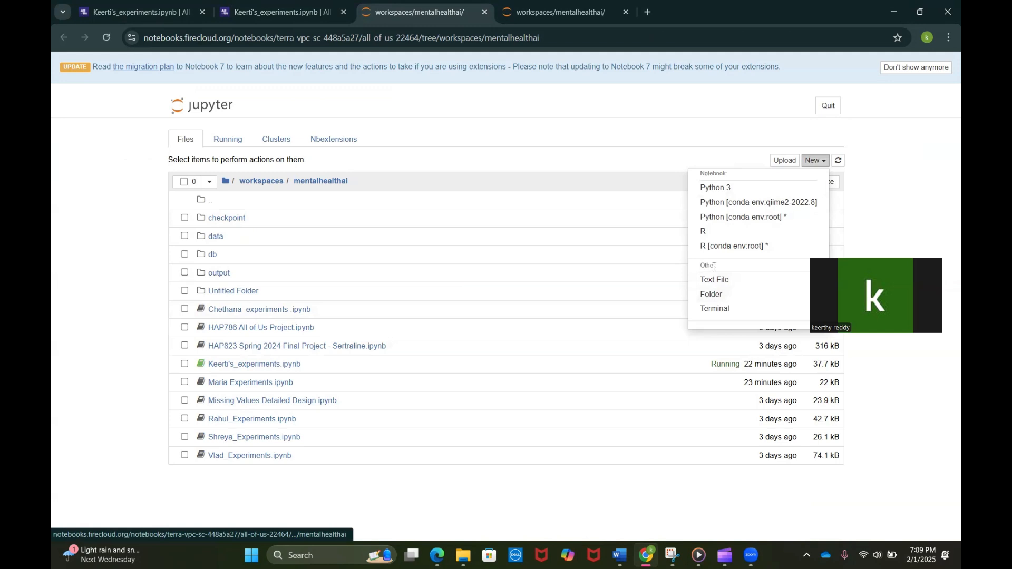
pyautogui.click(730, 296)
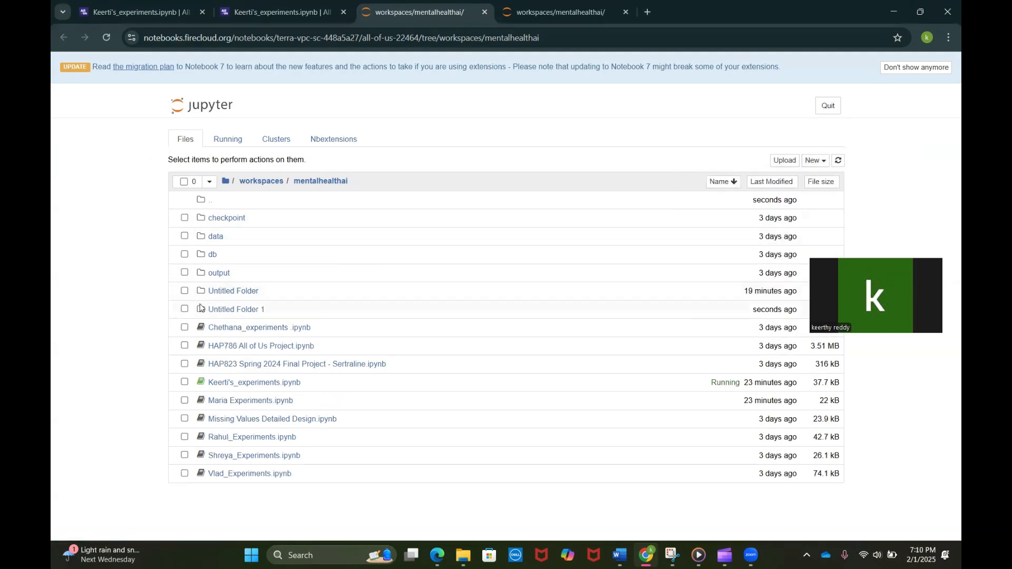
pyautogui.click(184, 310)
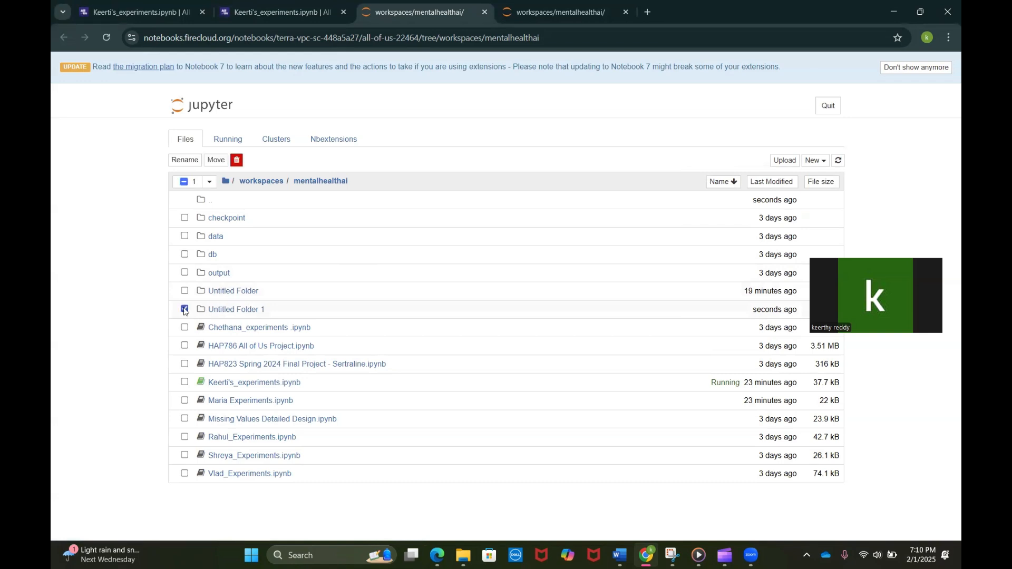
pyautogui.click(189, 161)
pyautogui.press('BackSpace')
pyautogui.write('dat')
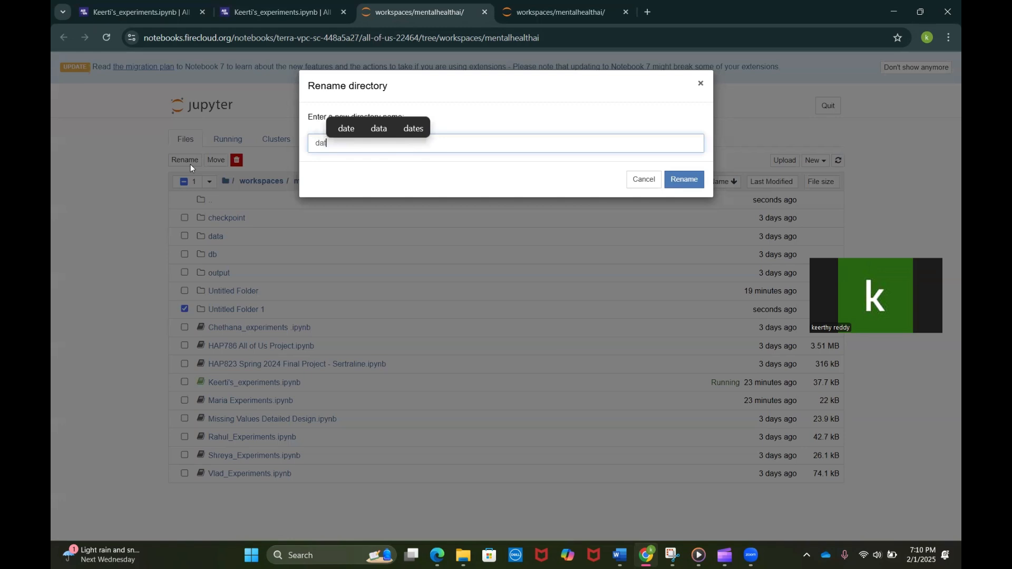
pyautogui.write('a')
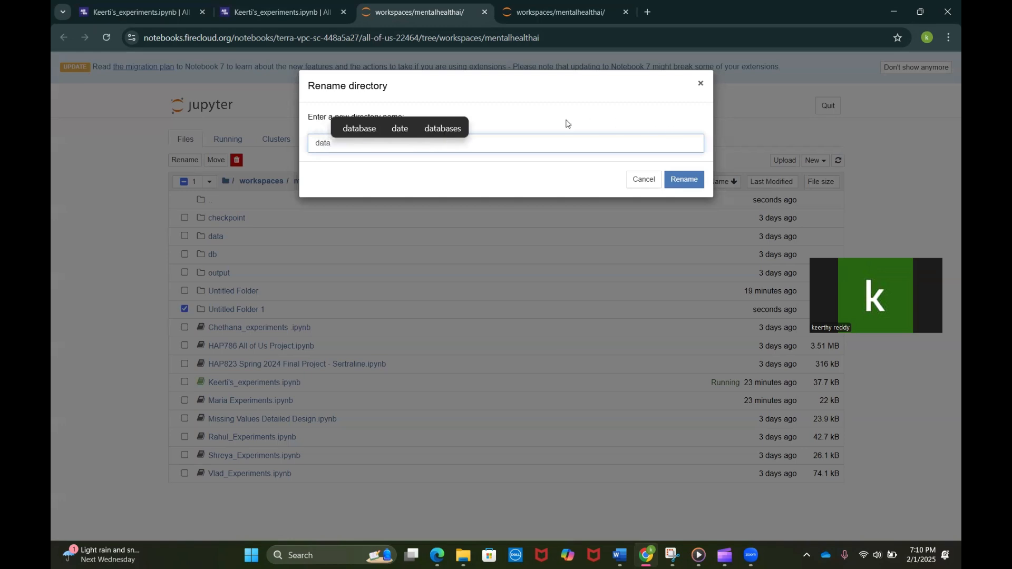
# Clear and cancel the directory rename, and delete Untitled Folder 1 from the mentalhealthai directory.
pyautogui.press('BackSpace')
pyautogui.press('BackSpace')
pyautogui.press('BackSpace')
pyautogui.press('BackSpace')
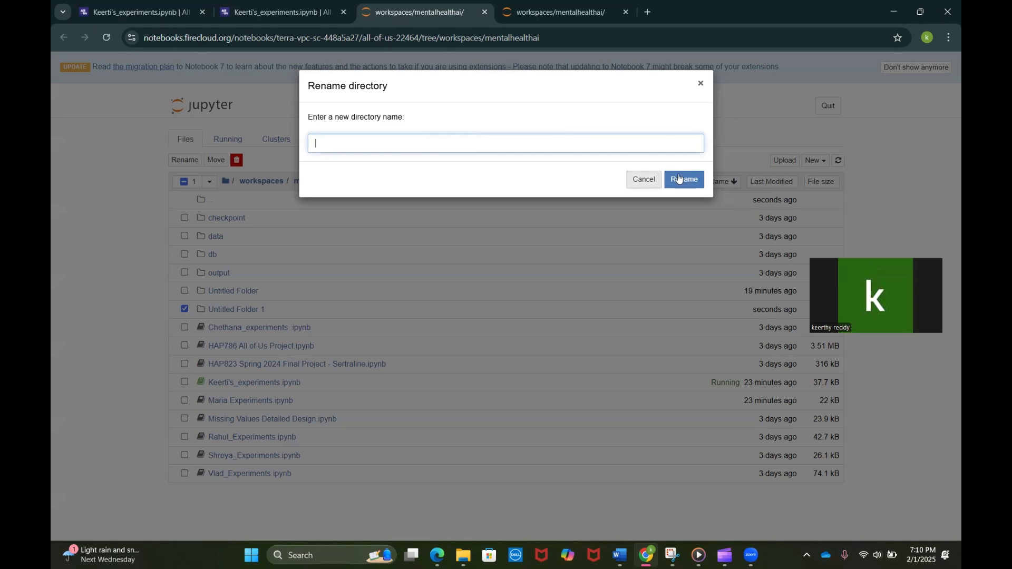
pyautogui.click(649, 184)
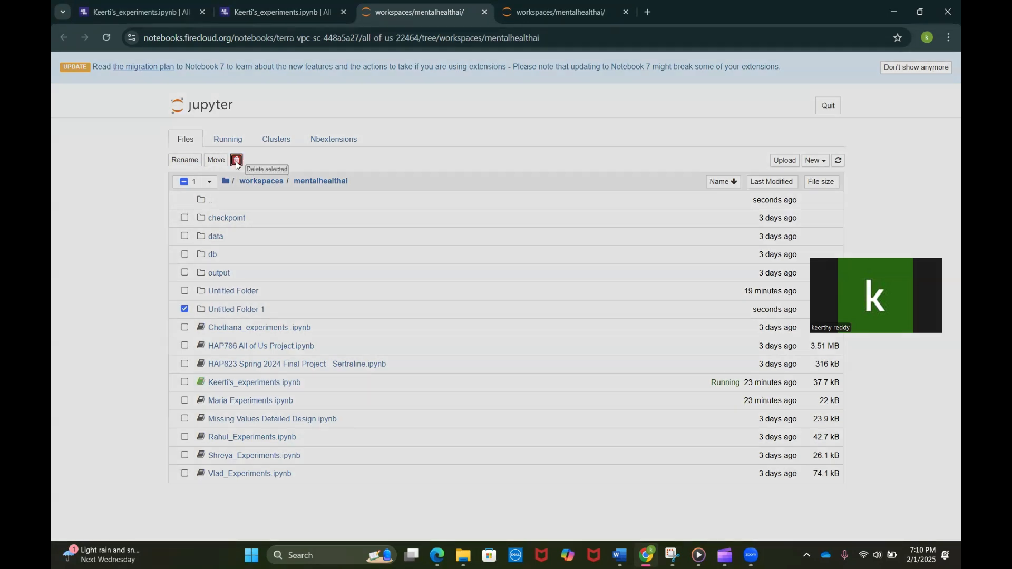
pyautogui.click(236, 162)
pyautogui.click(686, 149)
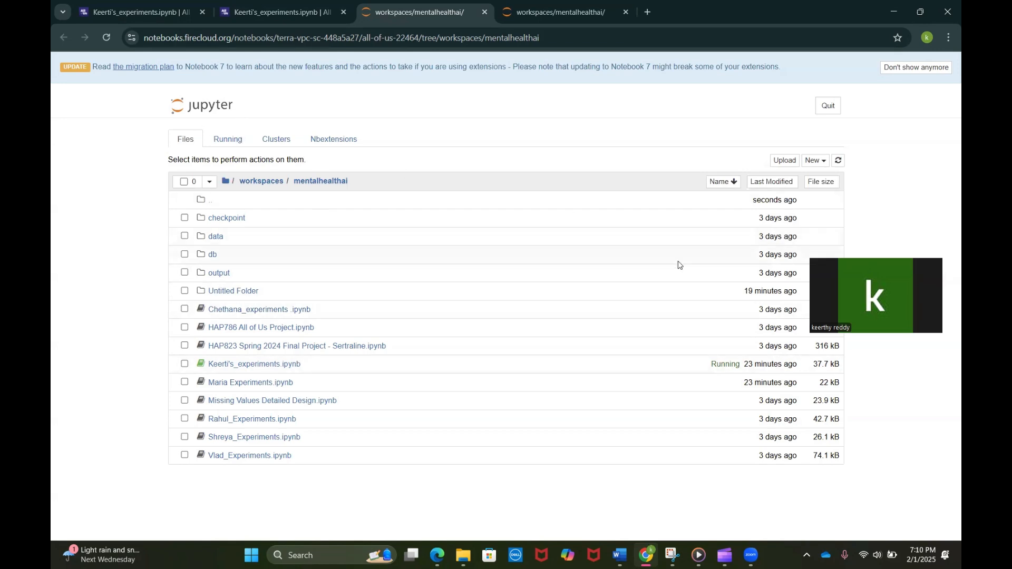
# Check the Reference Data Mapping File CSV link under "Create Data Sets from the Coefficients File" in the Create Database Word document.
pyautogui.click(308, 4)
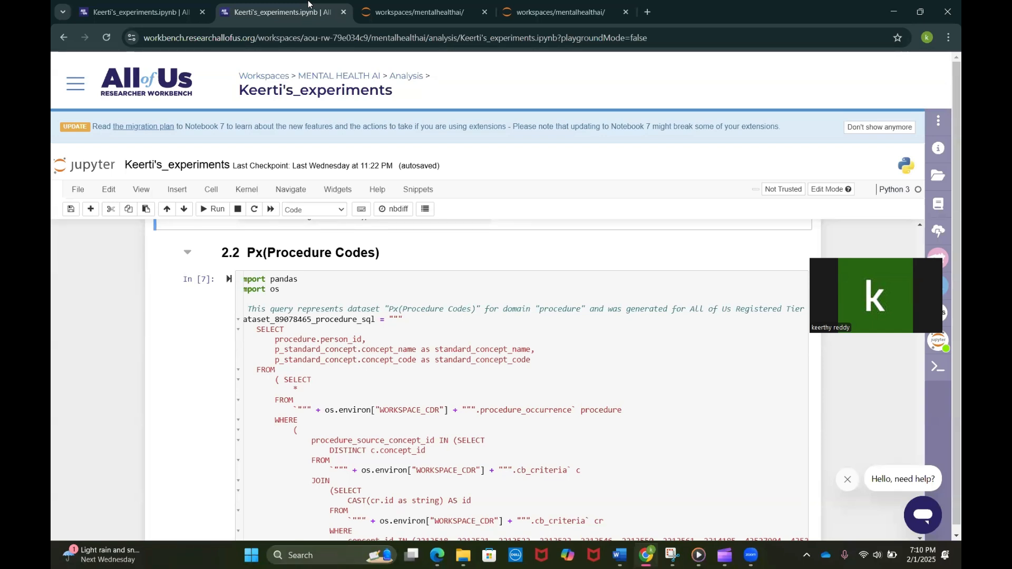
pyautogui.click(389, 4)
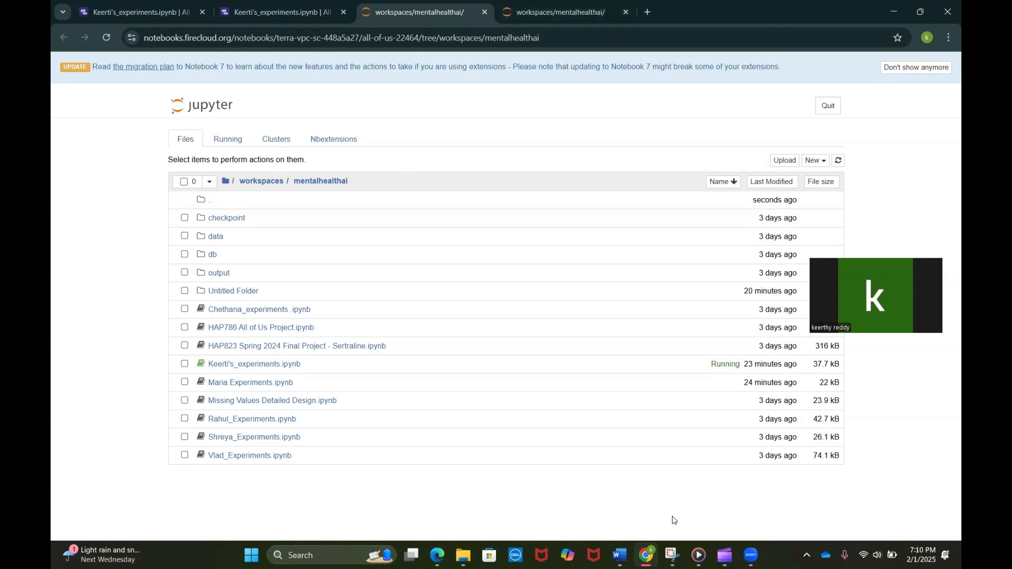
pyautogui.moveTo(619, 554)
pyautogui.click(618, 515)
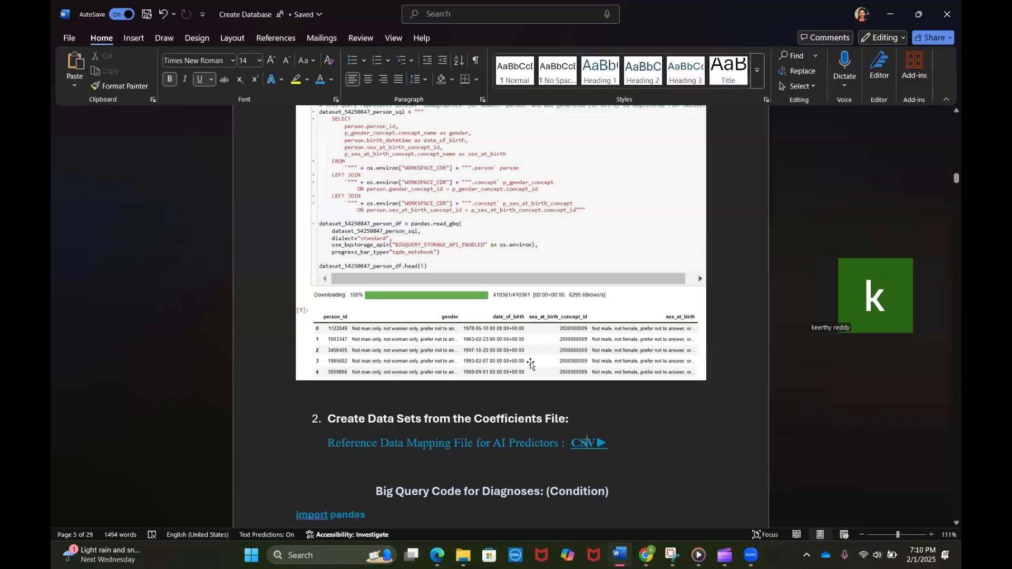
pyautogui.scroll(-3, 591, 357)
pyautogui.moveTo(321, 310); pyautogui.dragTo(327, 382)
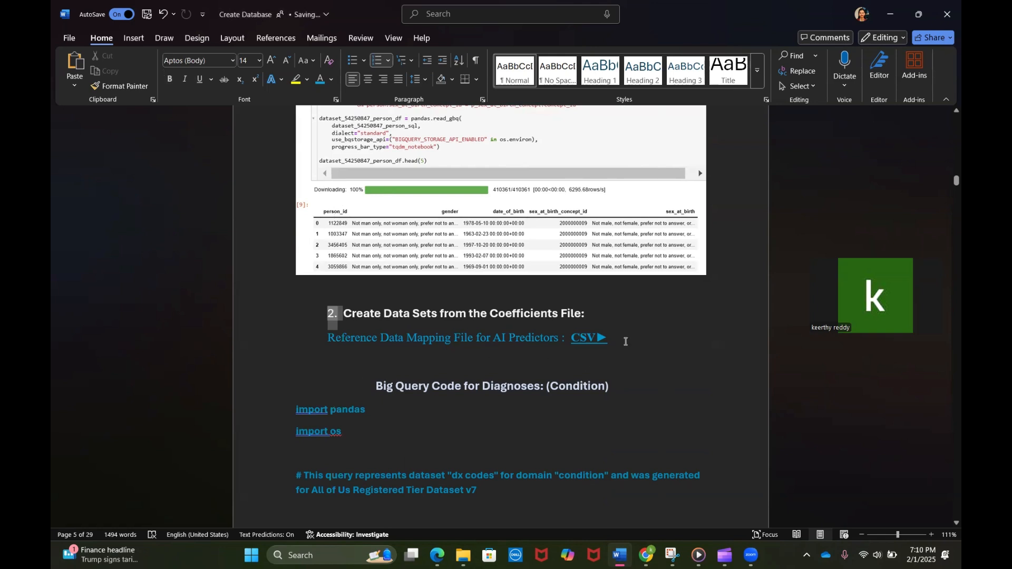
pyautogui.click(284, 336)
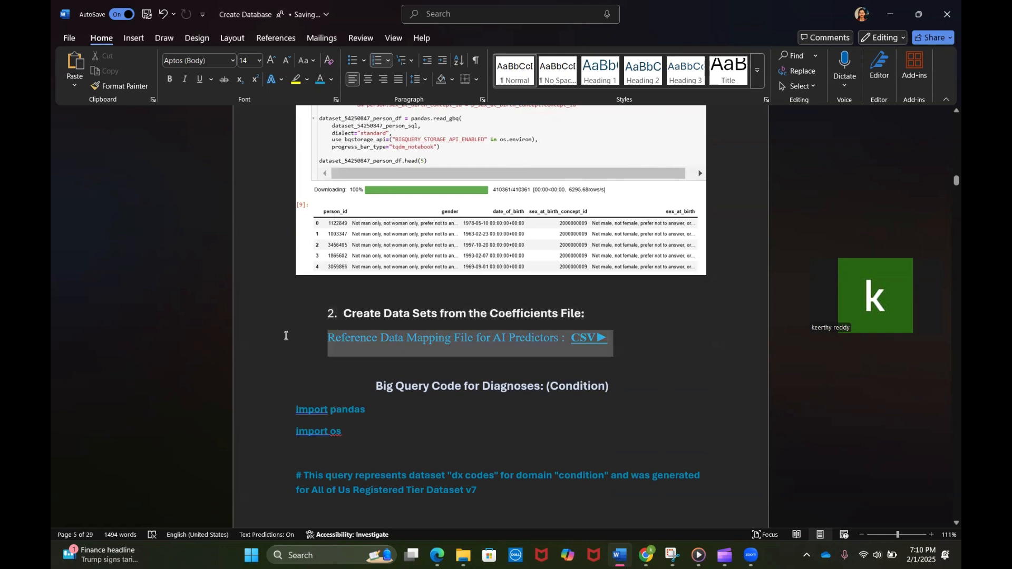
pyautogui.click(582, 336)
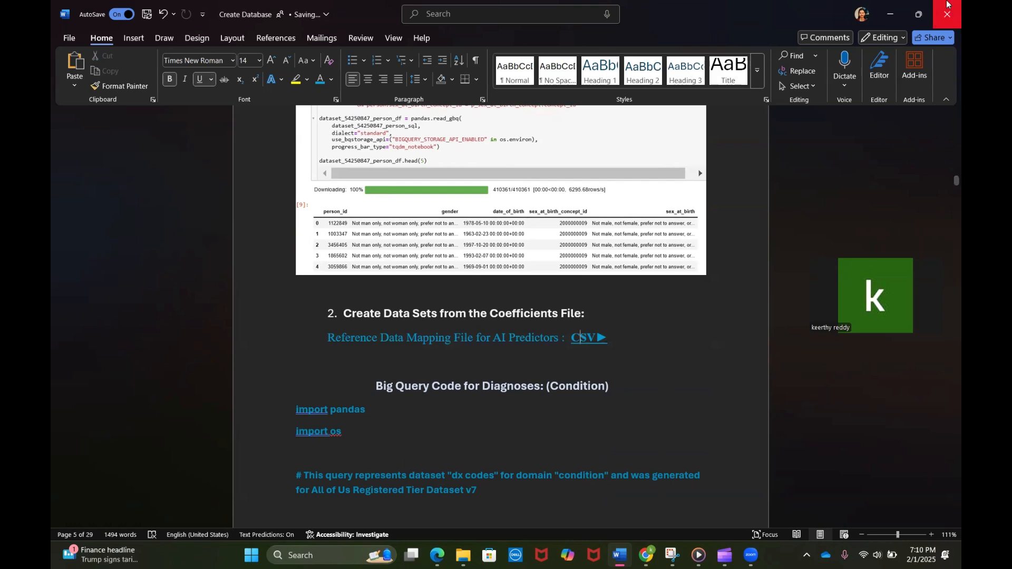
pyautogui.click(892, 13)
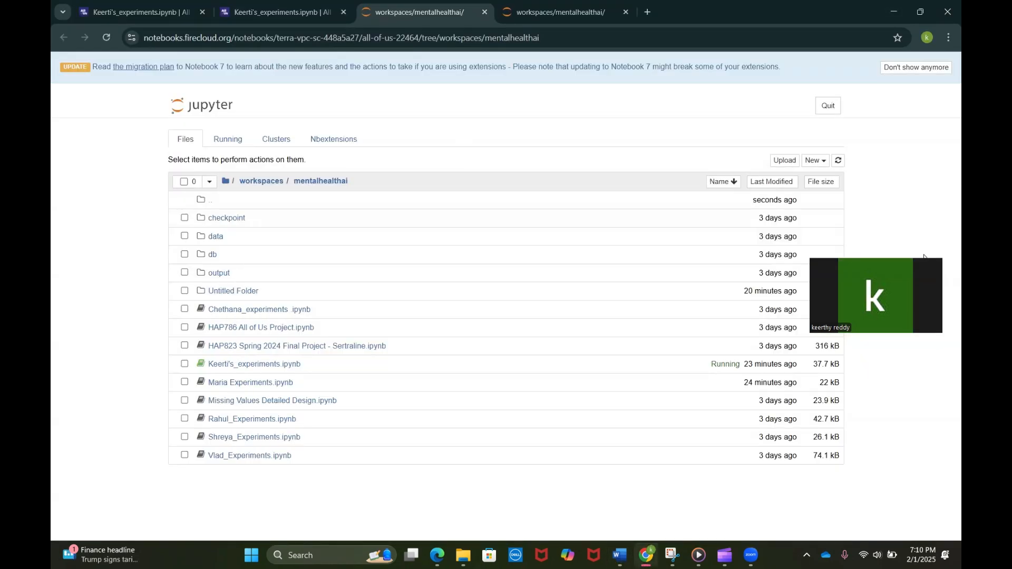